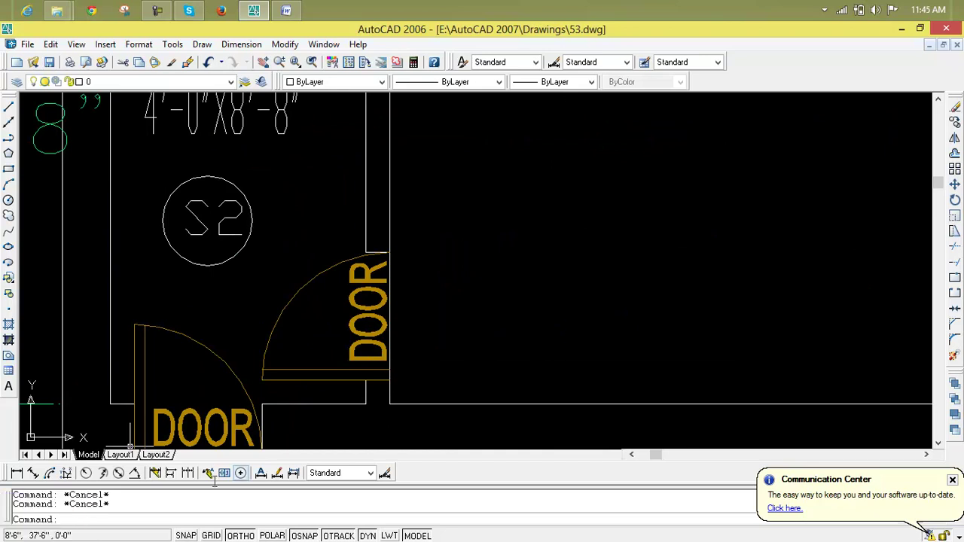
Step: Dimension the leaf thickness of the bath door beside the bedroom wall with an aligned dimension, and erase that dimension
left_click(33, 473)
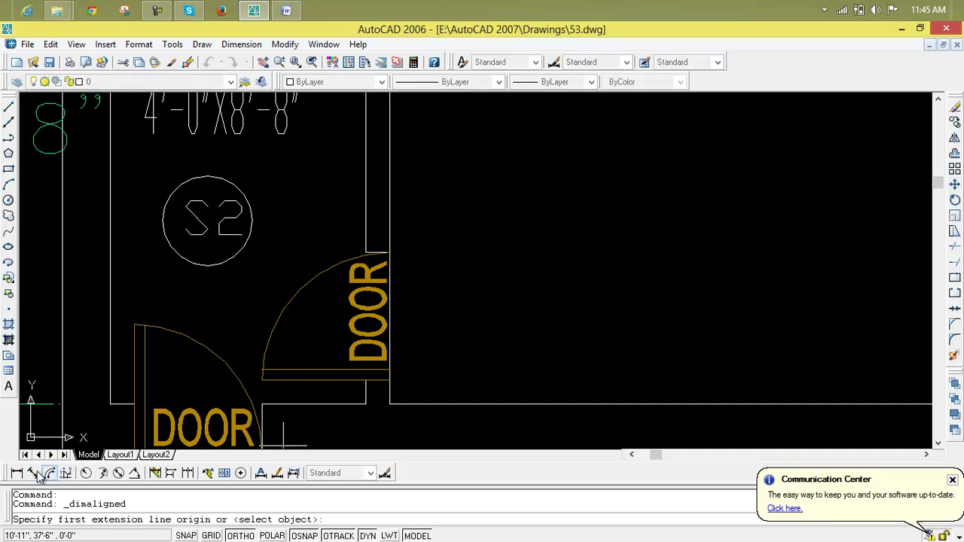
scroll(387, 382, "up", 4)
left_click(388, 380)
left_click(389, 333)
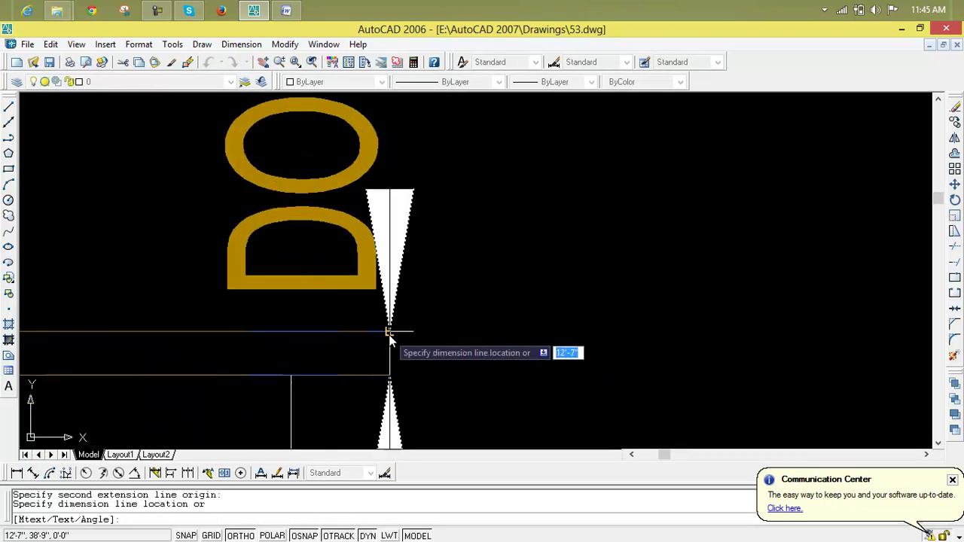
left_click(463, 344)
scroll(465, 344, "down", 5)
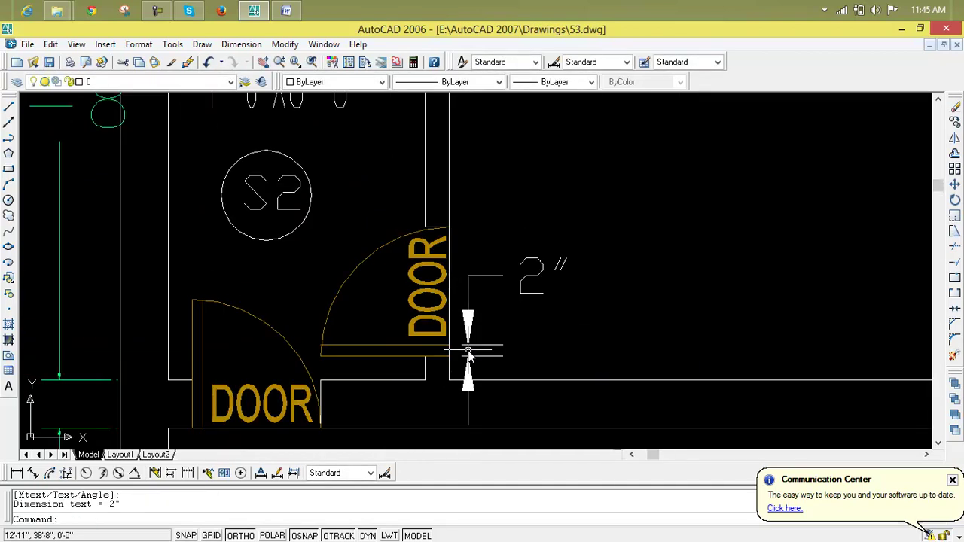
left_click(519, 283)
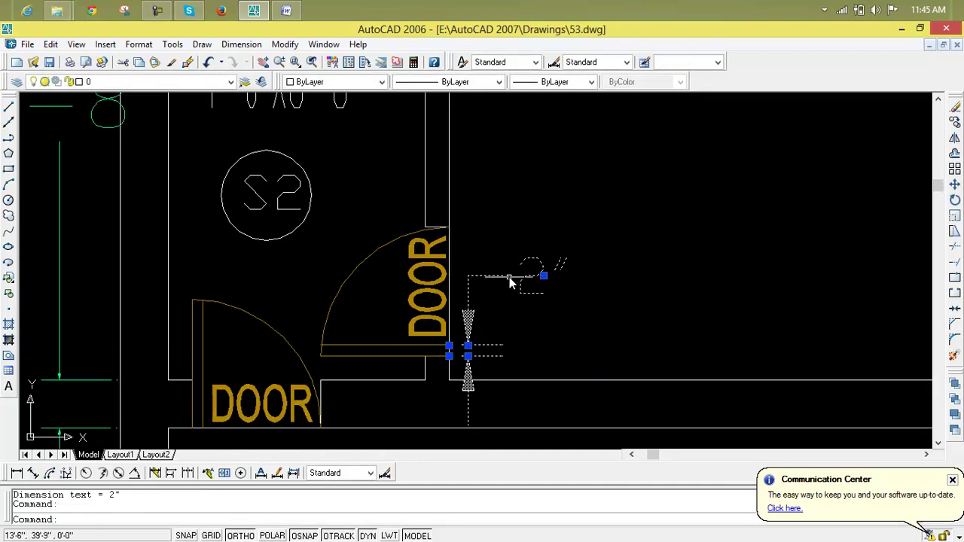
key("Delete")
key("Return")
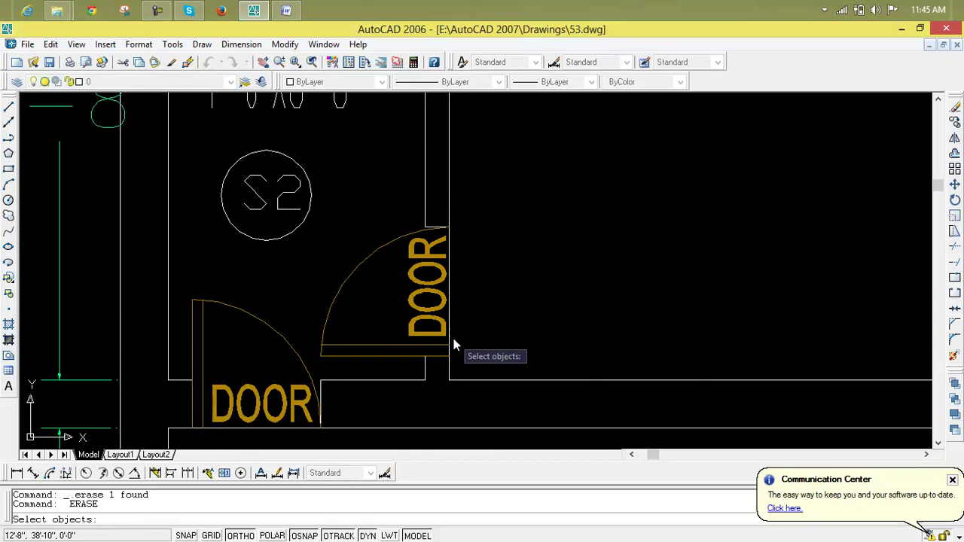
Step: Add an aligned dimension from the bath door's leaf to the opposite jamb on the bedroom side, and erase it
left_click(33, 473)
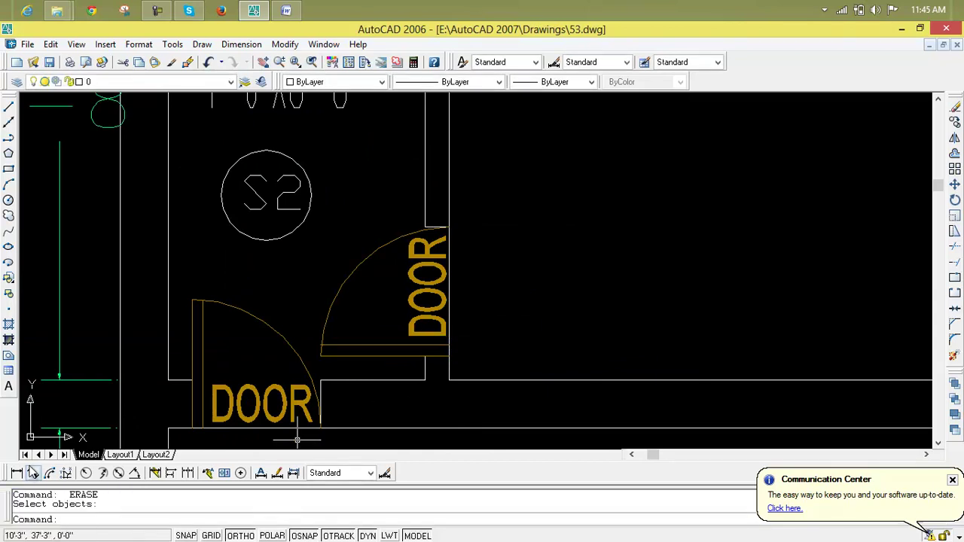
left_click(450, 346)
left_click(452, 226)
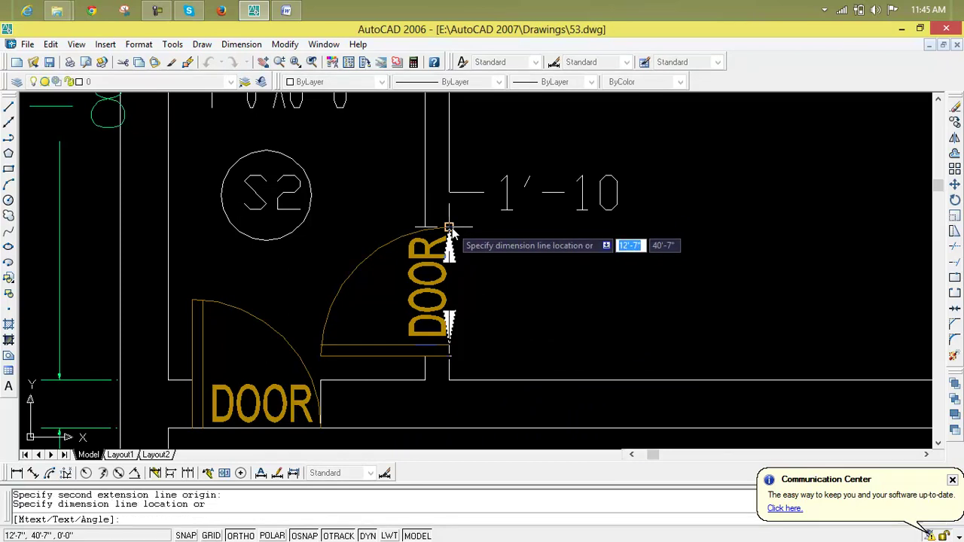
left_click(488, 239)
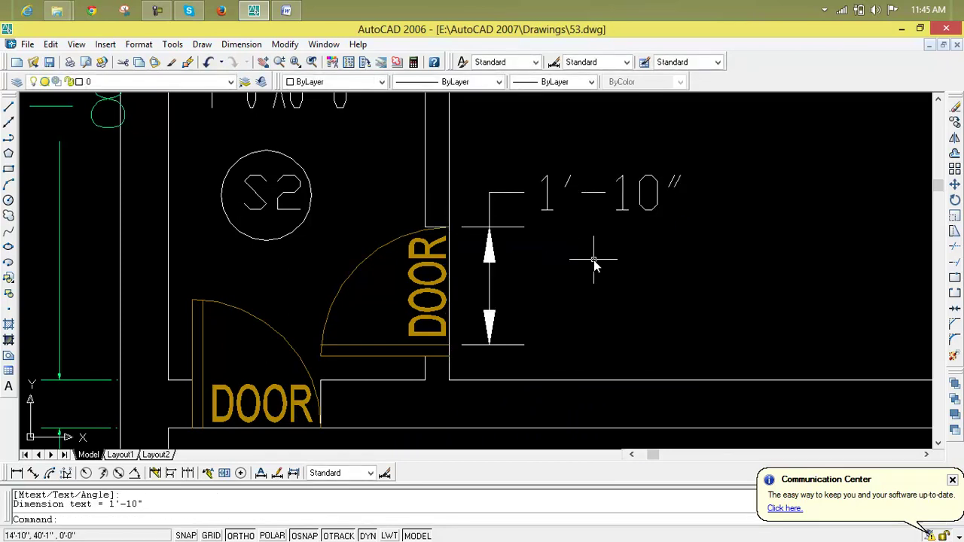
left_click(721, 103)
left_click(509, 297)
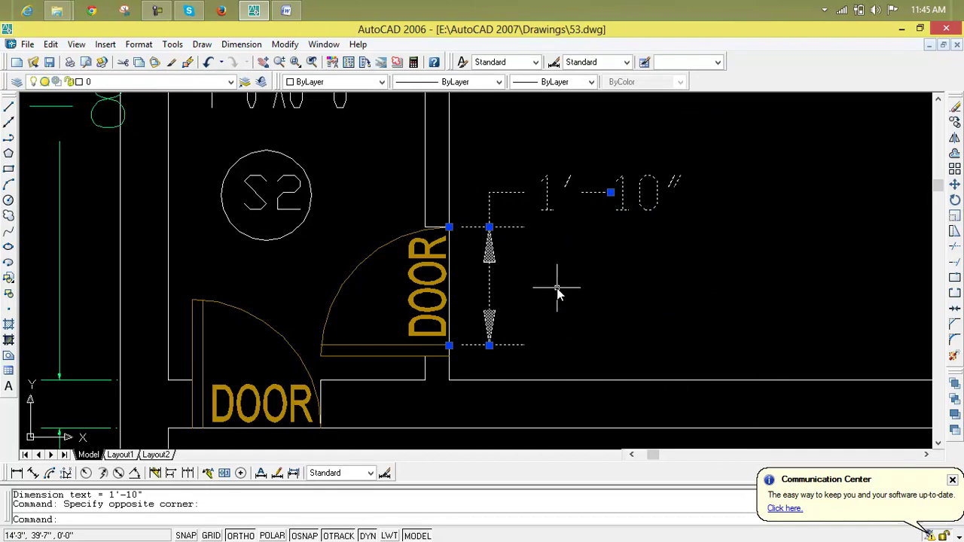
key("Delete")
Step: Add an aligned dimension from the leaf to the opposite jamb of the door on the lobby's left wall, and erase it
scroll(536, 279, "down", 5)
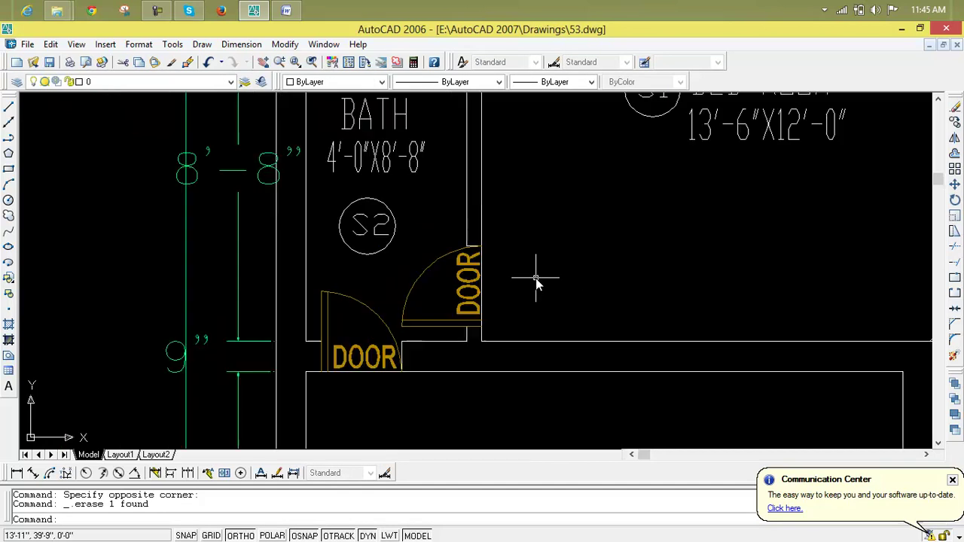
middle_click_drag(538, 279, 326, 144)
scroll(452, 275, "up", 5)
middle_click_drag(452, 275, 426, 270)
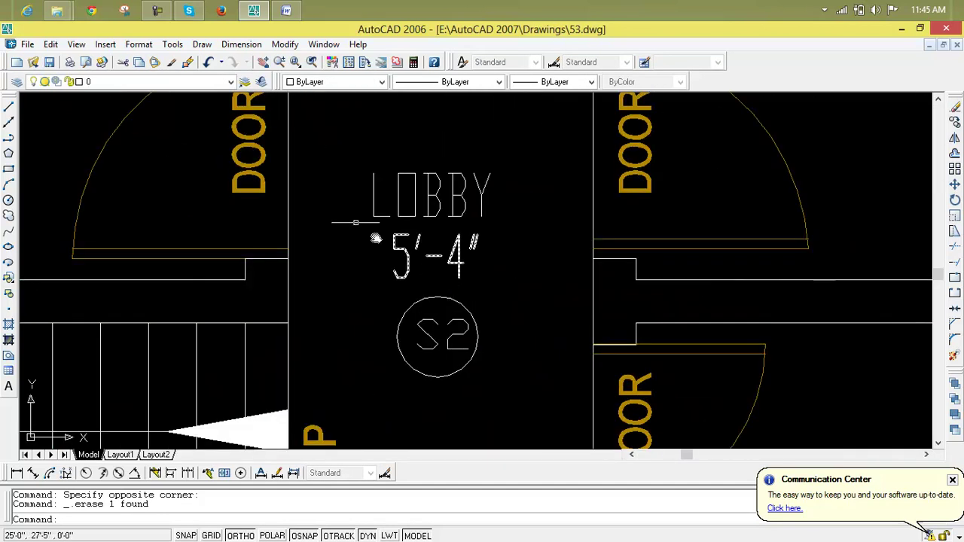
scroll(334, 210, "down", 2)
middle_click_drag(335, 210, 385, 285)
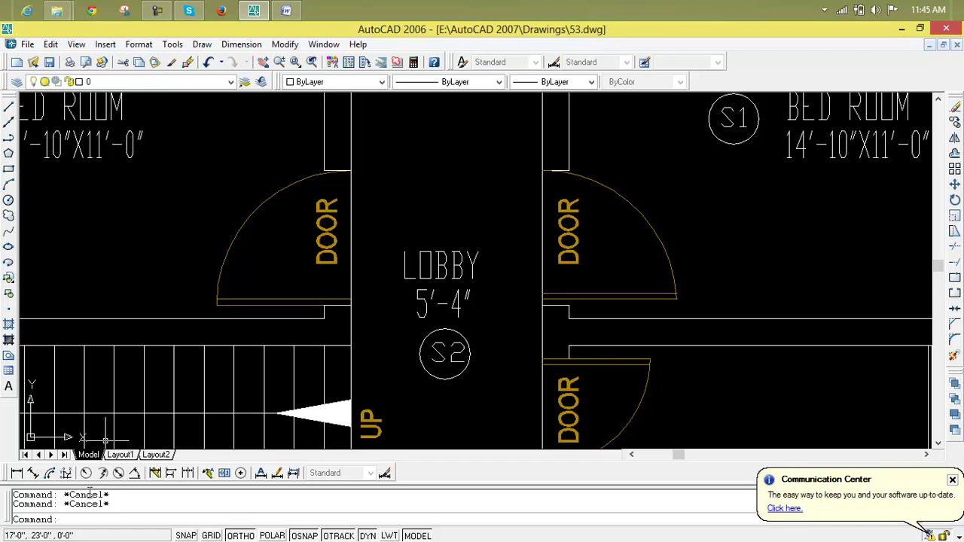
left_click(34, 475)
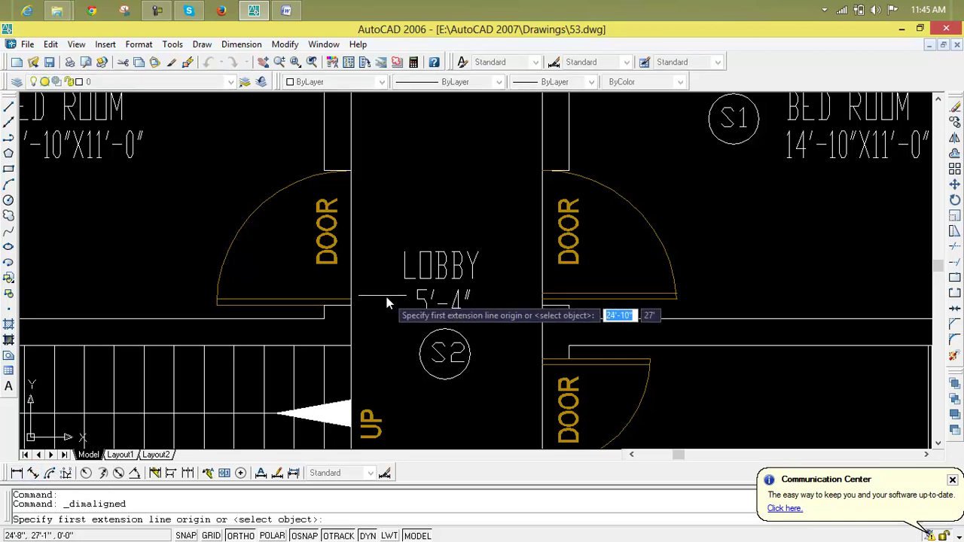
left_click(351, 299)
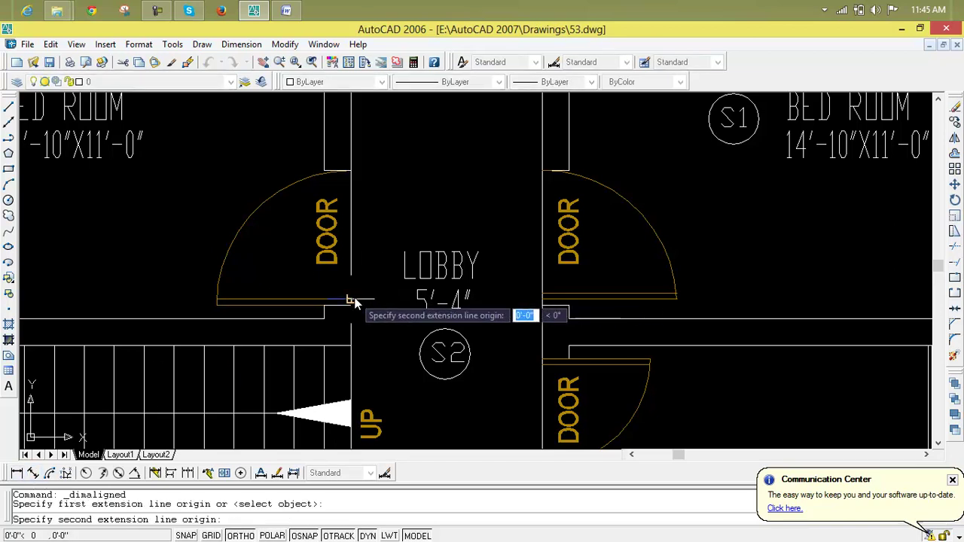
left_click(351, 171)
left_click(389, 184)
left_click(404, 151)
left_click(384, 236)
scroll(385, 236, "down", 2)
key("Delete")
Step: Add a vertical linear dimension from the bedroom's wall corner to the near edge of the bath door leaf
scroll(385, 232, "down", 6)
mouse_move(385, 232)
middle_mouse_down()
mouse_move(405, 250)
mouse_move(464, 391)
middle_mouse_up()
scroll(363, 355, "up", 3)
middle_click_drag(363, 354, 364, 352)
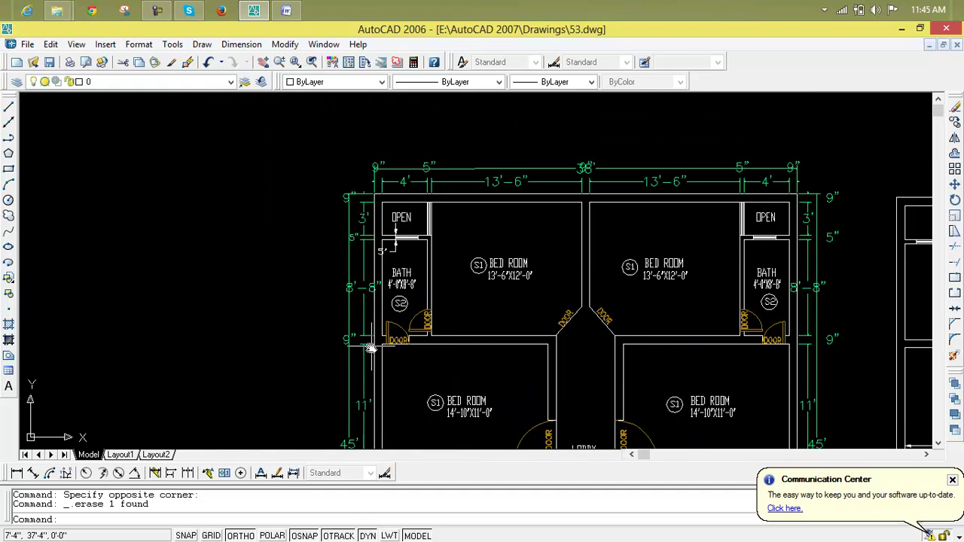
scroll(433, 336, "up", 5)
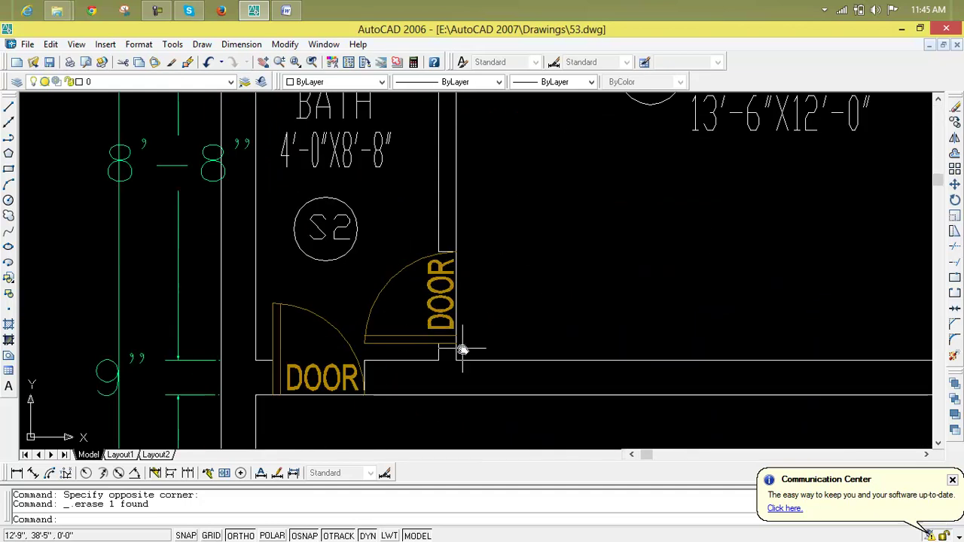
scroll(456, 354, "up", 3)
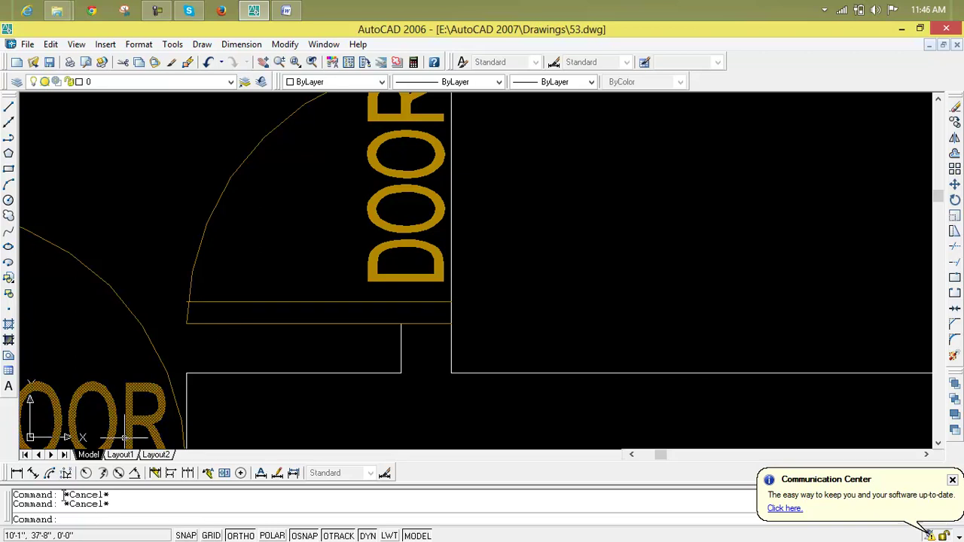
left_click(30, 477)
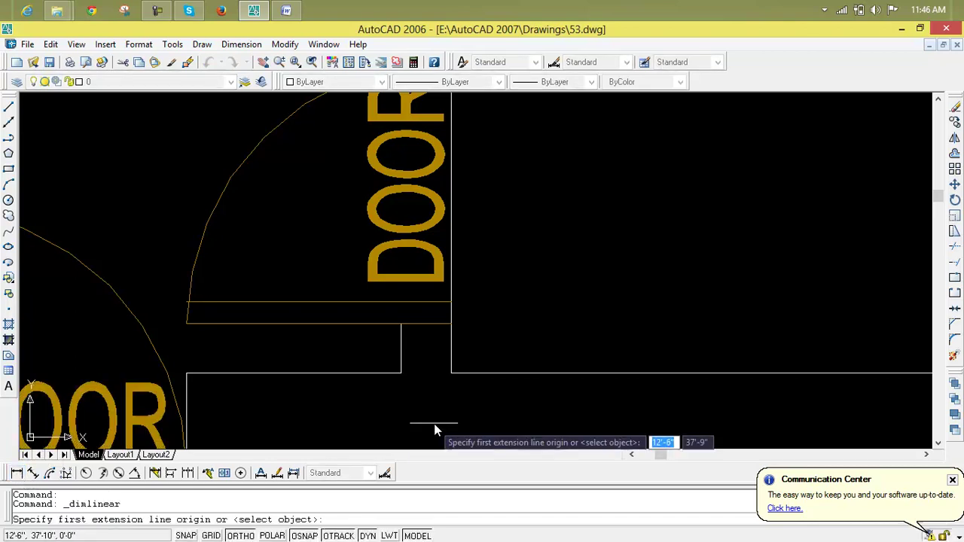
left_click(450, 376)
left_click(450, 324)
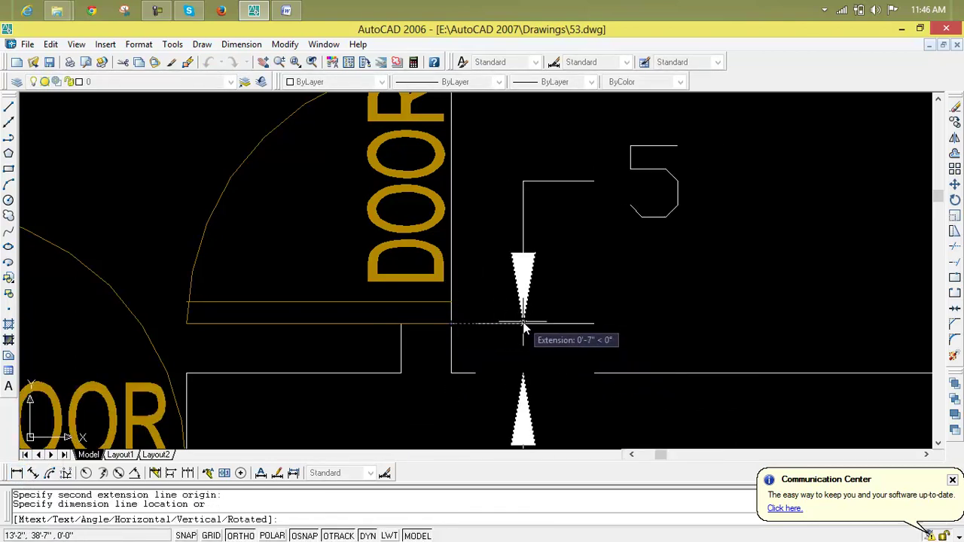
left_click(523, 339)
Step: Add a linear dimension for the bath door leaf's thickness, placed to the right of the wall-corner dimension
key("Return")
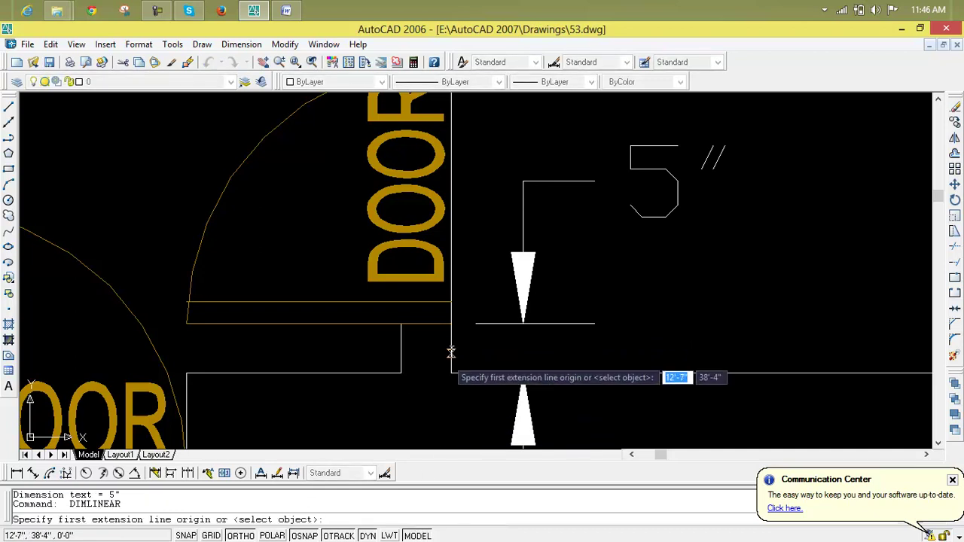
left_click(451, 303)
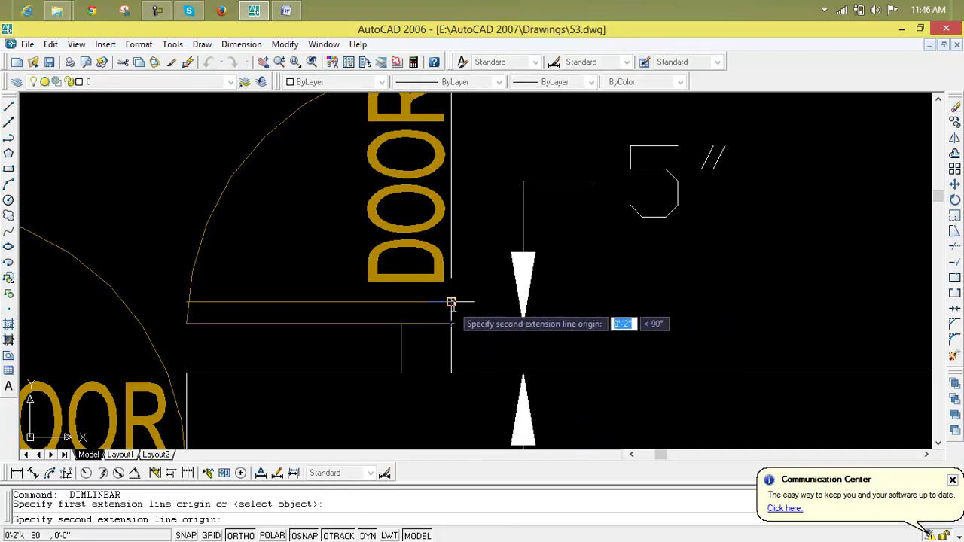
left_click(451, 325)
left_click(725, 301)
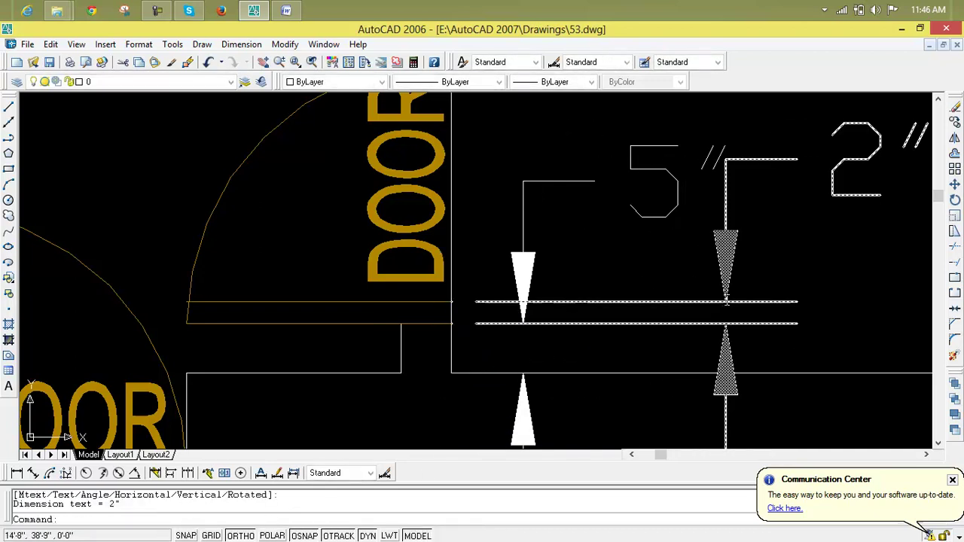
Step: Add a vertical linear dimension from the bath door leaf's inner edge to the opposite jamb of the opening
key("Return")
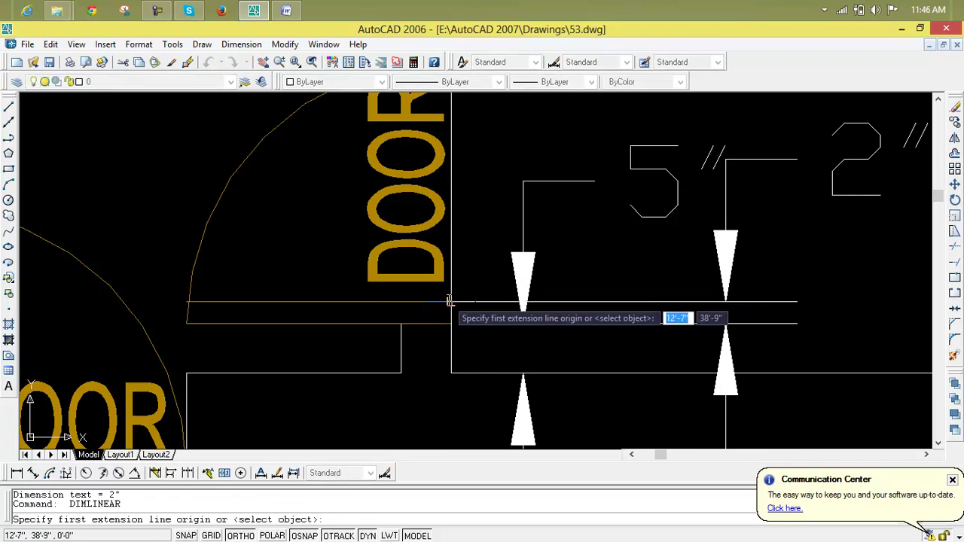
left_click(449, 303)
scroll(449, 308, "down", 3)
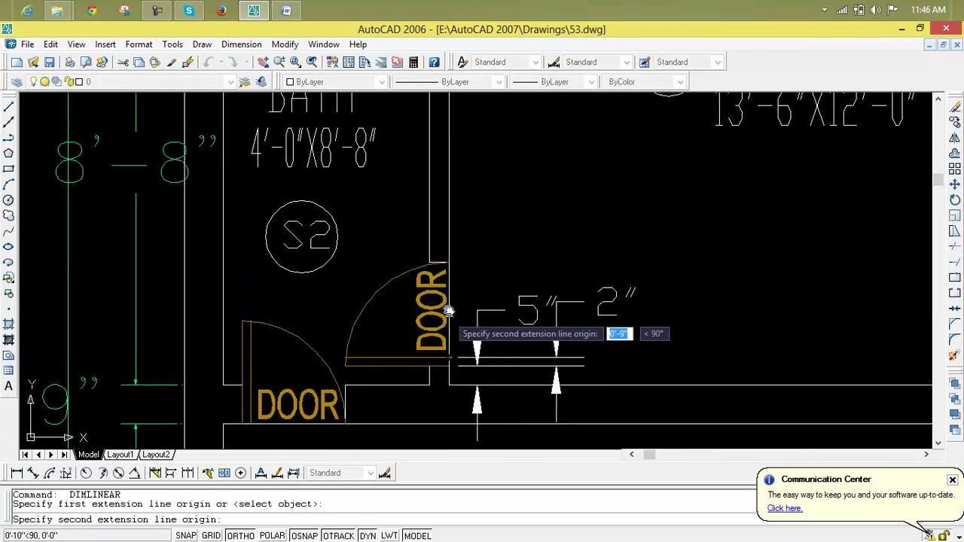
left_click(447, 263)
left_click(492, 263)
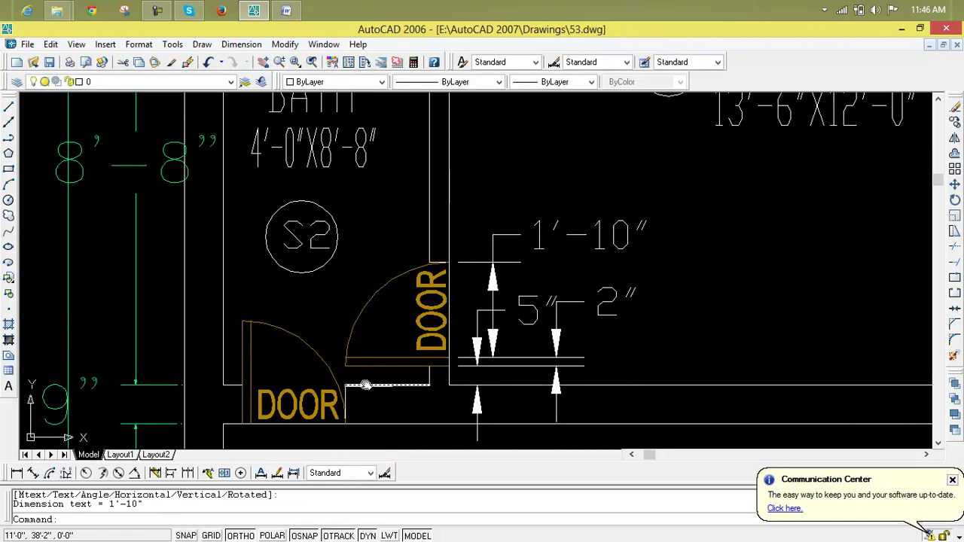
Step: Add a horizontal linear dimension along the length of the bath door leaf, placed above the leaf
scroll(402, 366, "up", 2)
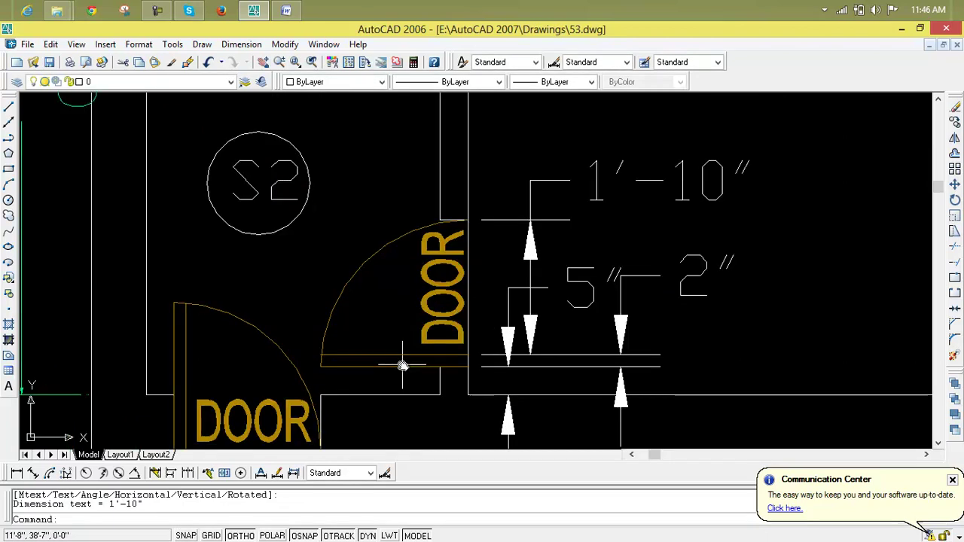
key("Return")
left_click(468, 354)
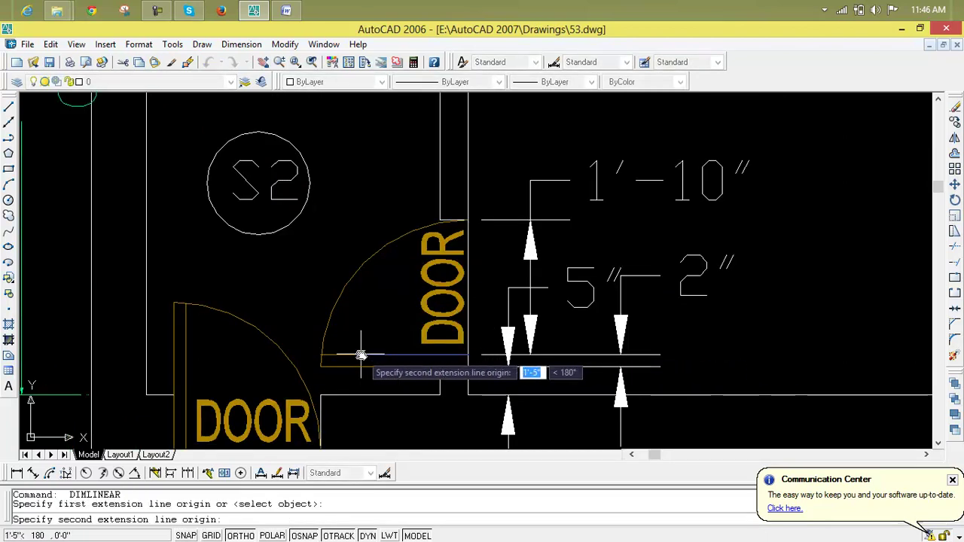
left_click(320, 355)
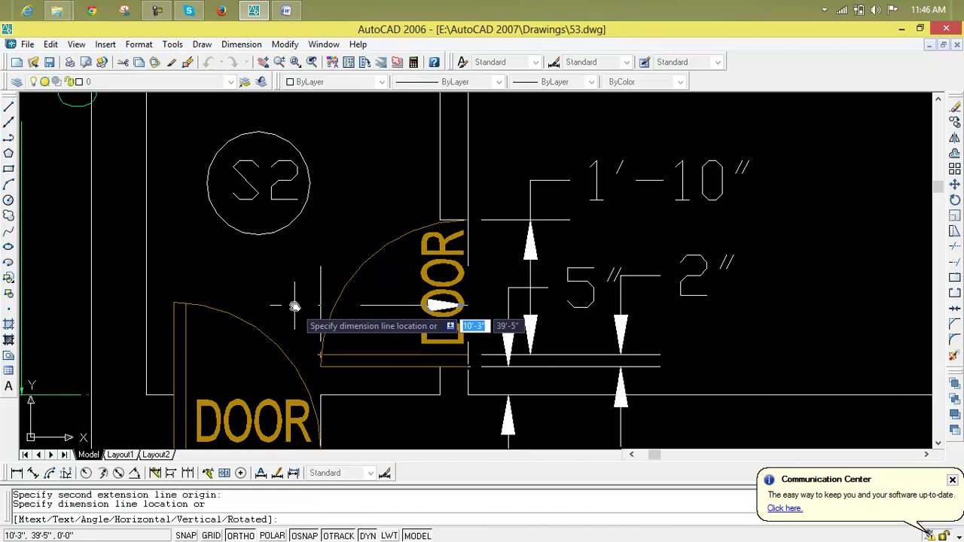
left_click(305, 270)
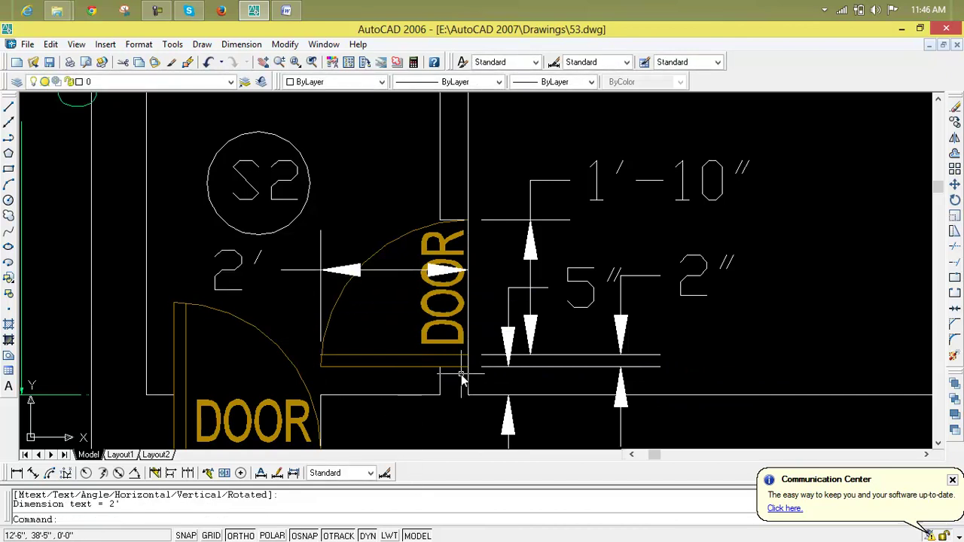
key("Return")
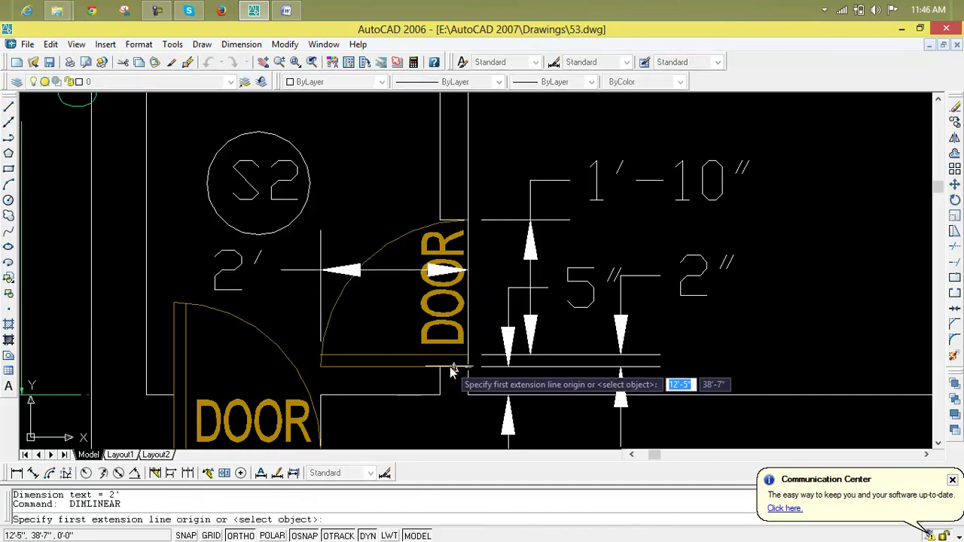
left_click(450, 367)
left_click(450, 356)
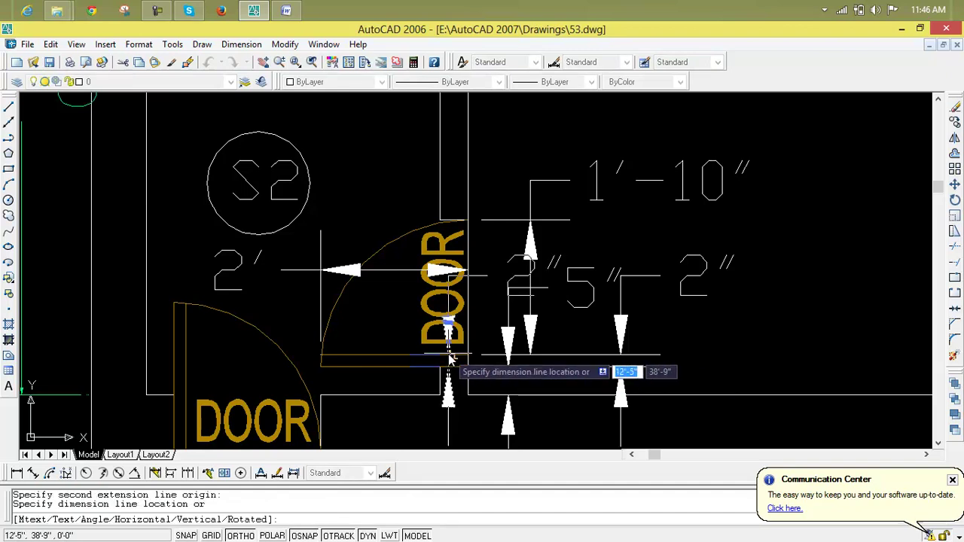
key("Escape")
key("Escape")
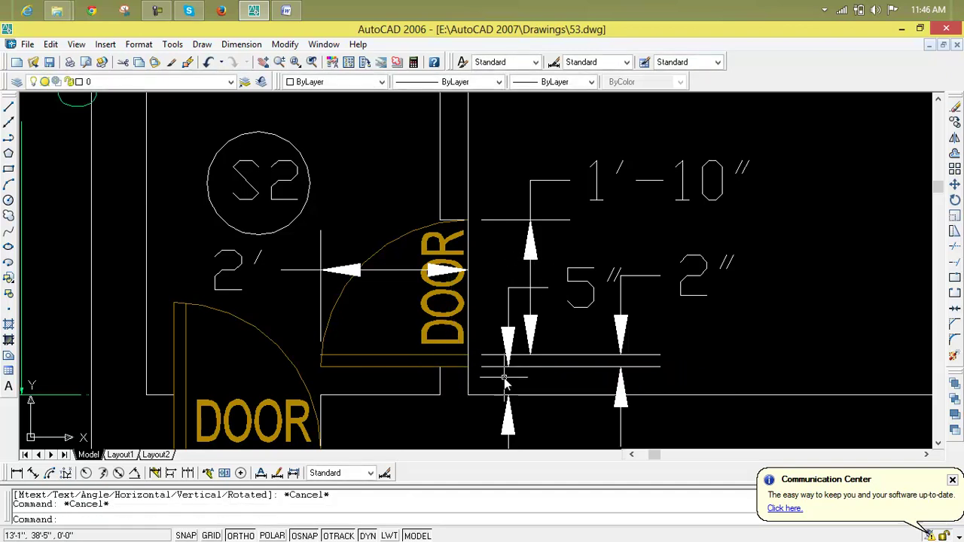
scroll(501, 381, "down", 5)
mouse_move(502, 376)
middle_mouse_down()
mouse_move(211, 343)
mouse_move(155, 321)
middle_mouse_up()
scroll(543, 312, "down", 3)
middle_click_drag(543, 311, 417, 275)
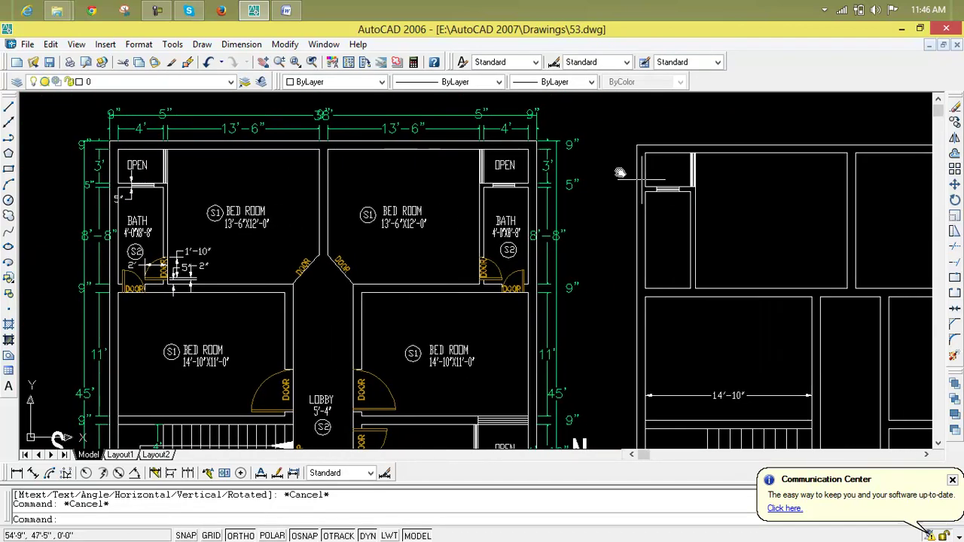
scroll(710, 287, "up", 2)
key("Escape")
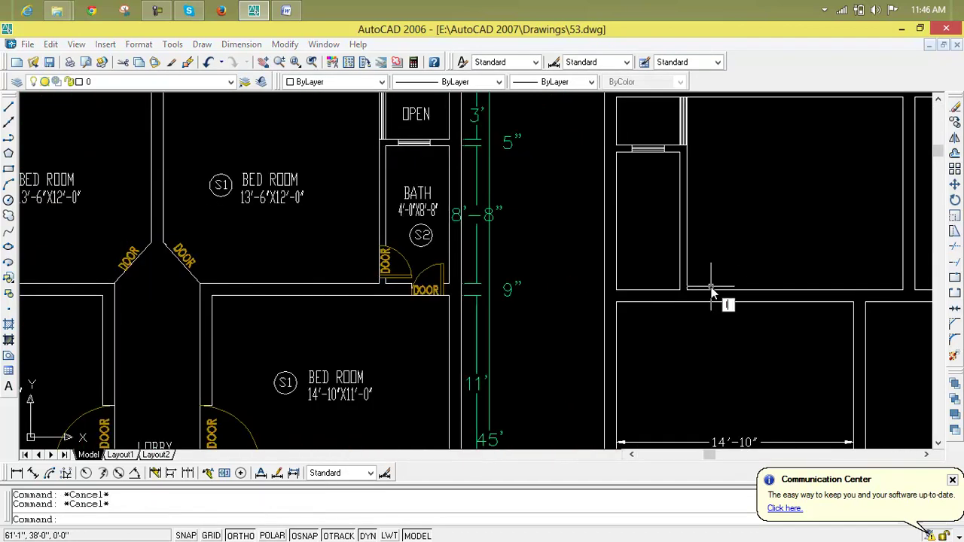
type("l")
key("Return")
scroll(680, 281, "up", 2)
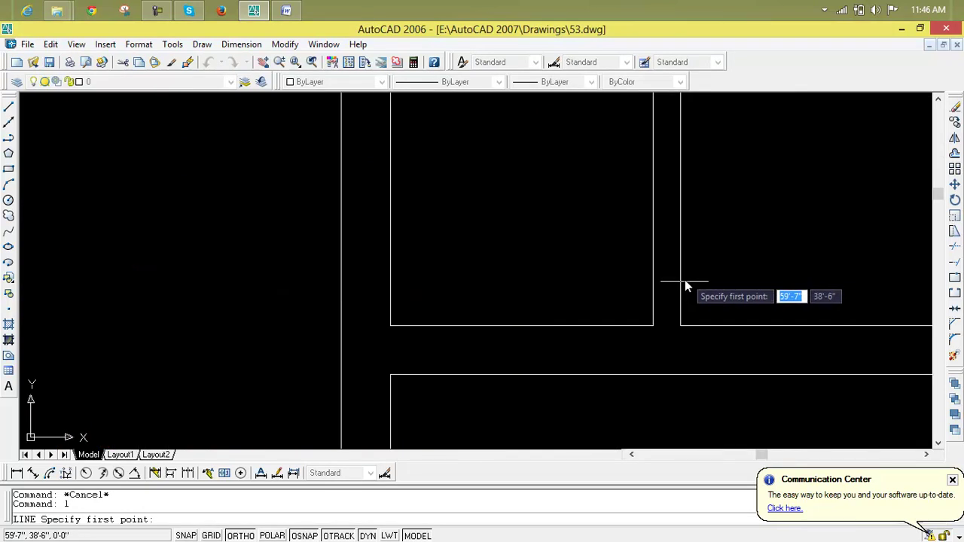
left_click(649, 325)
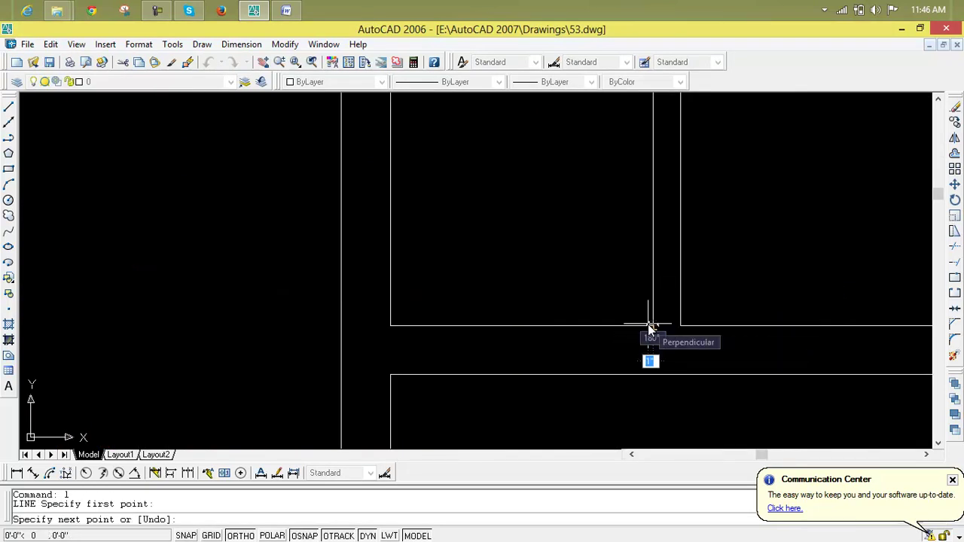
key("Escape")
key("Escape")
key("Escape")
Step: Draw a horizontal line from the bath's inner wall corner across the partition into the adjoining bedroom in the unlabelled plan copy
type("l")
key("Return")
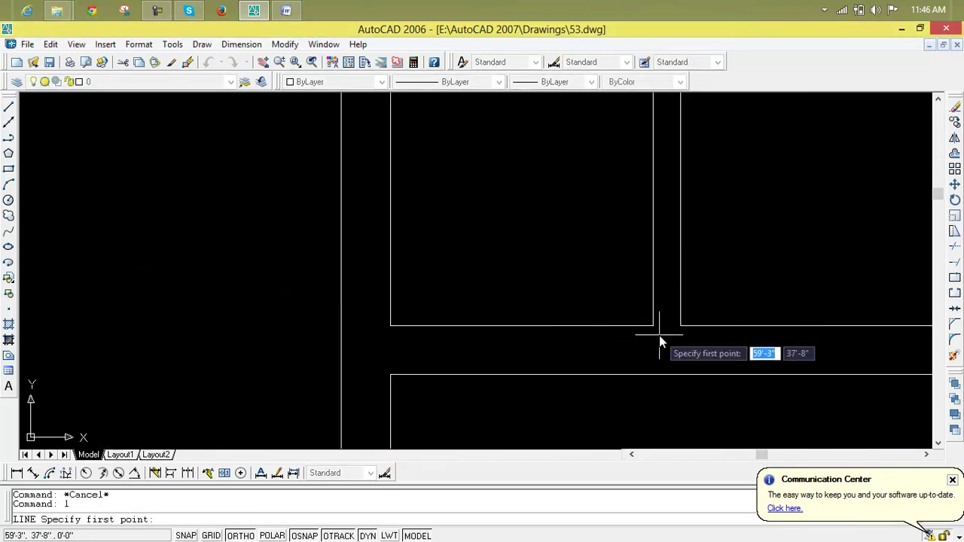
left_click(653, 325)
left_click(751, 325)
key("Escape")
key("Escape")
Step: Offset the line at the base of the bath partition upward by 5" in the unlabelled plan copy
scroll(749, 326, "down", 4)
scroll(715, 332, "down", 4)
middle_click_drag(717, 334, 748, 322)
scroll(328, 346, "up", 4)
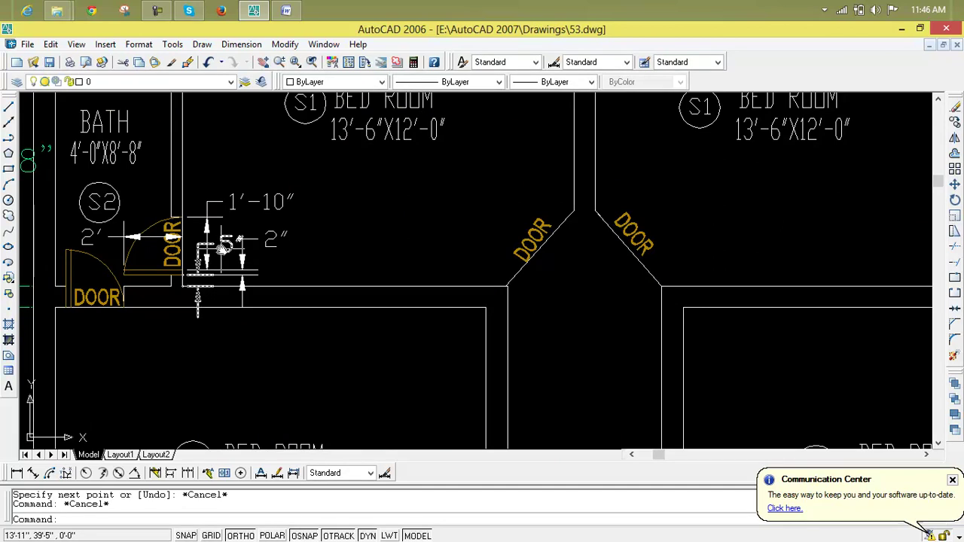
scroll(237, 260, "up", 3)
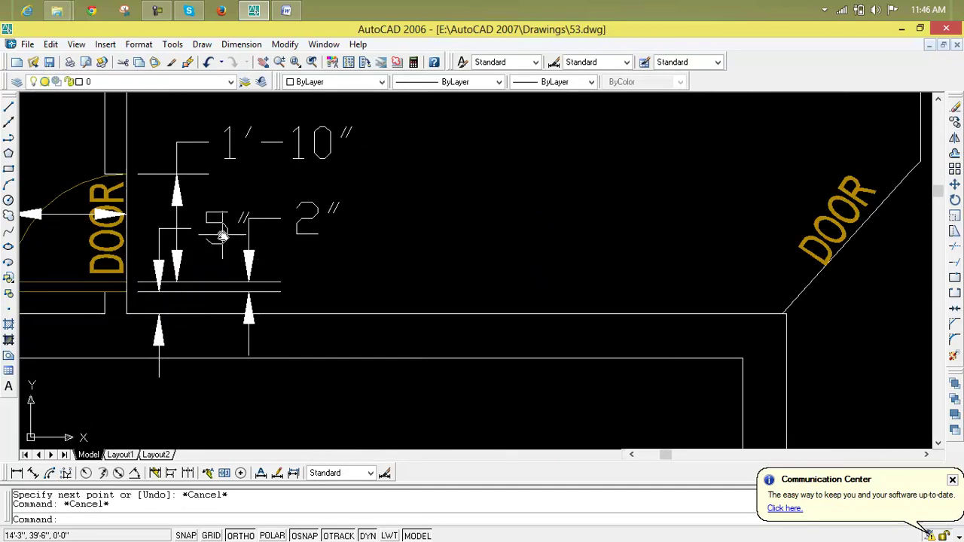
scroll(217, 239, "down", 5)
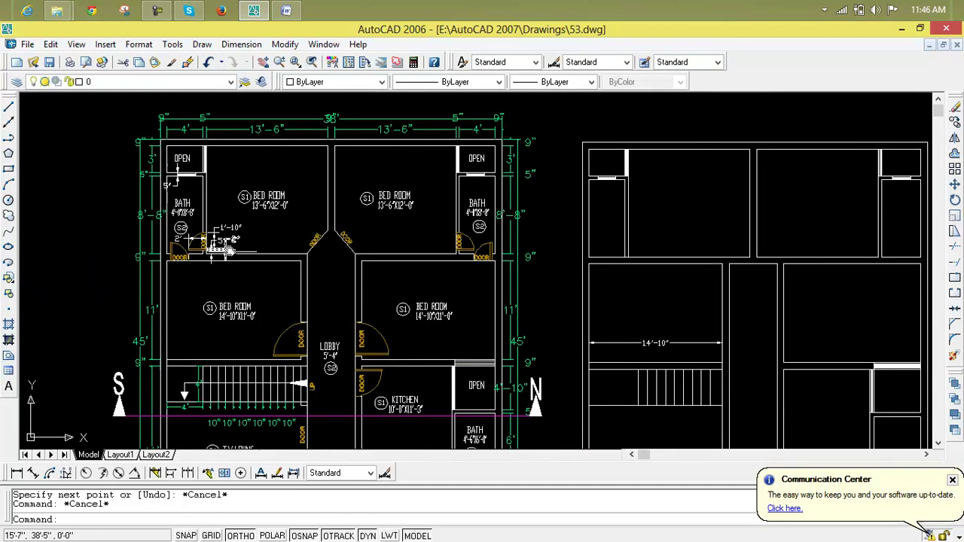
scroll(198, 290, "up", 3)
scroll(275, 278, "up", 3)
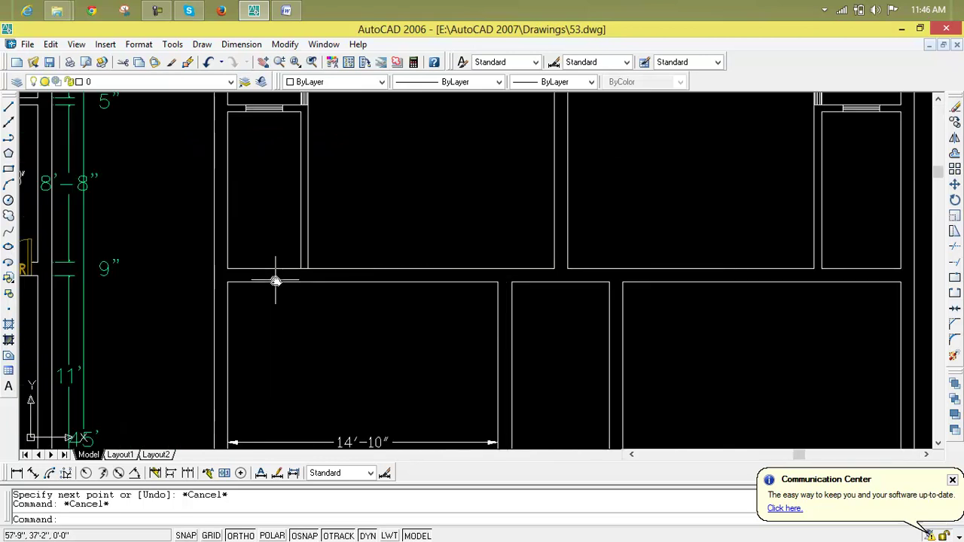
type("o")
key("Return")
type("5\"")
key("Return")
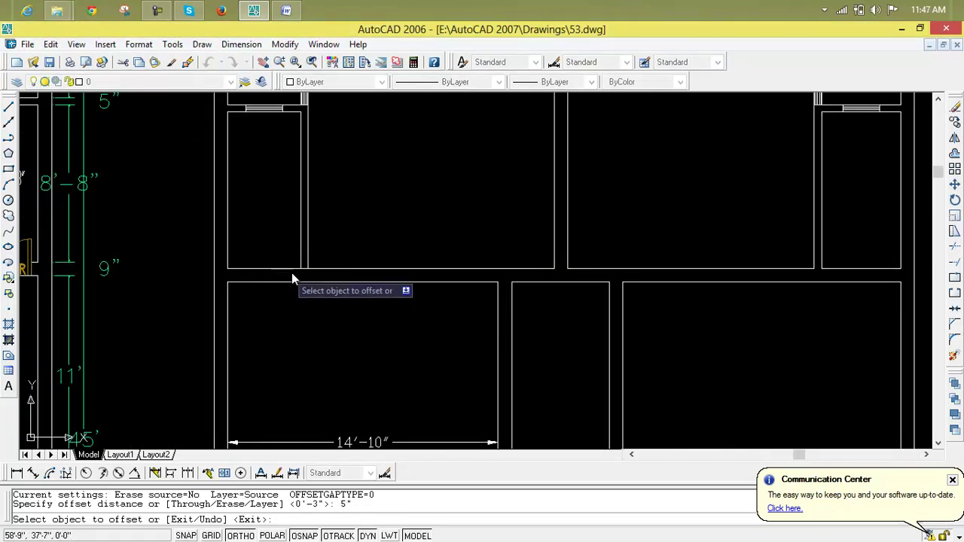
left_click(319, 268)
left_click(319, 252)
Step: Trim off the part of the 5" offset line that extends past the bath partition into the bedroom
scroll(215, 280, "down", 6)
scroll(214, 280, "up", 8)
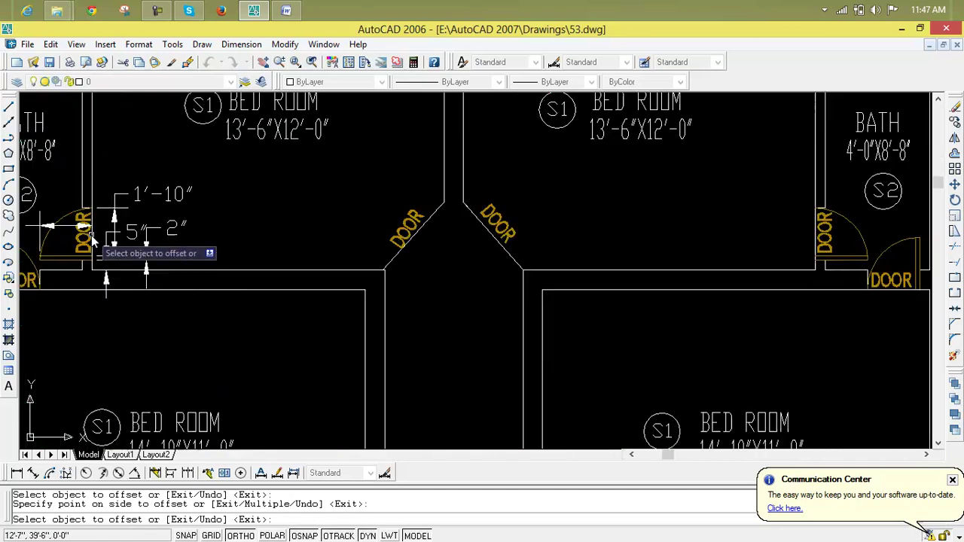
scroll(79, 268, "up", 5)
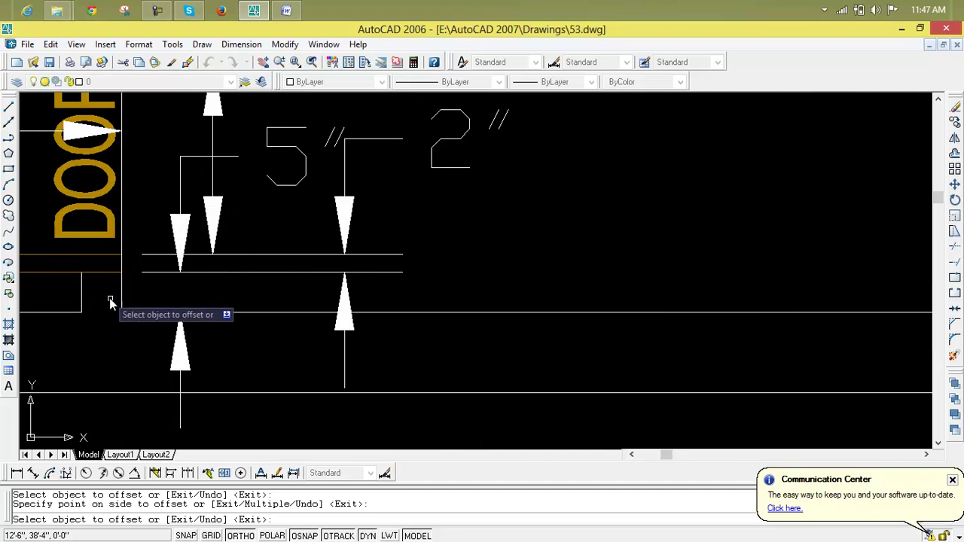
scroll(111, 272, "down", 6)
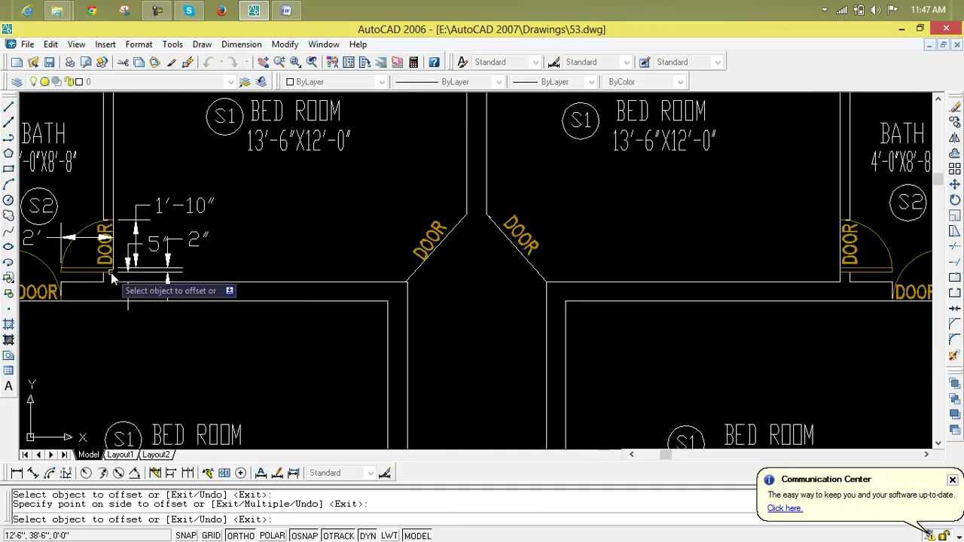
scroll(504, 262, "down", 2)
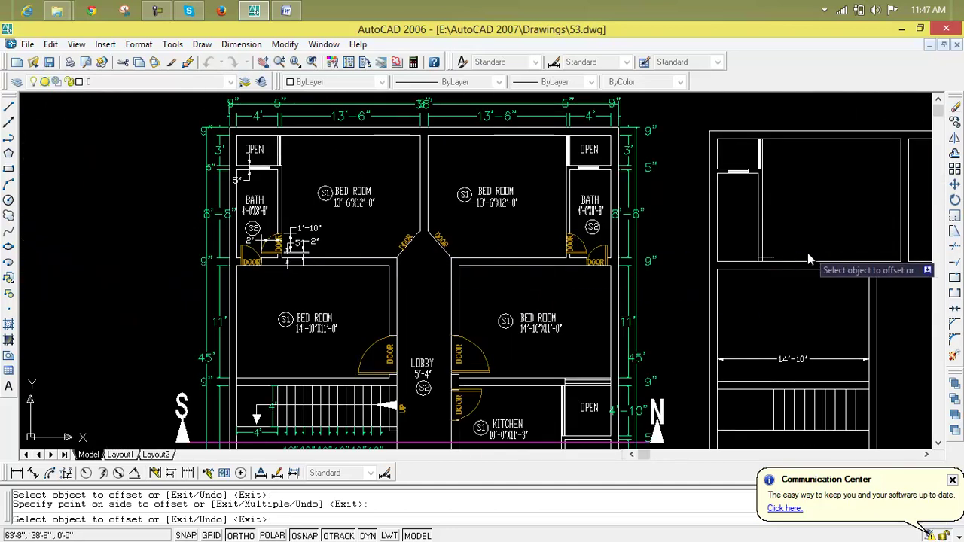
scroll(764, 260, "up", 6)
key("Escape")
key("Escape")
key("Escape")
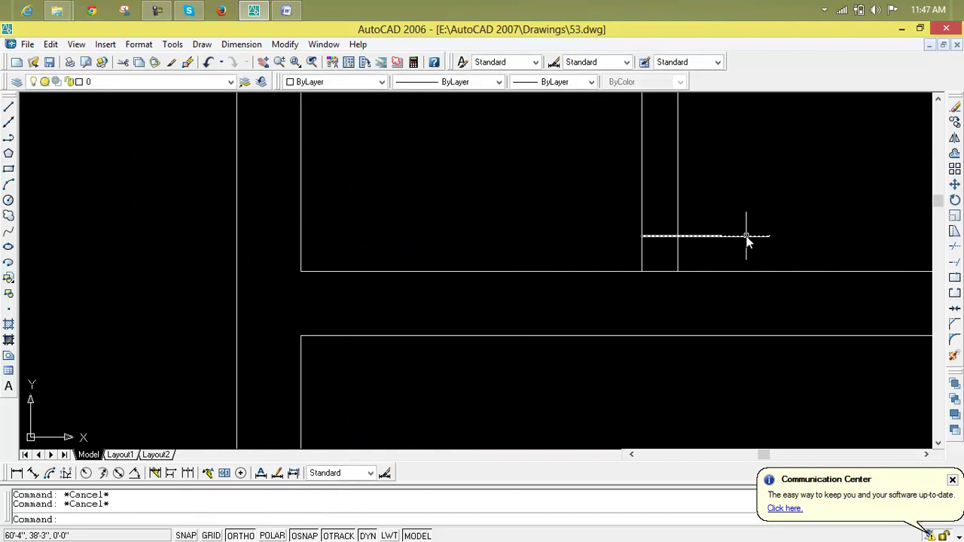
type("tr")
key("Return")
key("Return")
left_click(731, 237)
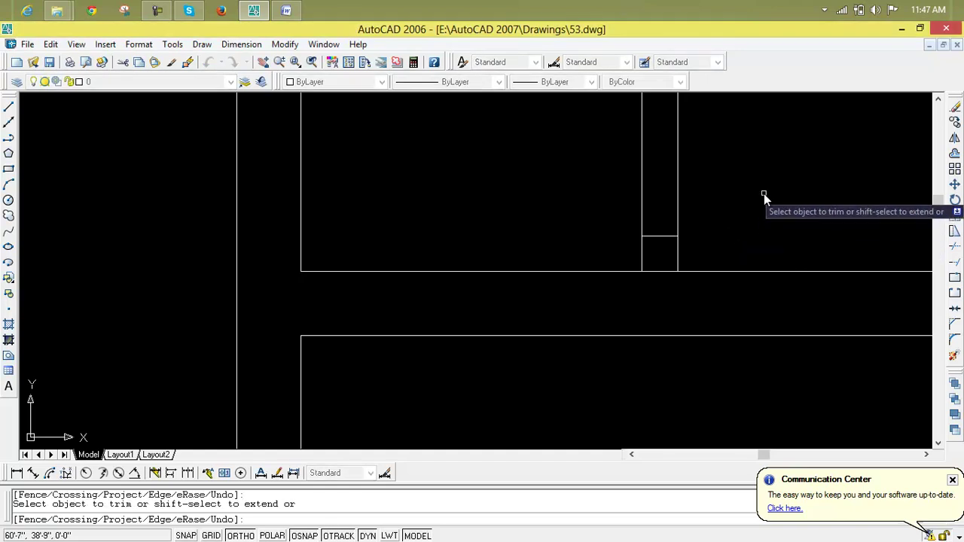
key("Escape")
key("Escape")
key("Escape")
Step: Draw a 2' horizontal line from the bedroom-side face of the partition at the lower jamb into the bath
type("l")
key("Return")
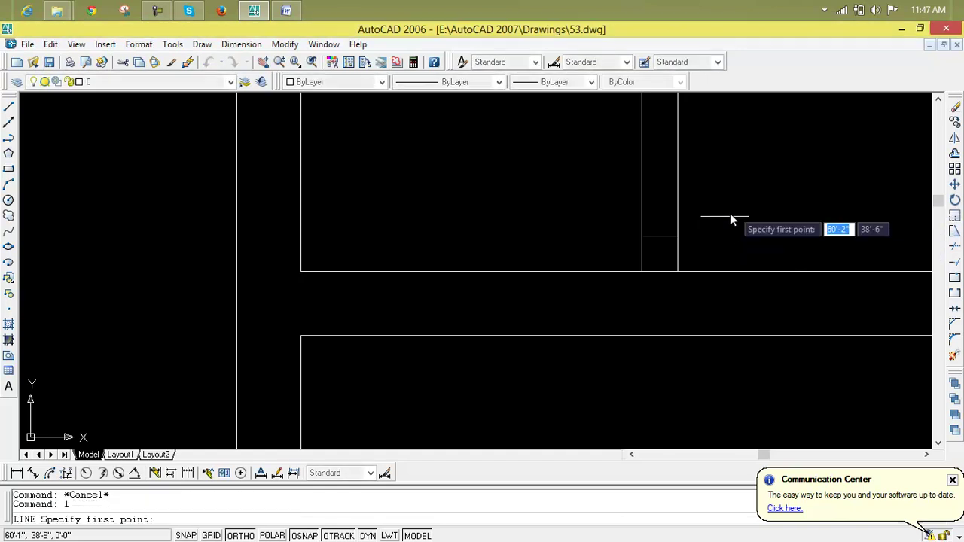
left_click(677, 237)
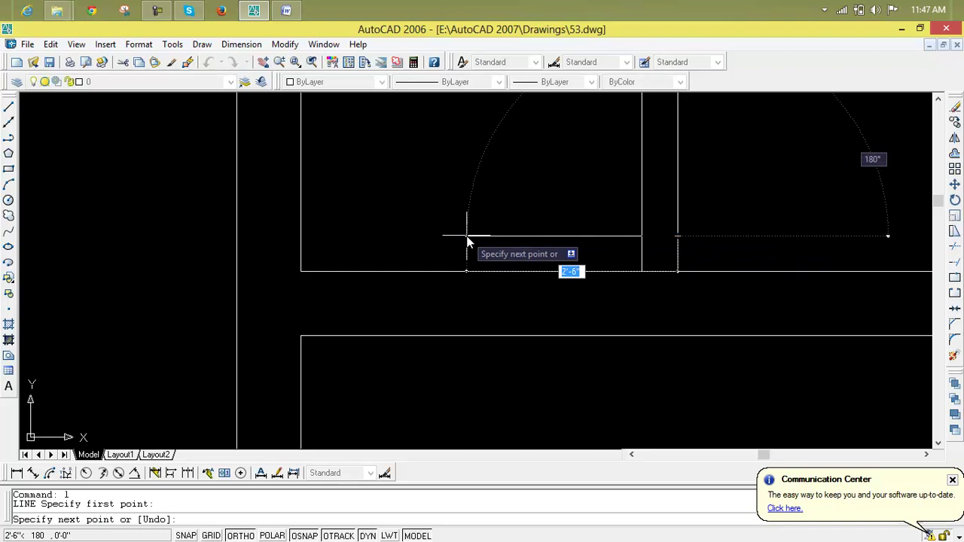
type("2'")
key("Return")
type("1")
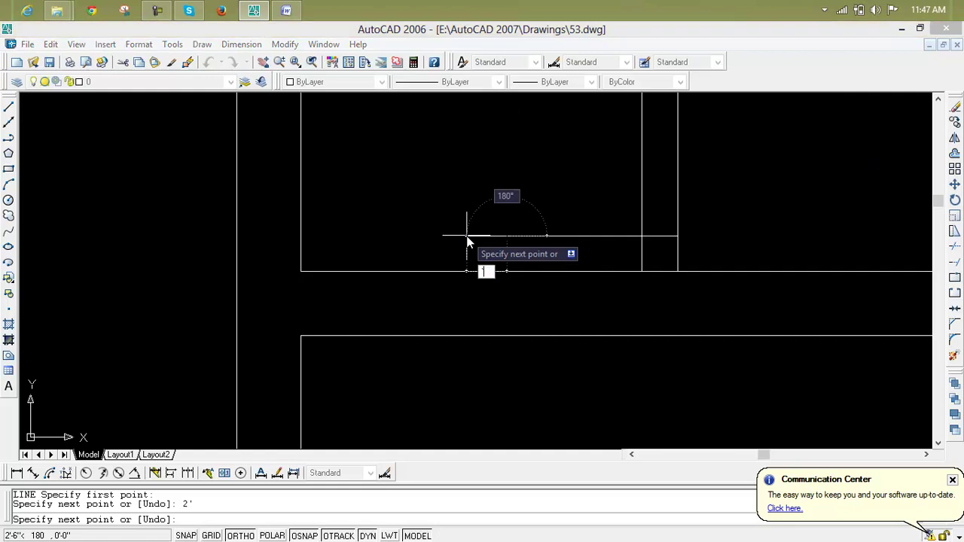
scroll(467, 239, "down", 3)
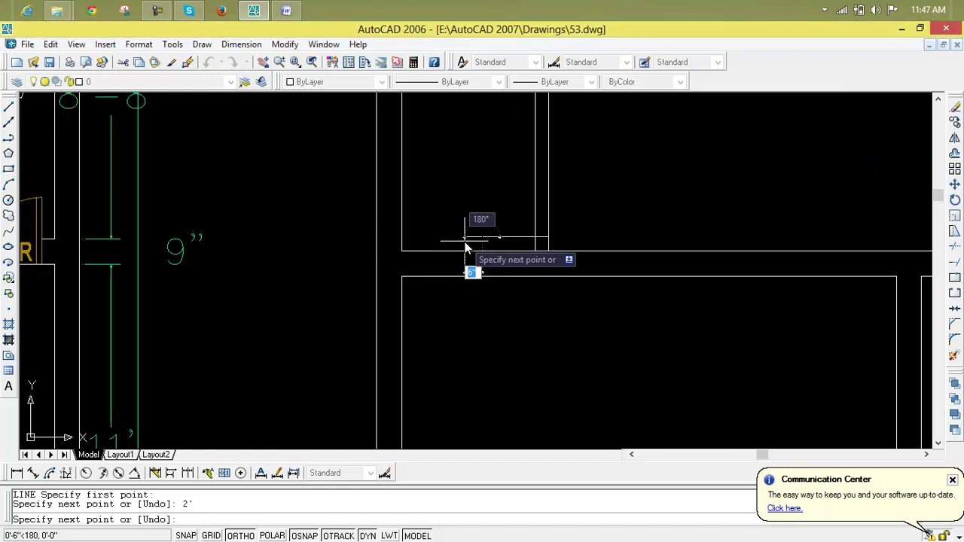
key("Escape")
Step: Examine the dimensioned bath door in the labelled plan to find the leaf thickness, comparing it with the unlabelled copy
scroll(465, 243, "down", 3)
scroll(701, 269, "up", 4)
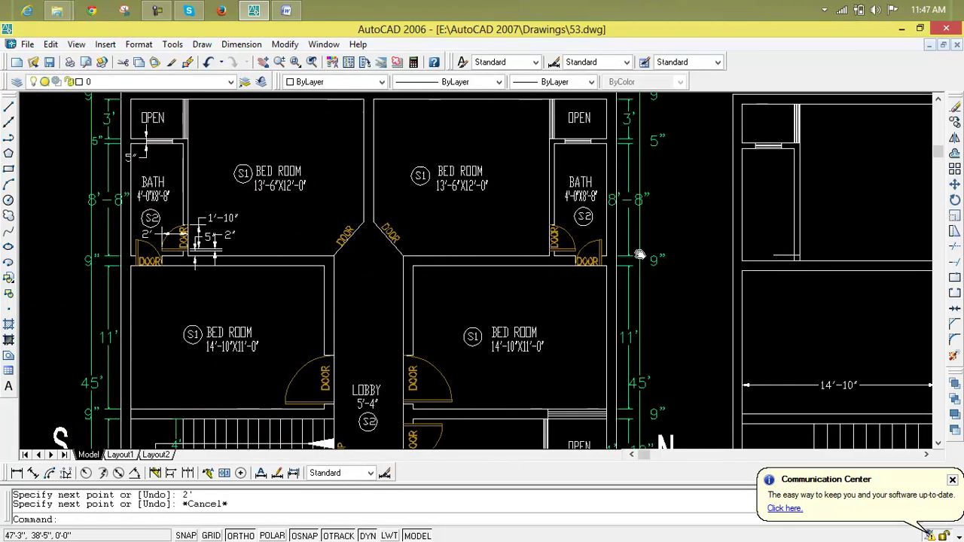
scroll(318, 267, "up", 6)
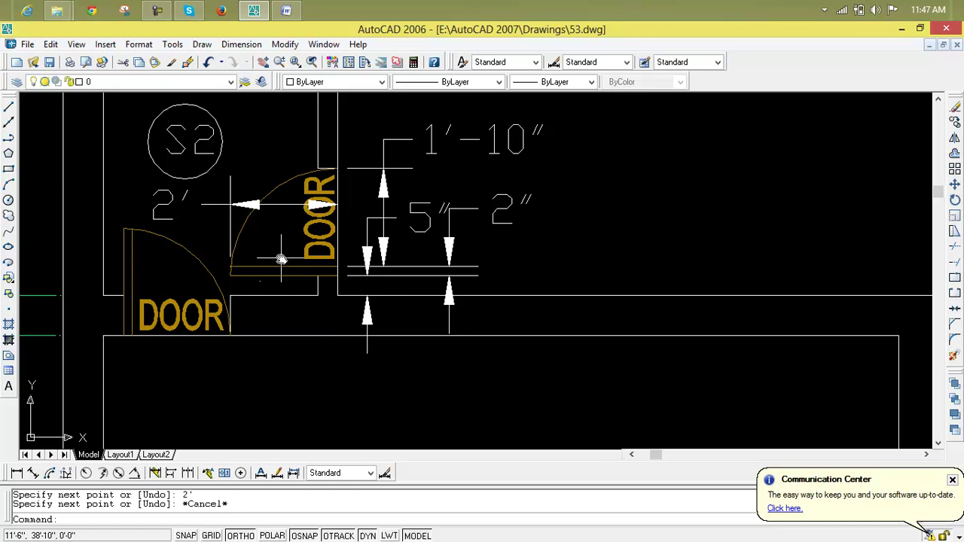
scroll(708, 251, "down", 4)
mouse_move(685, 253)
middle_mouse_down()
mouse_move(170, 308)
mouse_move(78, 297)
middle_mouse_up()
scroll(828, 290, "down", 2)
mouse_move(815, 289)
middle_mouse_down()
mouse_move(492, 302)
mouse_move(308, 335)
middle_mouse_up()
scroll(366, 336, "up", 6)
scroll(367, 333, "down", 6)
scroll(367, 334, "down", 3)
middle_click_drag(367, 334, 921, 327)
mouse_move(805, 327)
middle_mouse_down()
mouse_move(944, 324)
mouse_move(687, 340)
middle_mouse_up()
middle_click_drag(564, 337, 315, 335)
scroll(582, 329, "up", 8)
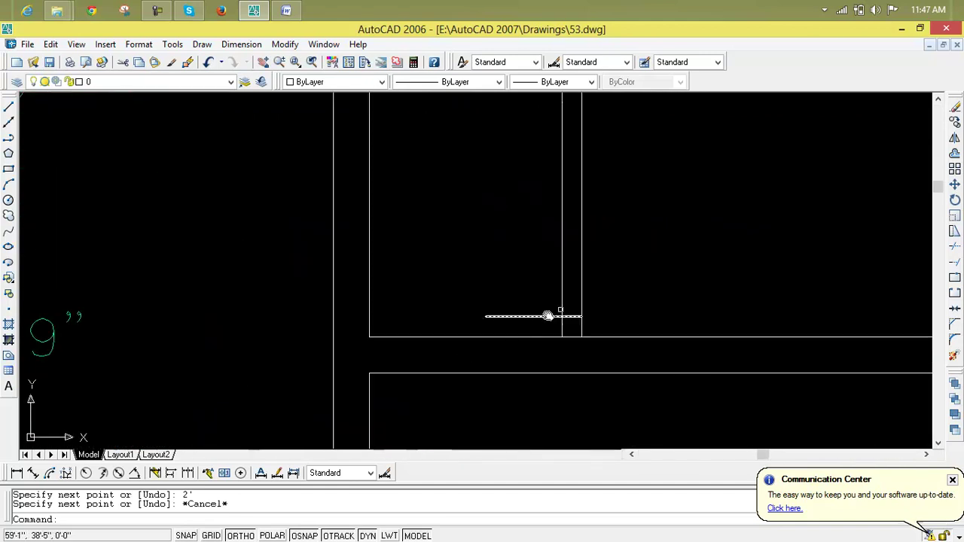
Step: Offset the 2' door leaf line upward by 2" to form the other edge of the leaf
key("Escape")
key("Escape")
type("o")
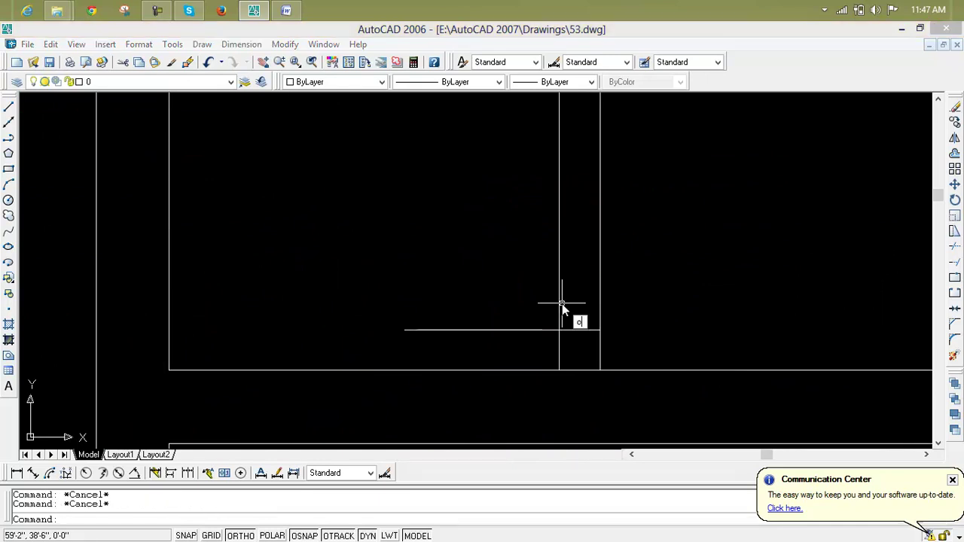
key("Return")
type("2")
key("Return")
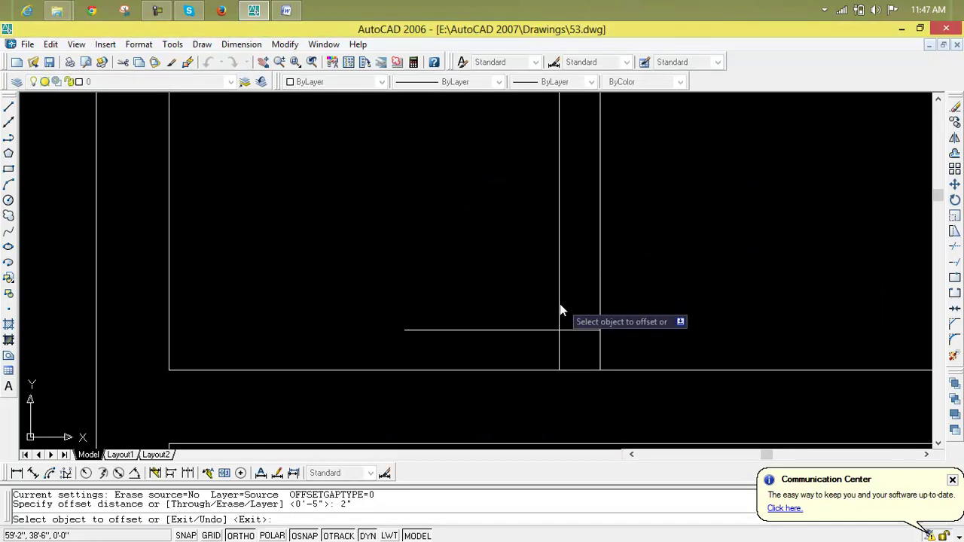
left_click(486, 329)
left_click(476, 297)
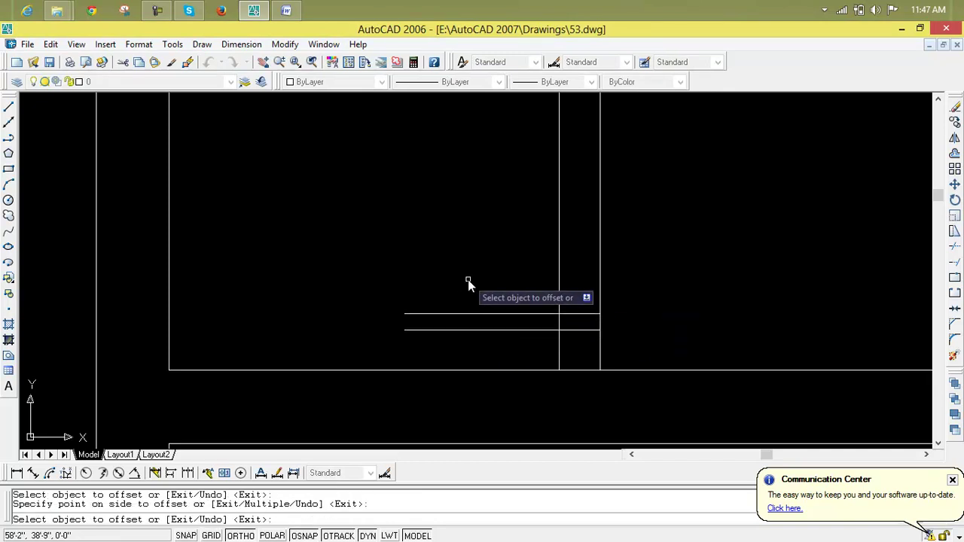
left_click(467, 279)
scroll(409, 332, "up", 5)
key("Escape")
key("Escape")
Step: Close the free end of the door leaf inside the bath with a short vertical line joining its two edges
type("l")
key("Return")
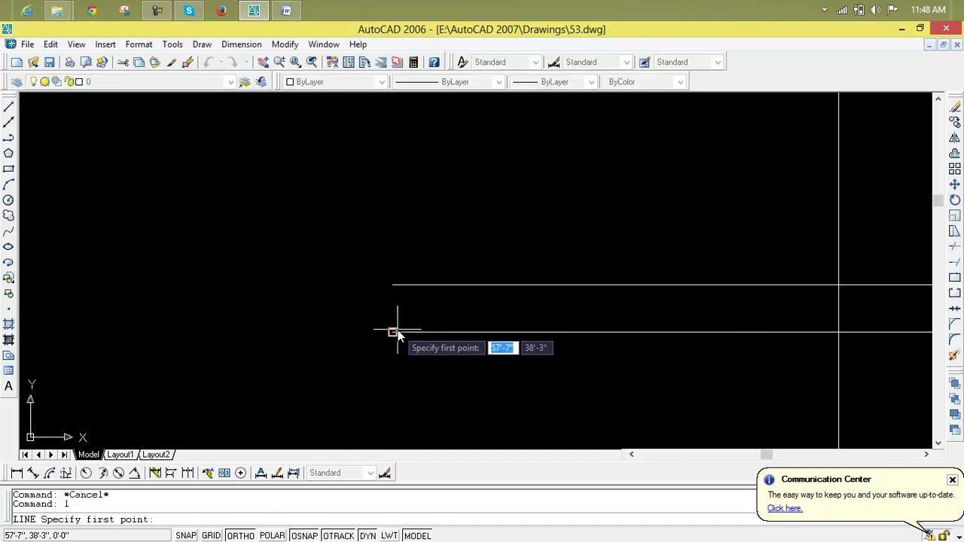
left_click(393, 332)
left_click(392, 284)
key("Escape")
key("Escape")
Step: Check the labelled plan's dimension from the bath door leaf to the opposite jamb of the opening
scroll(473, 260, "down", 5)
middle_click_drag(546, 256, 537, 291)
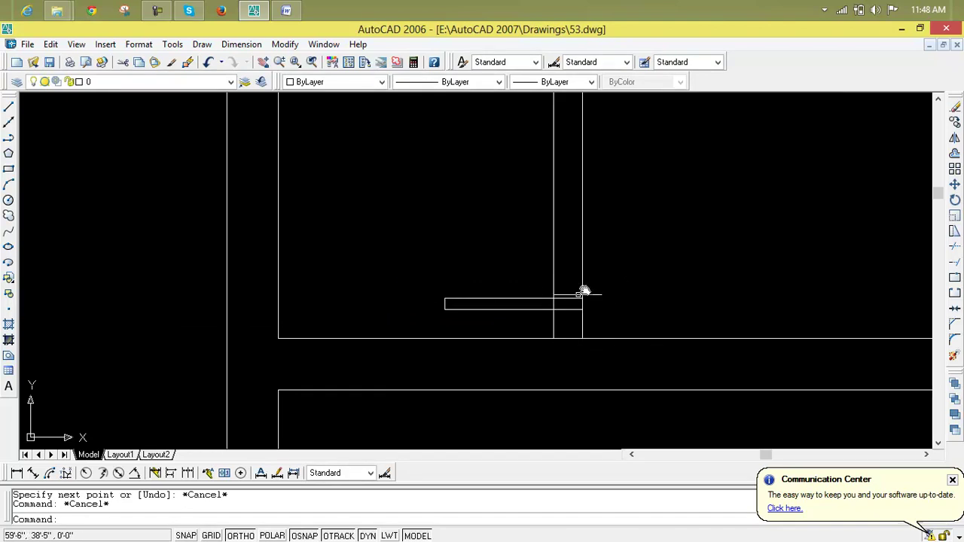
scroll(562, 249, "down", 2)
scroll(349, 304, "down", 4)
middle_click_drag(338, 306, 497, 306)
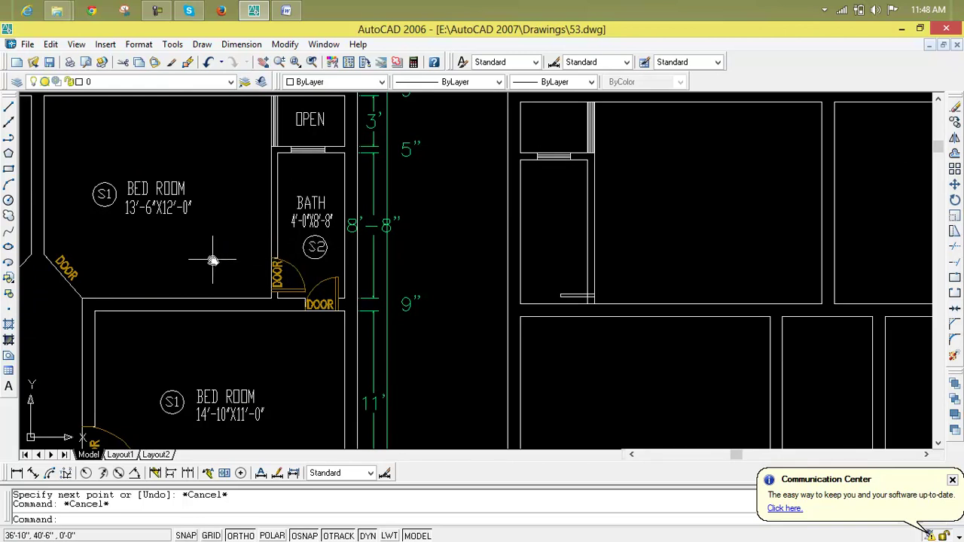
middle_click_drag(212, 261, 738, 286)
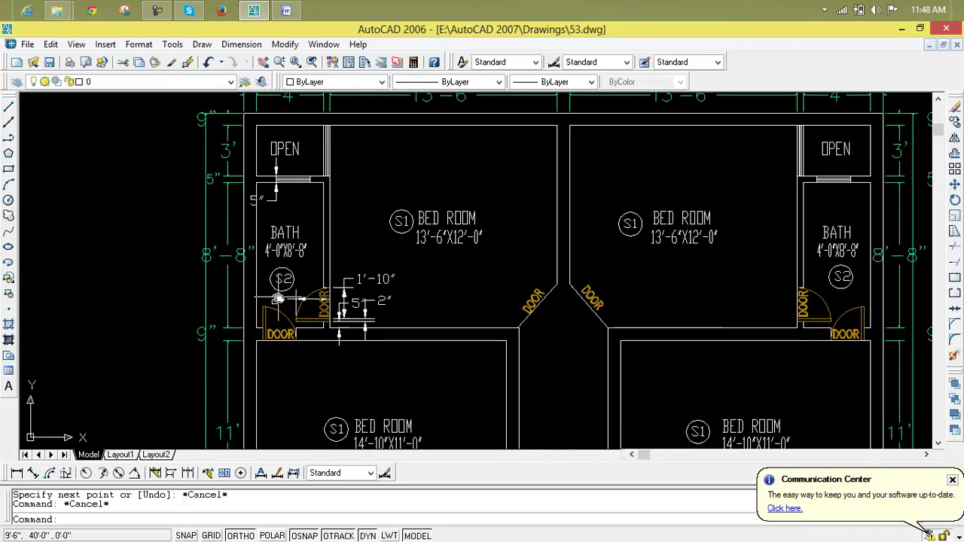
scroll(320, 299, "up", 3)
scroll(479, 271, "down", 8)
scroll(789, 265, "down", 2)
middle_click_drag(789, 265, 398, 272)
scroll(393, 254, "up", 5)
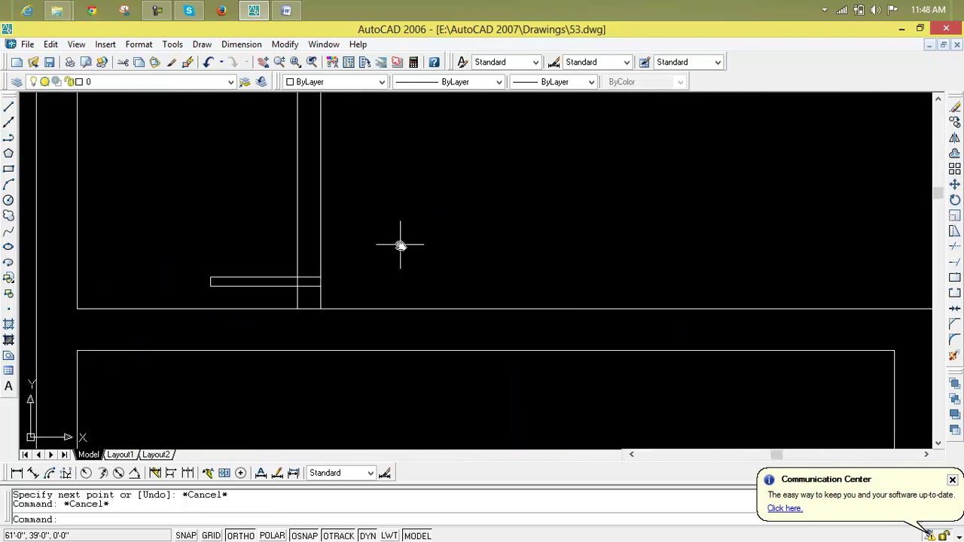
Step: Offset the upper edge of the door leaf upward by 1'10" to locate the opposite jamb
key("Escape")
type("o")
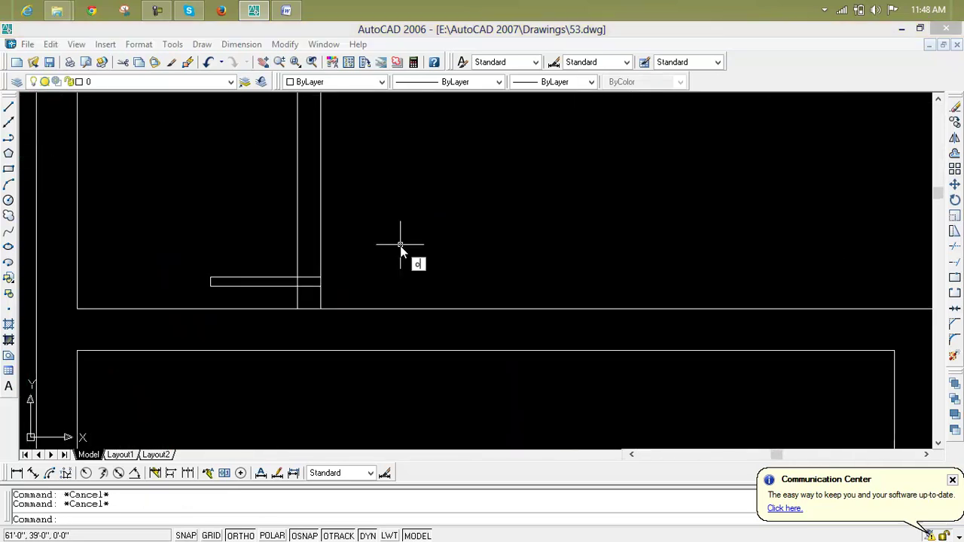
key("Return")
type("1")
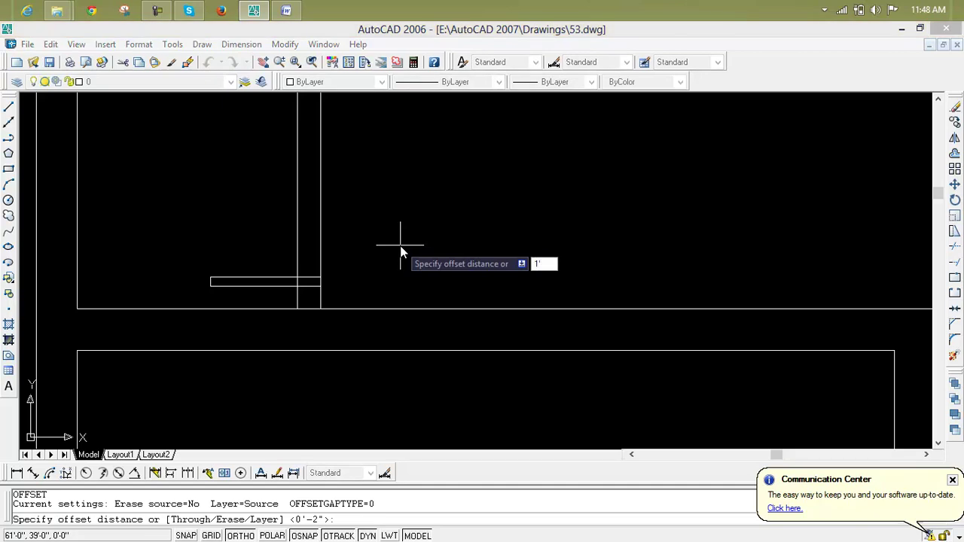
type("'10")
key("Return")
left_click(266, 277)
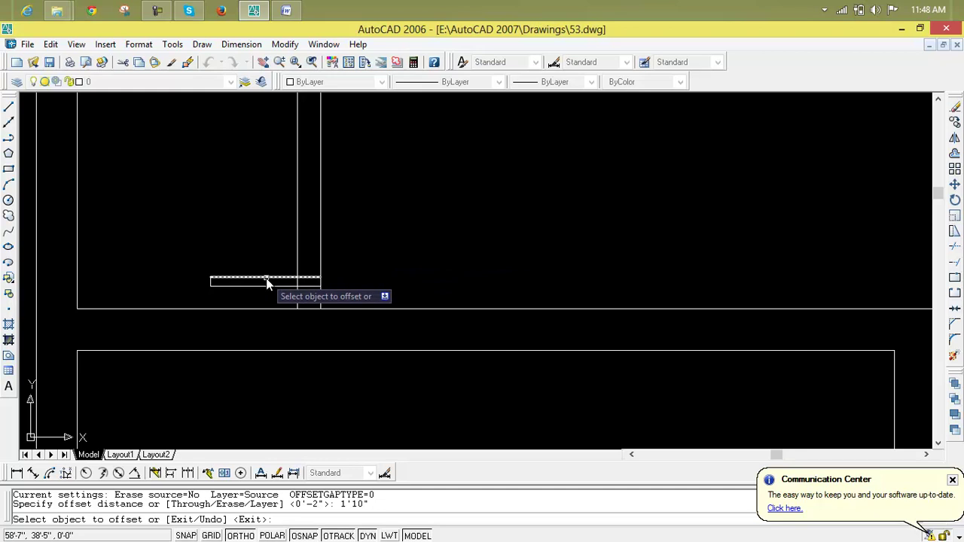
left_click(266, 198)
key("Escape")
Step: Trim off the part of the 1'10" offset line inside the bath, leaving the jamb across the partition
type("tr")
key("Return")
key("Return")
left_click(249, 176)
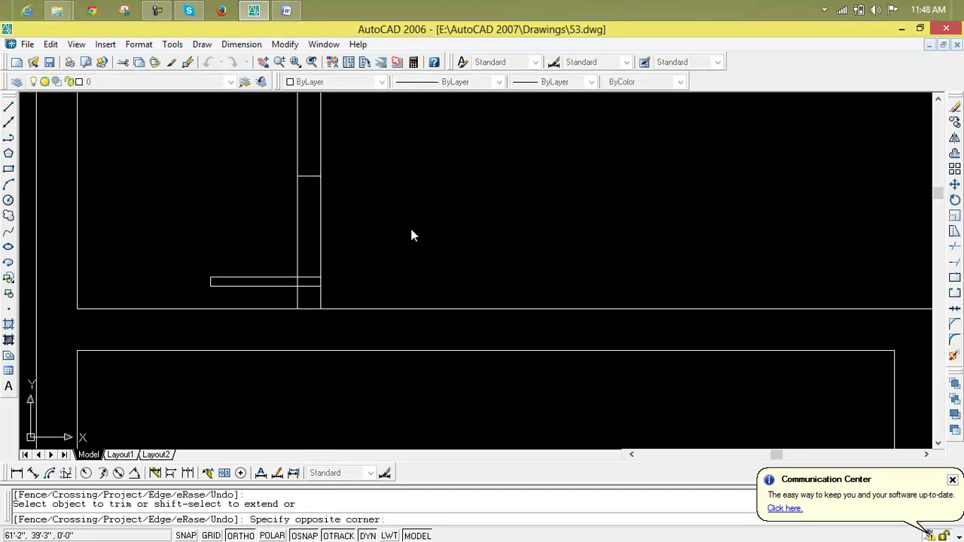
Step: Trim both partition lines between the jamb and the door leaf to open the bath doorway
left_click(393, 242)
left_click(283, 224)
key("Escape")
key("Escape")
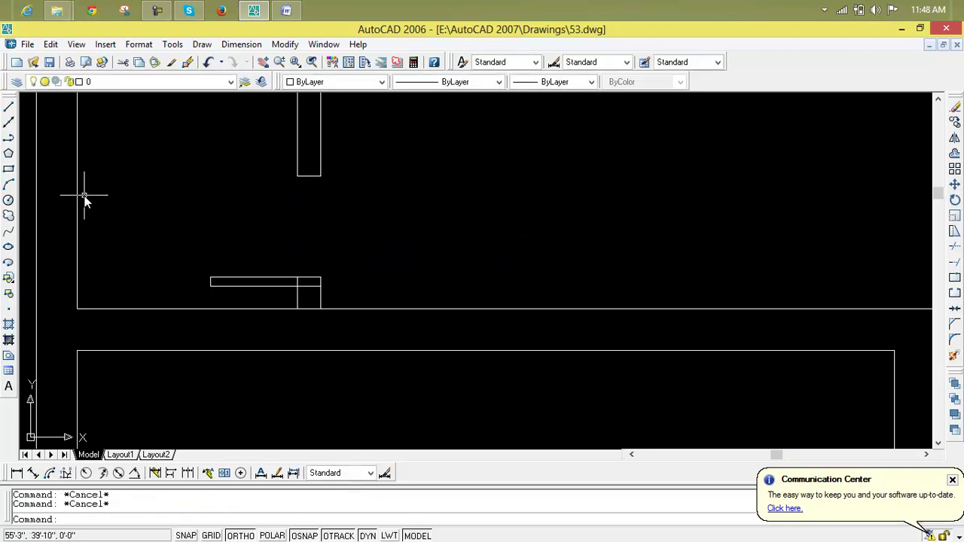
Step: Draw a three-point swing arc from the jamb's outer corner to the free end of the door leaf
left_click(9, 185)
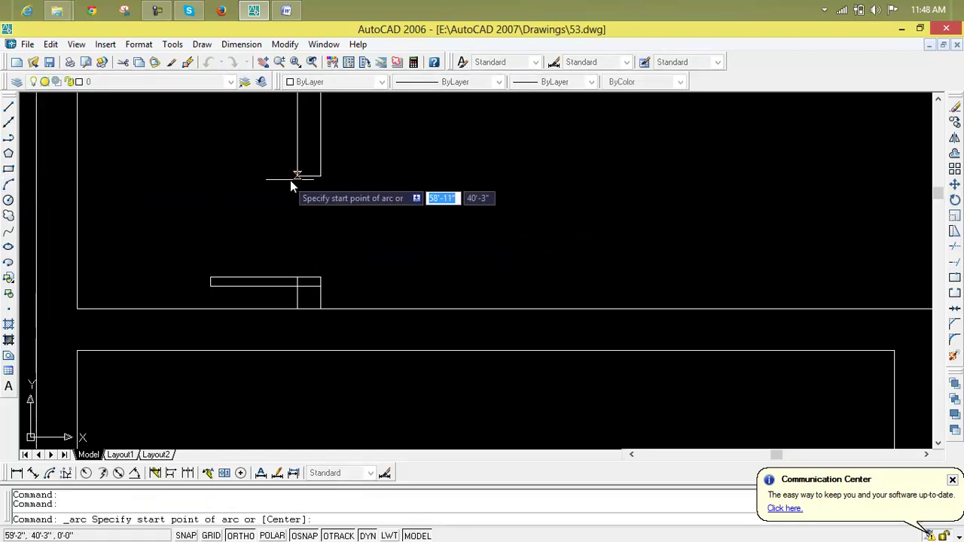
left_click(310, 176)
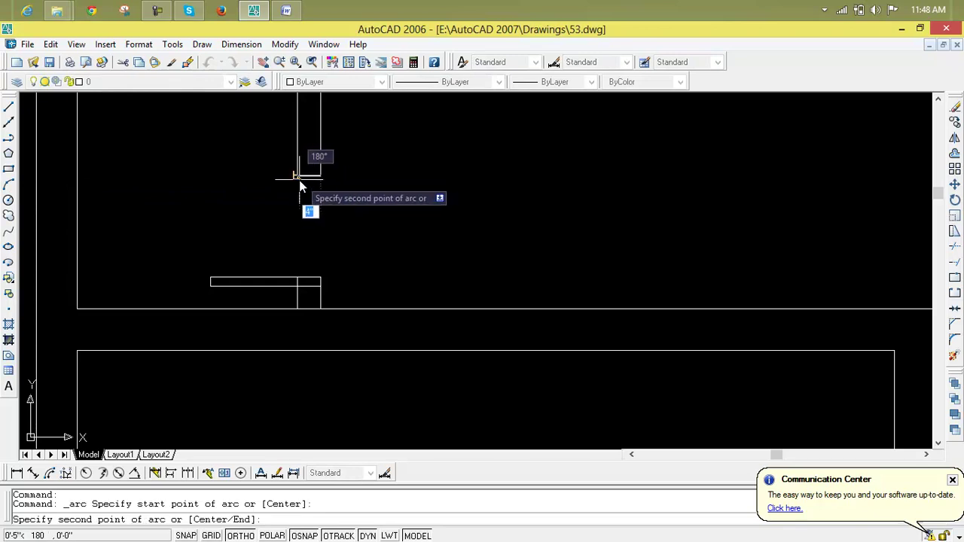
left_click(256, 202)
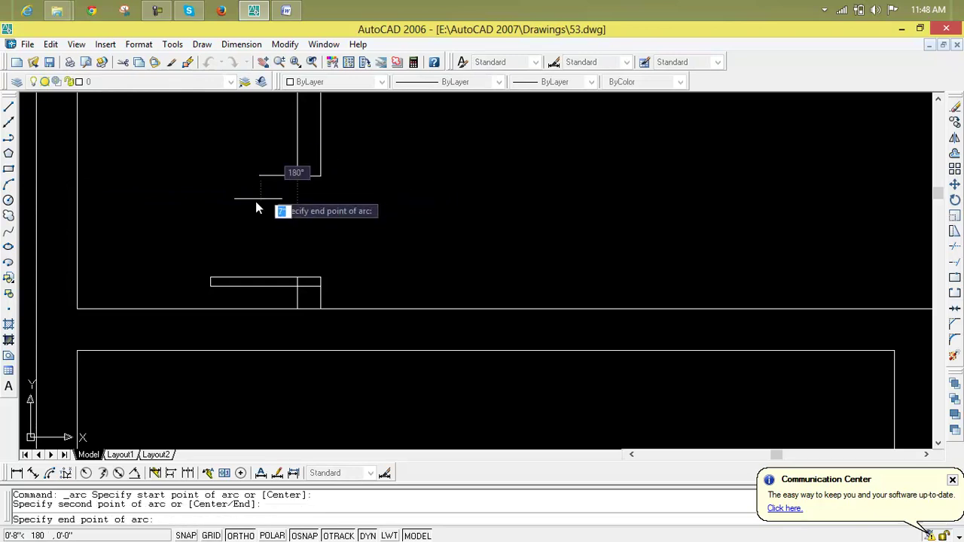
left_click(213, 277)
Step: Compare the newly drawn bath door with the matching door in the labelled plan
scroll(384, 223, "down", 4)
scroll(113, 249, "down", 2)
middle_click_drag(114, 248, 386, 247)
scroll(315, 232, "up", 5)
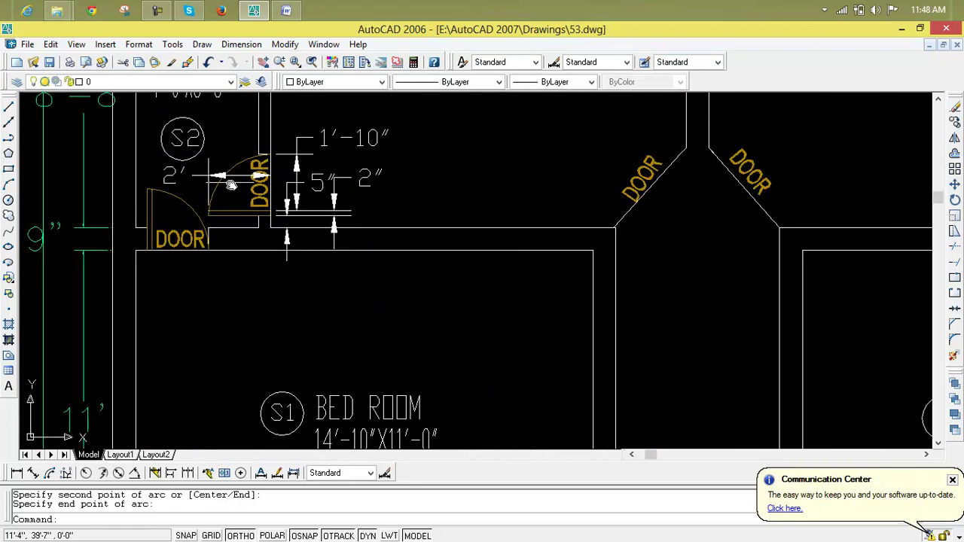
scroll(229, 182, "up", 3)
scroll(230, 182, "down", 5)
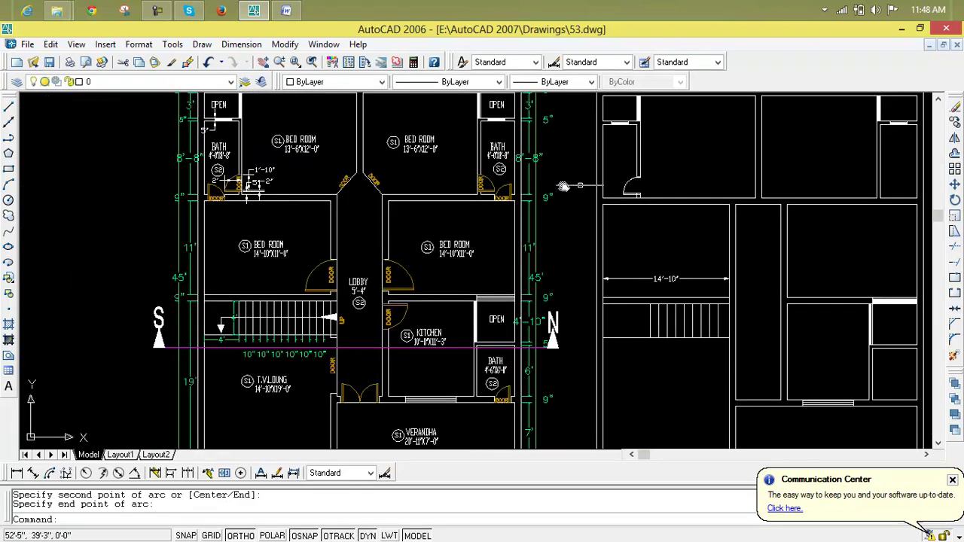
scroll(382, 194, "up", 3)
scroll(380, 192, "up", 6)
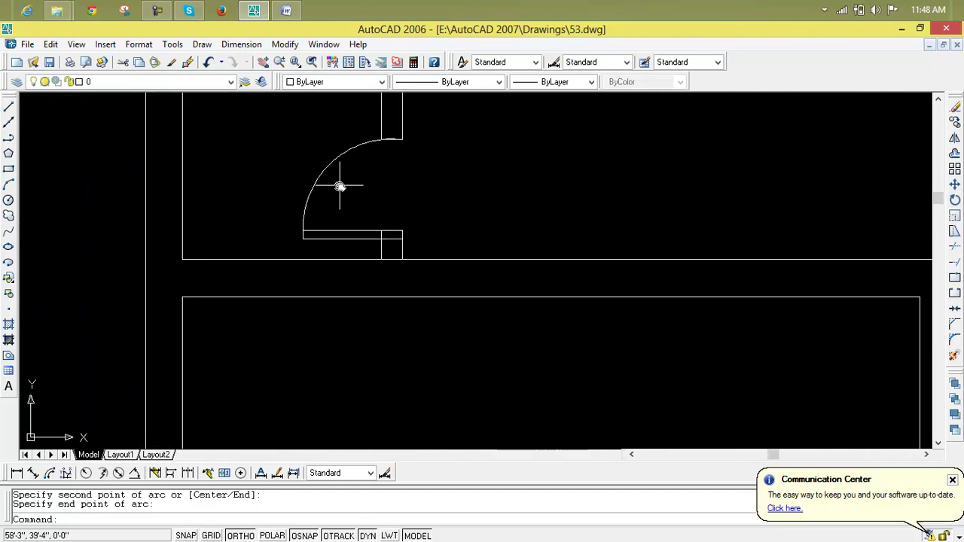
Step: Select the bath door's swing arc and leaf lines and set their colour to Green
left_click(285, 137)
left_click(351, 269)
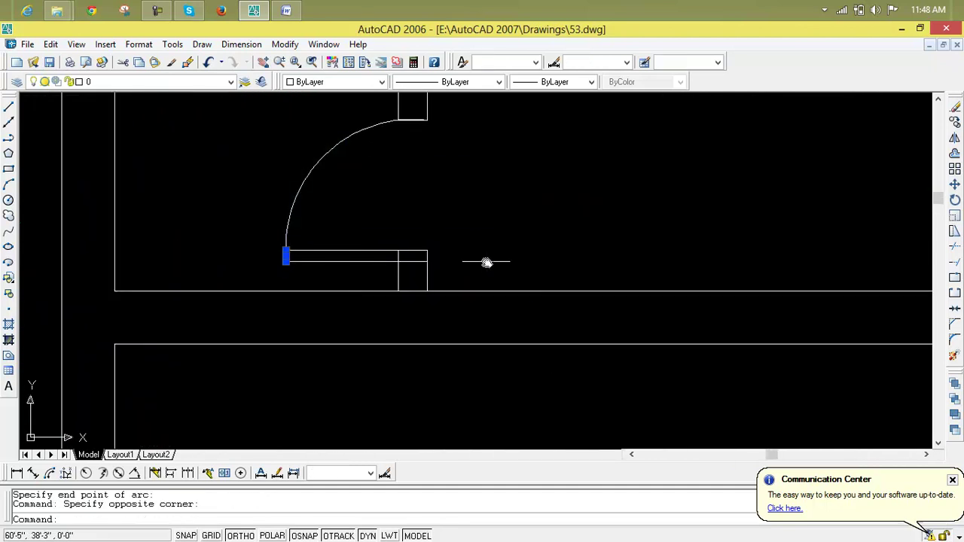
key("Escape")
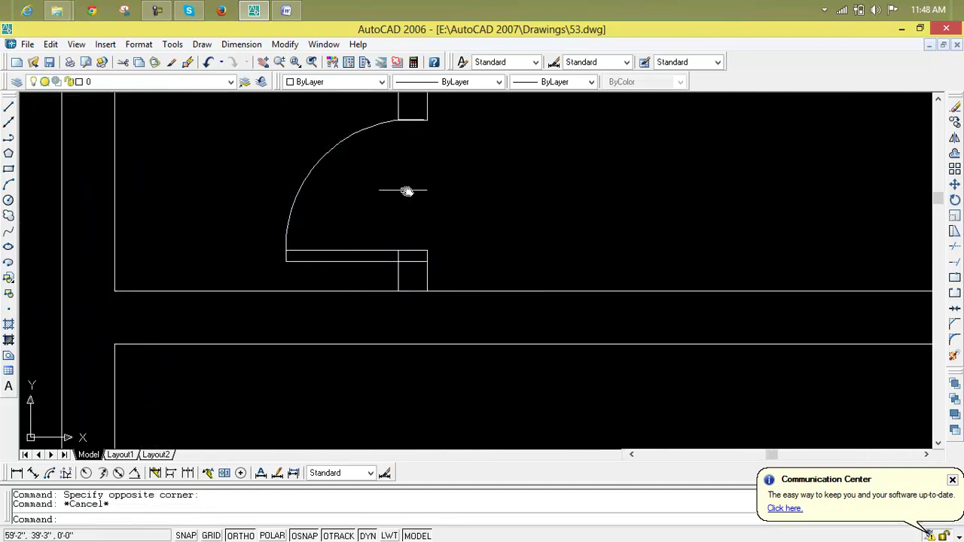
left_click(321, 163)
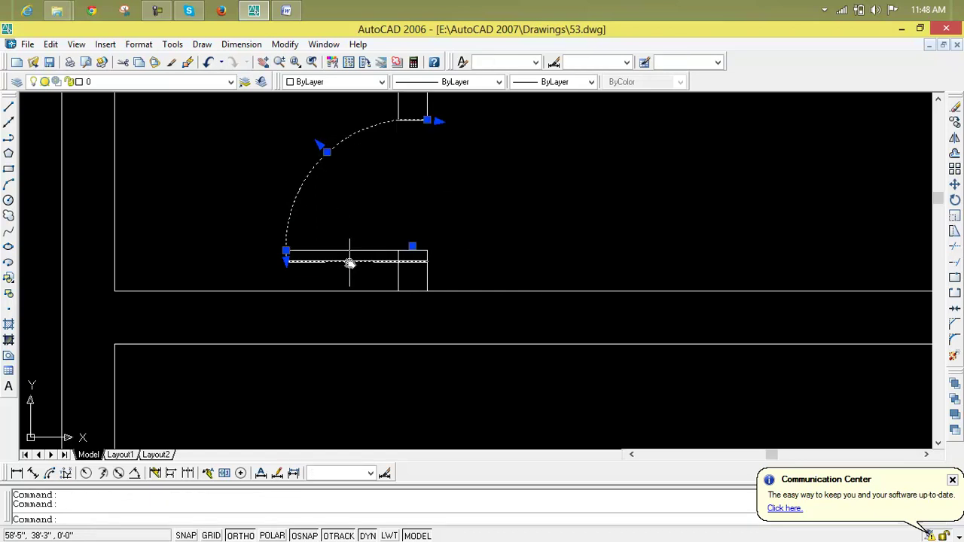
left_click(426, 210)
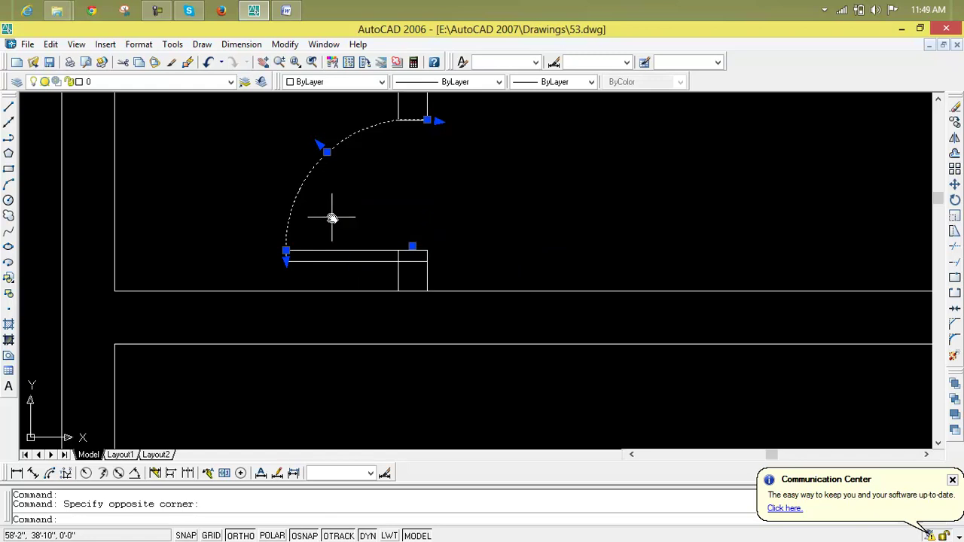
left_click(351, 274)
left_click(351, 276)
left_click(324, 235)
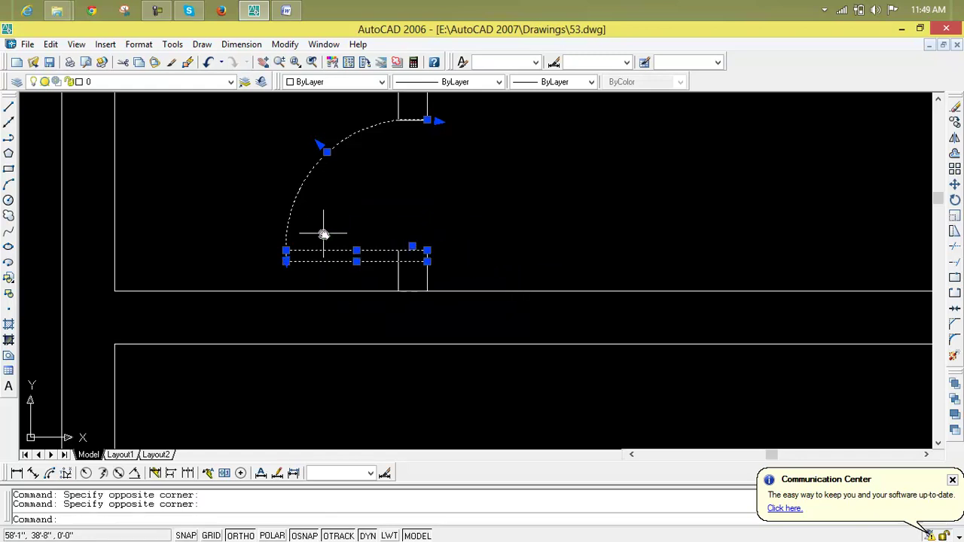
left_click(382, 83)
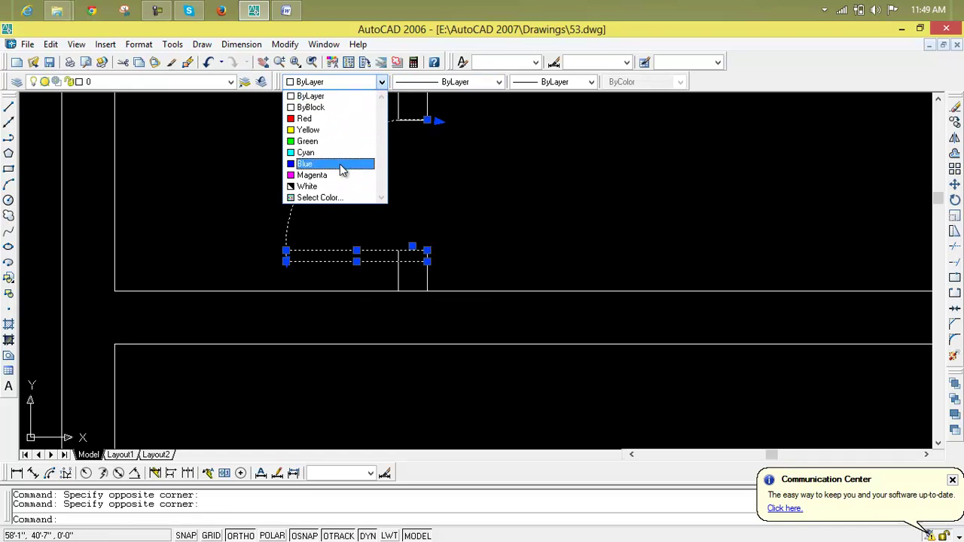
left_click(339, 141)
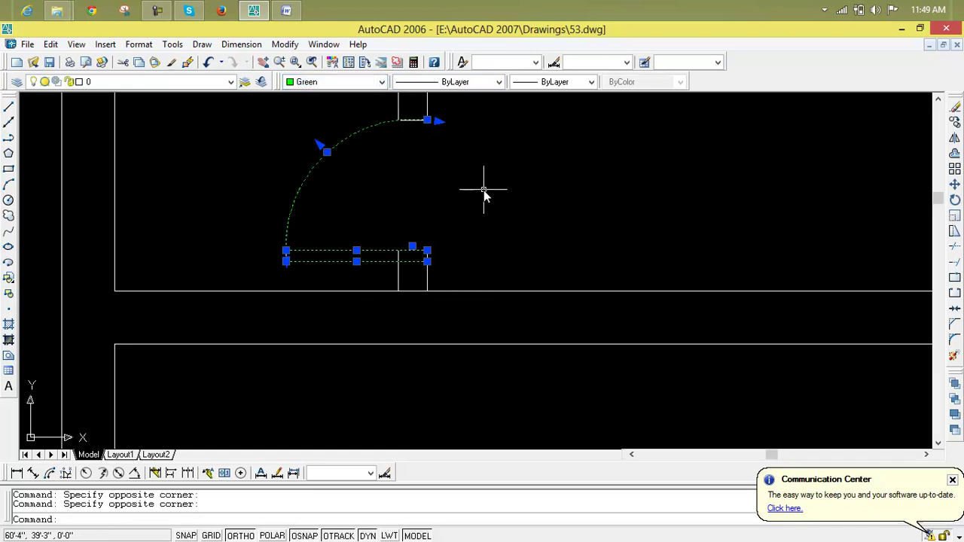
Step: Change the selected door arc and leaf lines to Yellow, using the labelled plan's doors as reference
scroll(414, 192, "down", 8)
scroll(333, 142, "up", 6)
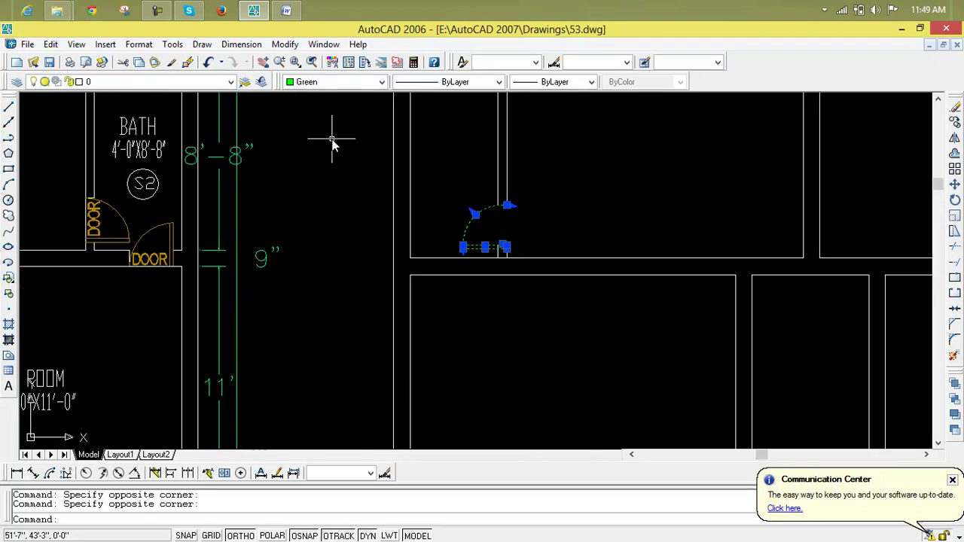
left_click(382, 81)
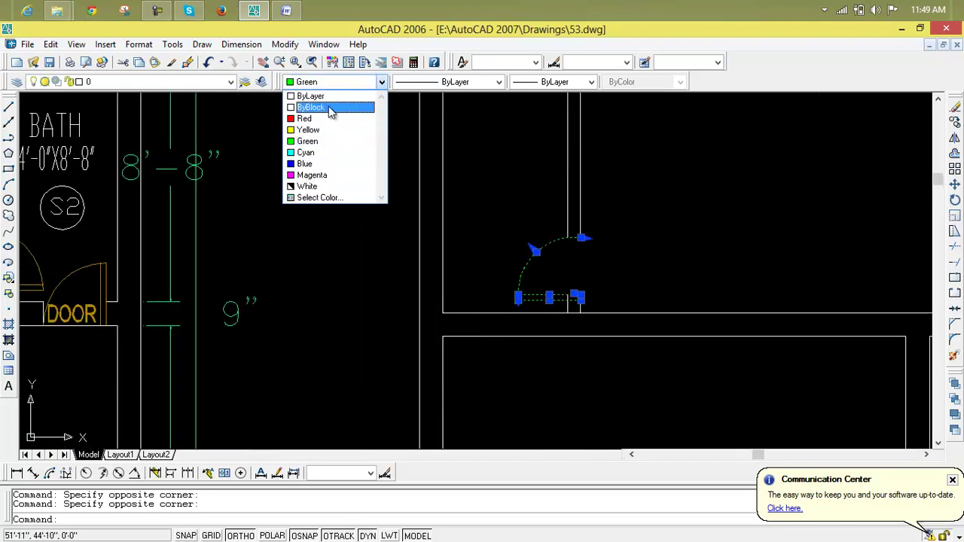
left_click(321, 132)
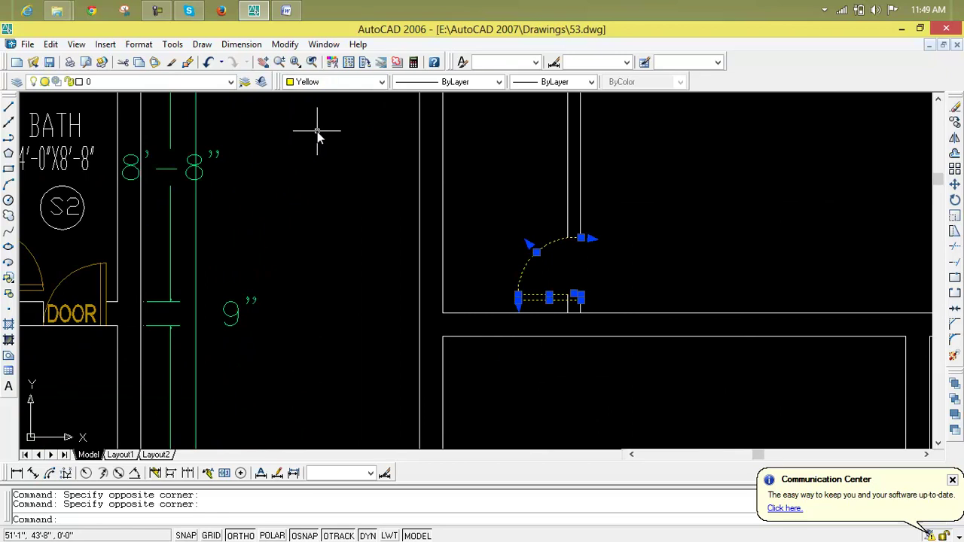
Step: Apply index colour 60 to the selected door arc and leaf lines, then clear the selection
left_click(382, 82)
left_click(334, 196)
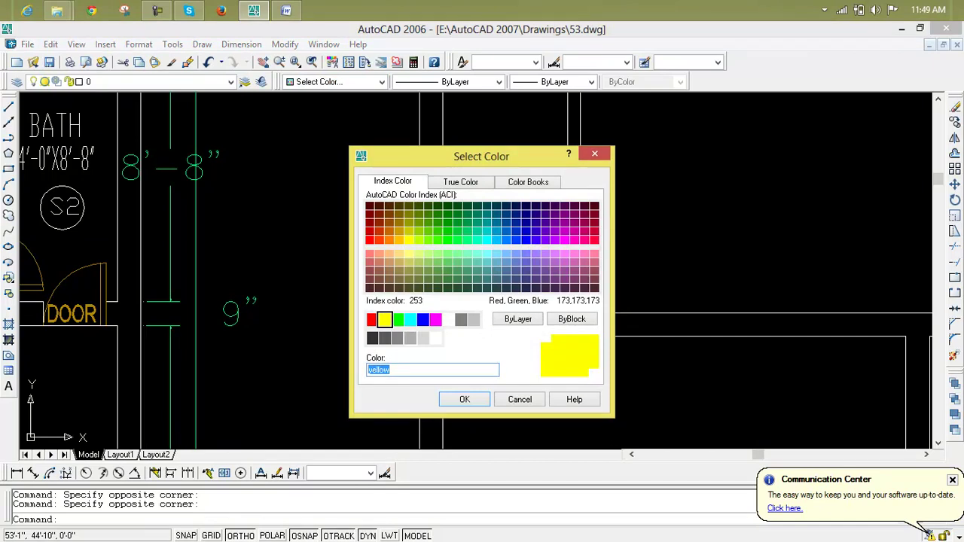
left_click(418, 240)
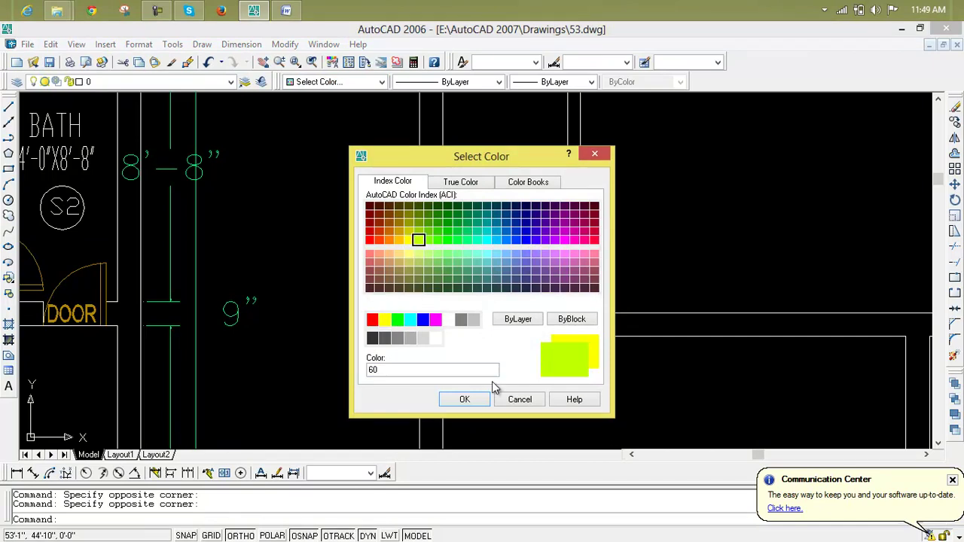
left_click(464, 400)
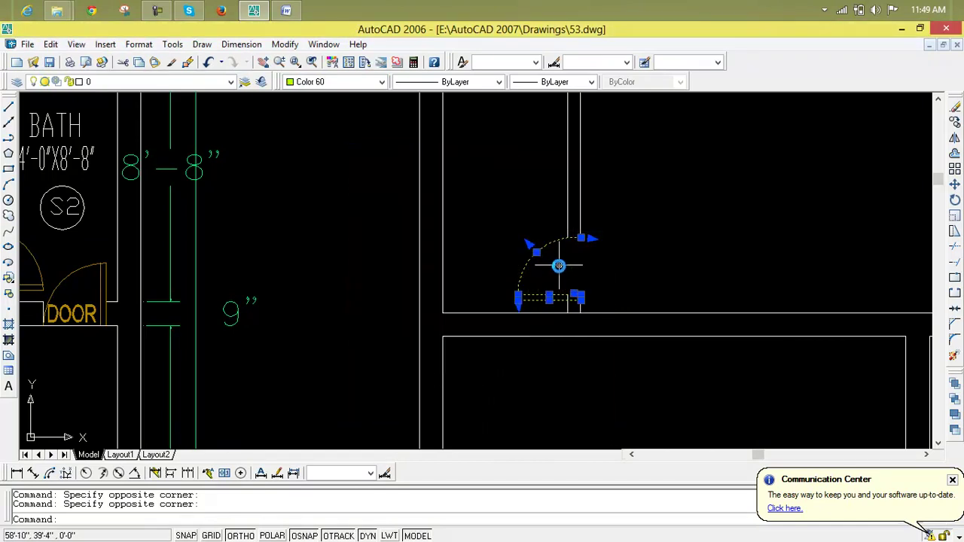
key("Escape")
key("Escape")
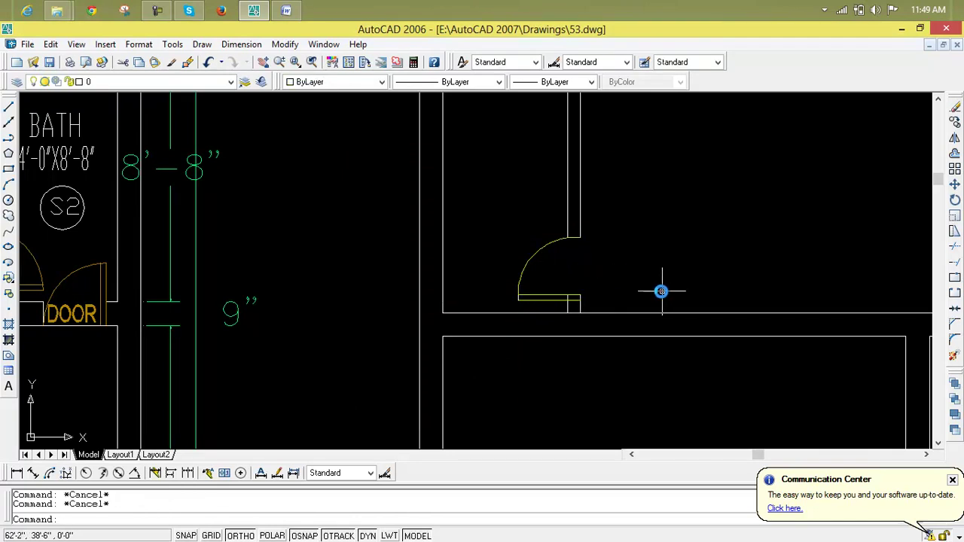
Step: Undo the colour changes made to the bath door in the plan copy
scroll(631, 278, "down", 3)
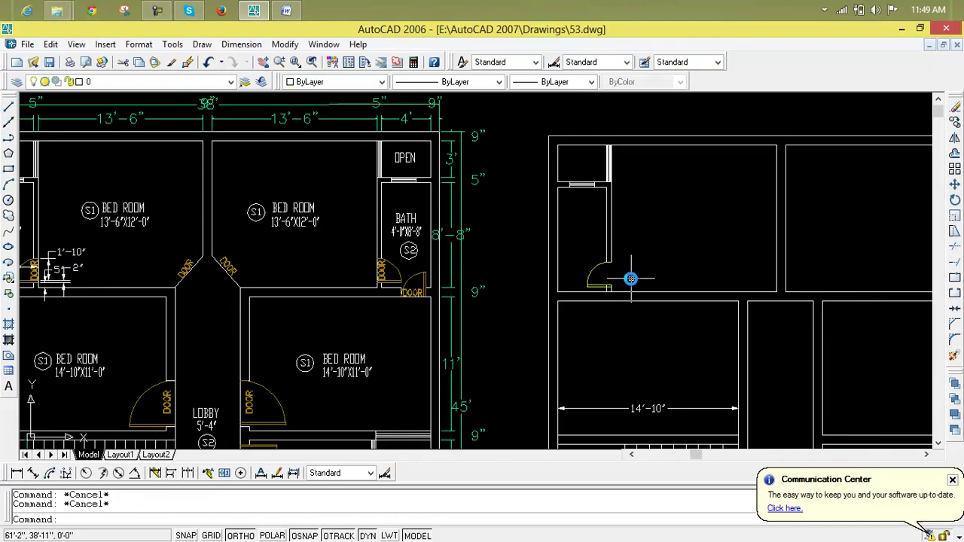
key("ctrl+z")
key("ctrl+z")
key("ctrl+z")
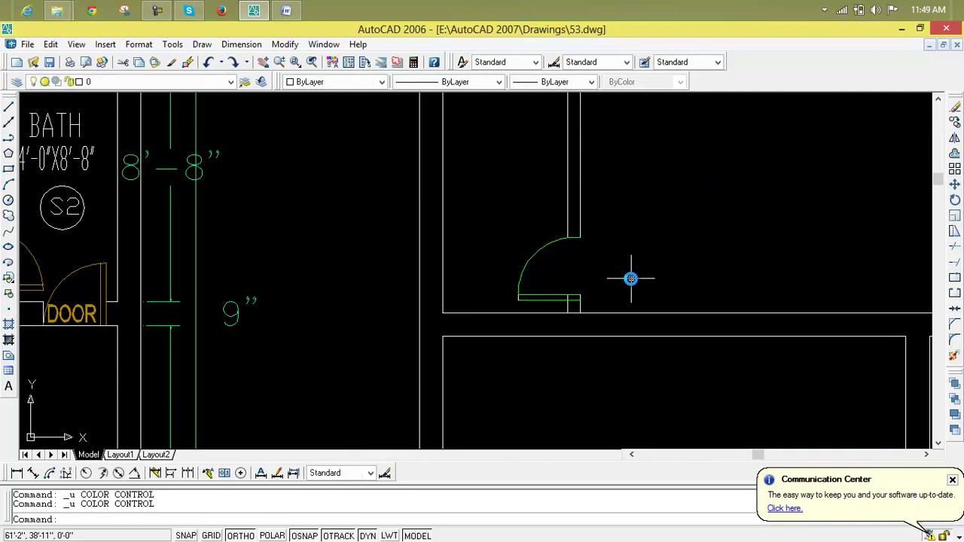
Step: Examine the labelled plan's second bath door in the wall between the bath and the bedroom below
scroll(621, 274, "down", 5)
mouse_move(621, 273)
middle_mouse_down()
mouse_move(611, 269)
mouse_move(601, 122)
middle_mouse_up()
scroll(547, 155, "down", 4)
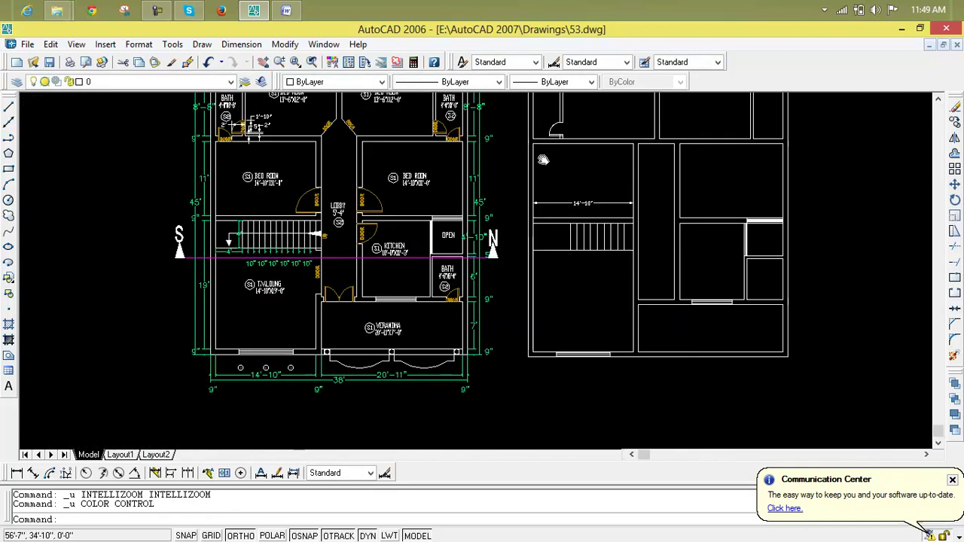
scroll(445, 179, "up", 2)
scroll(161, 161, "up", 7)
scroll(160, 160, "down", 4)
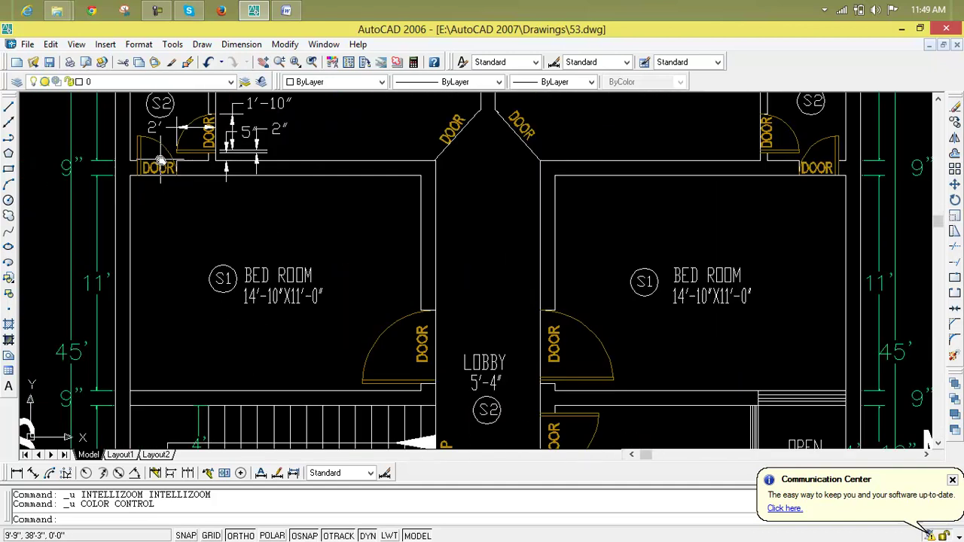
middle_click_drag(161, 162, 188, 213)
scroll(188, 213, "up", 2)
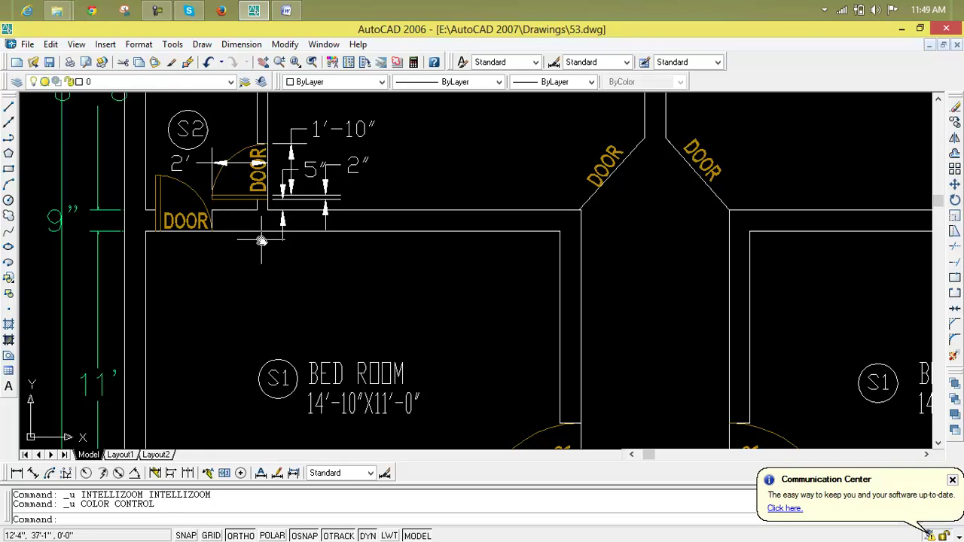
scroll(210, 236, "up", 4)
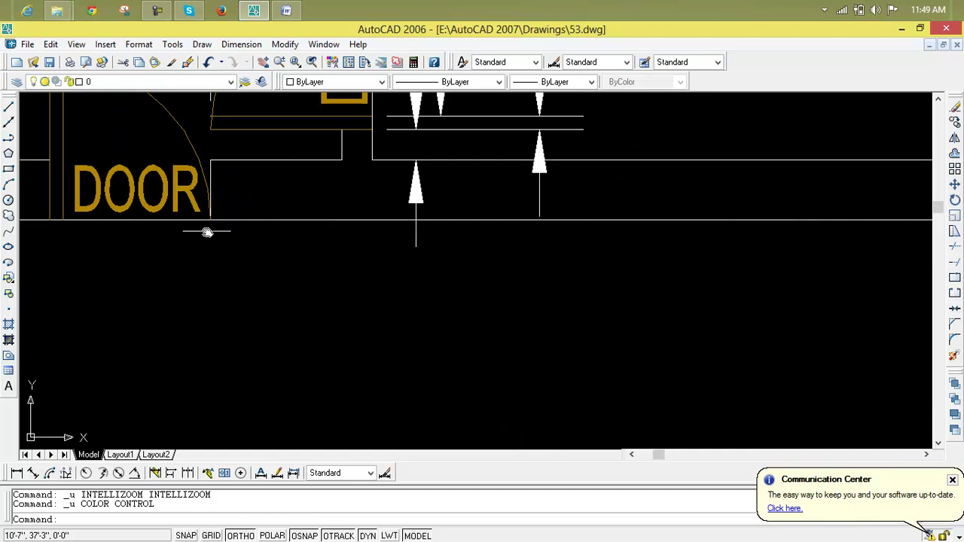
middle_click_drag(207, 232, 497, 228)
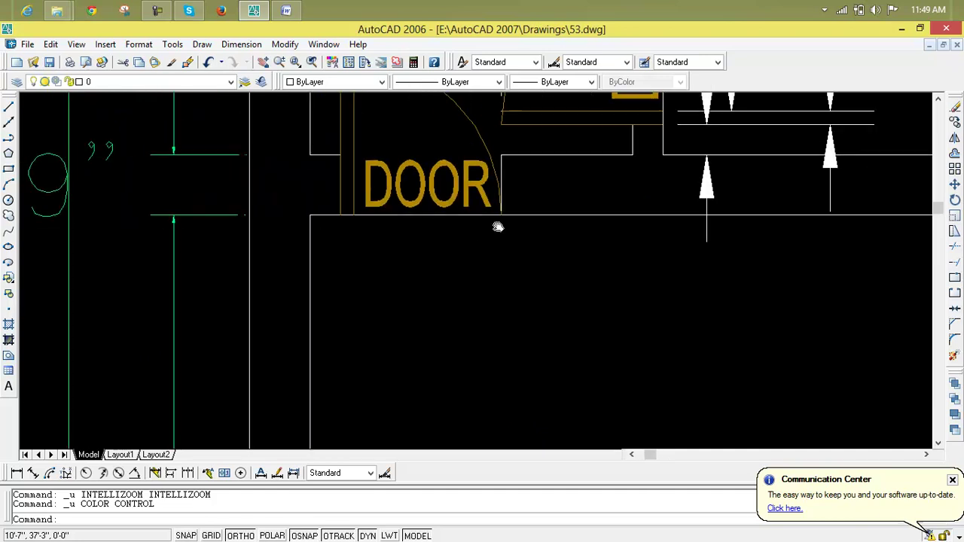
Step: Add an aligned dimension across the second bath door's opening, placed below the wall
left_click(34, 474)
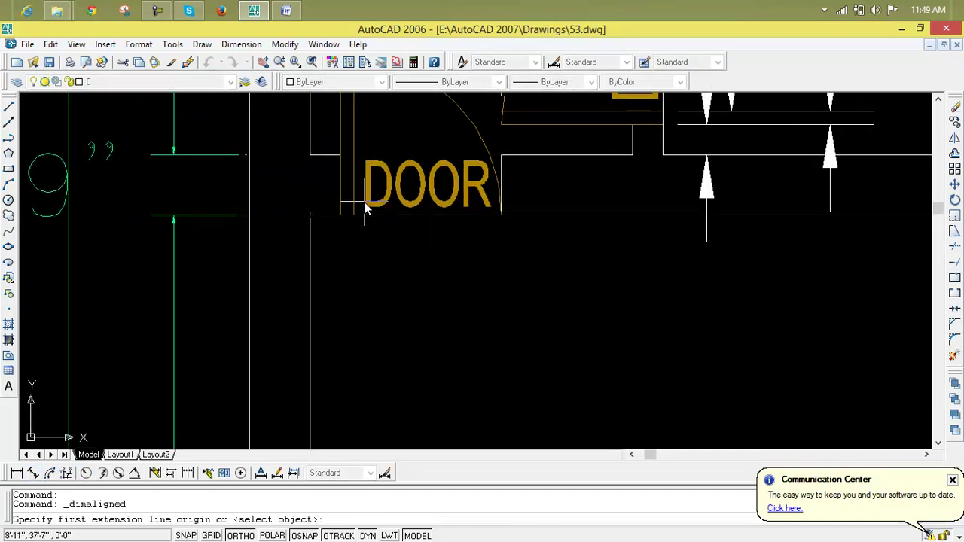
left_click(339, 155)
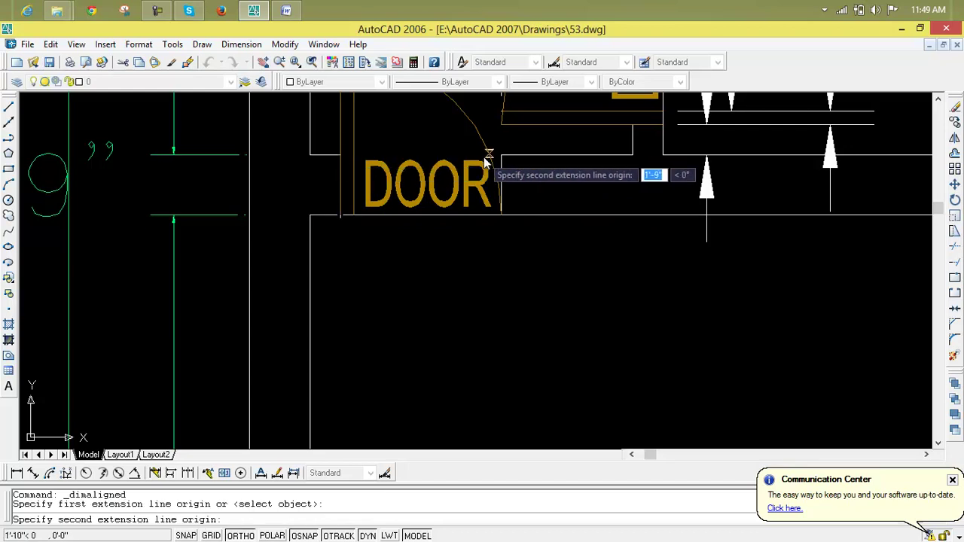
left_click(500, 156)
left_click(538, 319)
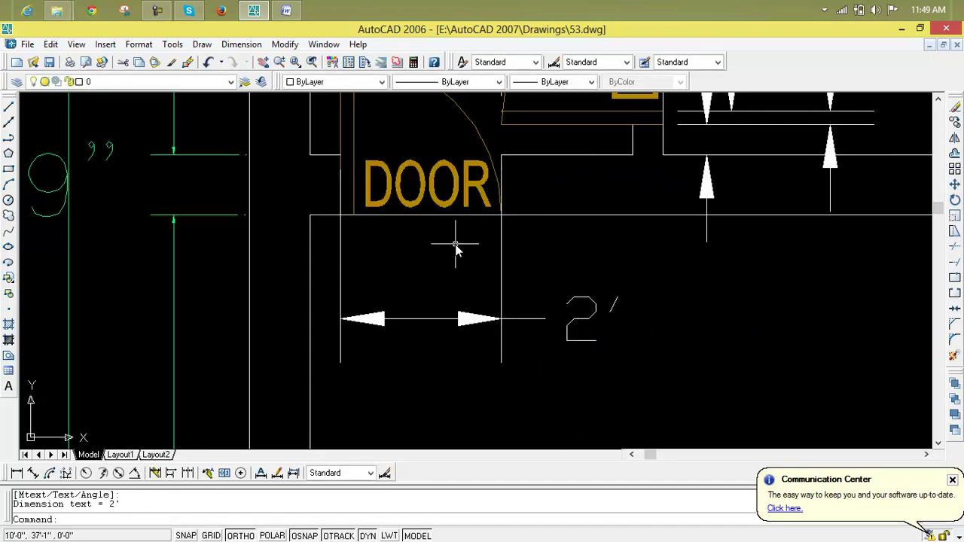
key("Escape")
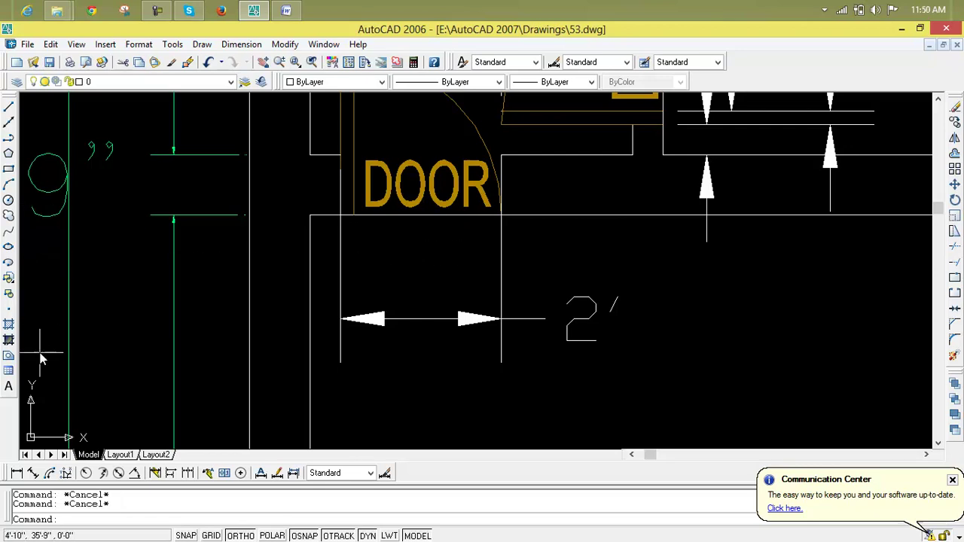
Step: Add an aligned dimension for the thickness of the second bath door's leaf, just below the wall
left_click(34, 473)
scroll(354, 183, "up", 4)
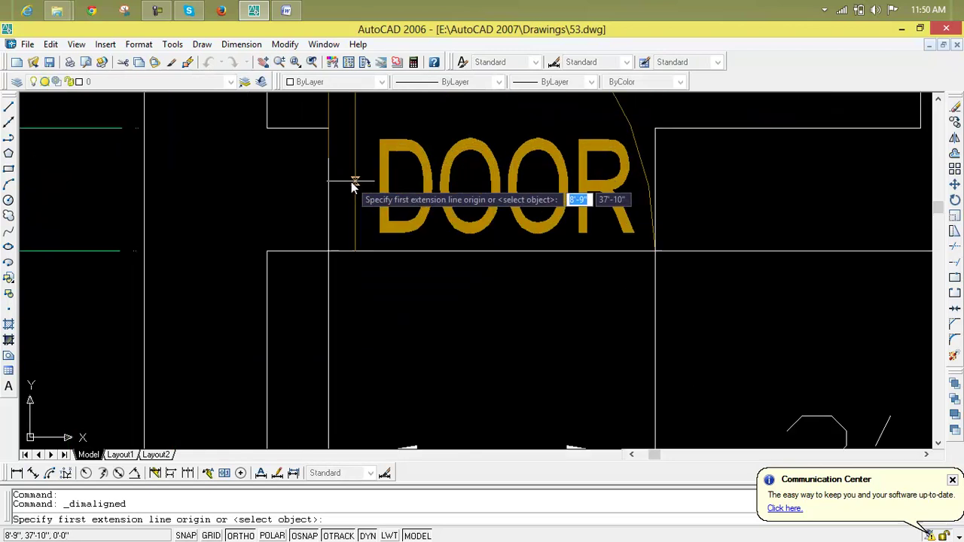
left_click(328, 251)
left_click(355, 251)
left_click(361, 287)
scroll(442, 312, "down", 5)
Step: Erase the opening-width dimension below the second bath door
left_click(584, 359)
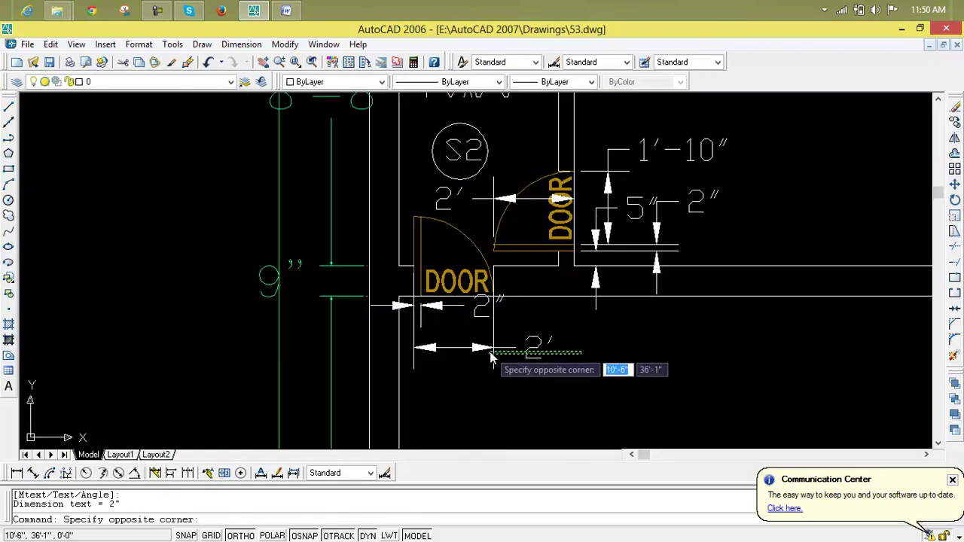
left_click(532, 350)
key("Delete")
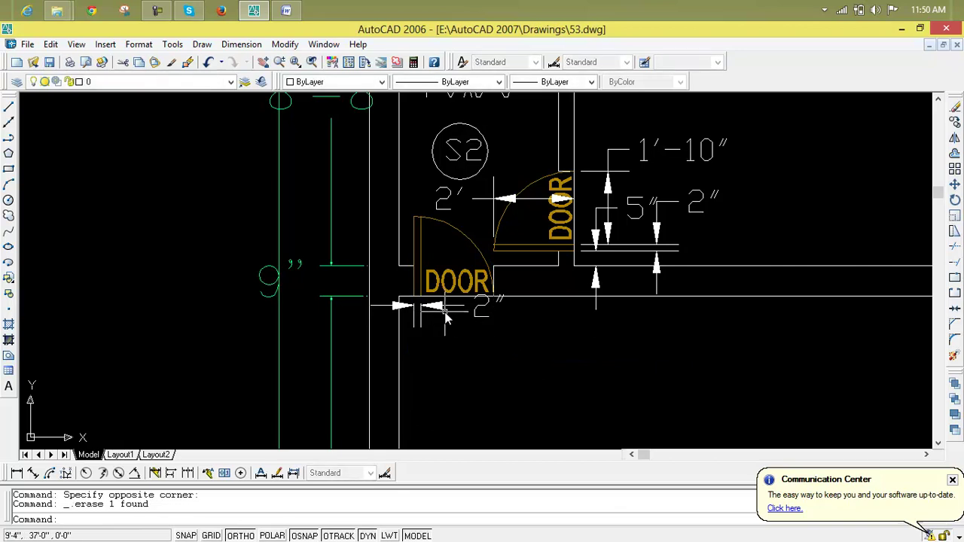
Step: Draw a line across the thickness of the wall below the bath, along the outer wall's inner face in the unlabelled plan
scroll(499, 335, "down", 4)
middle_click_drag(498, 335, 351, 263)
scroll(442, 214, "up", 2)
scroll(442, 214, "up", 2)
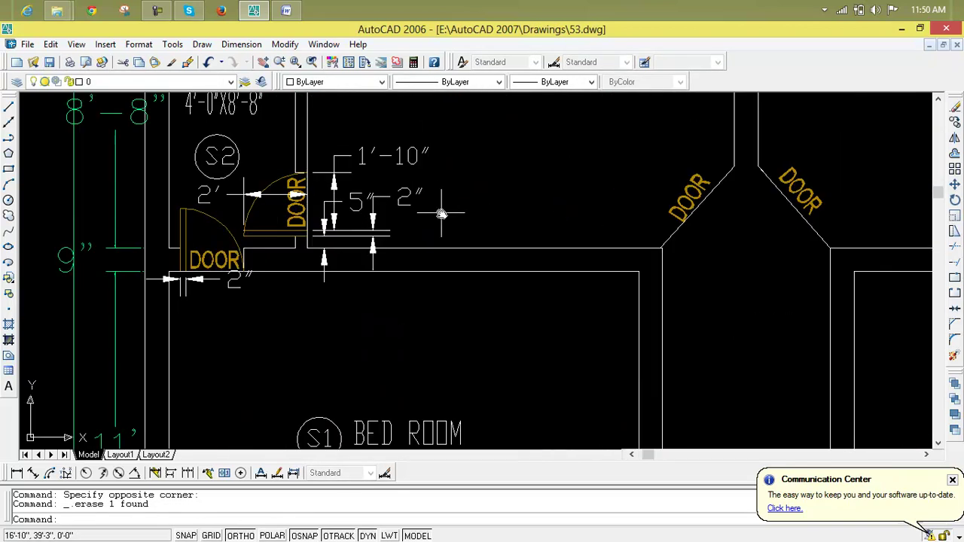
scroll(442, 213, "down", 4)
middle_click_drag(439, 214, 183, 290)
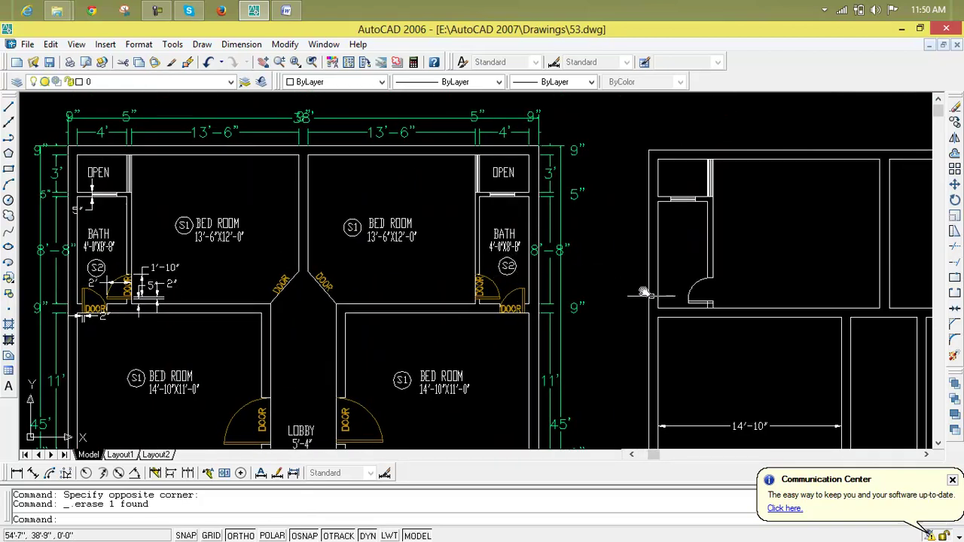
scroll(695, 305, "up", 4)
type("l")
key("Return")
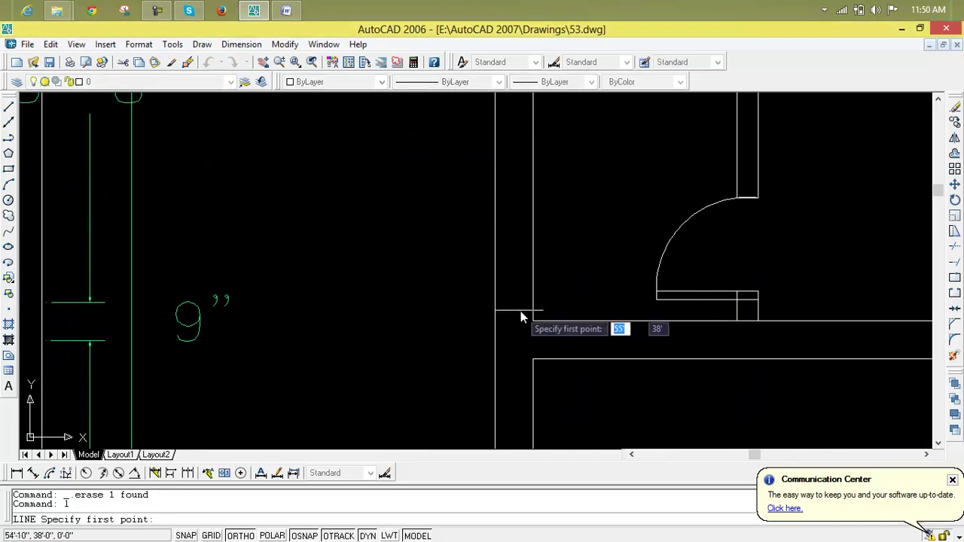
left_click(533, 323)
left_click(533, 360)
key("Escape")
key("Escape")
key("Escape")
Step: Examine the dimensions around the two bath doors in the labelled plan
scroll(600, 374, "down", 2)
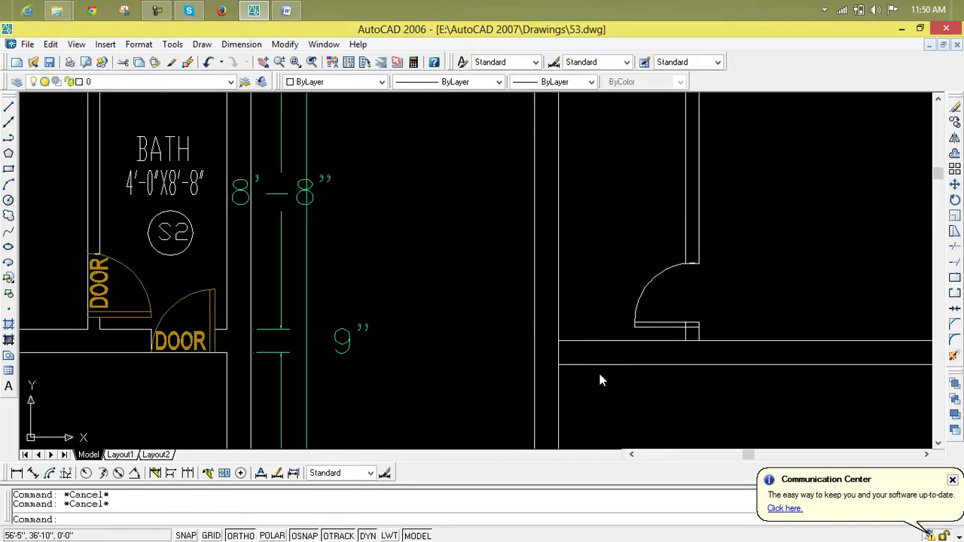
middle_click_drag(808, 345, 832, 338)
scroll(822, 357, "down", 3)
scroll(309, 230, "up", 4)
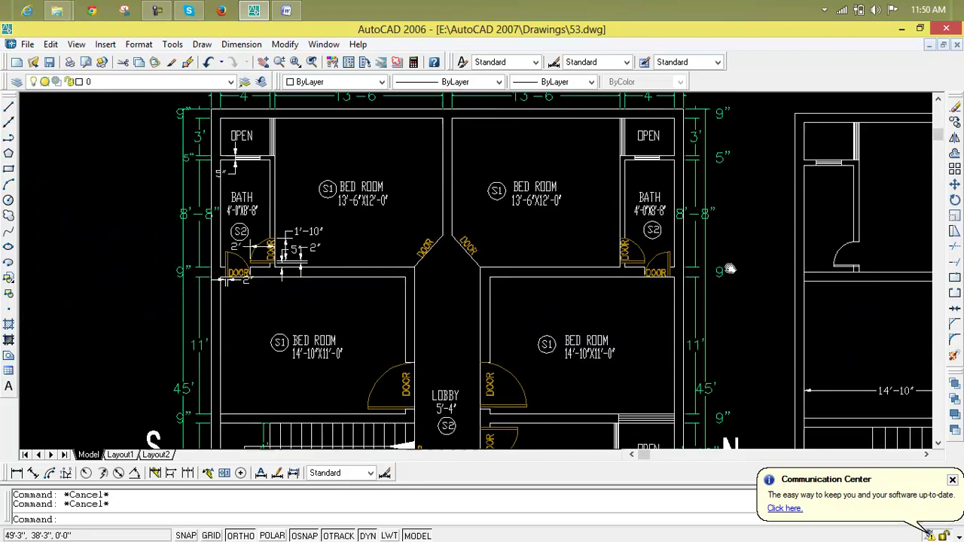
scroll(309, 231, "up", 1)
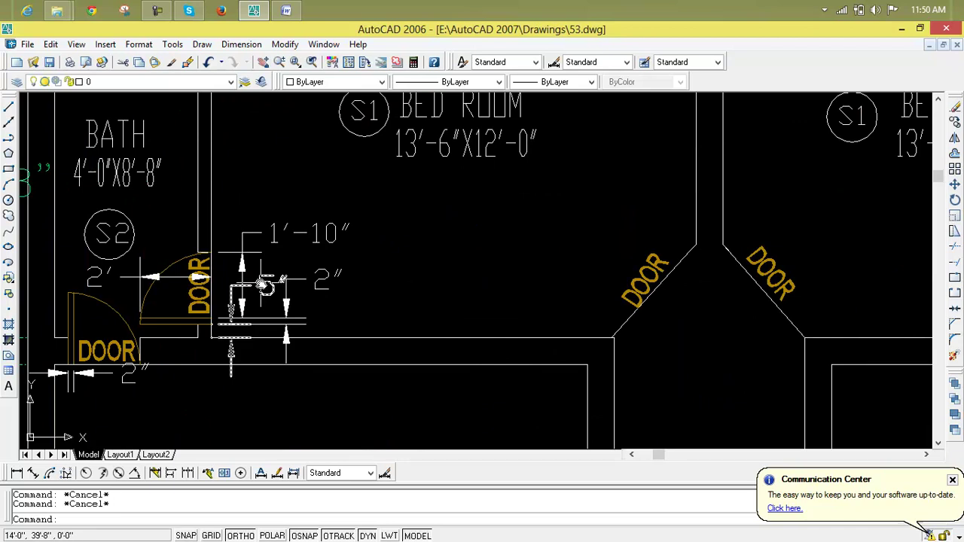
scroll(261, 285, "down", 2)
scroll(570, 285, "down", 1)
middle_click_drag(587, 287, 59, 293)
Step: Offset the new line across the wall 5" from the outer wall's inner face toward the first door
scroll(191, 330, "up", 5)
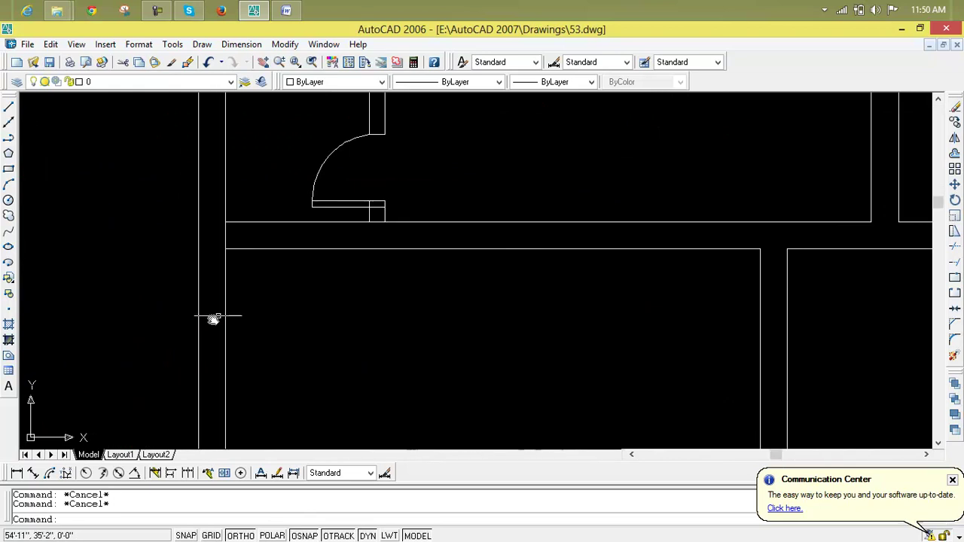
scroll(291, 272, "up", 2)
type("o")
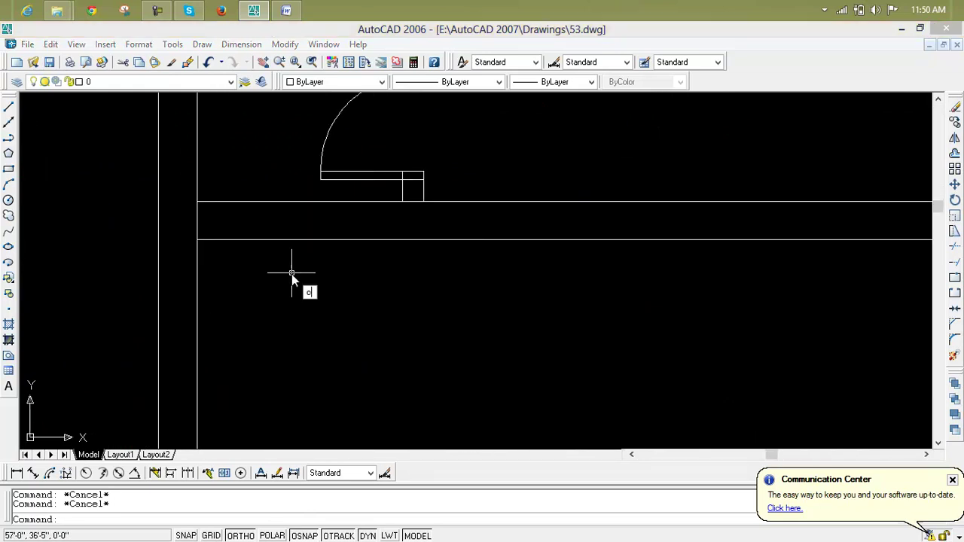
key("Return")
type("5")
key("Return")
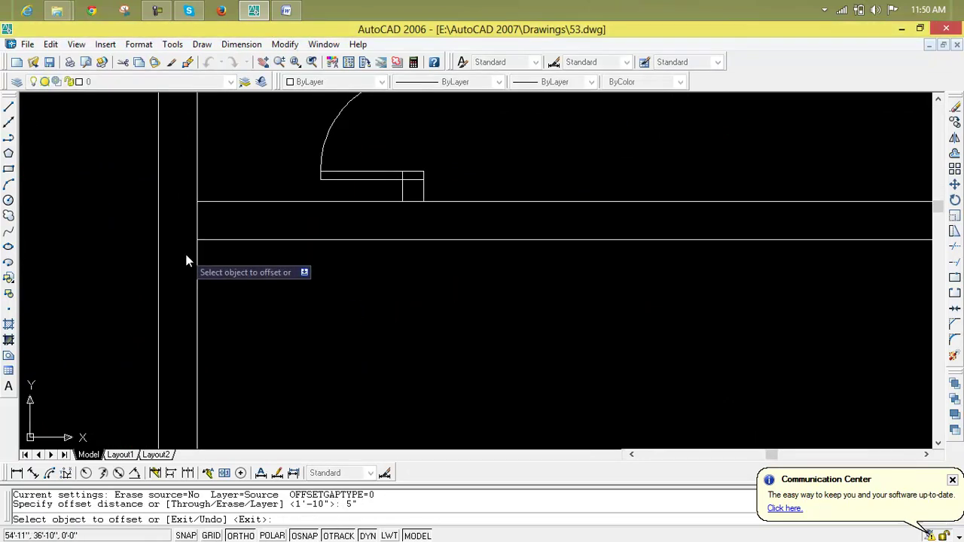
left_click(198, 224)
left_click(210, 231)
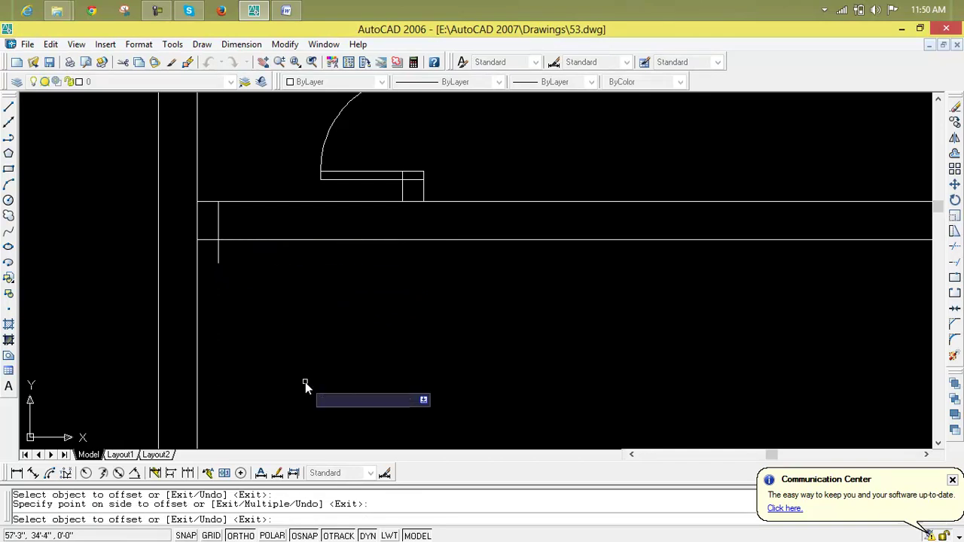
key("Escape")
key("Escape")
key("Escape")
Step: Draw a 2' line straight up into the bath from where the 5" offset line meets the wall's upper edge
type("l")
key("Return")
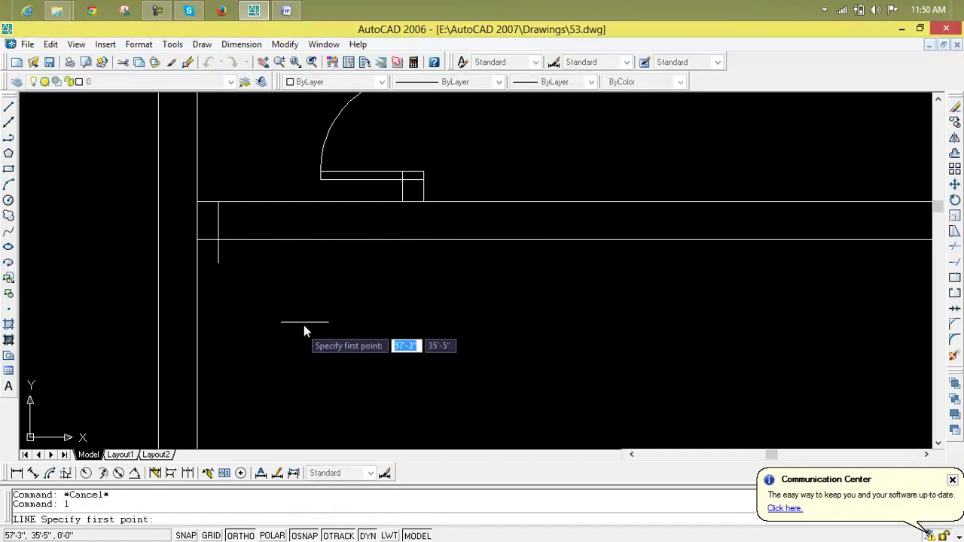
left_click(218, 201)
scroll(217, 138, "down", 2)
middle_click_drag(217, 137, 234, 280)
type("2'")
key("Return")
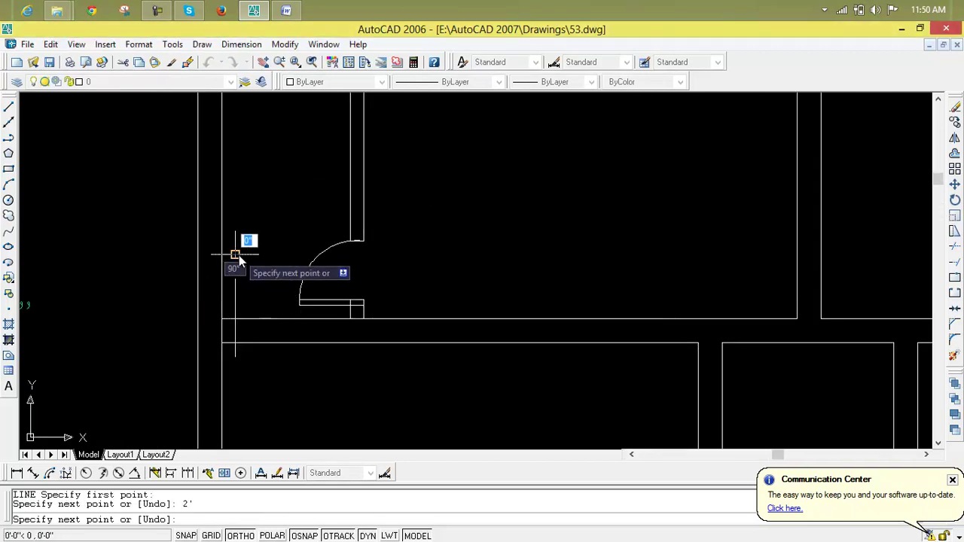
key("Escape")
key("Escape")
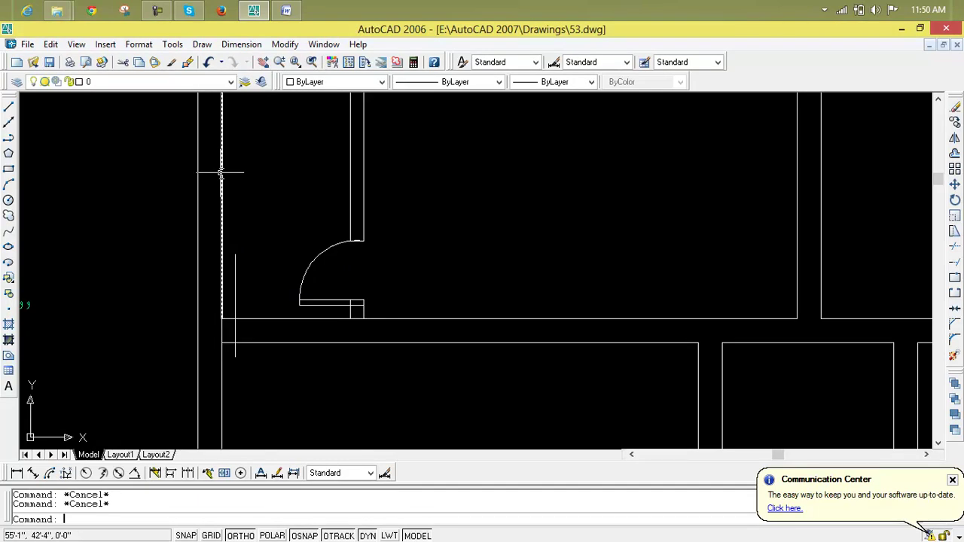
Step: Offset the 2' door leaf line 1'10" toward the first bath door
type("o")
key("Return")
type("1")
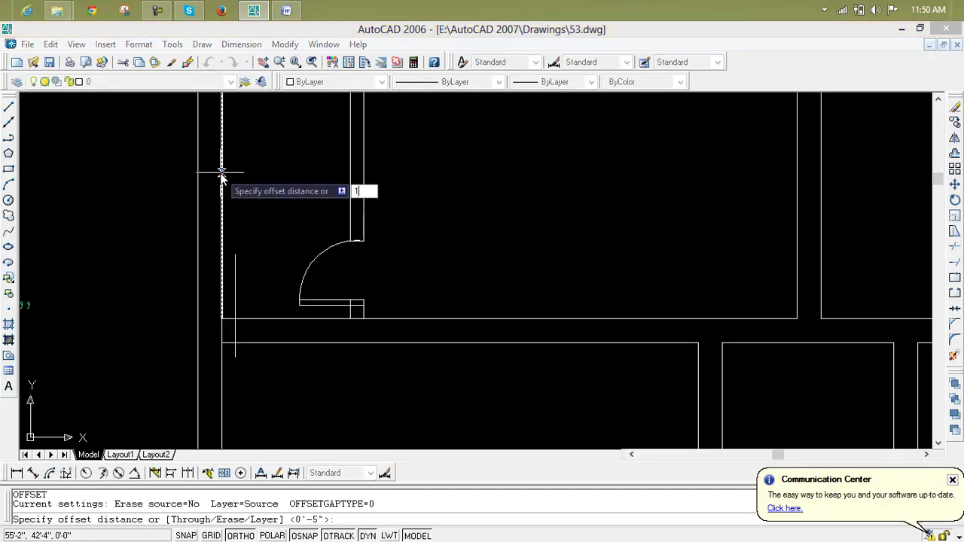
type("'10\"")
key("Return")
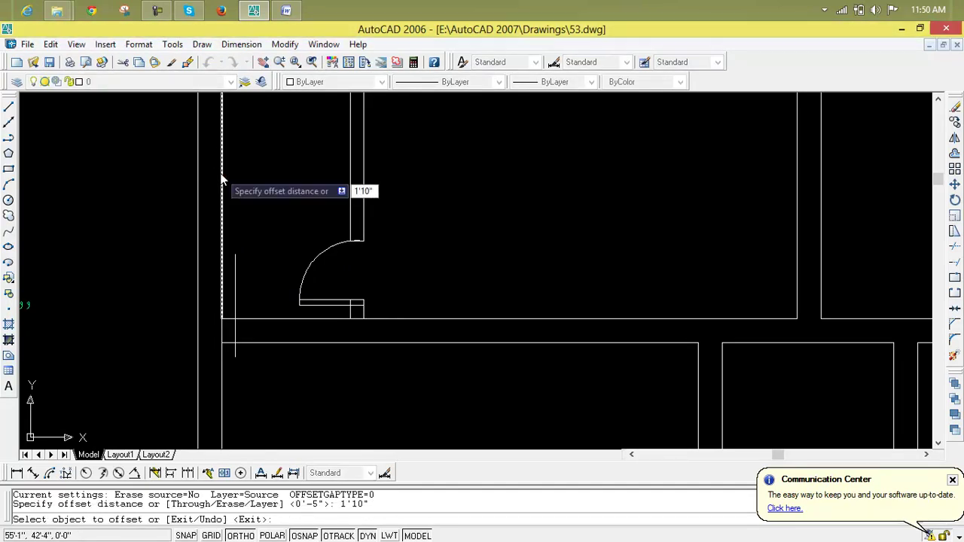
left_click(235, 289)
left_click(260, 316)
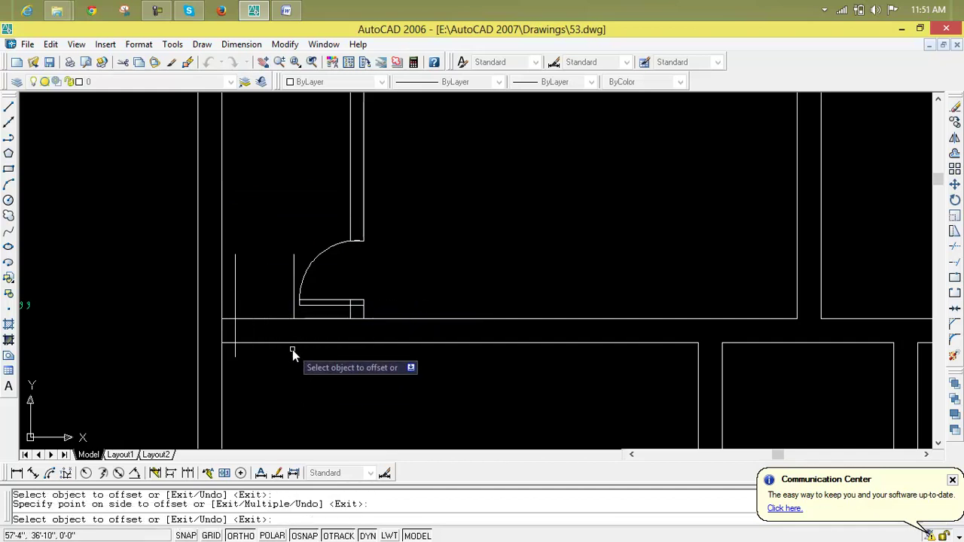
Step: Erase the copy of the door leaf line offset by 1'10"
left_click(294, 305)
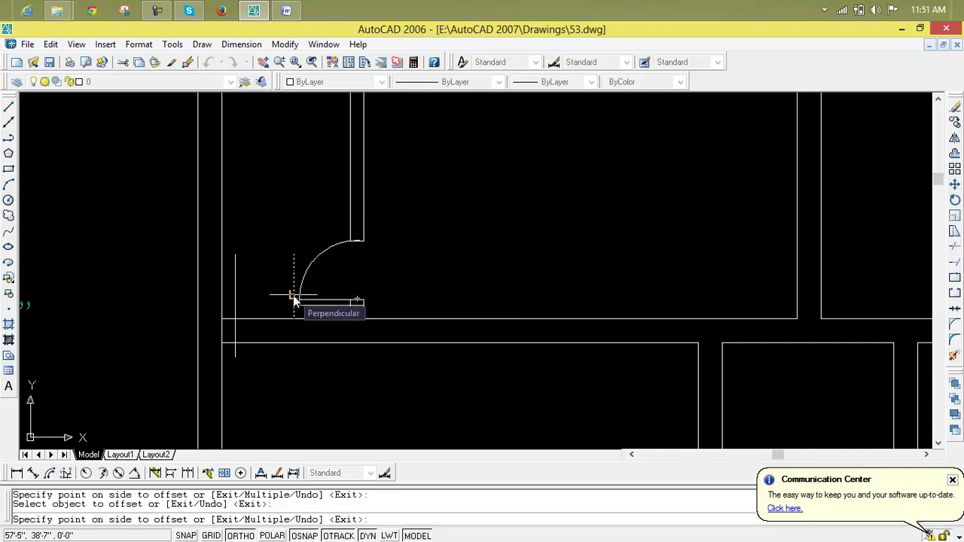
key("Escape")
key("Escape")
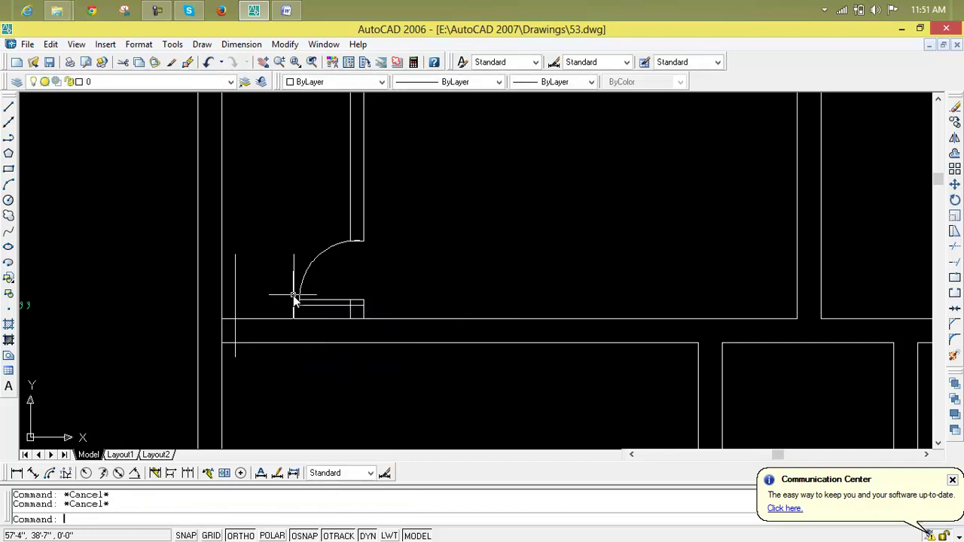
left_click(294, 299)
key("Delete")
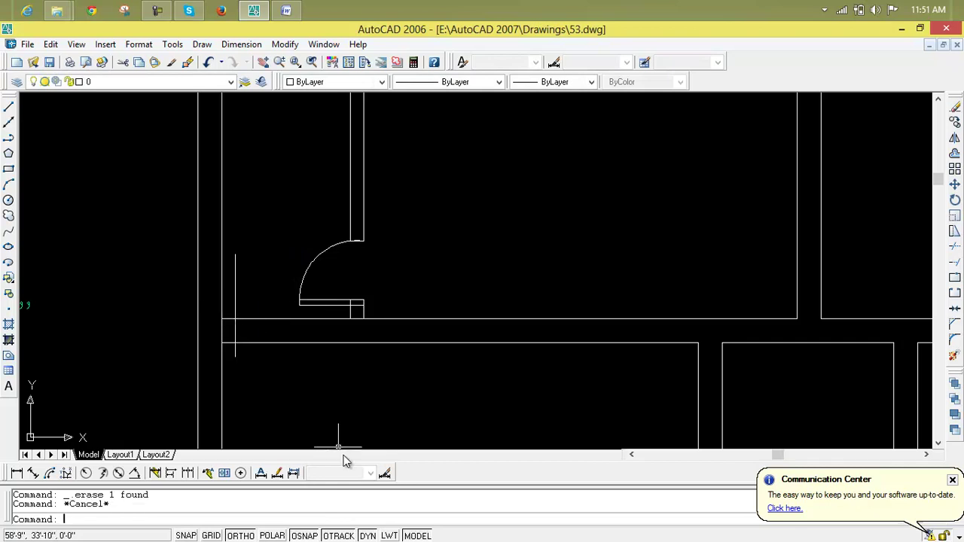
key("Return")
scroll(289, 355, "down", 6)
middle_click_drag(122, 211, 412, 304)
scroll(216, 280, "up", 7)
scroll(217, 277, "down", 5)
scroll(344, 301, "up", 8)
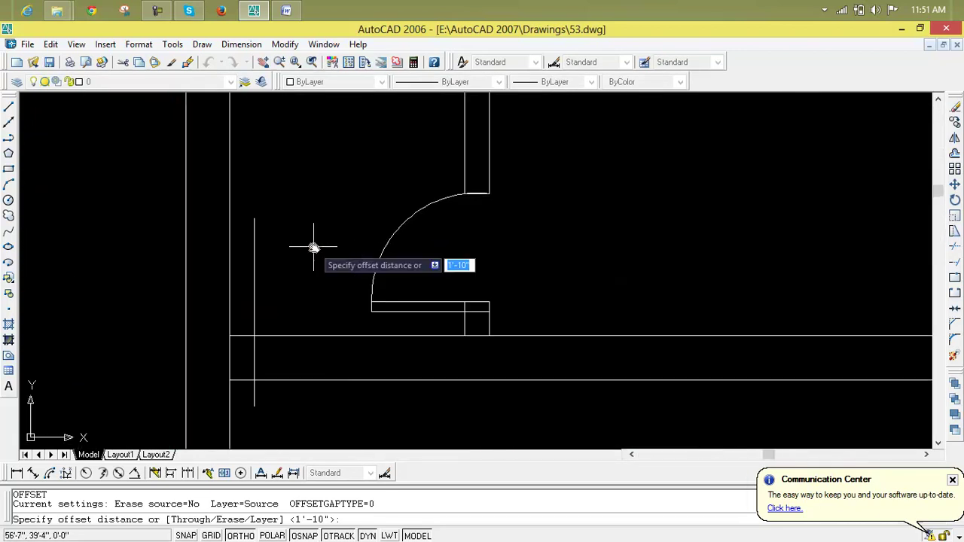
type("1'10\"")
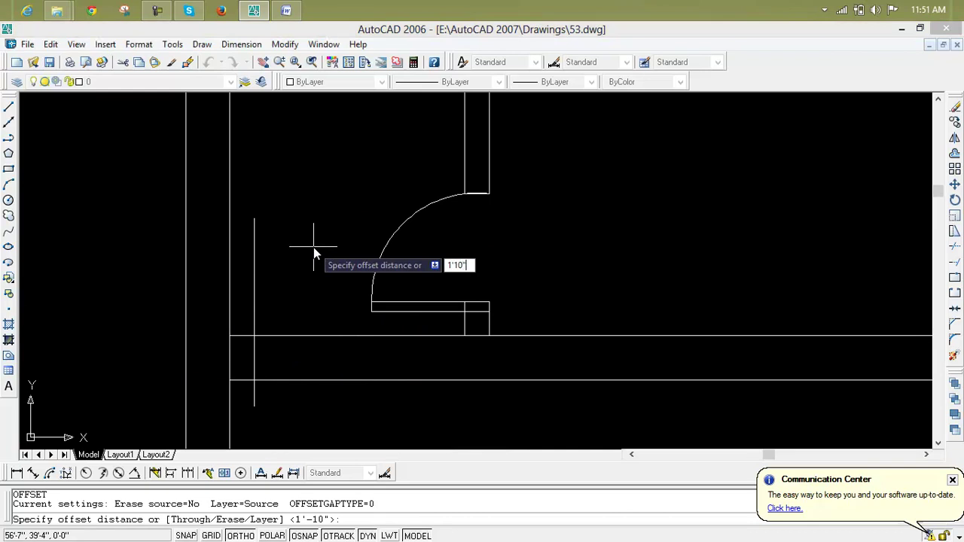
key("Return")
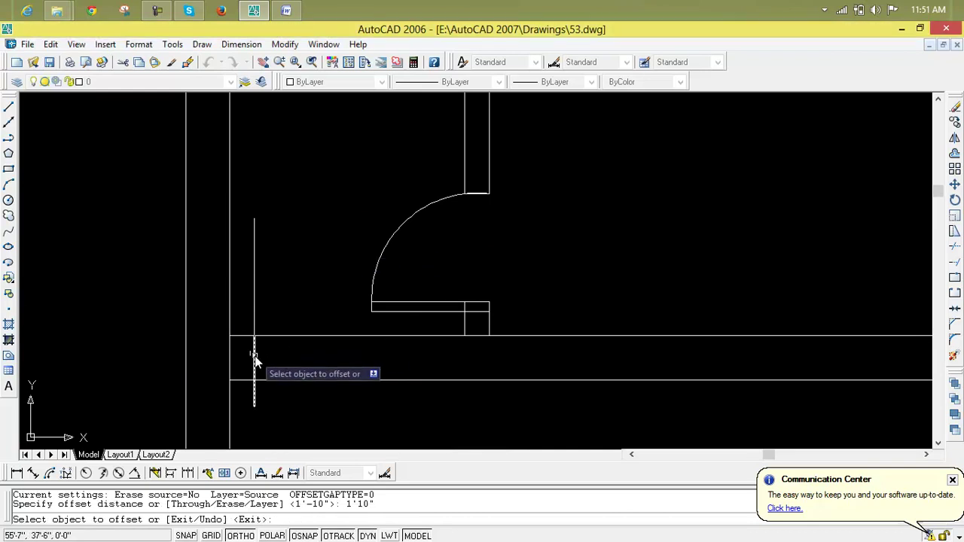
key("Escape")
key("Escape")
key("Escape")
Step: Offset the 2' door leaf line 2" toward the first door to form the second edge of the leaf
type("o")
key("Return")
type("2\"")
key("Return")
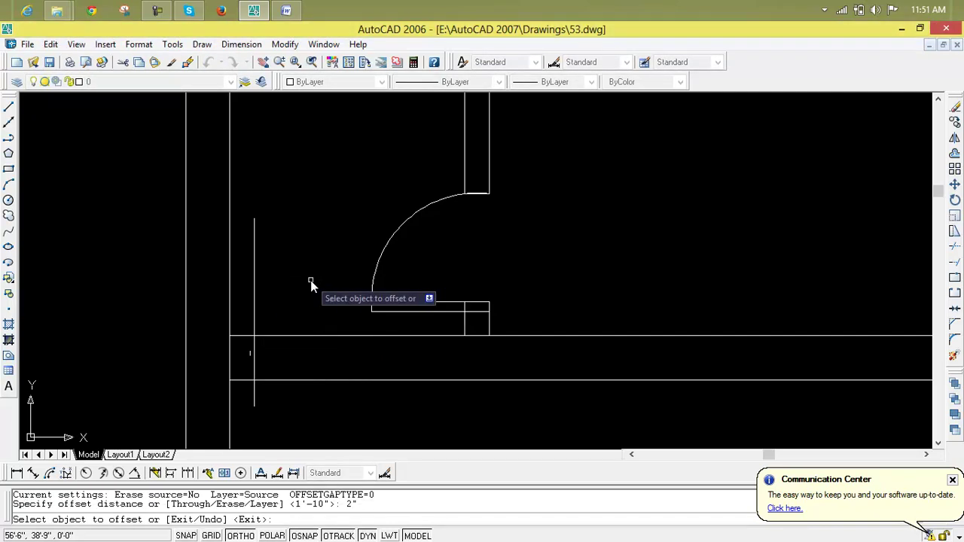
left_click(254, 256)
left_click(271, 260)
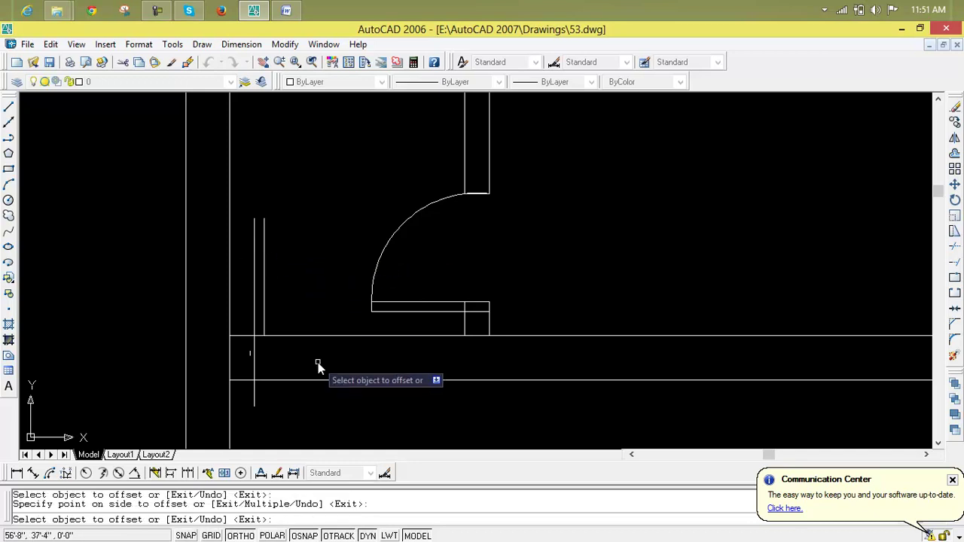
key("Escape")
key("Escape")
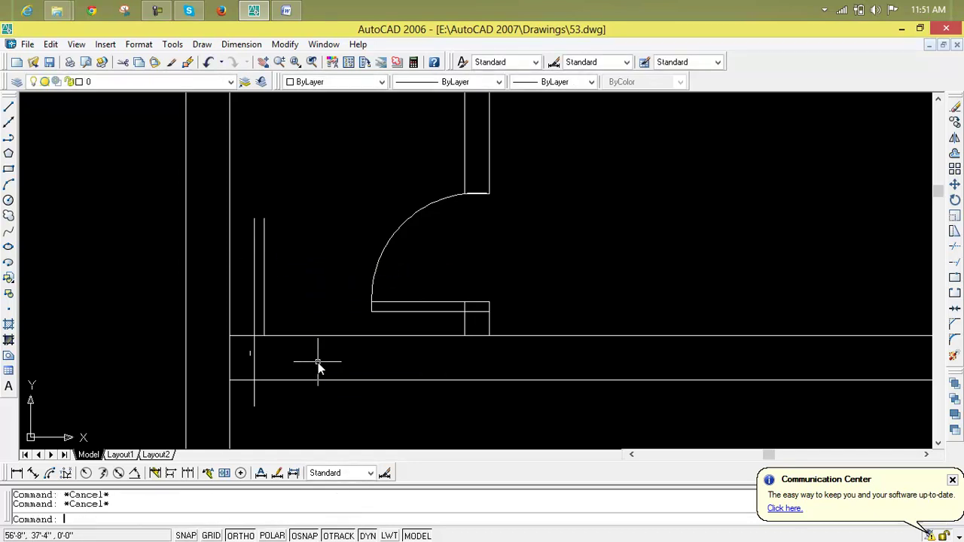
Step: Offset the jamb line across the wall 1'10" toward the first door to mark the opening's far side
type("o")
key("Return")
type("1'10")
key("Return")
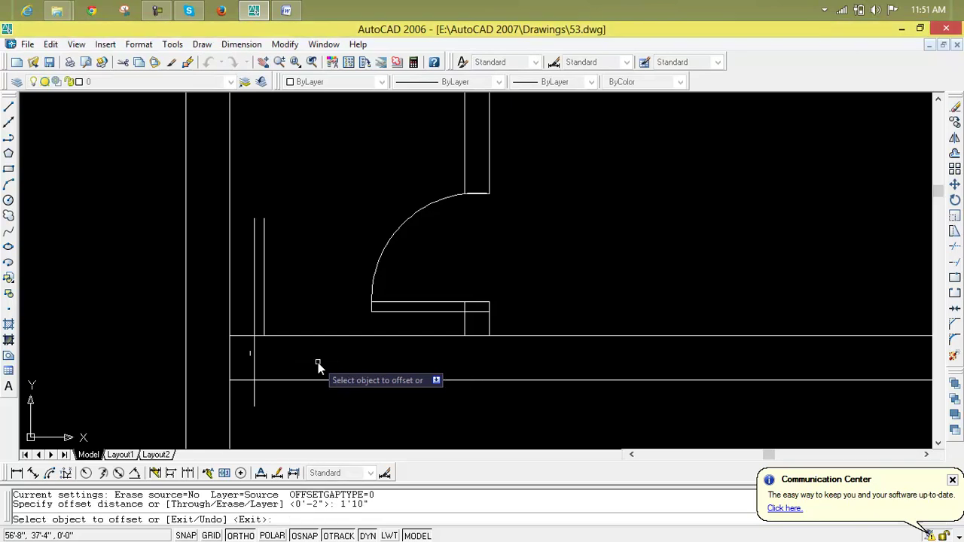
left_click(255, 362)
left_click(351, 403)
key("Escape")
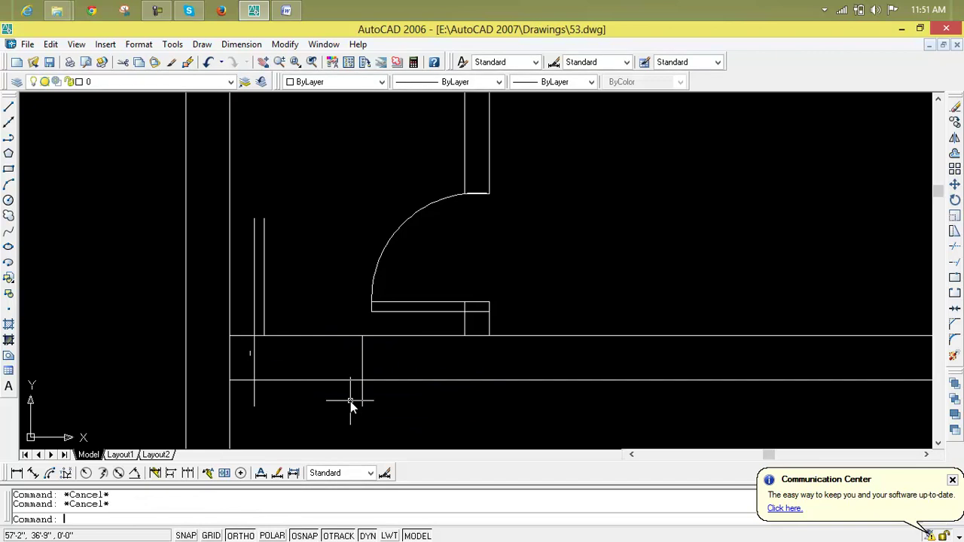
key("Escape")
Step: Trim the end of the jamb line nearest the outer wall where it extends below the wall
type("tr")
key("Return")
key("Return")
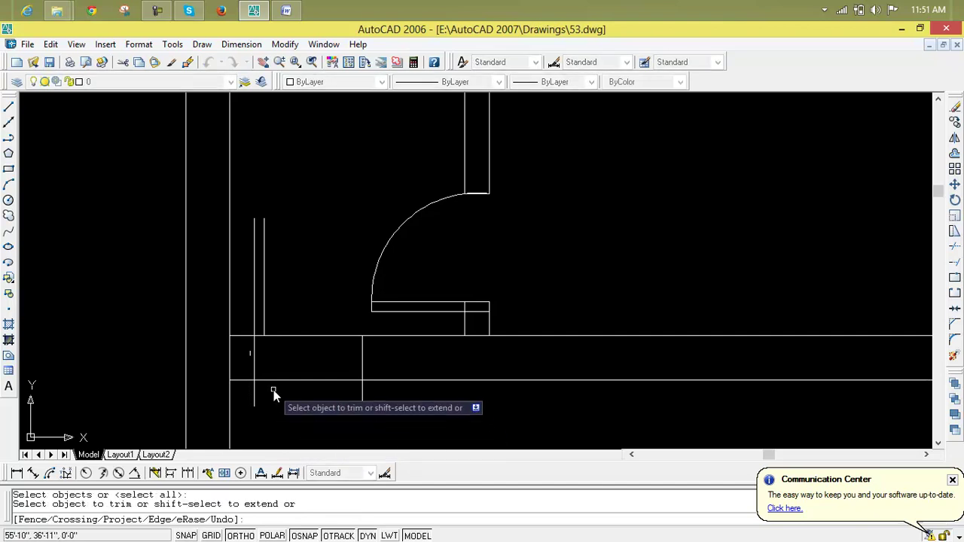
left_click(255, 401)
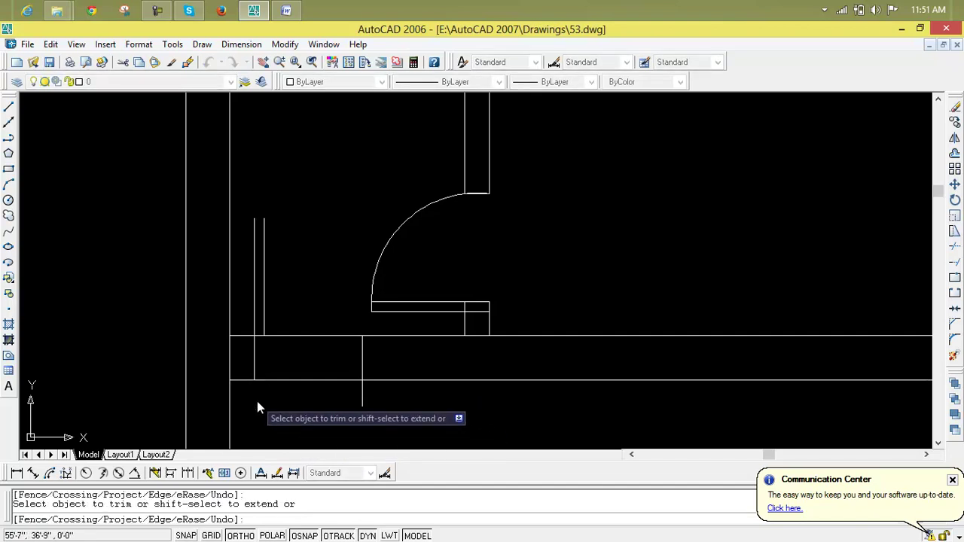
scroll(259, 402, "down", 2)
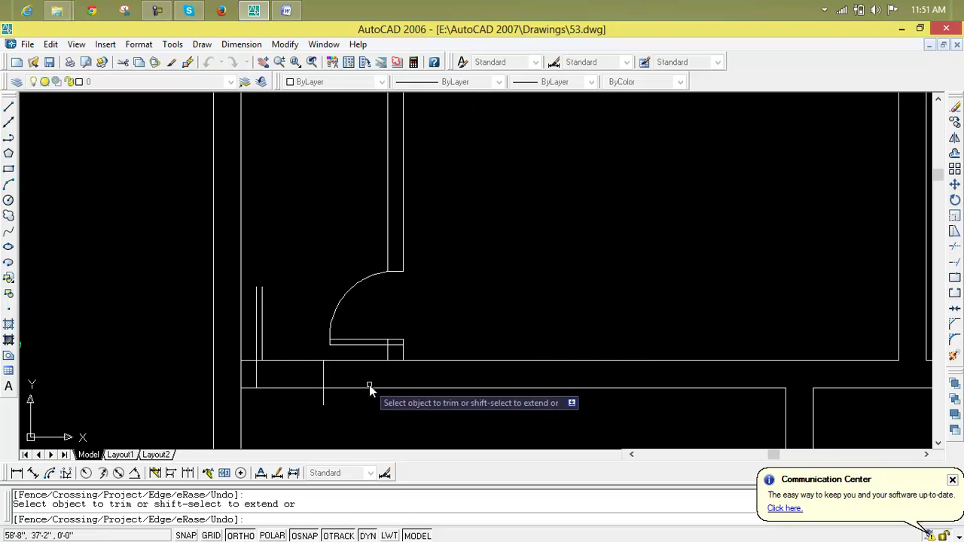
scroll(267, 377, "up", 2)
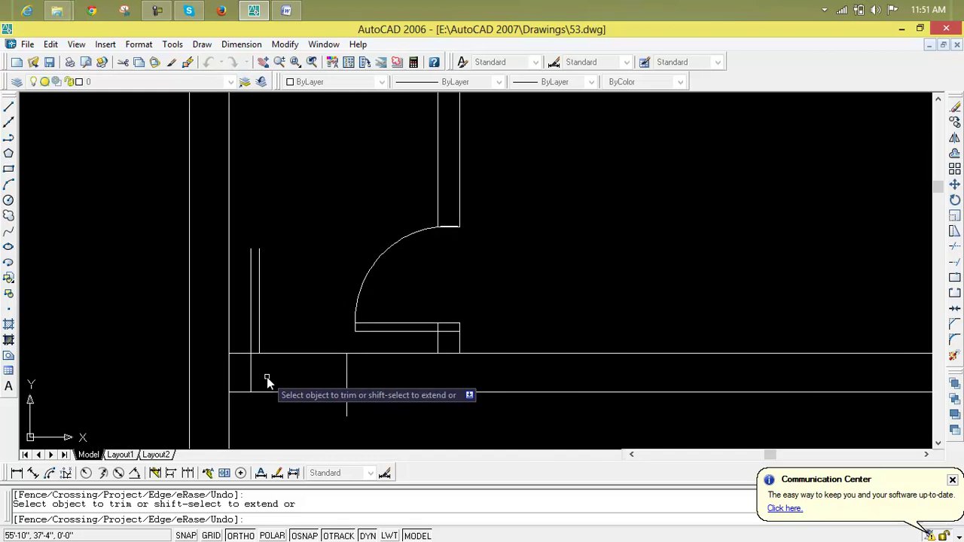
scroll(267, 380, "up", 2)
key("Escape")
key("Escape")
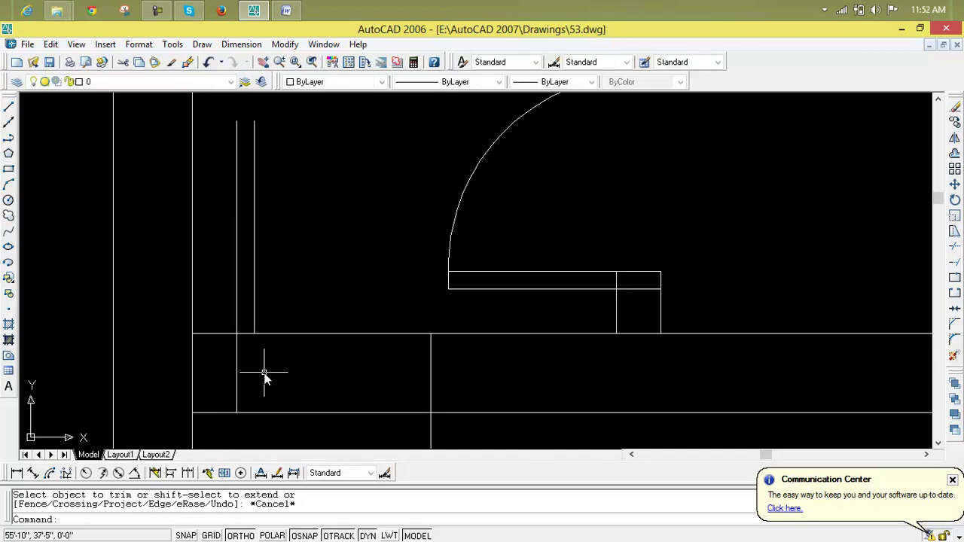
type("l")
key("Return")
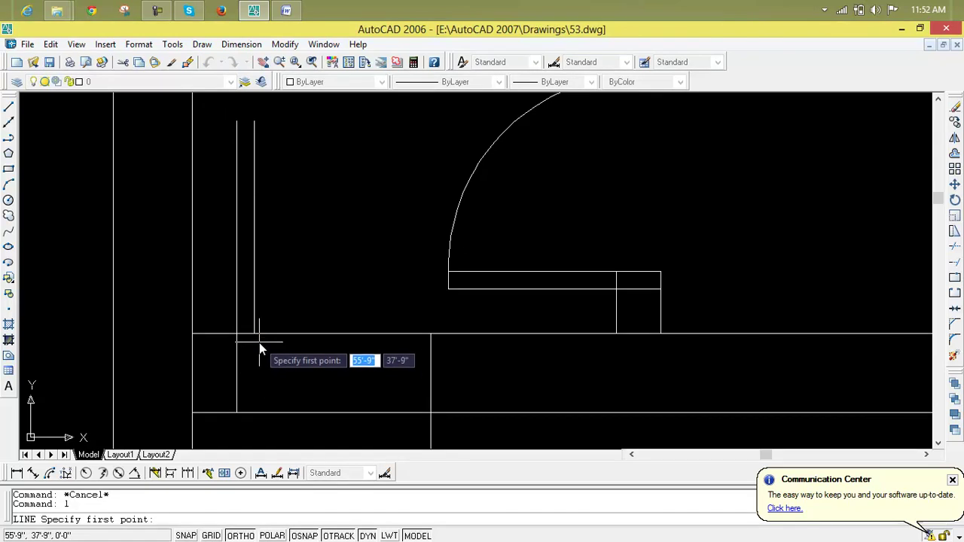
left_click(256, 415)
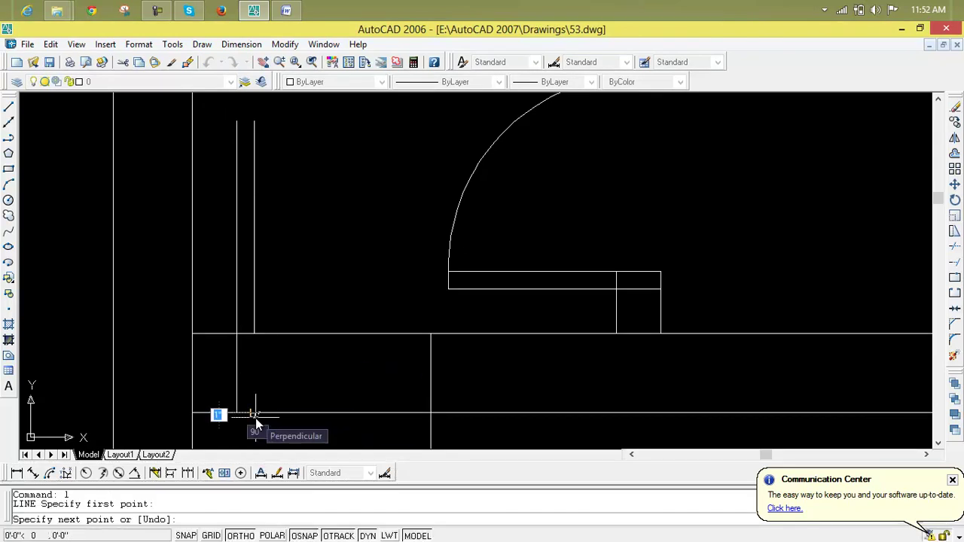
key("Return")
key("Escape")
key("Escape")
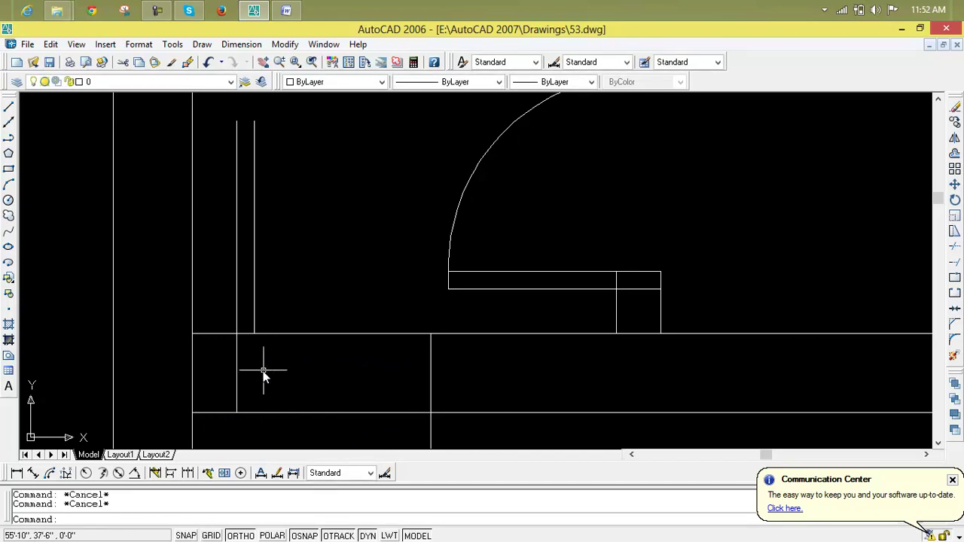
Step: Draw a line extending the second leaf edge straight across the wall to its lower face
type("l")
key("Return")
left_click(253, 333)
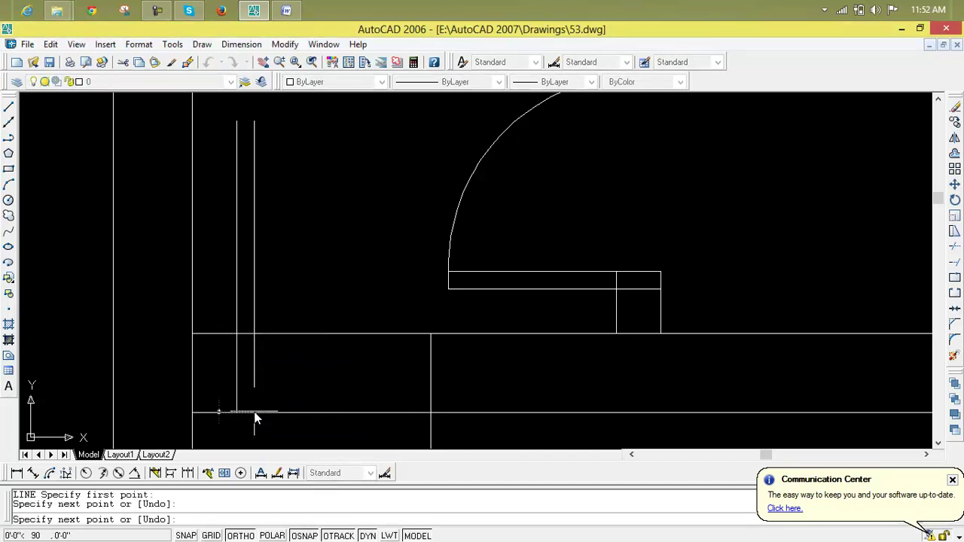
left_click(254, 412)
key("Return")
key("Escape")
key("Escape")
Step: Close the free end of the door leaf with a short line between its two edges
type("l")
key("Return")
left_click(238, 121)
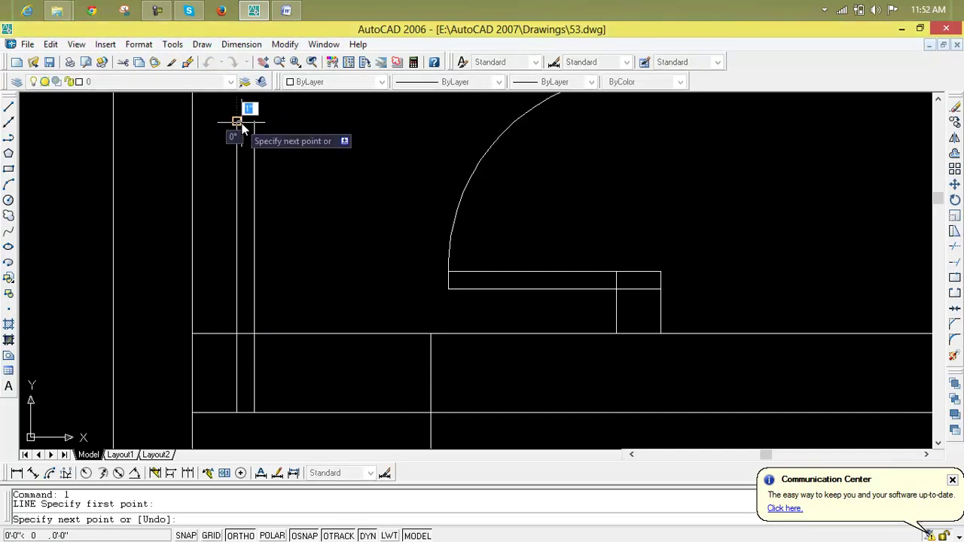
left_click(255, 121)
key("Escape")
key("Escape")
key("Escape")
Step: Trim both wall lines across the door opening and the far jamb line's excess below the wall
type("tr")
key("Return")
key("Return")
left_click(354, 308)
left_click(365, 444)
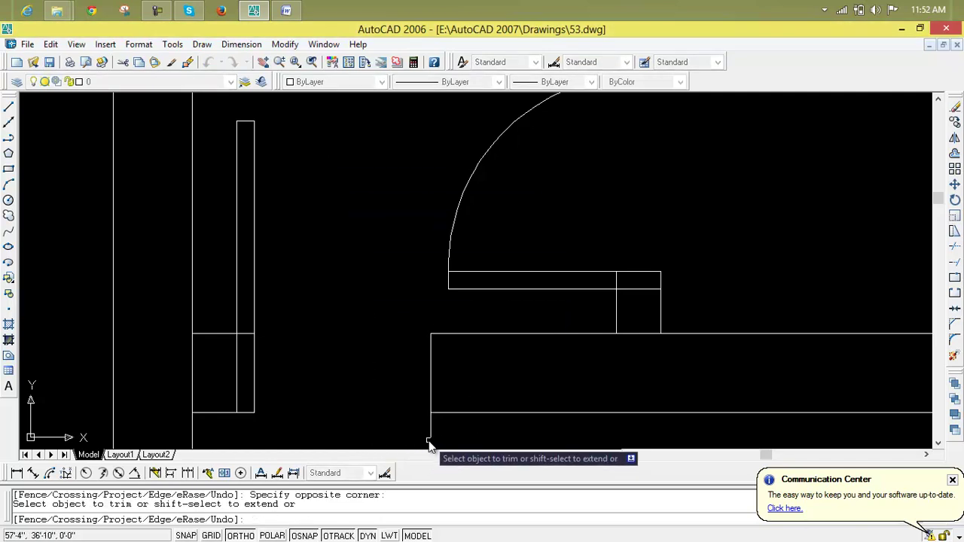
key("Escape")
key("Escape")
key("Escape")
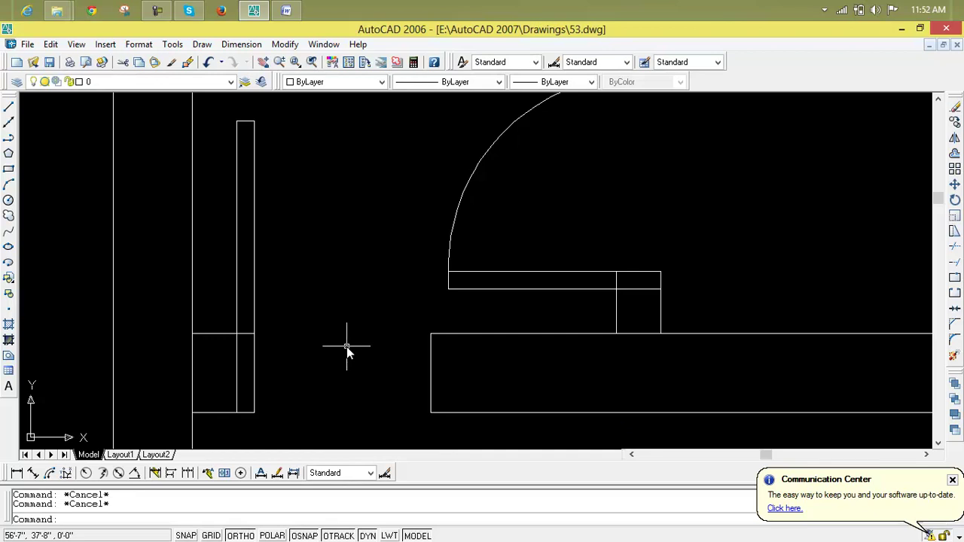
Step: Draw the door swing as a three-point arc from the far jamb's lower and upper ends to the leaf's free corner
type("arc")
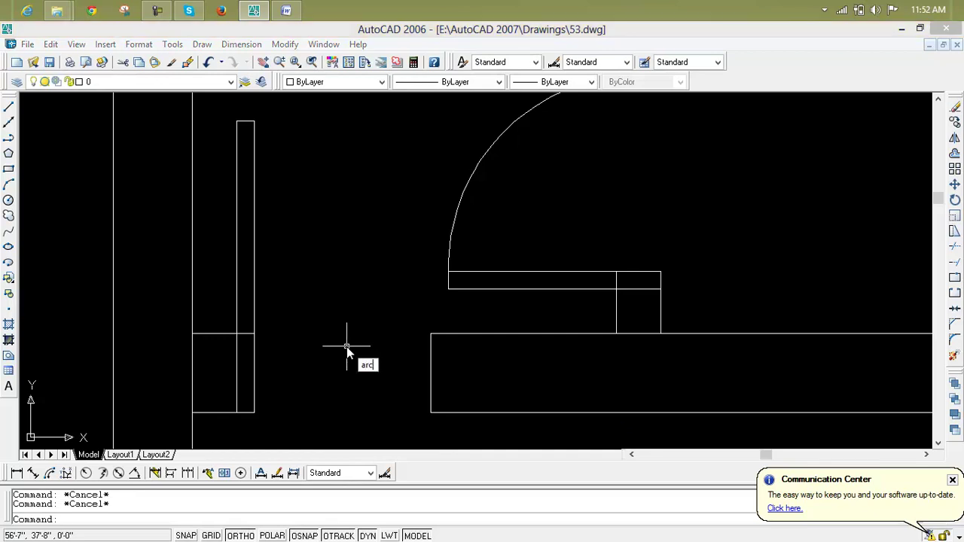
key("Return")
left_click(431, 415)
left_click(430, 333)
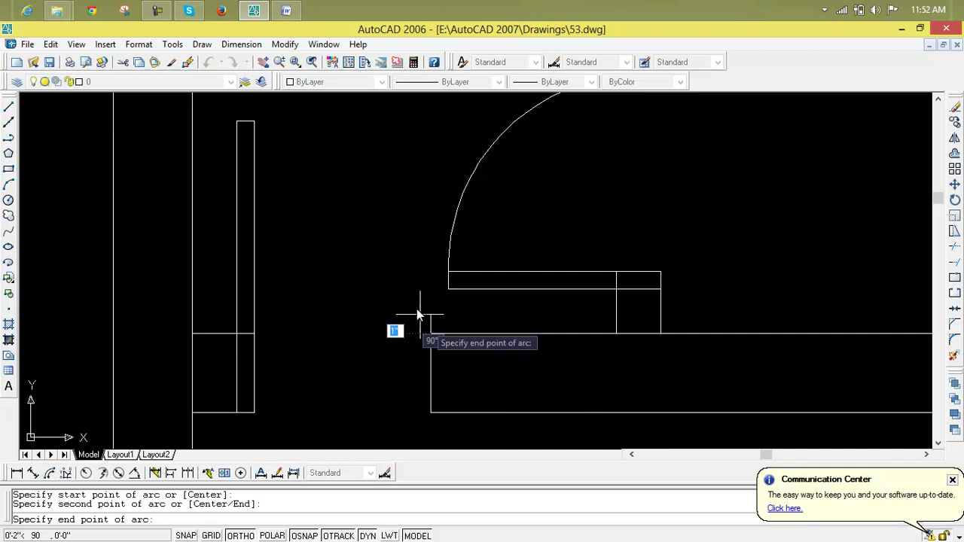
left_click(255, 121)
Step: Draw a line closing the base of the dividing wall between the two upper bedrooms in the unlabelled plan
scroll(389, 368, "down", 8)
middle_click_drag(388, 368, 441, 280)
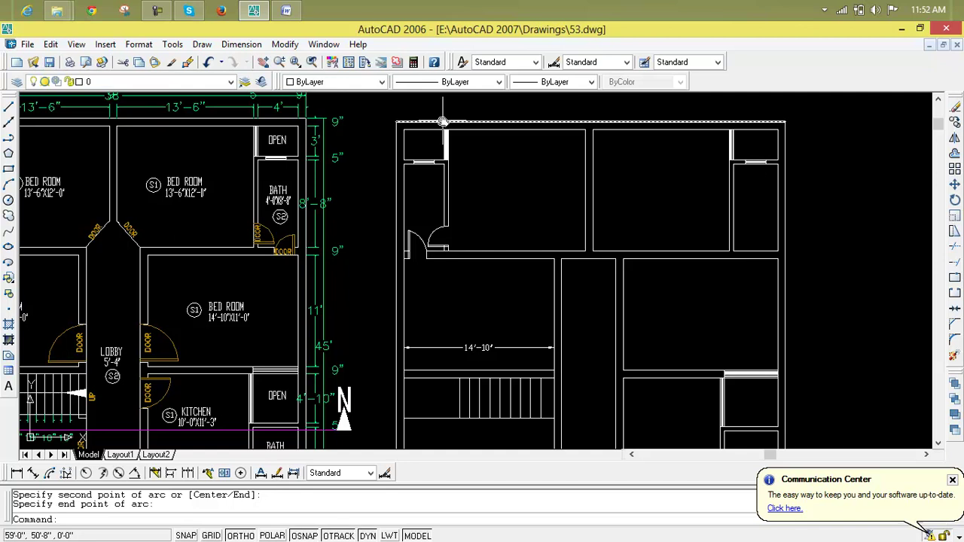
scroll(442, 122, "down", 3)
scroll(441, 210, "up", 2)
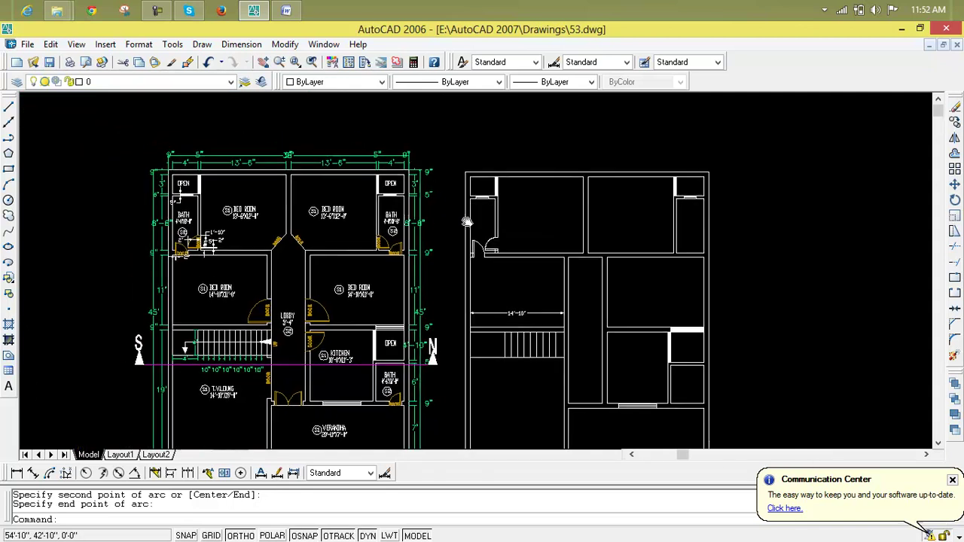
scroll(533, 205, "up", 2)
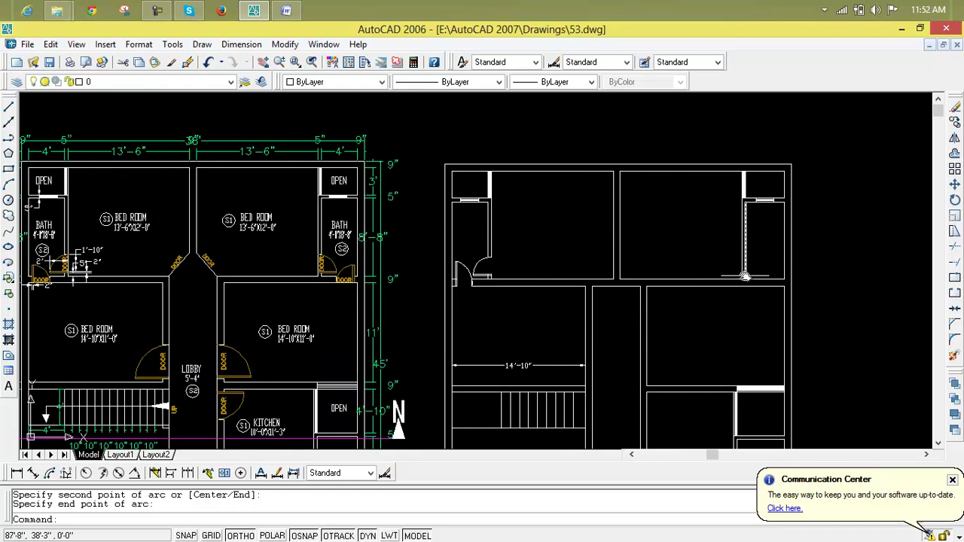
scroll(716, 273, "up", 2)
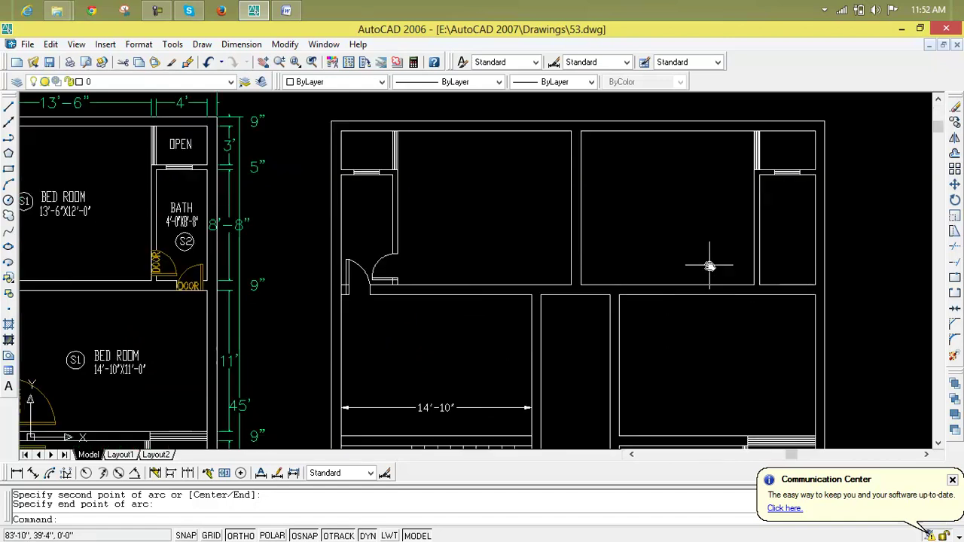
middle_click_drag(710, 263, 635, 209)
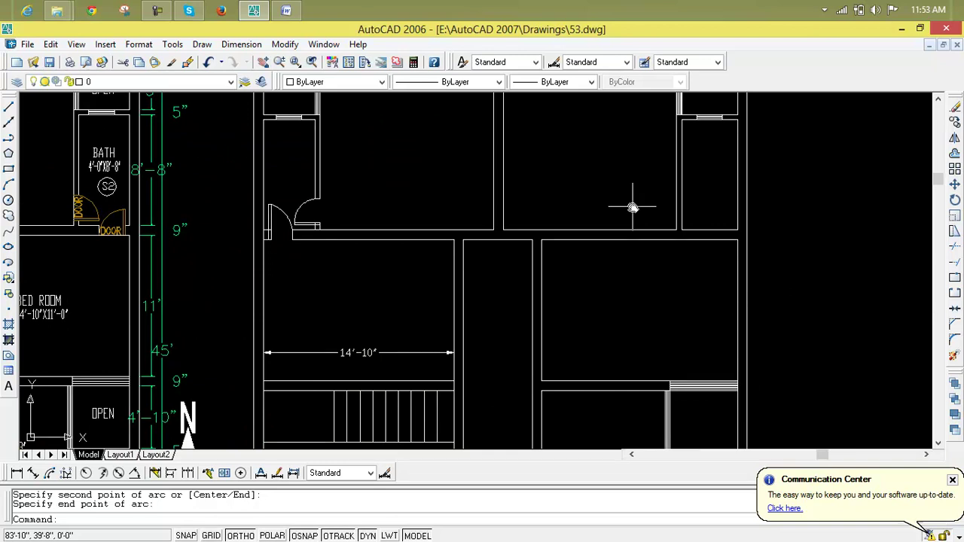
scroll(632, 207, "down", 2)
scroll(559, 211, "up", 4)
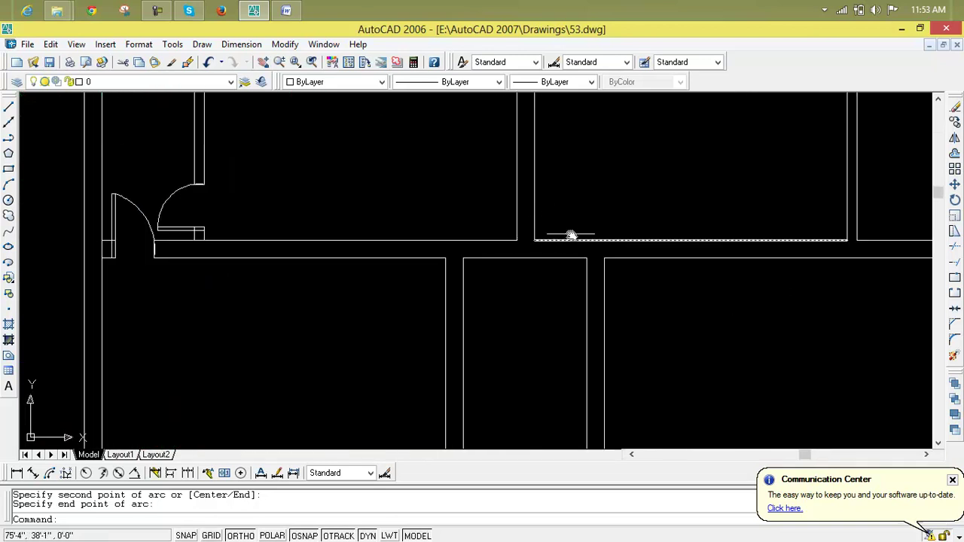
key("Escape")
key("Escape")
type("l")
key("Return")
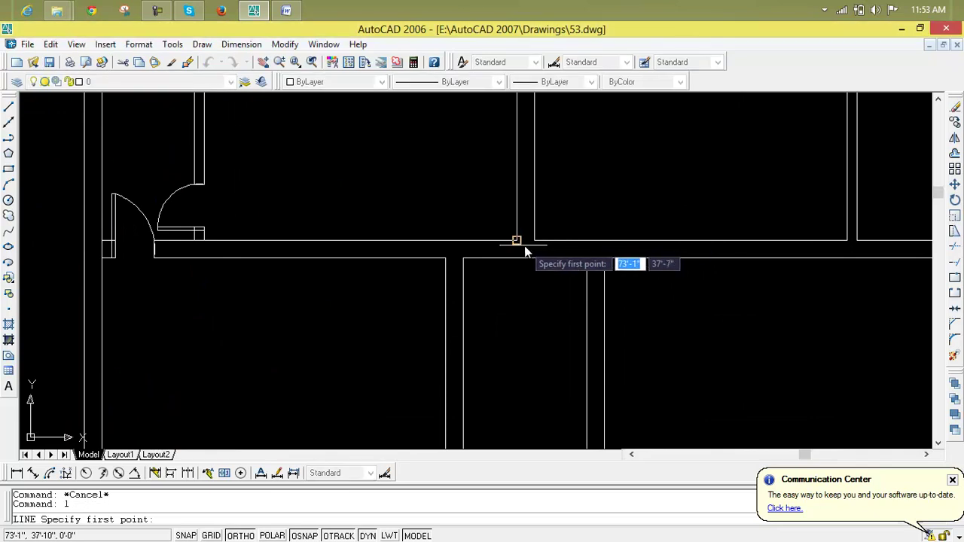
left_click(516, 241)
left_click(534, 242)
key("Escape")
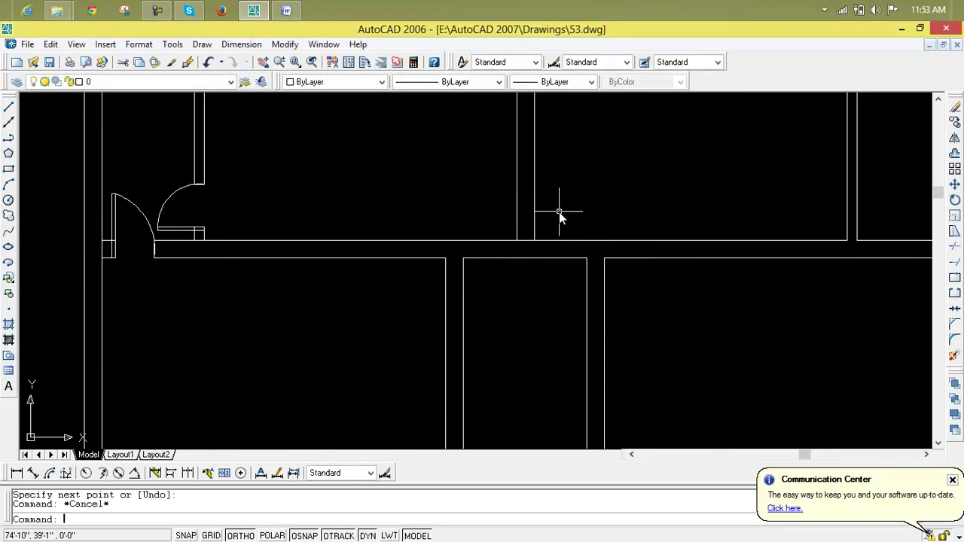
scroll(528, 240, "up", 5)
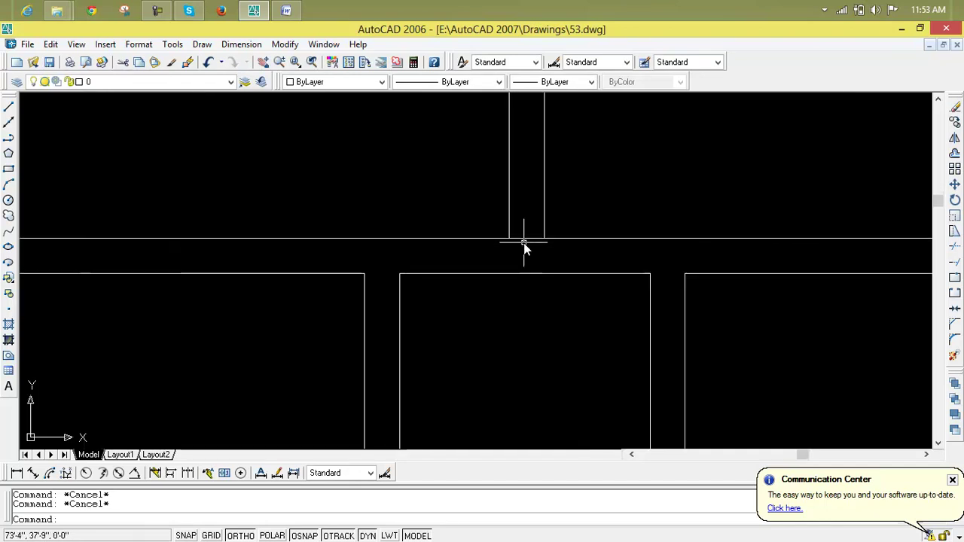
type("l")
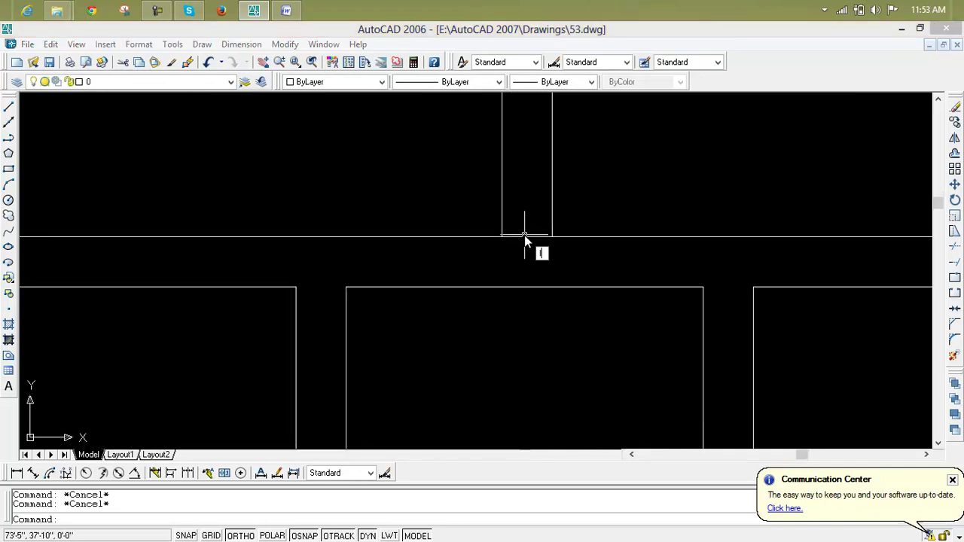
key("Return")
key("Escape")
key("Escape")
Step: Draw a line across the wall below the unfinished bath, starting at its corner with the outer wall's inner face
scroll(526, 237, "down", 6)
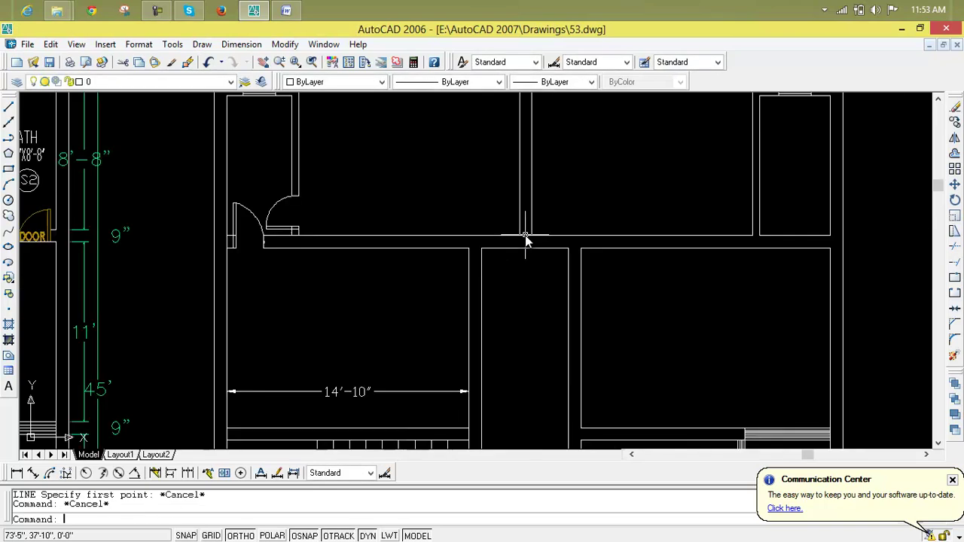
scroll(635, 227, "down", 2)
middle_click_drag(635, 226, 525, 249)
scroll(547, 251, "up", 2)
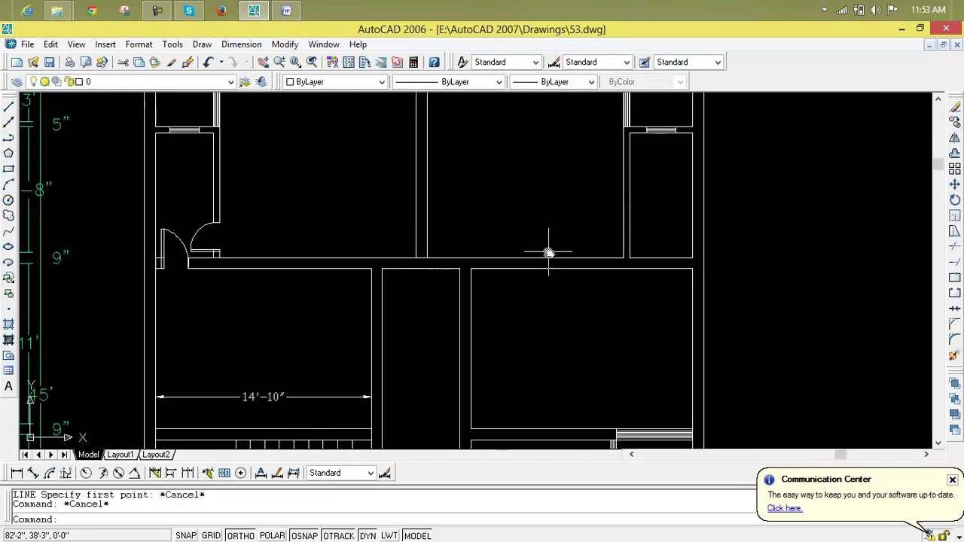
key("Escape")
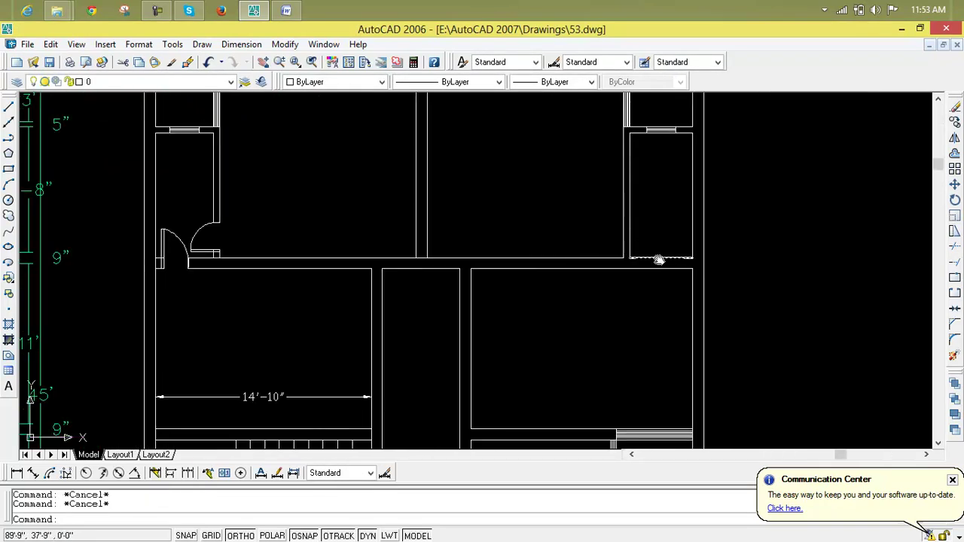
scroll(671, 263, "up", 2)
scroll(670, 262, "down", 3)
middle_click_drag(670, 262, 663, 253)
scroll(663, 253, "up", 4)
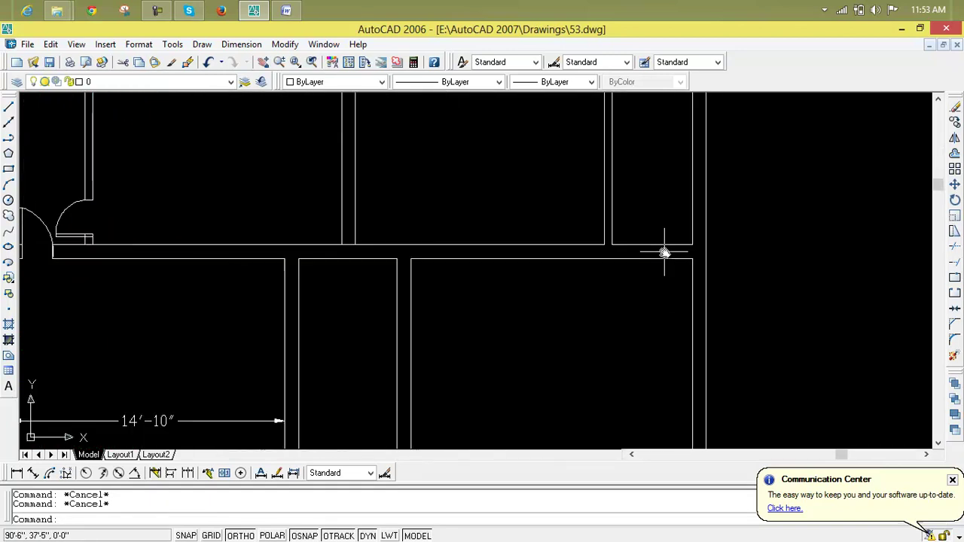
type("l")
key("Return")
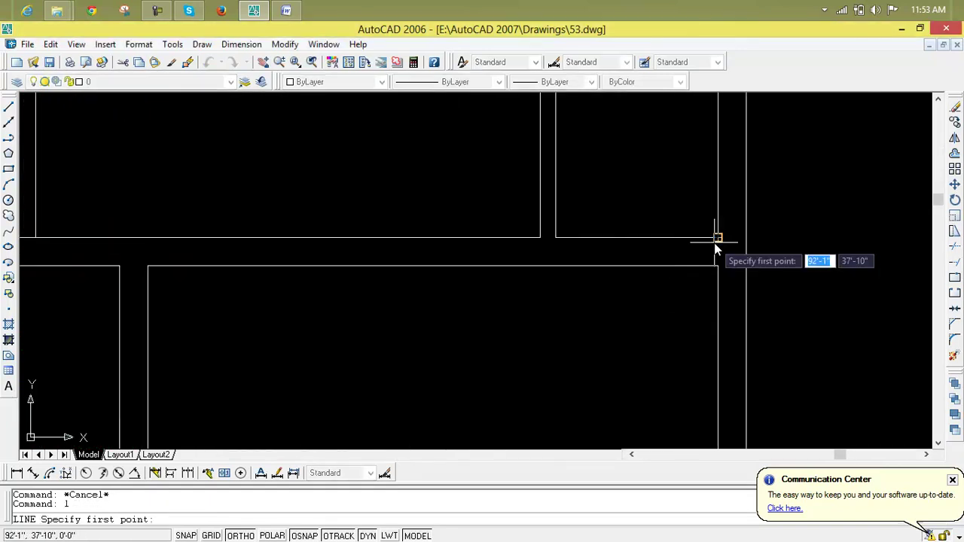
left_click(716, 240)
left_click(717, 279)
key("Escape")
key("Escape")
key("Escape")
Step: Offset the line at the outer wall 5" toward the bath partition to mark the first jamb
type("o")
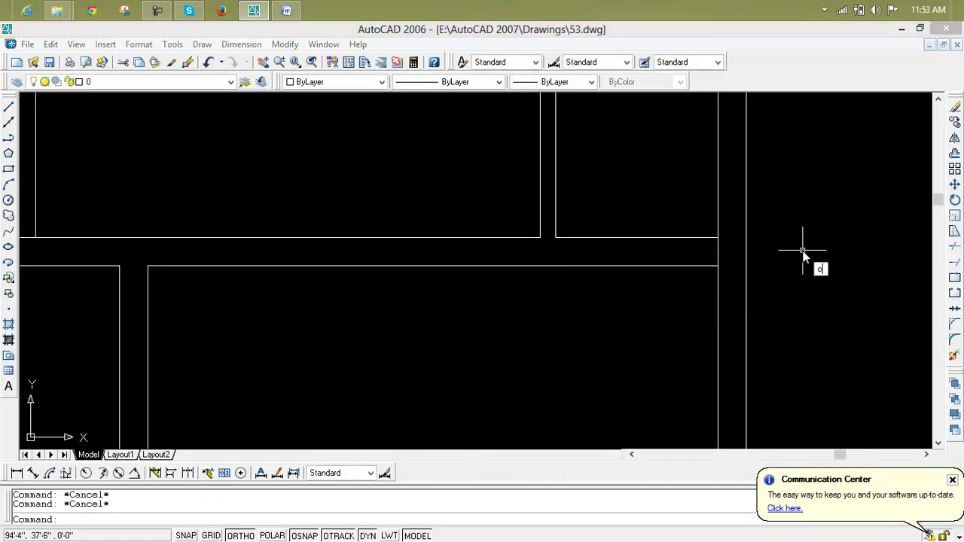
key("Return")
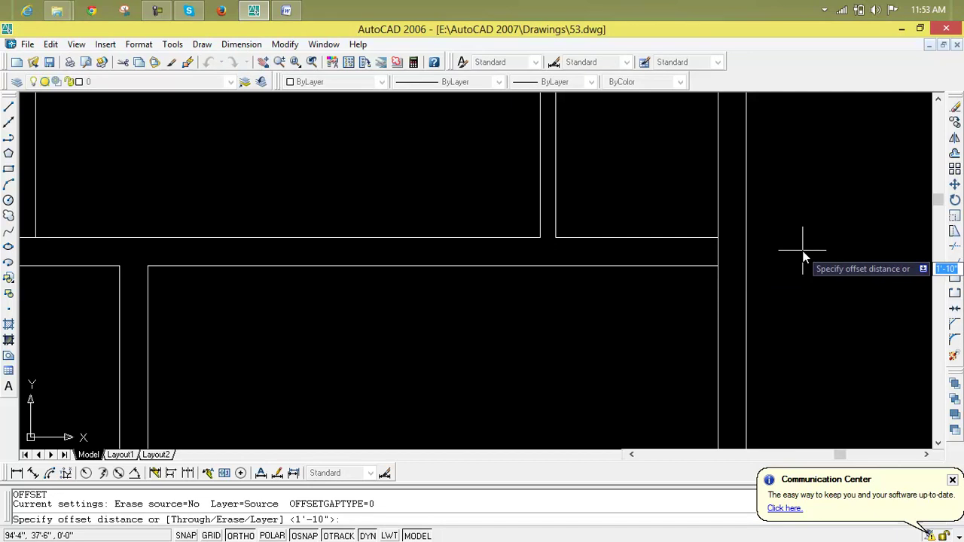
type("5")
key("Return")
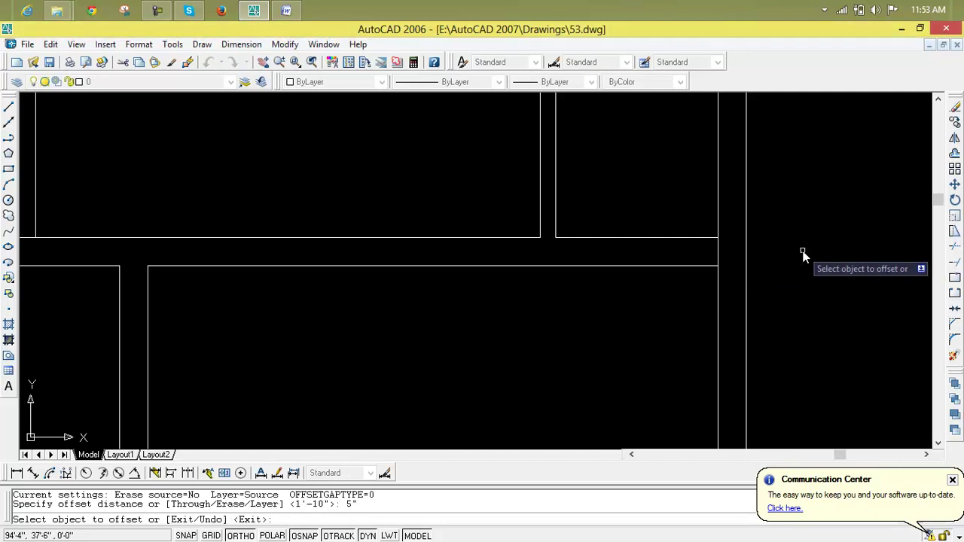
left_click(714, 252)
left_click(705, 258)
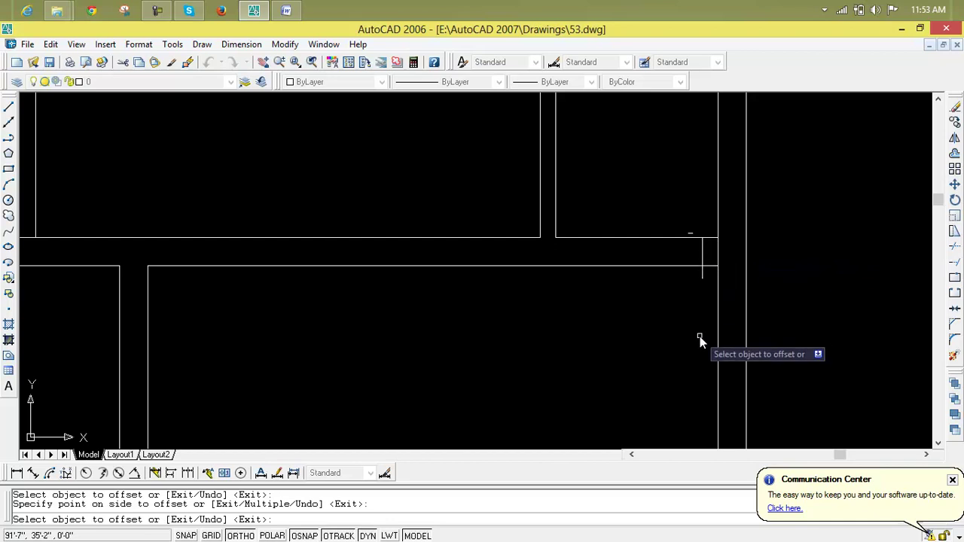
key("Escape")
key("Escape")
Step: Offset the new jamb line 2' toward the bath partition to mark the opening's far side
type("o")
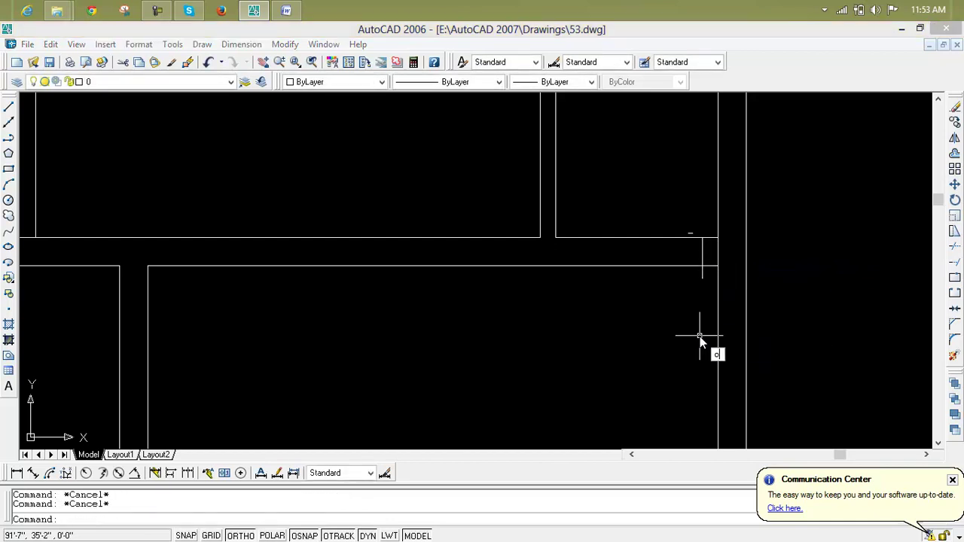
key("Return")
type("2")
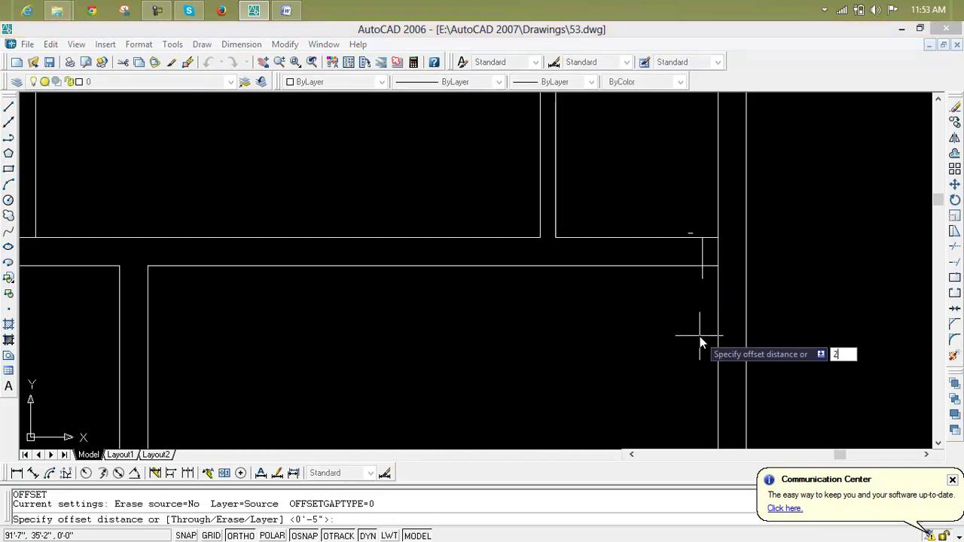
type("'")
key("Return")
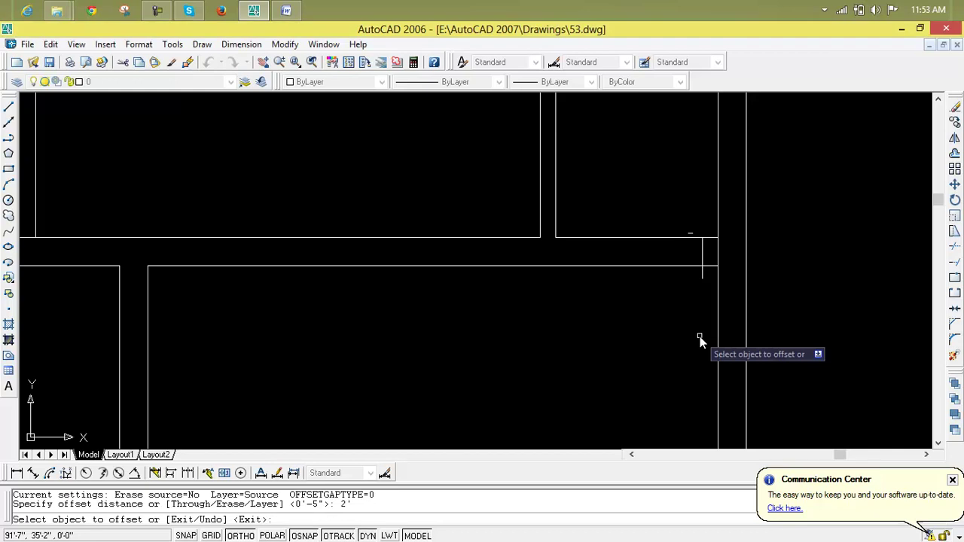
left_click(703, 272)
left_click(633, 301)
key("Escape")
key("Escape")
Step: Draw a line closing the lower end of the unfinished bath's partition wall
scroll(592, 279, "down", 3)
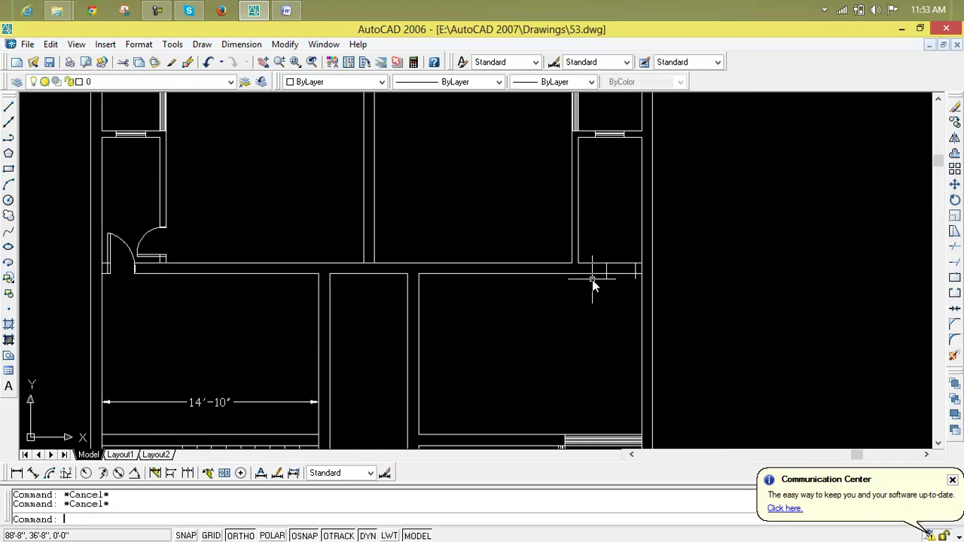
type("l")
key("Return")
scroll(591, 280, "up", 5)
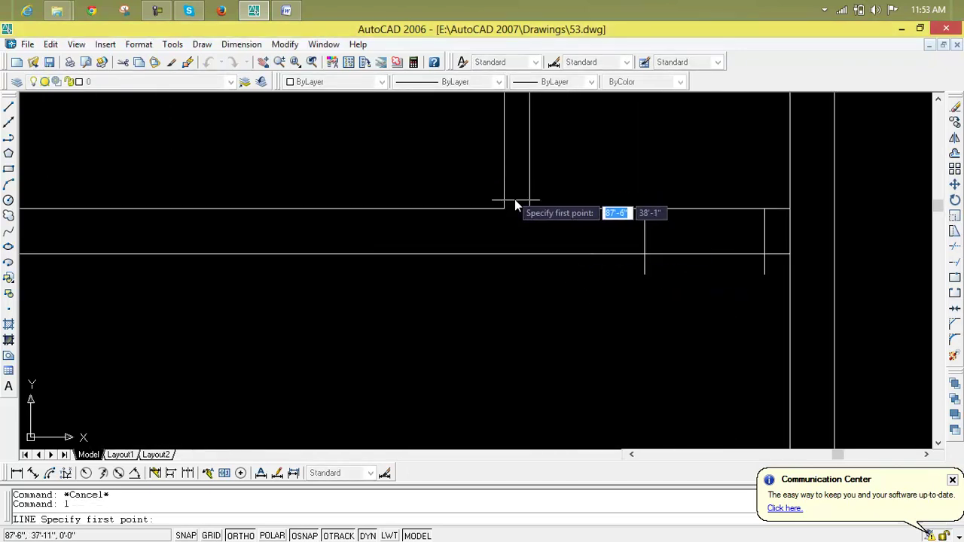
left_click(529, 211)
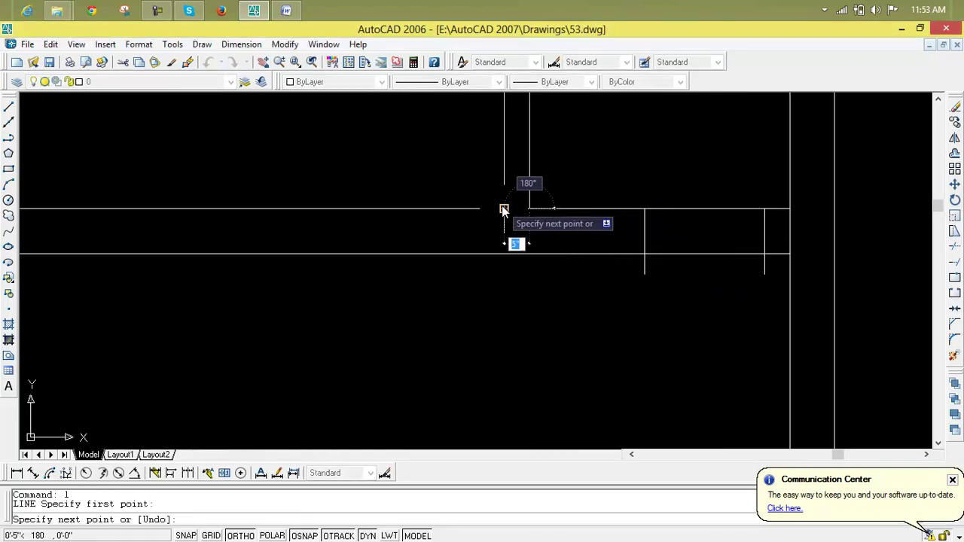
left_click(504, 208)
key("Escape")
key("Escape")
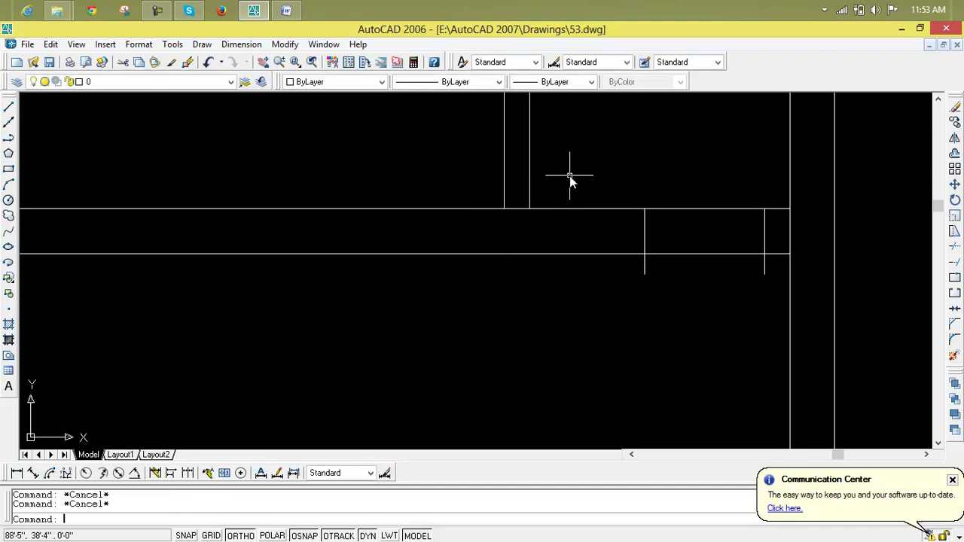
Step: Offset the partition wall's closing line 5" upward within the wall to mark the second door's jamb
type("o")
key("Return")
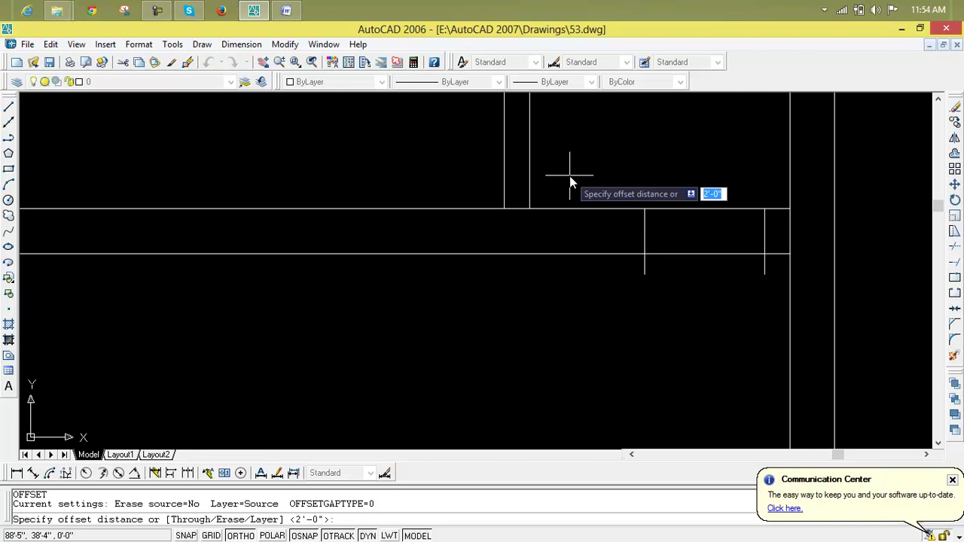
type("5")
key("Return")
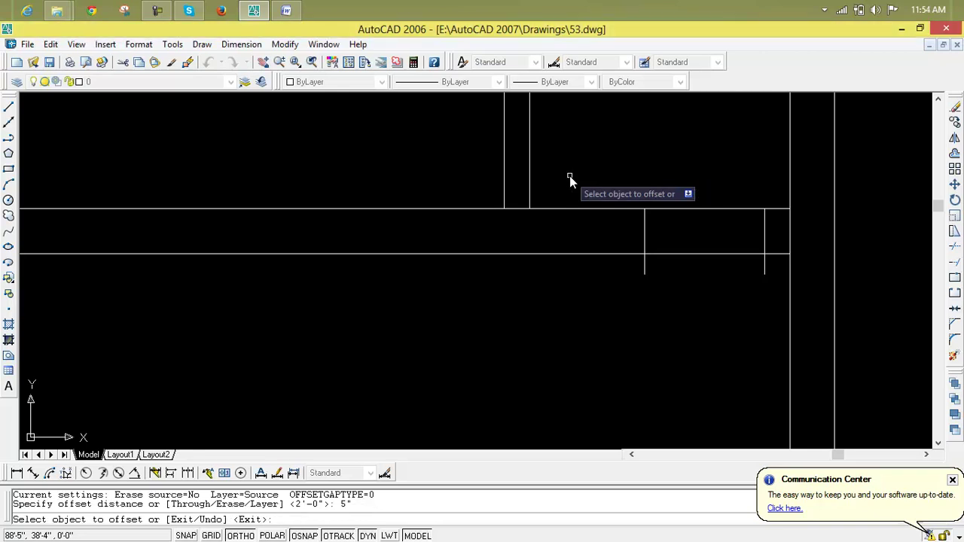
left_click(512, 208)
left_click(510, 194)
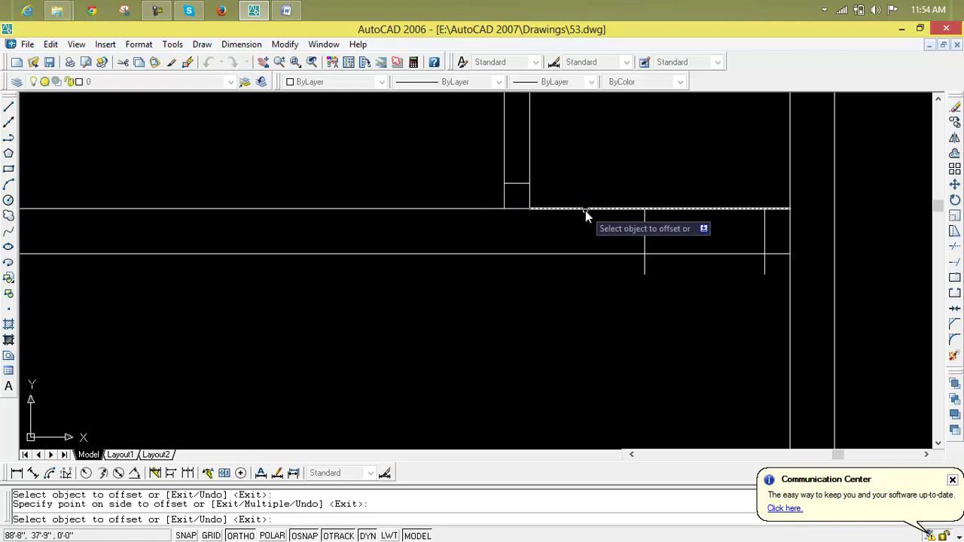
Step: Offset the jamb line in the unfinished bath's partition wall 2' upward to mark the far side of its door opening
key("Escape")
key("Escape")
type("o")
key("Return")
type("2'")
key("Return")
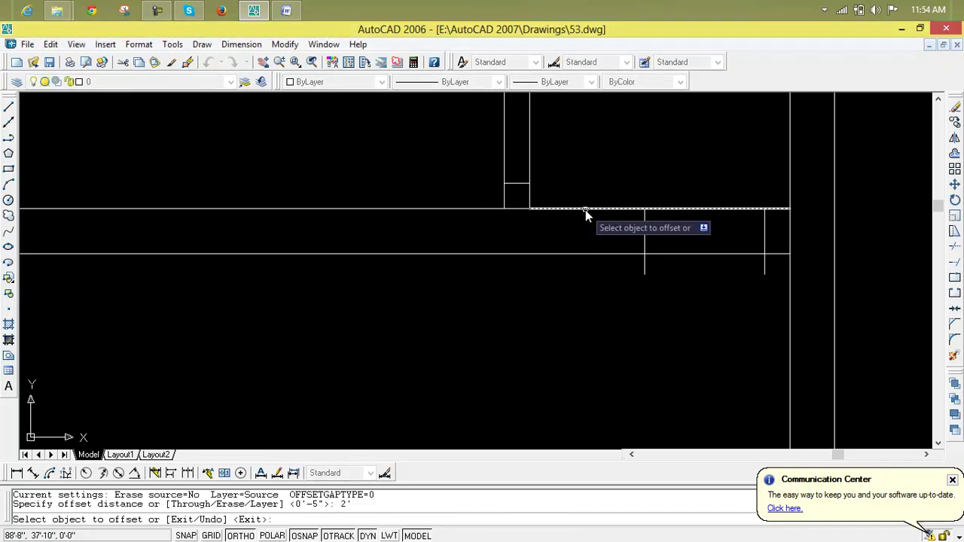
left_click(517, 184)
left_click(509, 139)
scroll(509, 143, "down", 3)
scroll(512, 181, "up", 4)
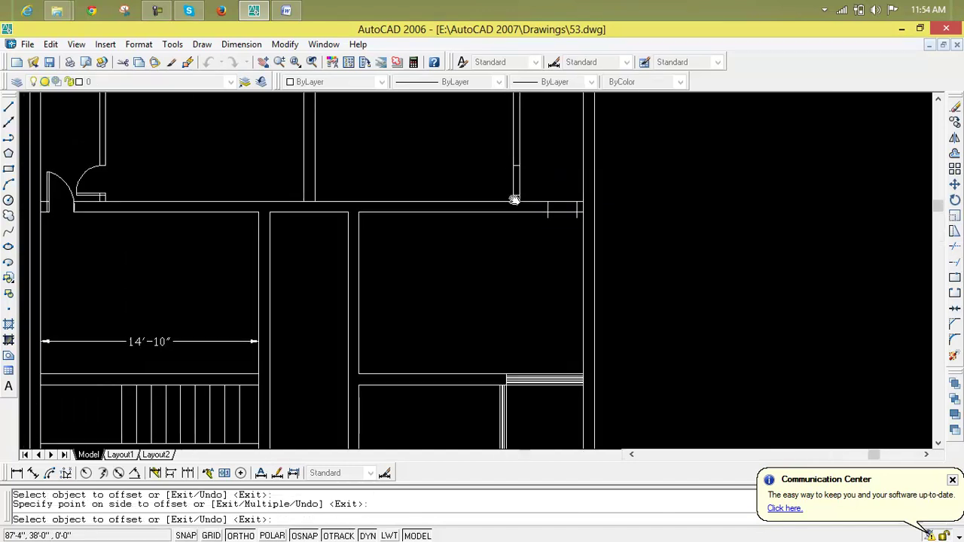
key("Escape")
key("Escape")
Step: Trim the wall lines out of the unfinished bath's two door openings, in the partition and the cross wall
type("tr")
key("Return")
key("Return")
left_click(586, 162)
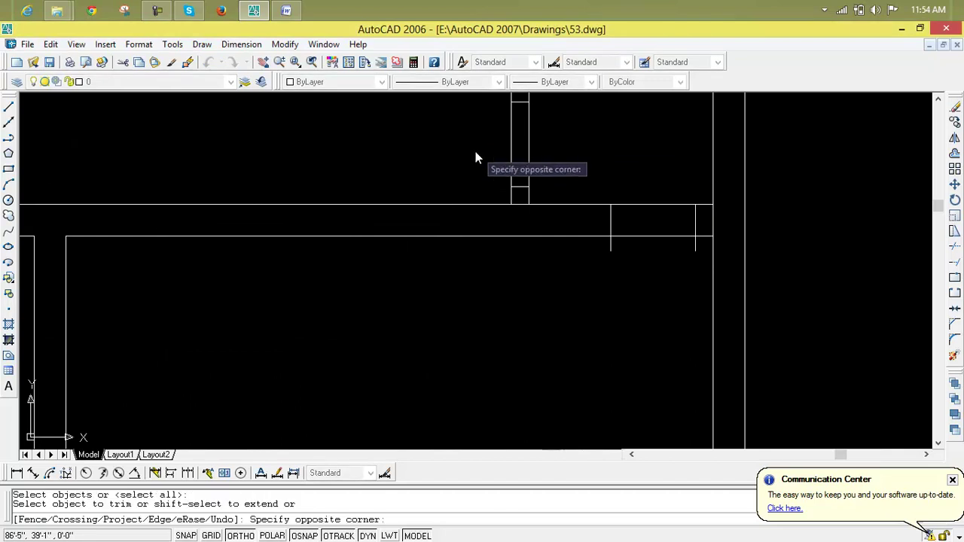
left_click(483, 152)
left_click(657, 185)
left_click(663, 301)
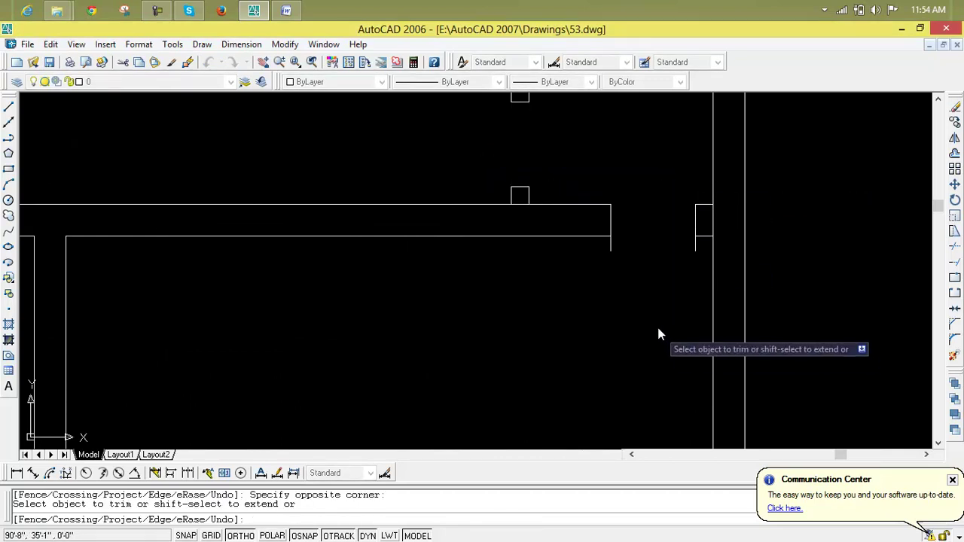
Step: Trim the jamb line ends projecting below the cross wall at the bath door opening
left_click(695, 248)
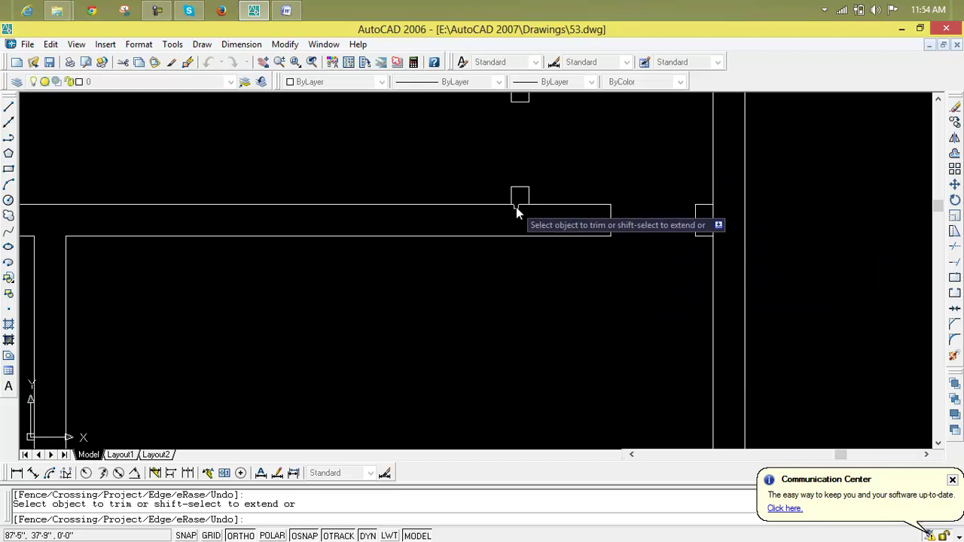
scroll(535, 198, "up", 3)
middle_click_drag(538, 196, 555, 282)
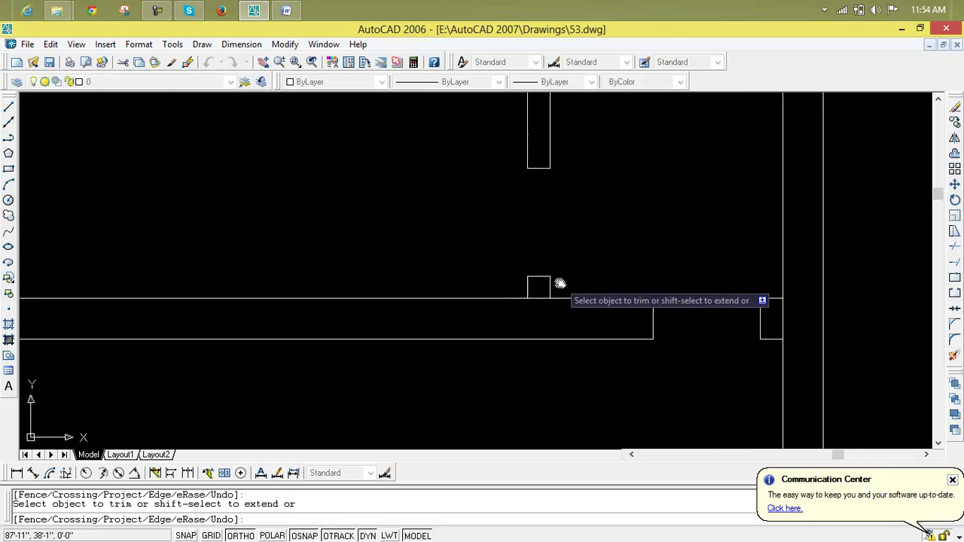
scroll(555, 282, "down", 2)
key("Escape")
key("Escape")
scroll(426, 283, "down", 4)
middle_click_drag(426, 283, 553, 253)
scroll(396, 243, "up", 5)
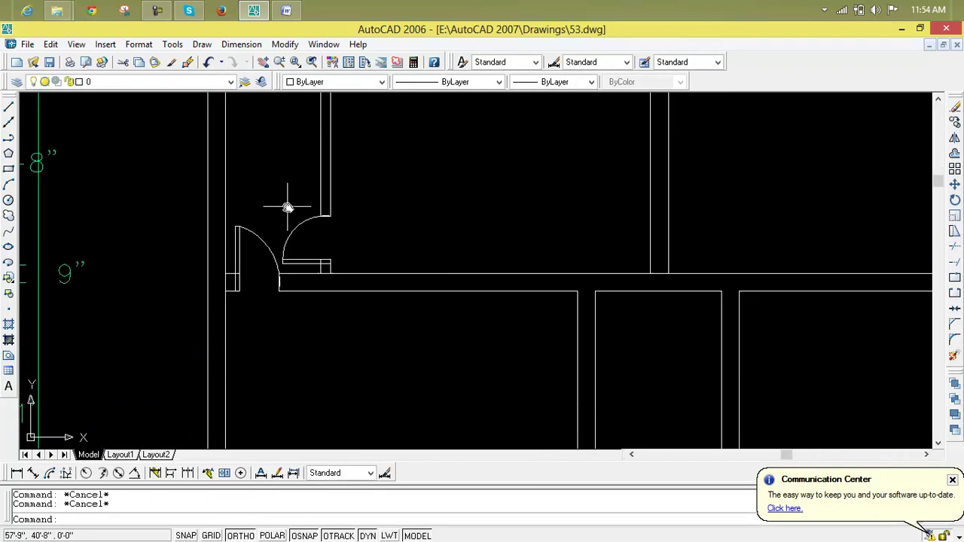
scroll(287, 207, "up", 2)
left_click(287, 207)
left_click(334, 326)
key("Escape")
key("Escape")
Step: Mirror the first bath's partition door into the opposite bath about the centreline of the wall between the bedrooms, keeping the original
type("mi")
key("Return")
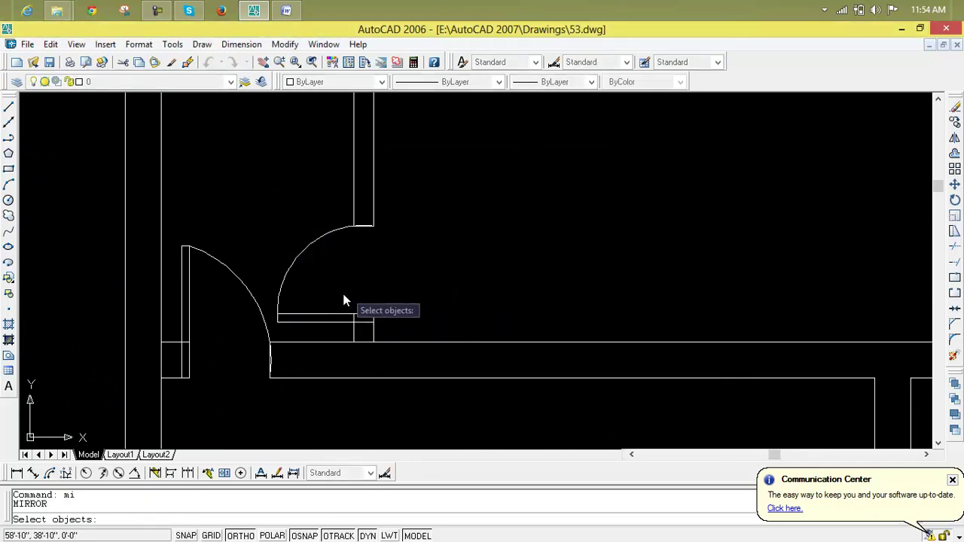
left_click(304, 221)
left_click(334, 331)
left_click(332, 329)
left_click(308, 235)
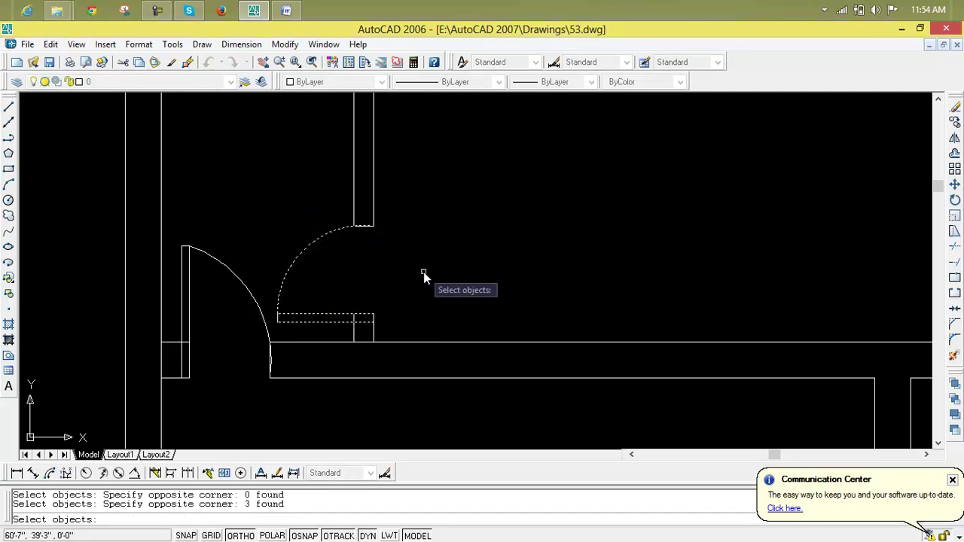
key("Return")
scroll(663, 301, "down", 4)
middle_click_drag(673, 301, 561, 304)
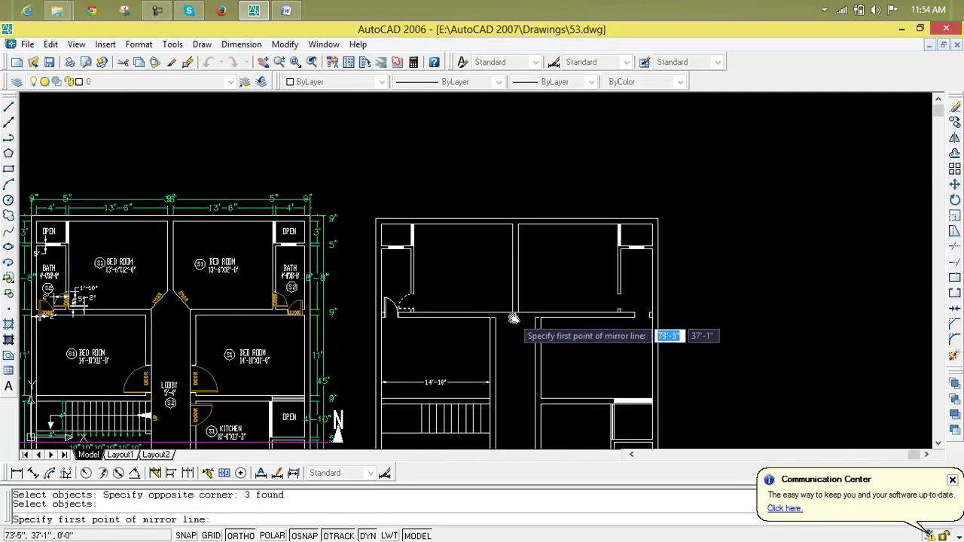
scroll(516, 317, "up", 4)
left_click(539, 303)
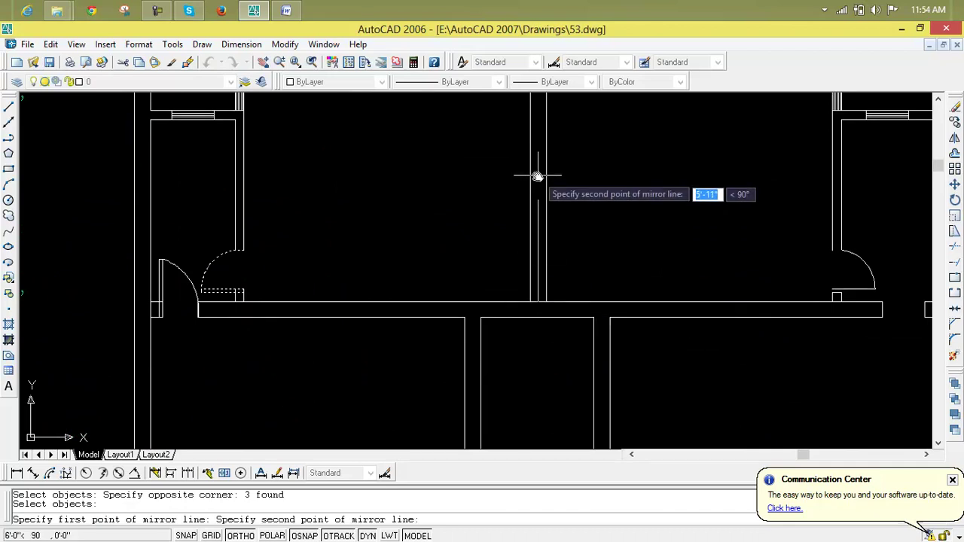
left_click(535, 174)
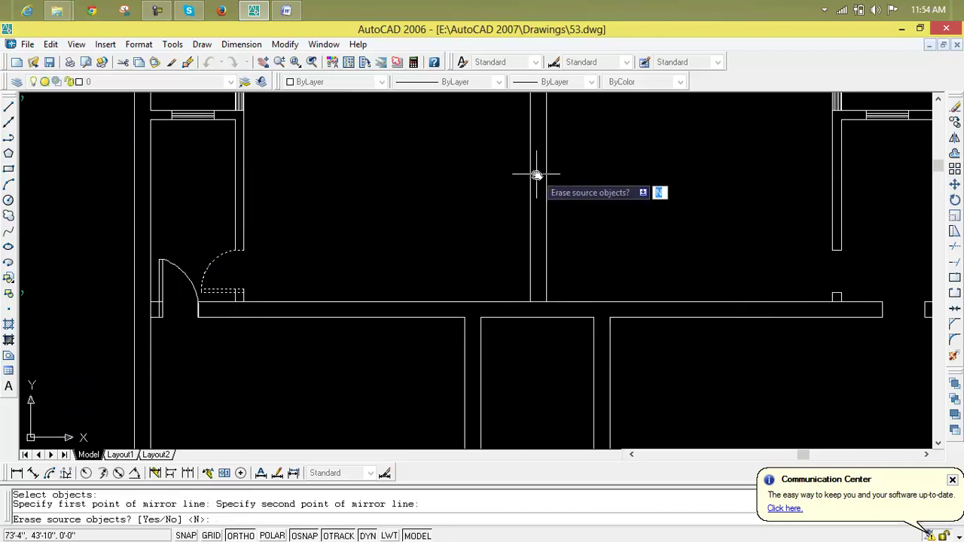
key("Return")
Step: Draw a short line closing the wall end of the mirrored partition door's leaf
scroll(880, 290, "down", 3)
scroll(880, 290, "up", 5)
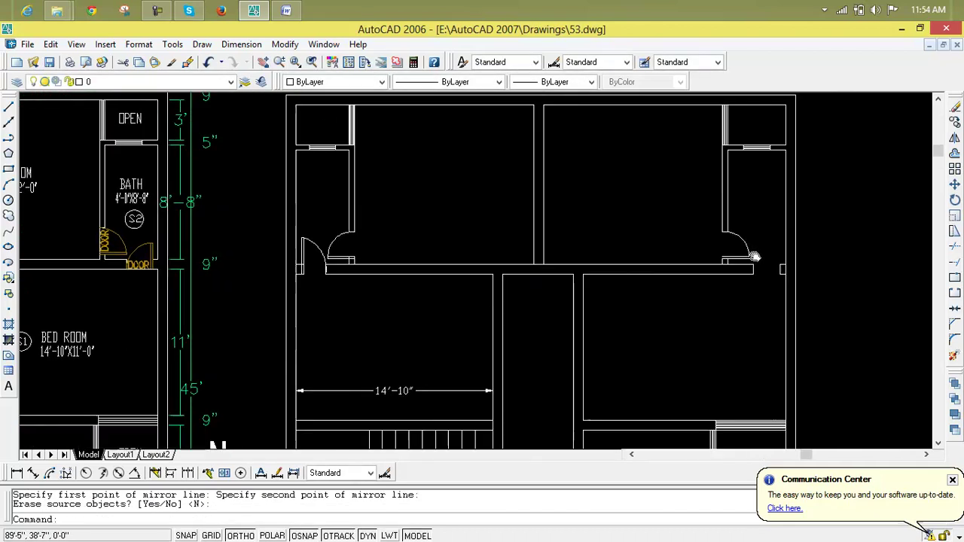
scroll(745, 253, "up", 4)
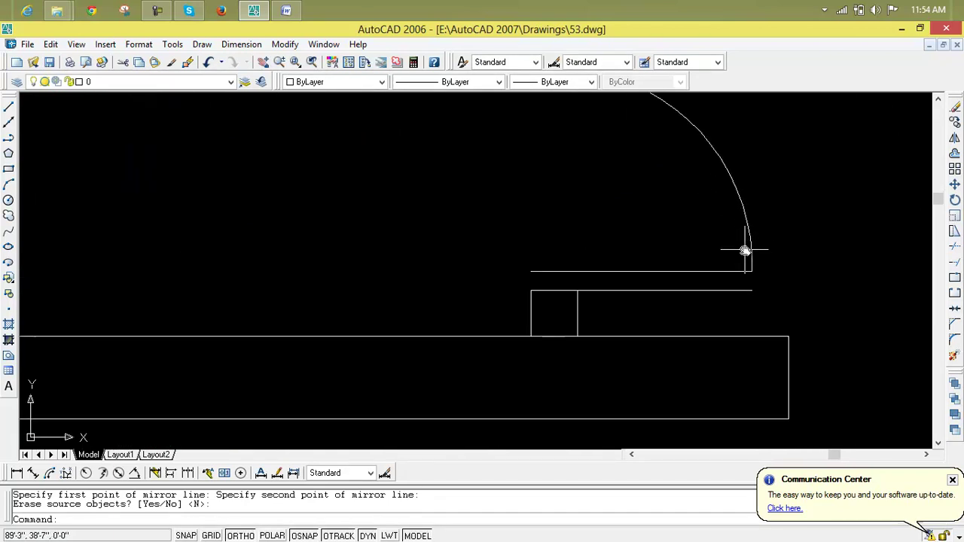
scroll(749, 256, "down", 3)
scroll(449, 280, "down", 3)
scroll(547, 278, "up", 4)
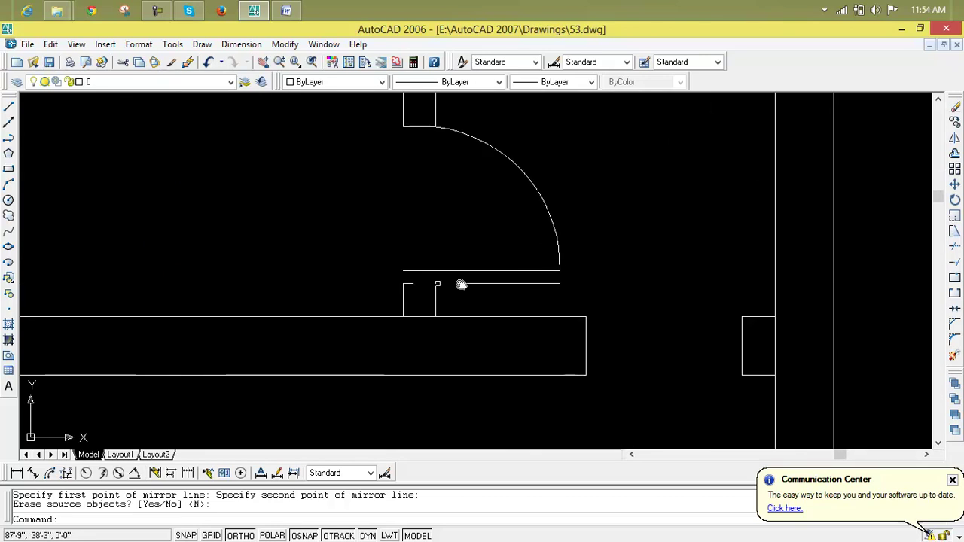
key("Escape")
type("l")
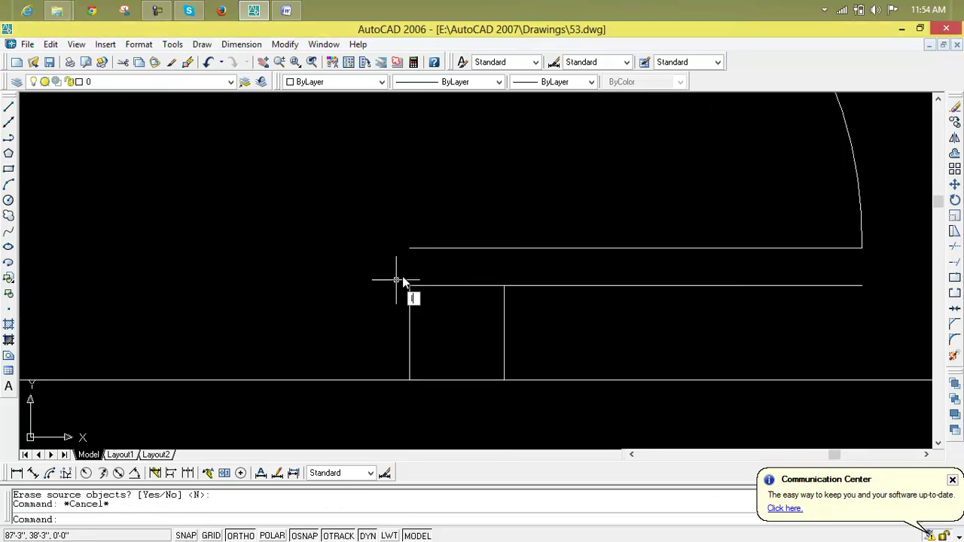
key("Return")
left_click(408, 286)
left_click(409, 249)
key("Return")
key("Return")
left_click(501, 270)
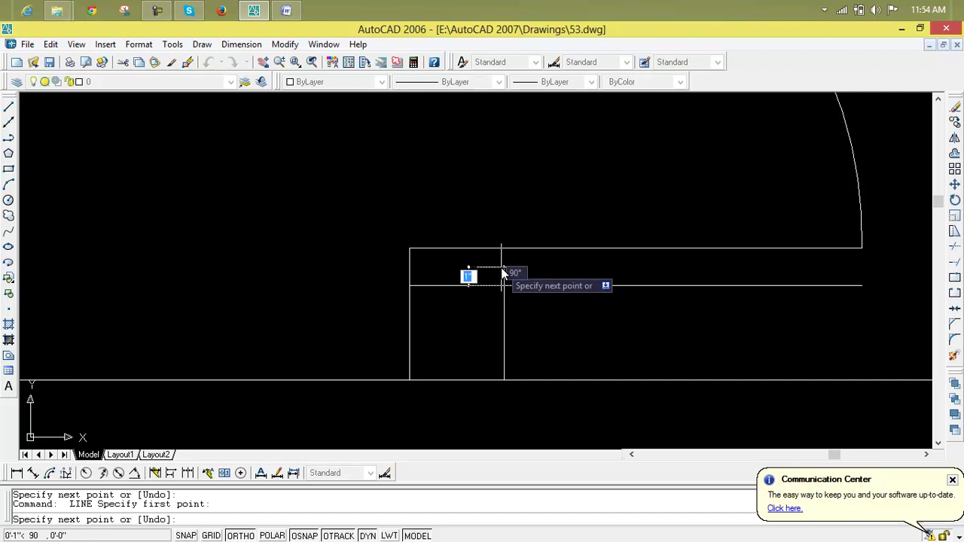
key("Escape")
key("Escape")
Step: Draw a short line closing the free end of the mirrored partition door's leaf, where the swing arc meets it
scroll(500, 297, "down", 3)
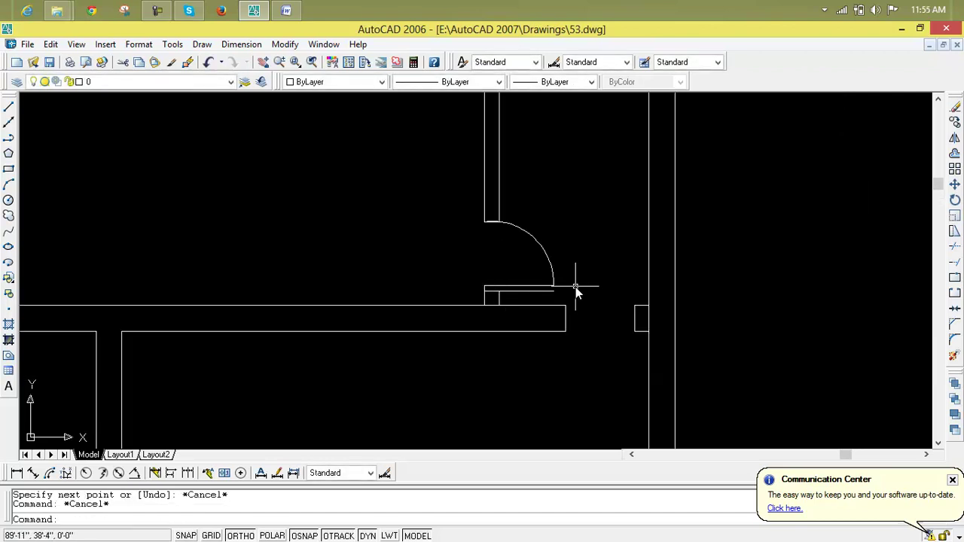
scroll(489, 222, "up", 5)
scroll(538, 273, "down", 7)
scroll(529, 268, "up", 5)
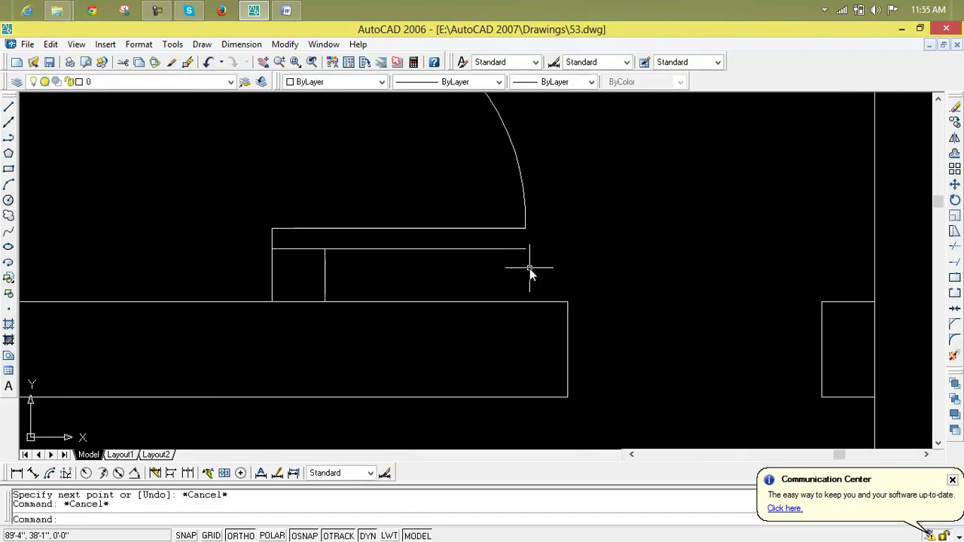
type("l")
key("Return")
left_click(525, 249)
scroll(470, 305, "down", 6)
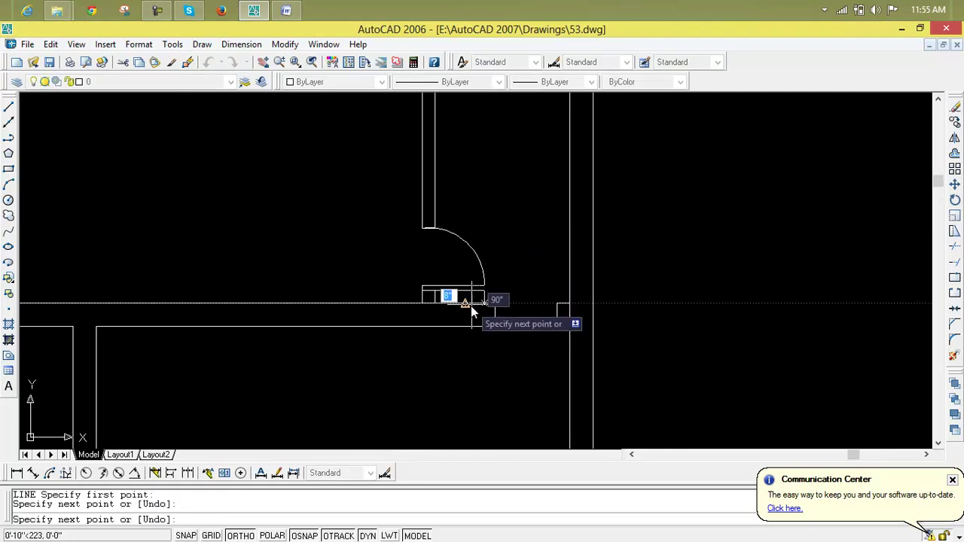
key("Return")
Step: Try to mirror the first bath's cross-wall door about the wall between the bedrooms, and undo the mirrored copy
scroll(482, 304, "down", 6)
middle_click_drag(402, 308, 725, 289)
scroll(547, 263, "up", 4)
scroll(548, 264, "up", 5)
left_click(668, 248)
left_click(589, 408)
scroll(573, 417, "down", 5)
middle_click_drag(581, 398, 547, 258)
scroll(547, 258, "up", 4)
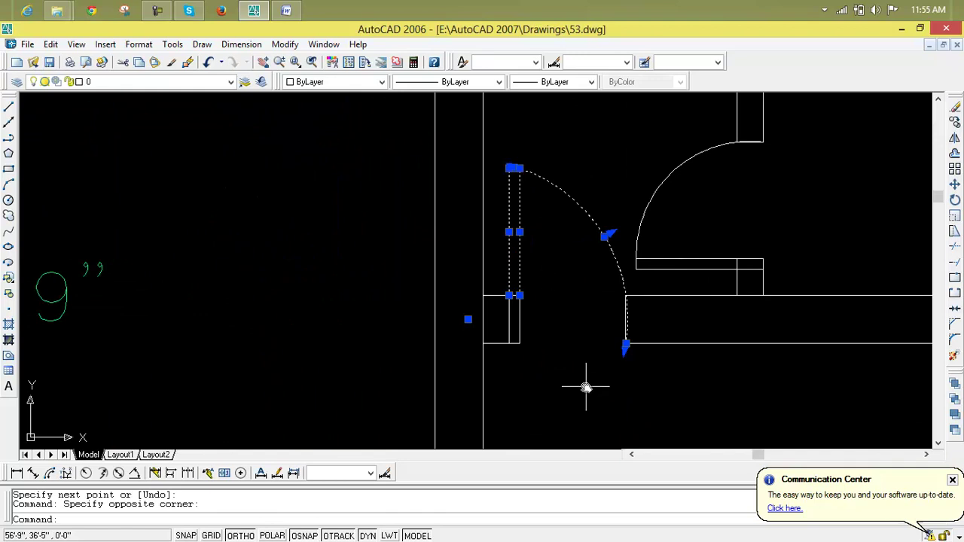
type("mi")
key("Return")
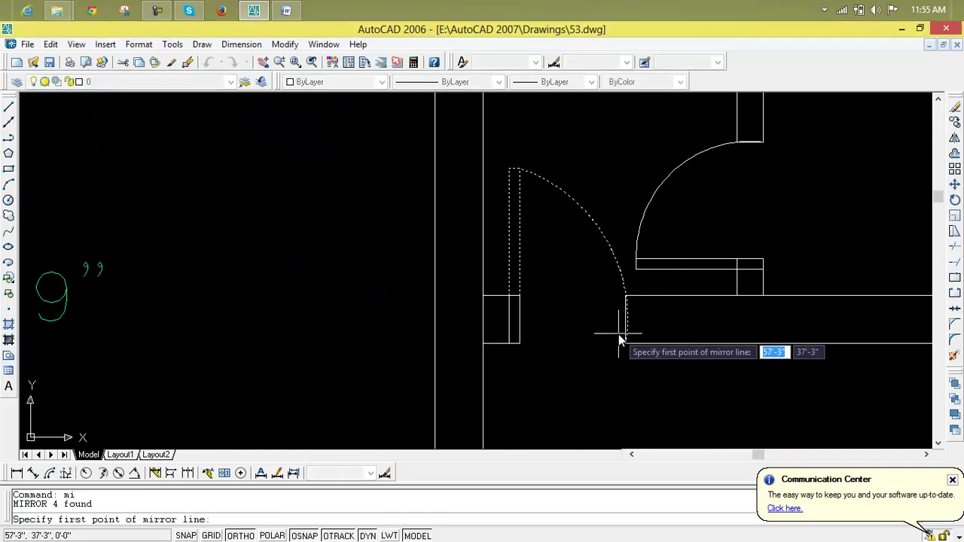
scroll(678, 347, "down", 5)
middle_click_drag(678, 347, 222, 350)
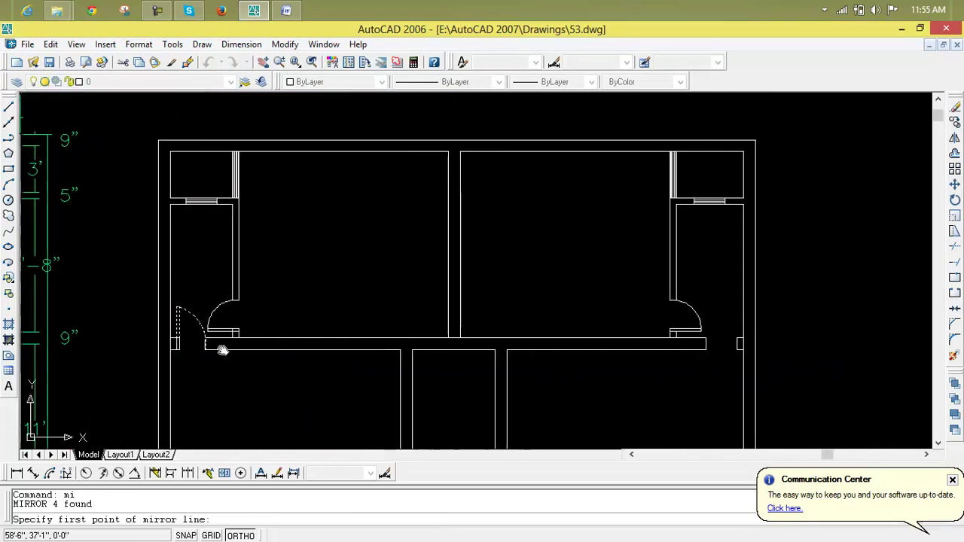
left_click(454, 338)
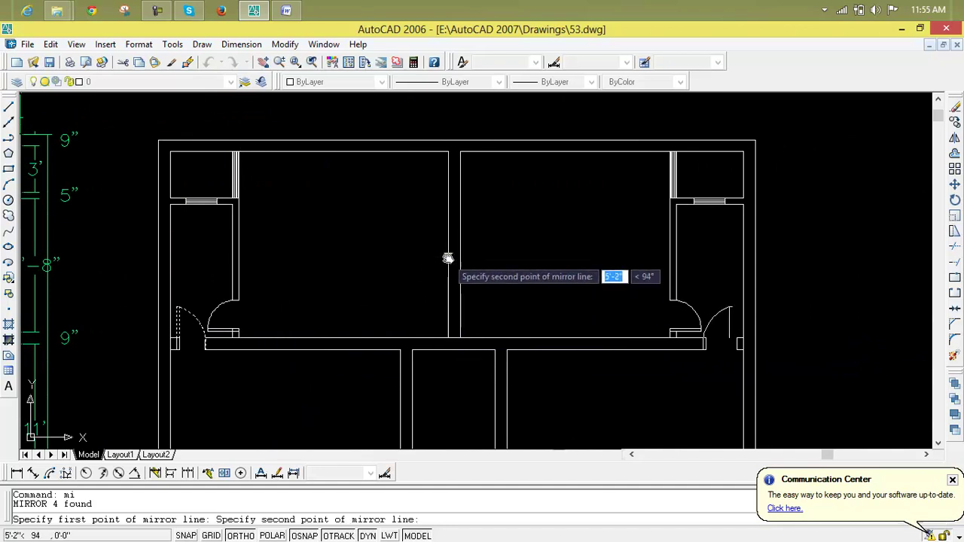
left_click(448, 258)
key("Return")
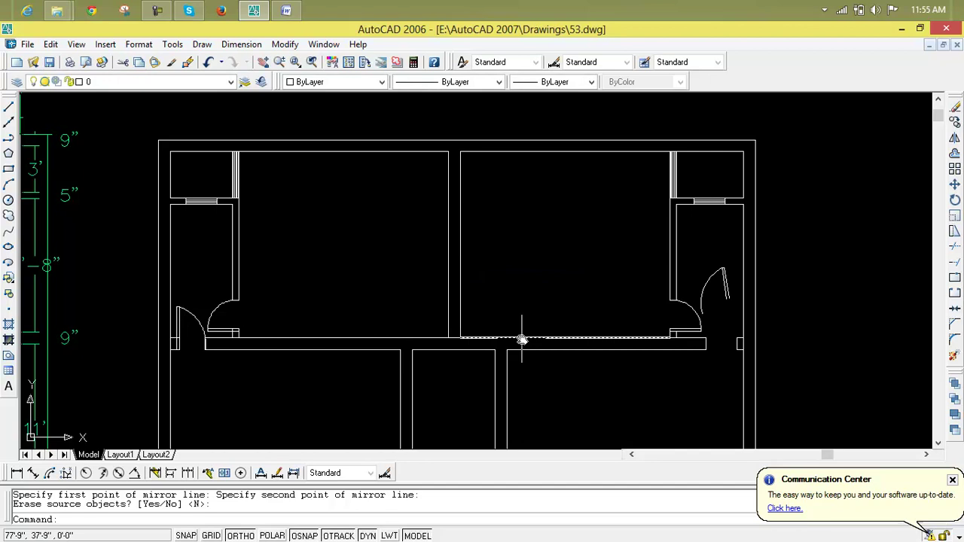
key("ctrl+z")
Step: Mirror the first bath's cross-wall door about the vertical centreline of the wall between the bedrooms, keeping the original
scroll(522, 339, "up", 5)
left_click(610, 156)
left_click(488, 246)
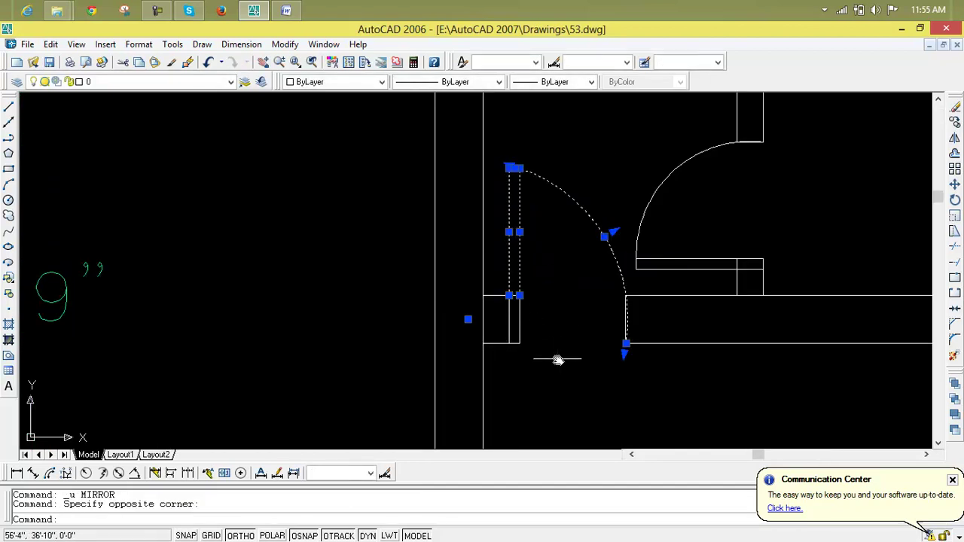
type("mi")
key("Return")
scroll(558, 360, "down", 6)
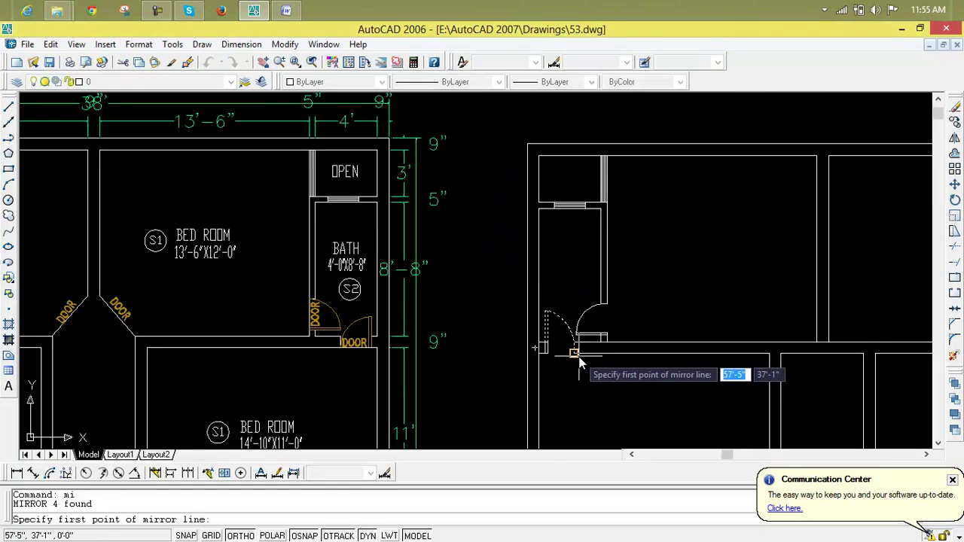
scroll(501, 382, "up", 4)
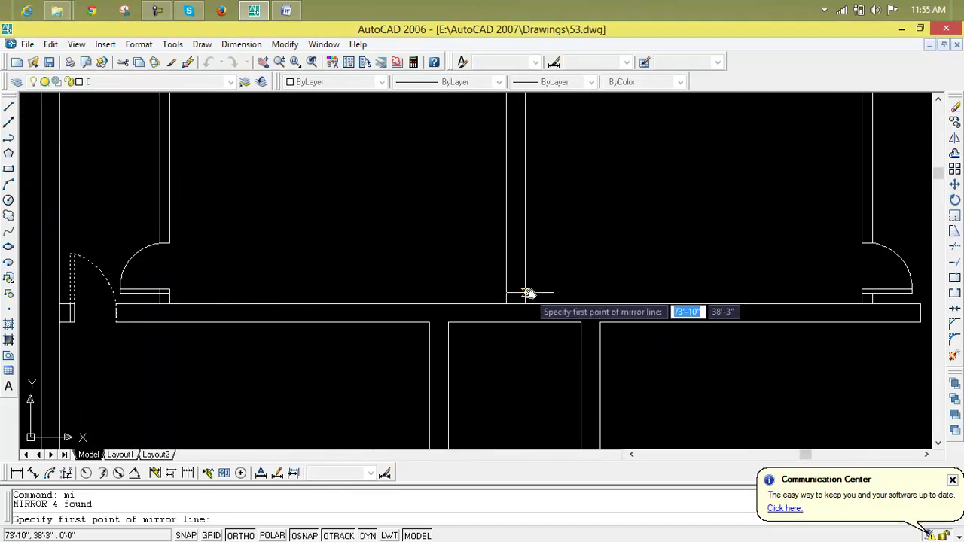
left_click(517, 303)
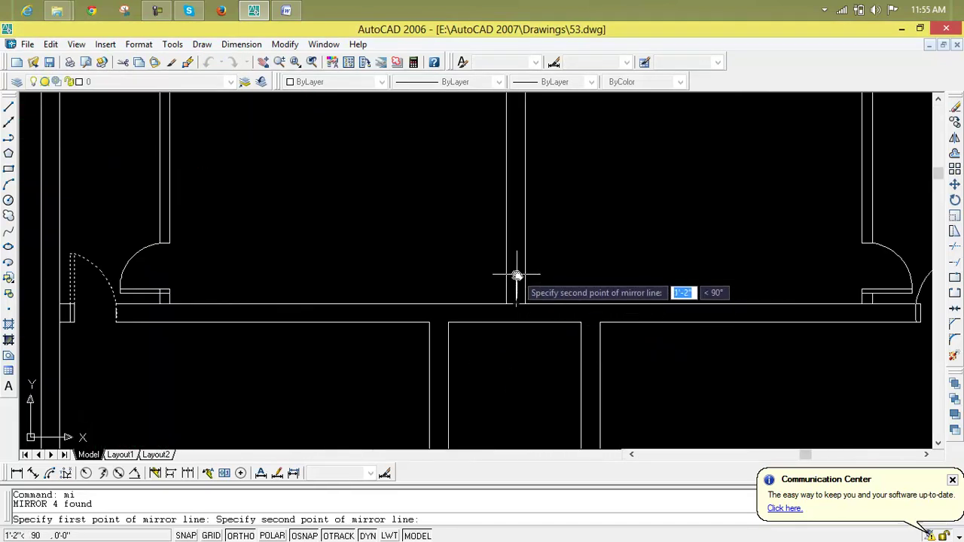
key("Return")
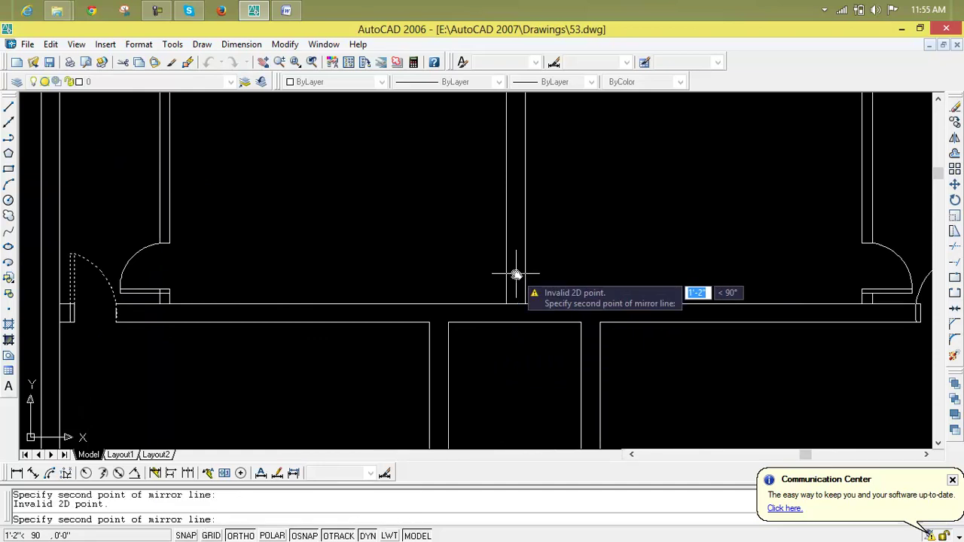
left_click(517, 275)
key("Return")
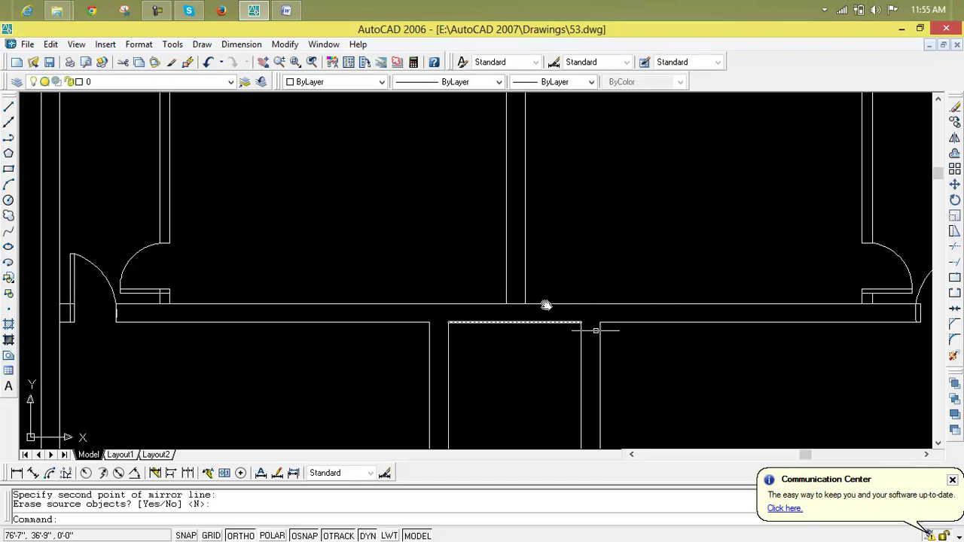
Step: Move the mirrored cross-wall door's leaf and swing arc from the leaf's base to the top edge of the wall stub beside the outer wall
scroll(701, 328, "down", 3)
scroll(756, 328, "up", 5)
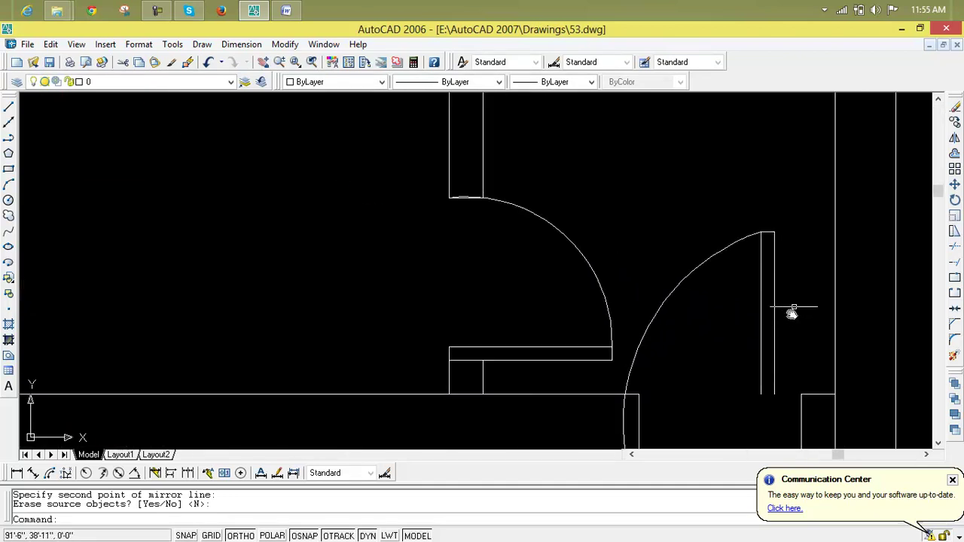
left_click(809, 281)
left_click(672, 319)
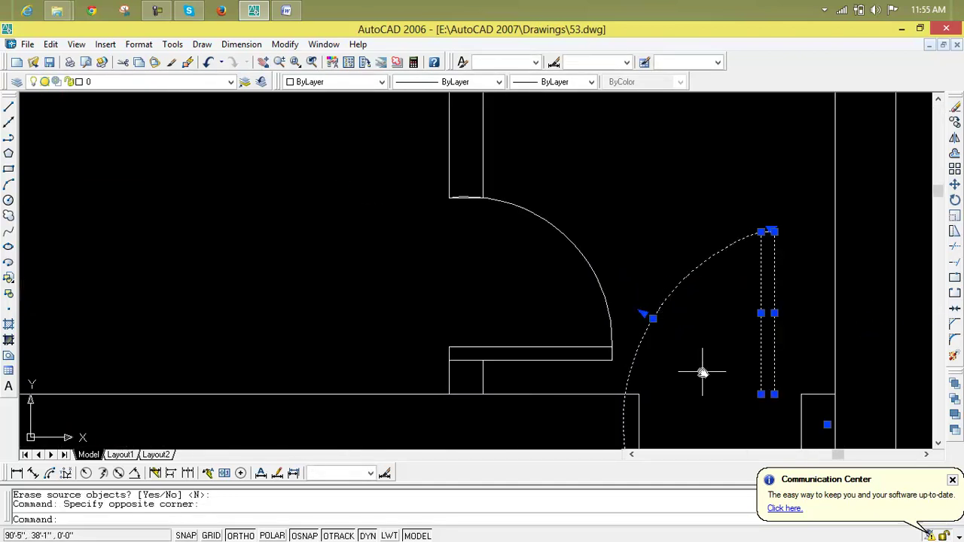
type("m")
key("Return")
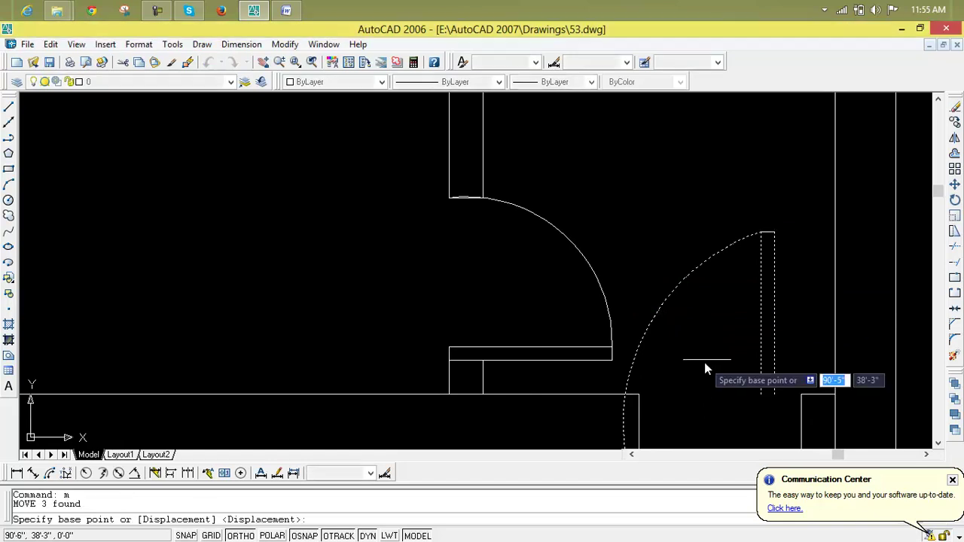
left_click(772, 396)
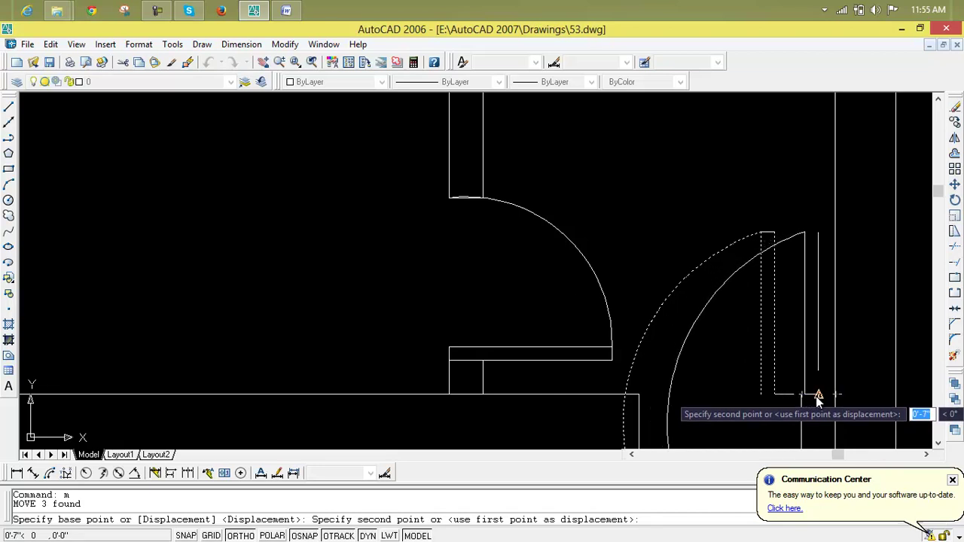
left_click(817, 397)
Step: Stretch the lower end of the moved door's swing arc to the lower corner of the opening's opposite jamb
scroll(688, 408, "down", 4)
middle_click_drag(687, 419, 657, 330)
left_click(653, 329)
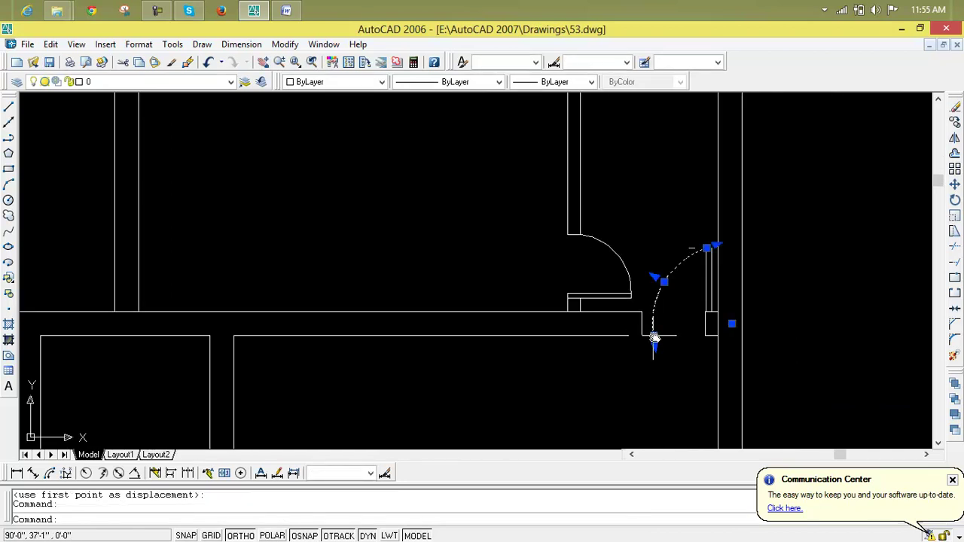
left_click(654, 337)
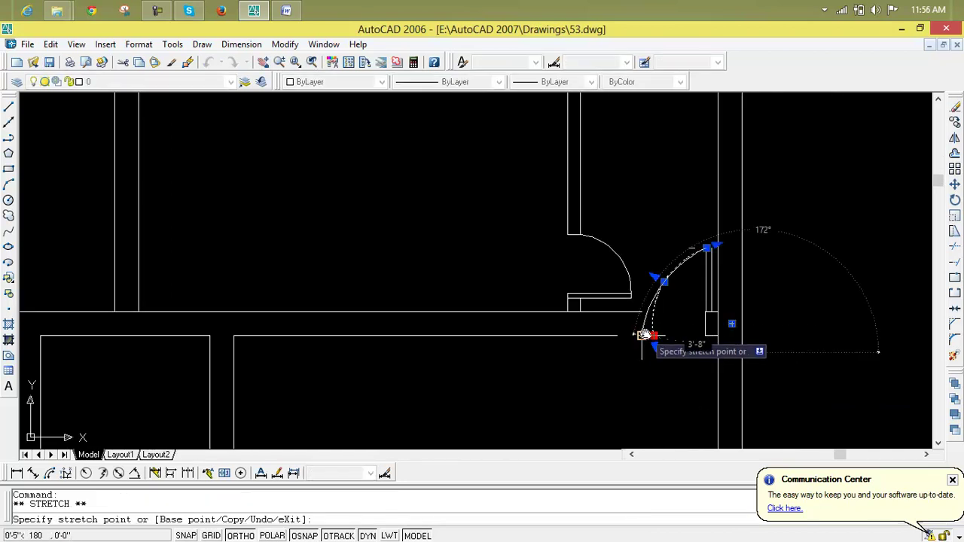
left_click(641, 336)
left_click(674, 344)
key("Escape")
key("Escape")
key("Escape")
Step: Erase the stray short line left at the moved door's former leaf end
scroll(674, 344, "down", 2)
scroll(680, 285, "up", 3)
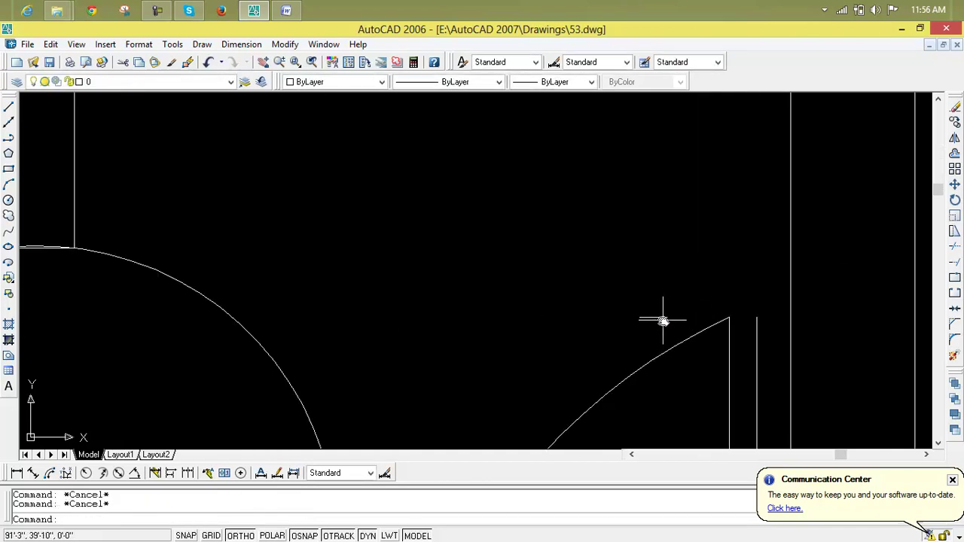
left_click(661, 317)
key("Delete")
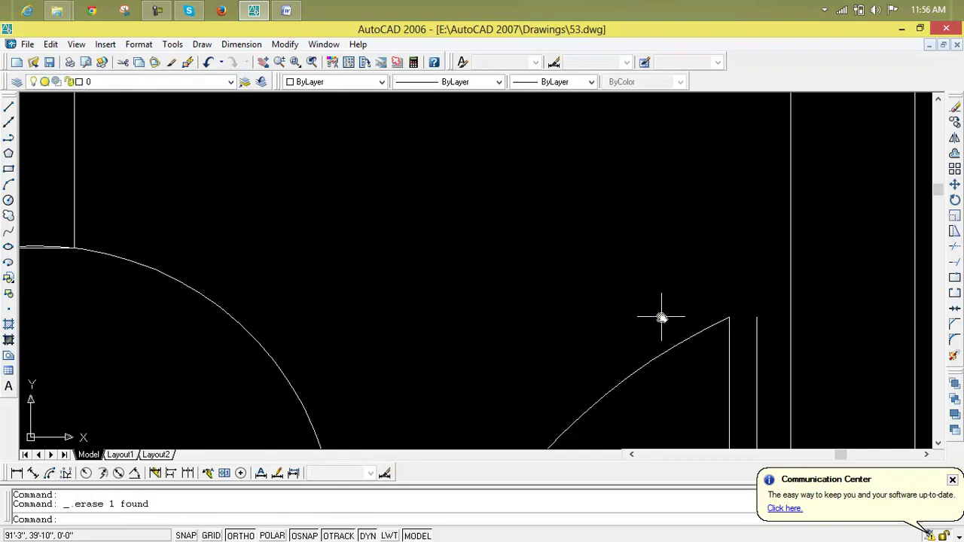
Step: Draw a short line closing the free end of the moved cross-wall door's leaf
type("l")
key("Return")
left_click(756, 317)
left_click(729, 317)
key("Return")
Step: Erase the mirrored cross-wall door's swing arc and leaf lines from the opposite bath's opening
scroll(653, 373, "down", 5)
middle_click_drag(647, 391, 638, 246)
scroll(639, 246, "up", 5)
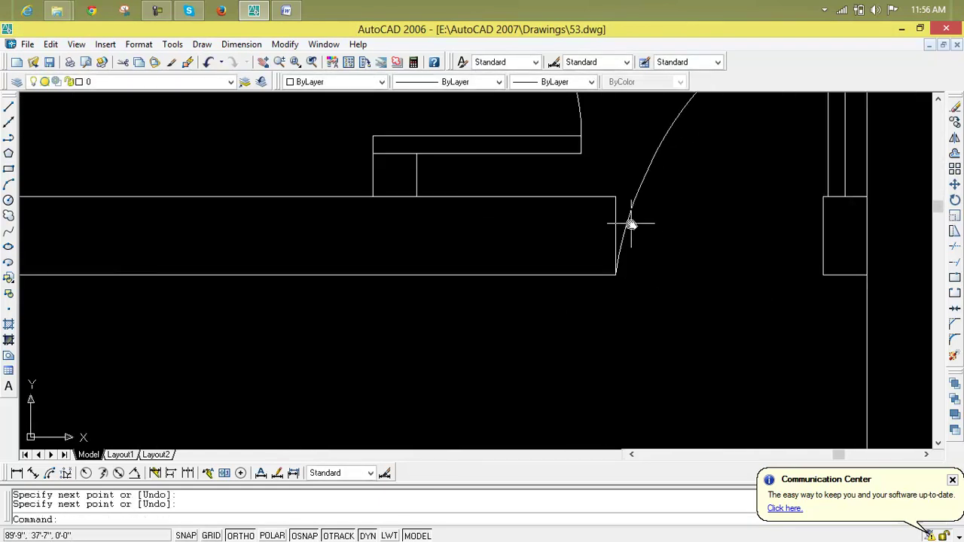
left_click(629, 221)
key("Delete")
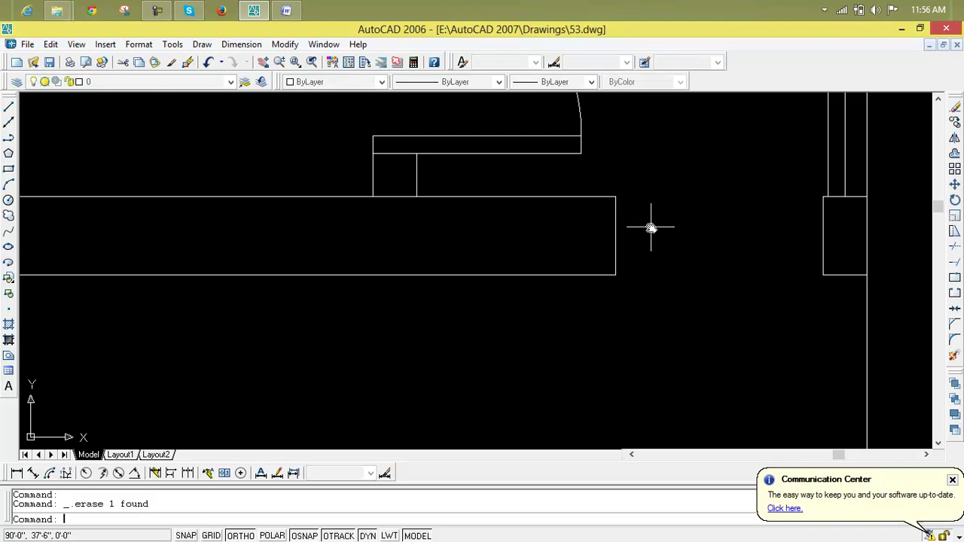
scroll(648, 226, "down", 5)
middle_click_drag(647, 226, 620, 329)
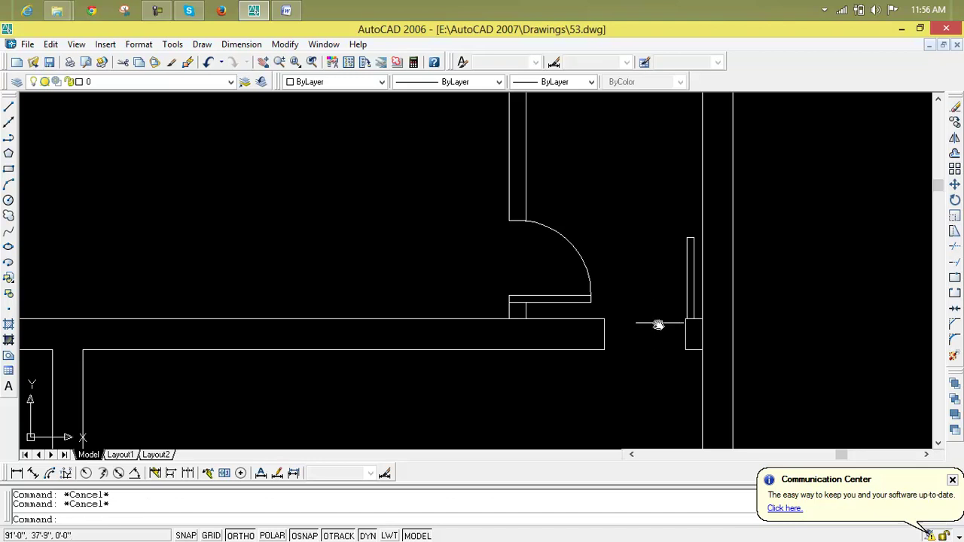
left_click(678, 233)
left_click(694, 273)
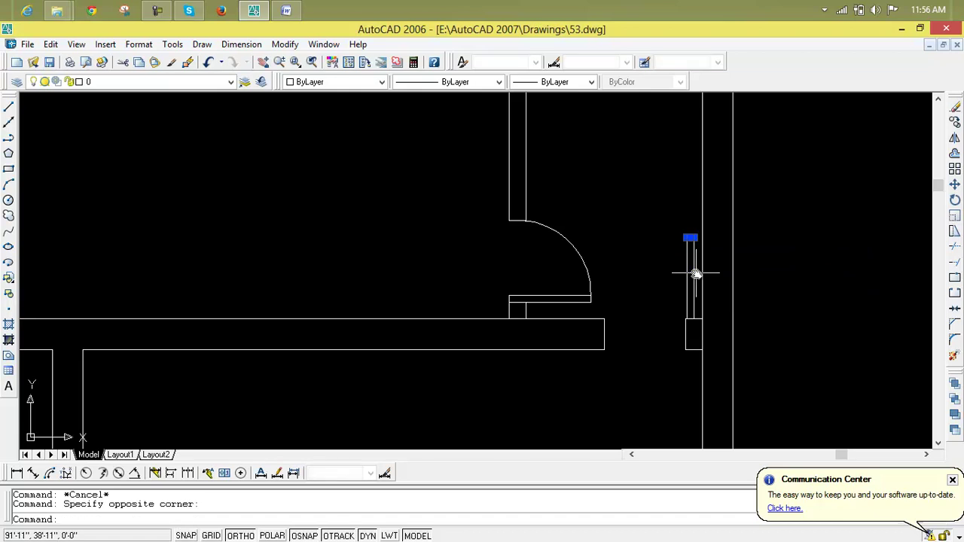
key("Delete")
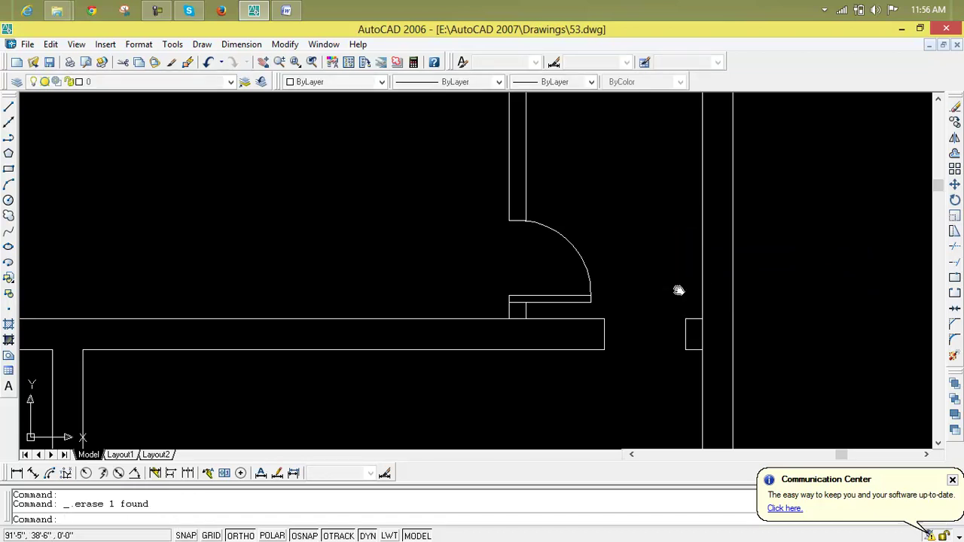
Step: Try to mirror the first bath's cross-wall door, including its lower leaf lines, about the wall between the bedrooms, keeping the original
scroll(684, 281, "down", 4)
scroll(727, 275, "up", 4)
middle_click_drag(727, 276, 429, 269)
mouse_move(472, 134)
middle_mouse_down()
mouse_move(450, 176)
mouse_move(462, 300)
middle_mouse_up()
left_click(494, 218)
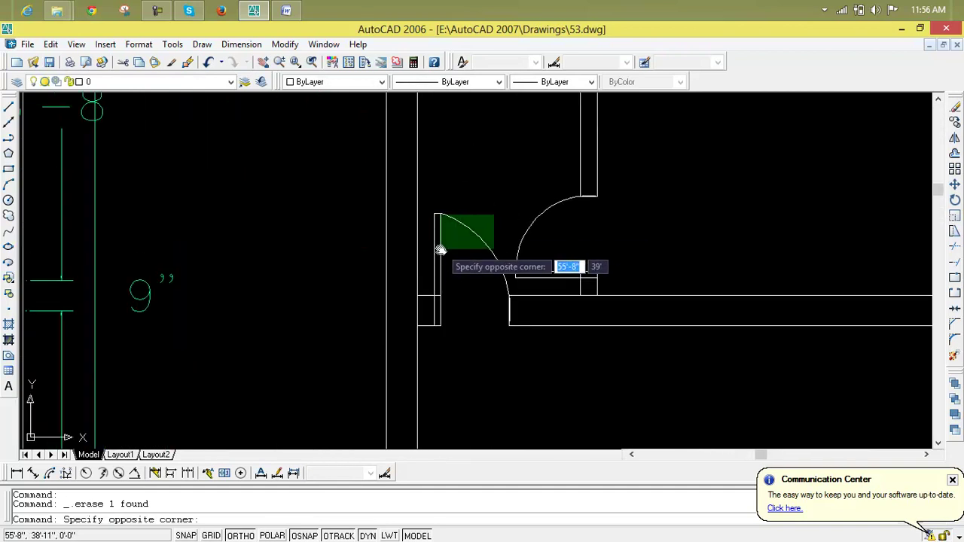
left_click(430, 261)
scroll(450, 333, "up", 4)
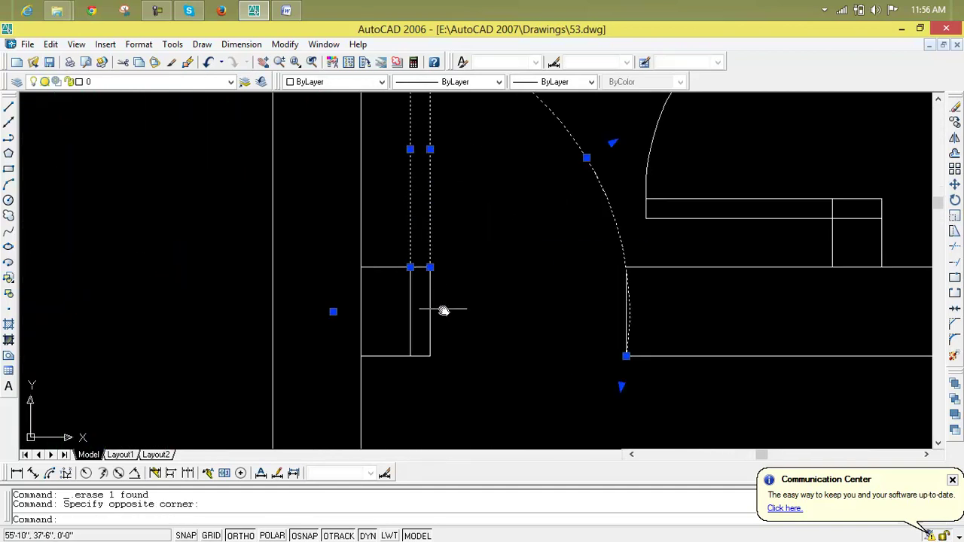
left_click(445, 314)
left_click(399, 312)
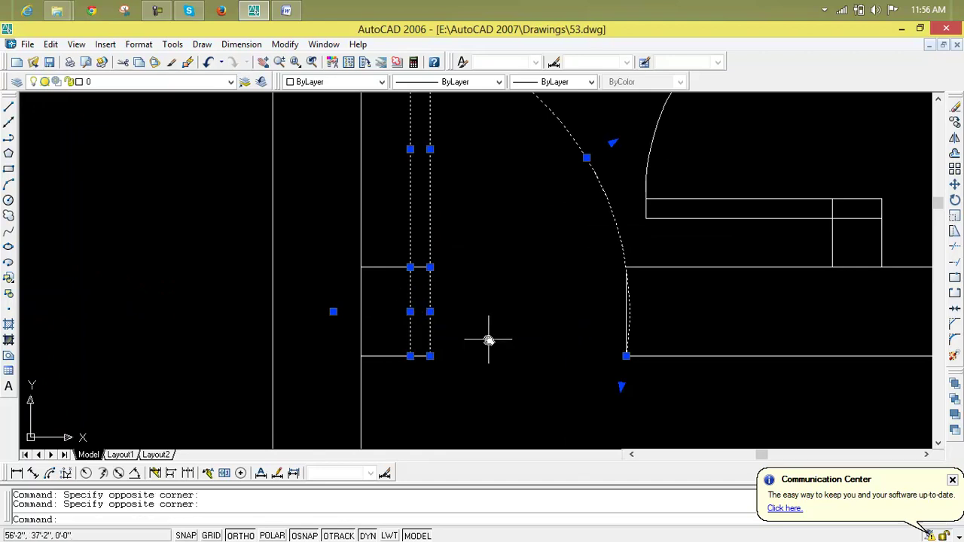
type("mi")
key("Return")
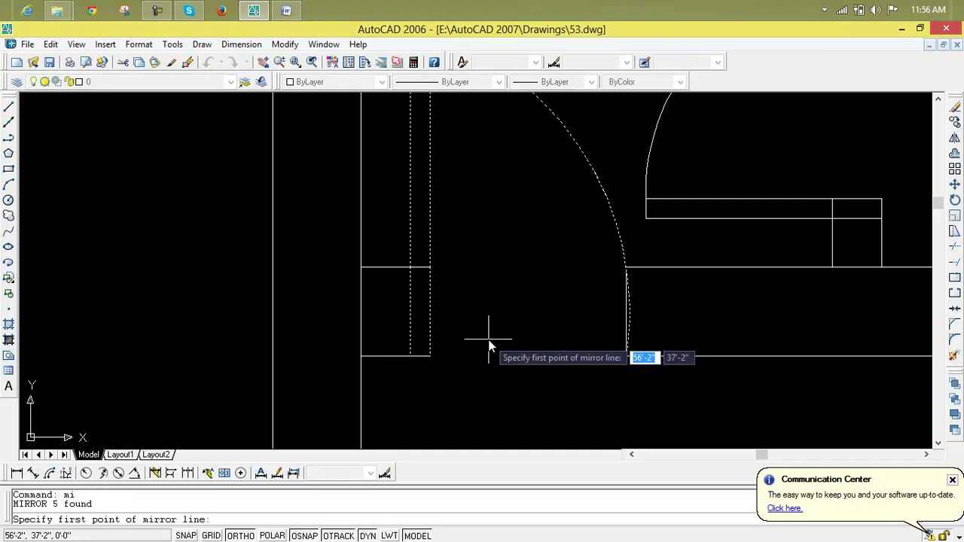
scroll(490, 339, "down", 4)
middle_click_drag(610, 341, 189, 335)
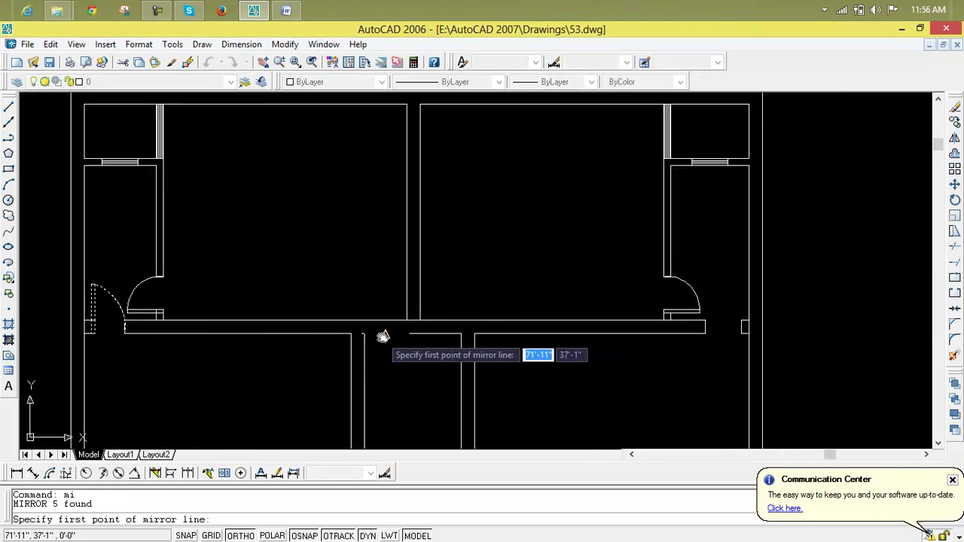
left_click(412, 321)
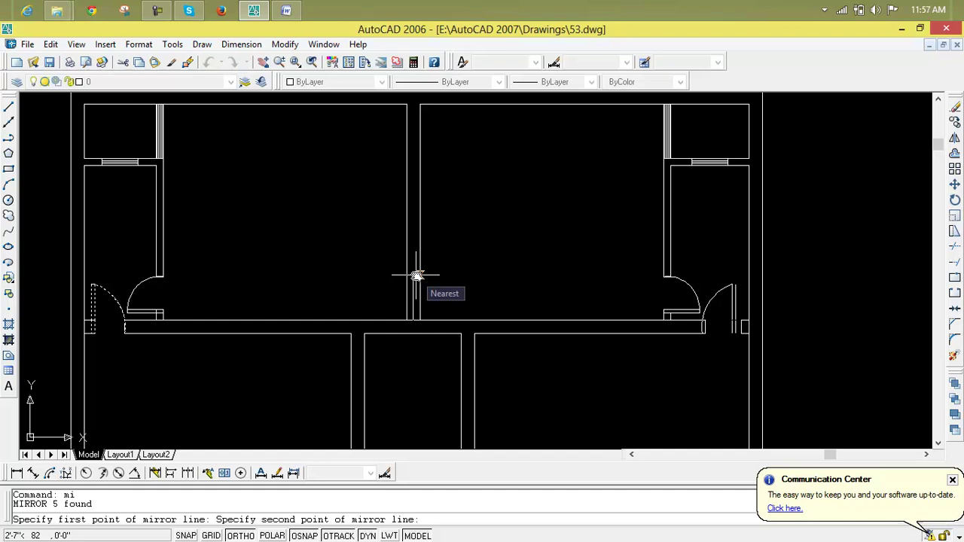
left_click(416, 276)
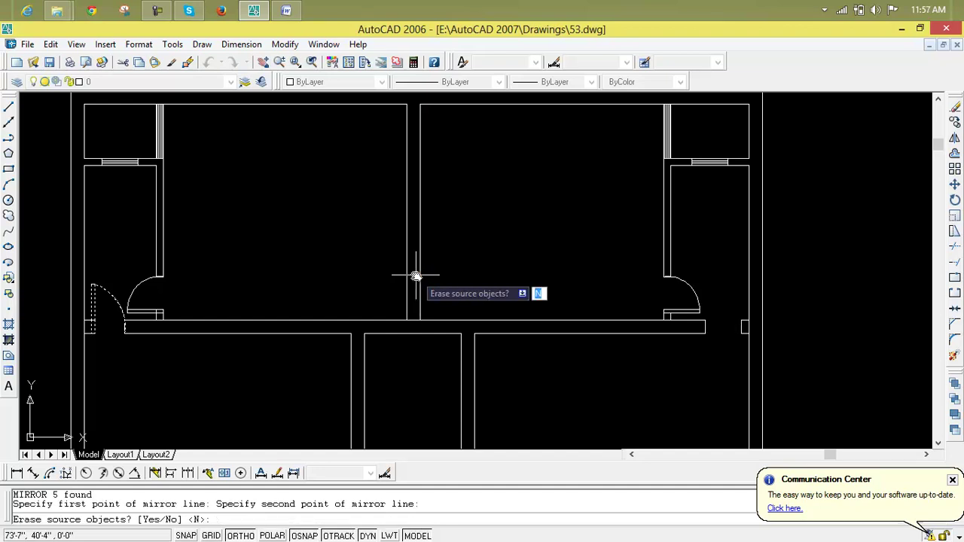
key("Return")
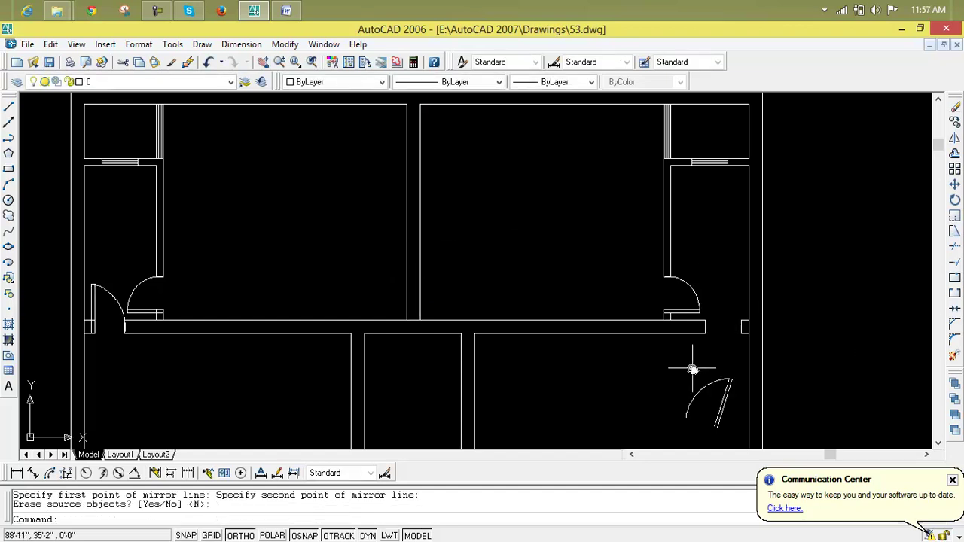
Step: Erase the tilted mirrored door copy below the opposite bath, including its detached leaf line segments
scroll(696, 369, "down", 4)
scroll(693, 391, "down", 2)
scroll(678, 362, "up", 10)
left_click(660, 269)
left_click(548, 199)
key("Delete")
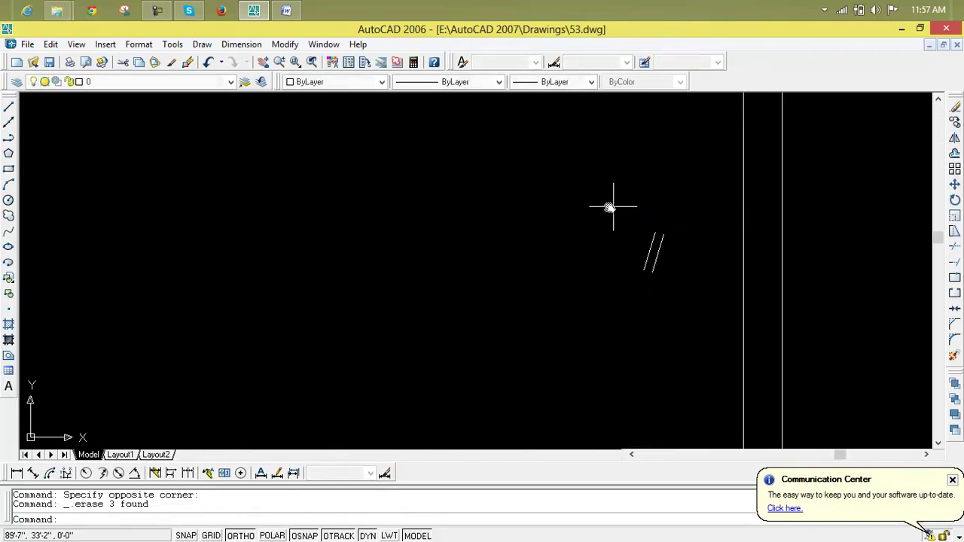
scroll(640, 201, "down", 1)
left_click(646, 200)
left_click(640, 299)
key("Delete")
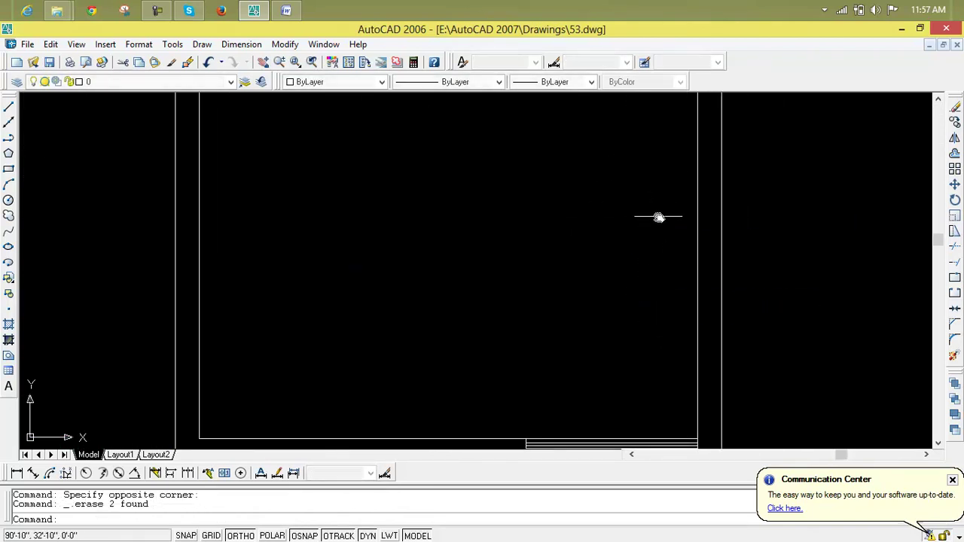
scroll(658, 218, "up", 5)
mouse_move(656, 213)
middle_mouse_down()
mouse_move(608, 302)
mouse_move(608, 290)
mouse_move(594, 375)
middle_mouse_up()
scroll(609, 301, "down", 5)
scroll(595, 375, "up", 10)
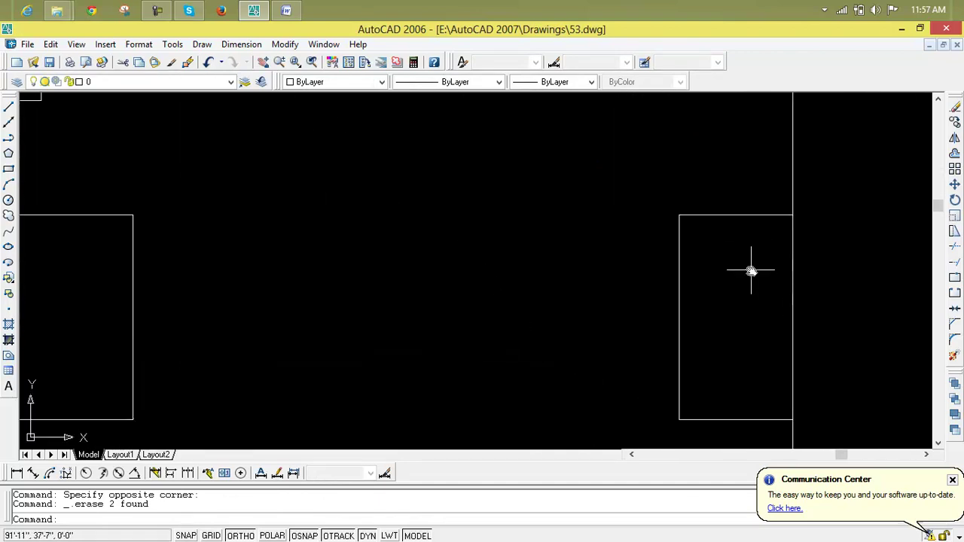
type("d")
key("Return")
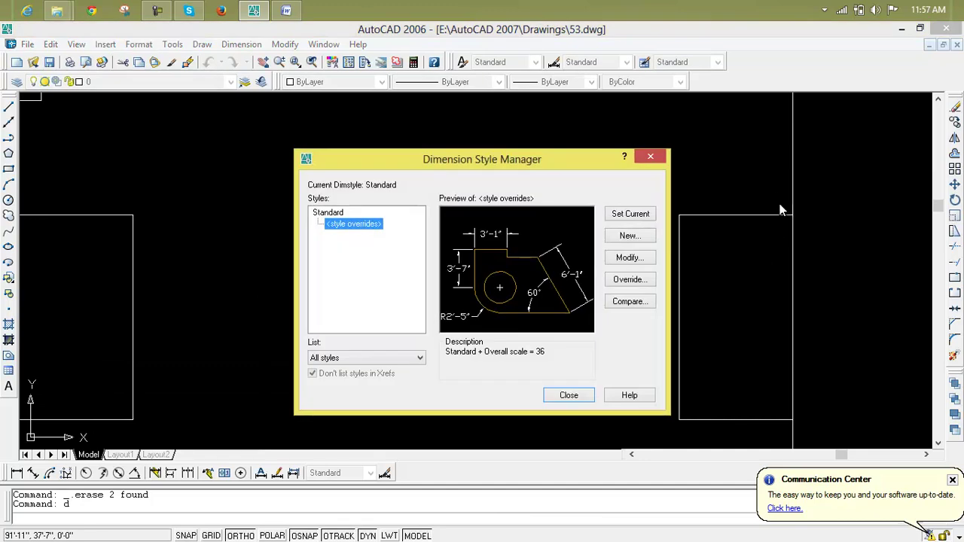
left_click(651, 157)
key("Escape")
key("Escape")
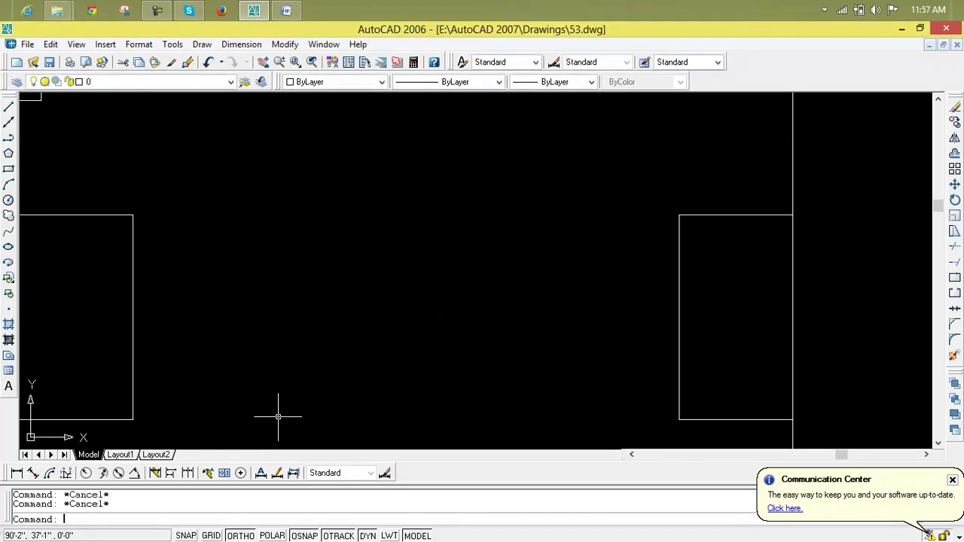
Step: Add an aligned dimension across the width of the wall stub between the outer wall and the opposite bath's door opening
left_click(33, 473)
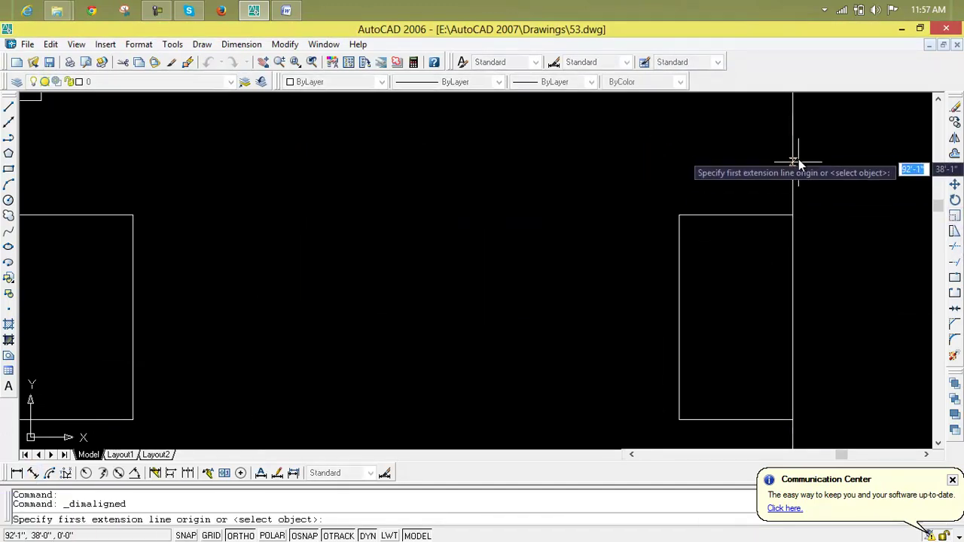
left_click(792, 216)
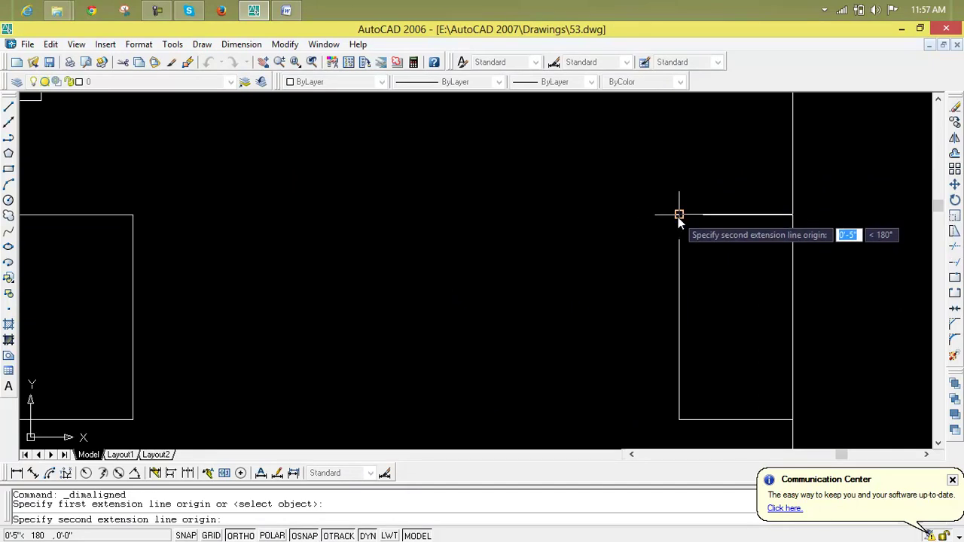
left_click(679, 215)
left_click(640, 149)
scroll(654, 226, "down", 5)
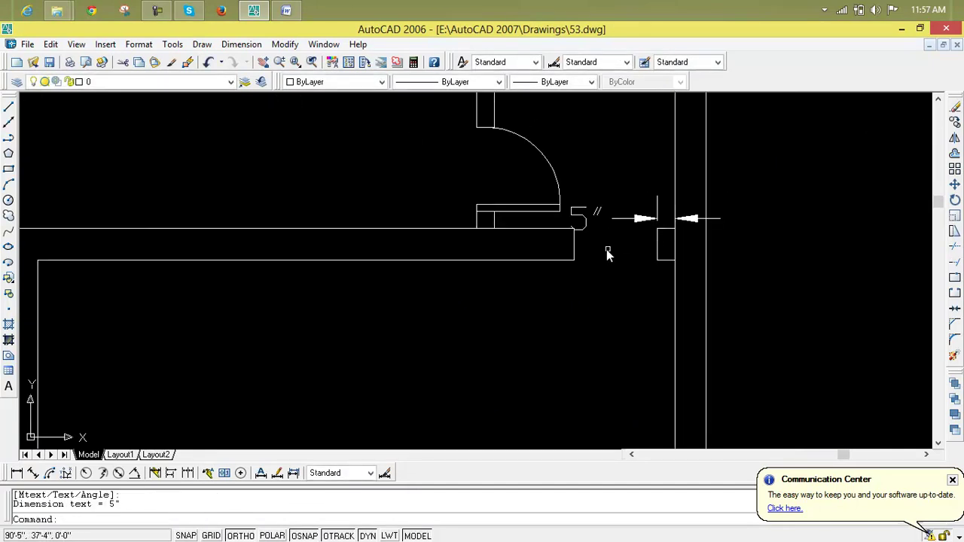
Step: Examine the door positions and dimensions around the bath's two doors in the labelled plan
scroll(613, 252, "down", 4)
mouse_move(612, 253)
middle_mouse_down()
mouse_move(792, 225)
mouse_move(911, 240)
middle_mouse_up()
middle_click_drag(272, 229, 893, 239)
scroll(137, 221, "up", 2)
scroll(216, 227, "up", 5)
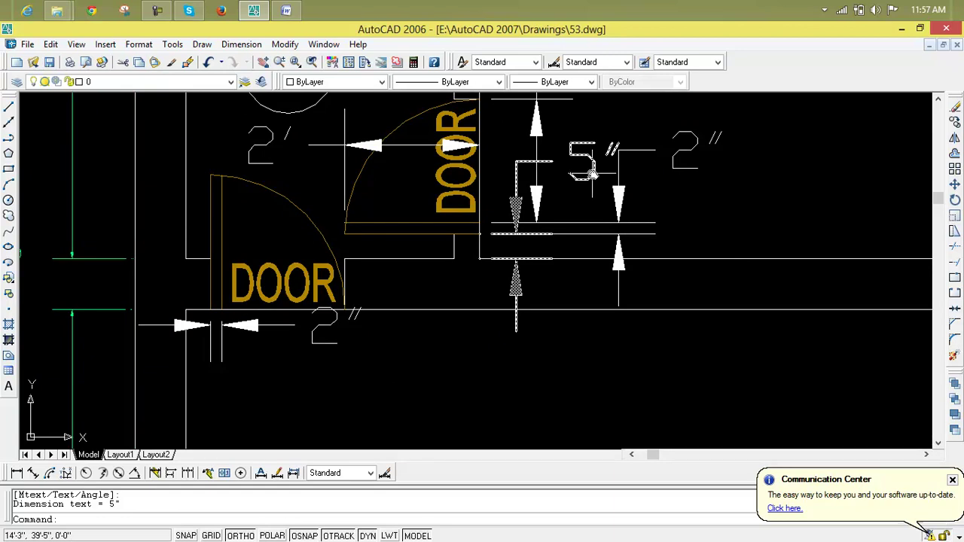
scroll(592, 173, "down", 8)
mouse_move(596, 181)
middle_mouse_down()
mouse_move(455, 225)
mouse_move(437, 344)
middle_mouse_up()
scroll(394, 244, "up", 5)
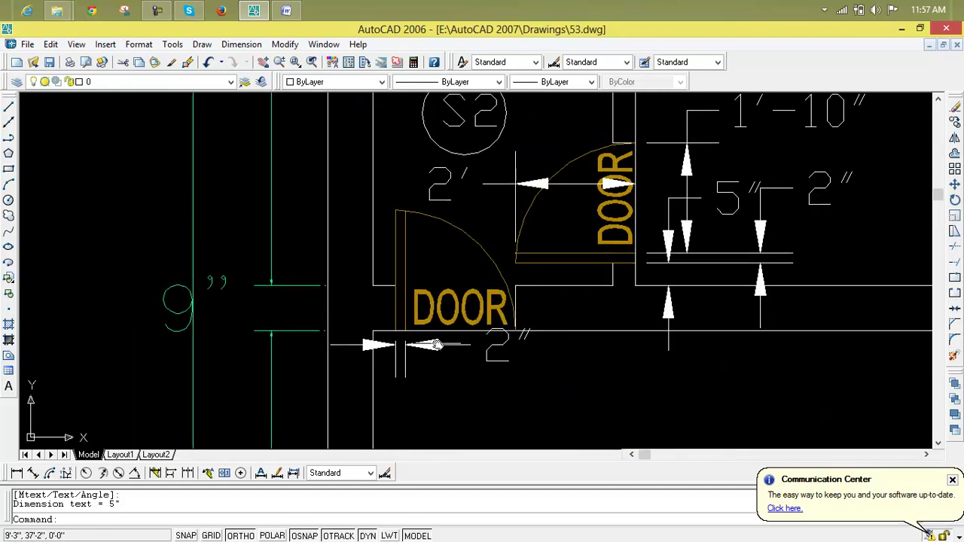
Step: Copy the labelled plan's cross-wall bath door by its leaf base to the trimmed cross-wall opening of the unlabelled plan's opposite bath
left_click(467, 211)
left_click(388, 250)
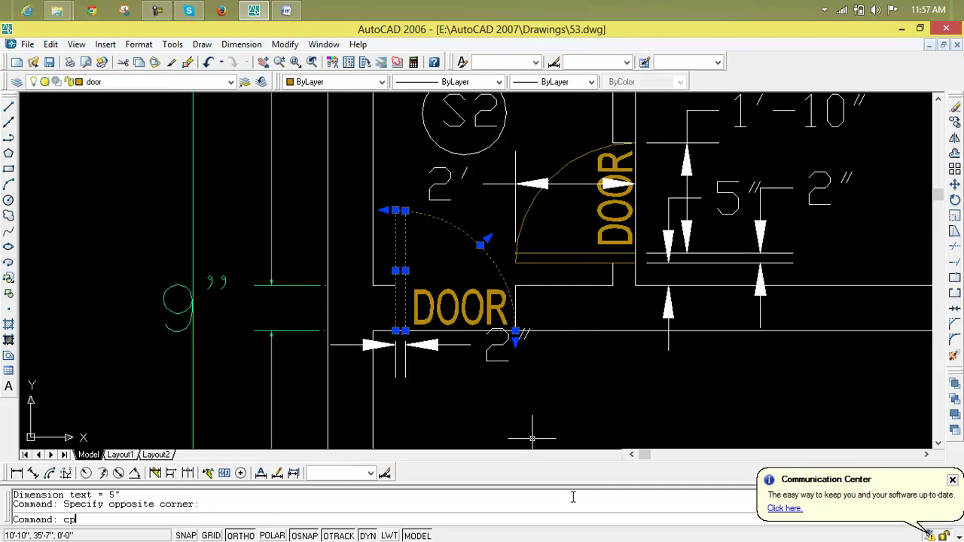
type("cp")
key("Return")
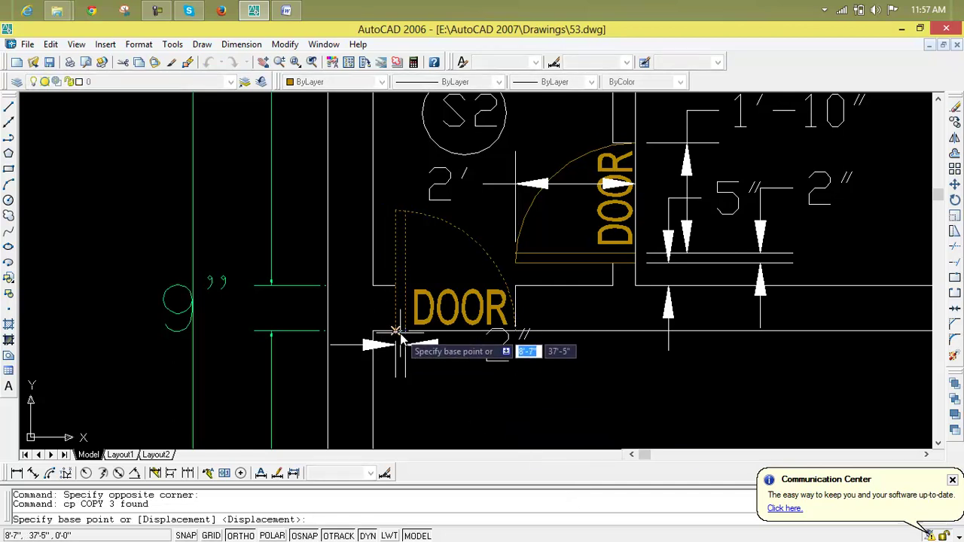
scroll(397, 334, "up", 6)
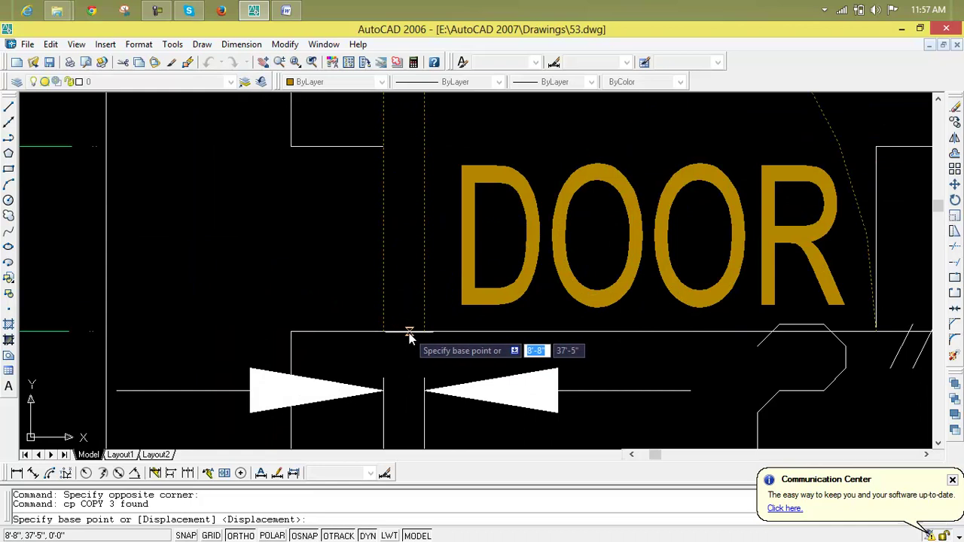
left_click(402, 336)
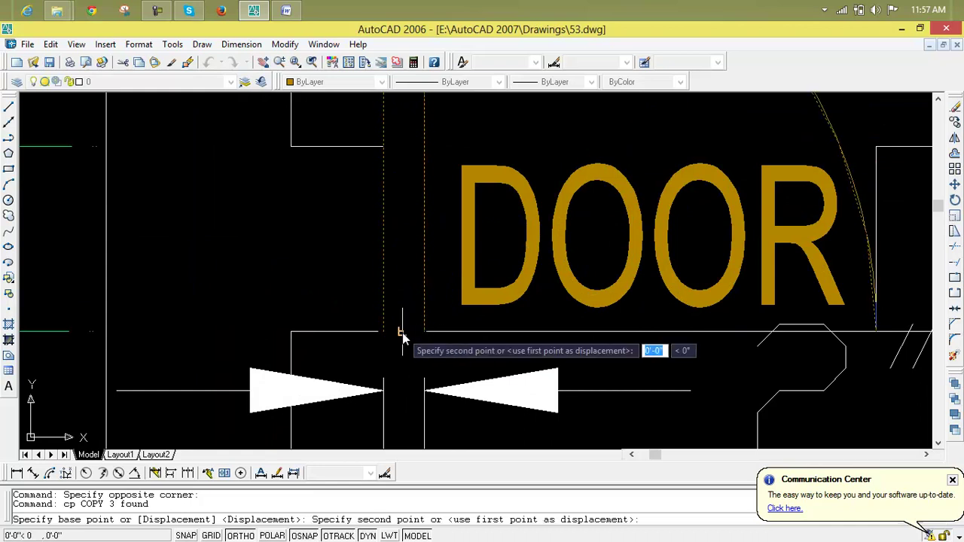
scroll(553, 357, "down", 12)
middle_click_drag(670, 357, 4, 357)
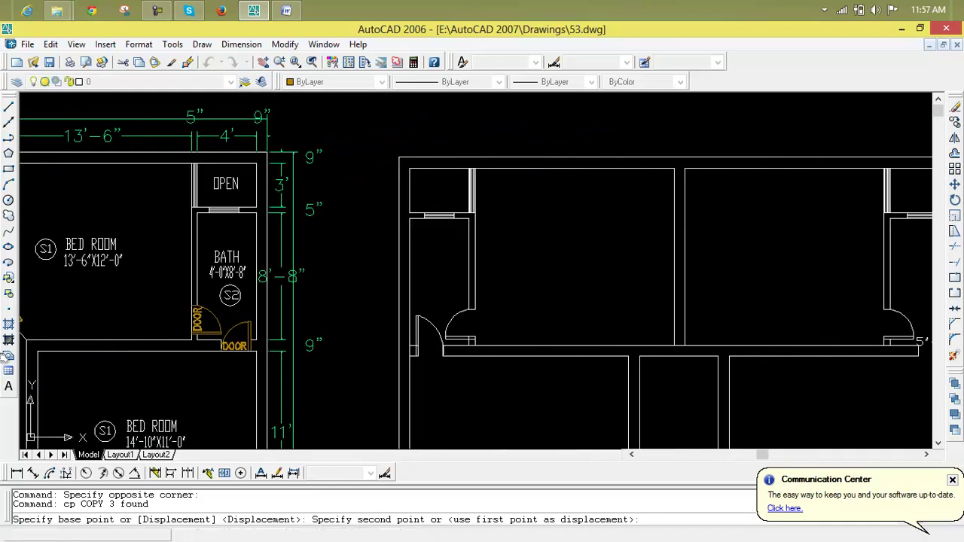
middle_click_drag(770, 359, 344, 348)
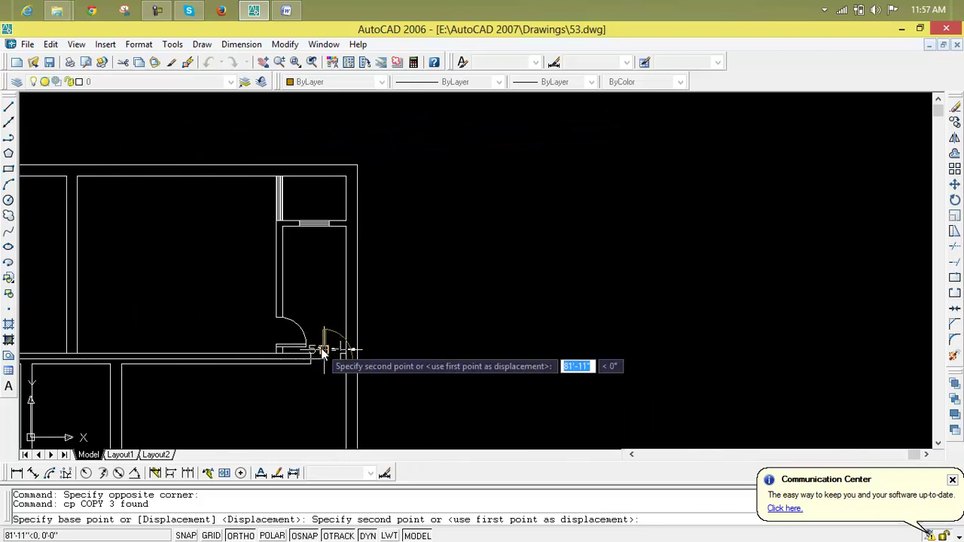
scroll(322, 353, "up", 4)
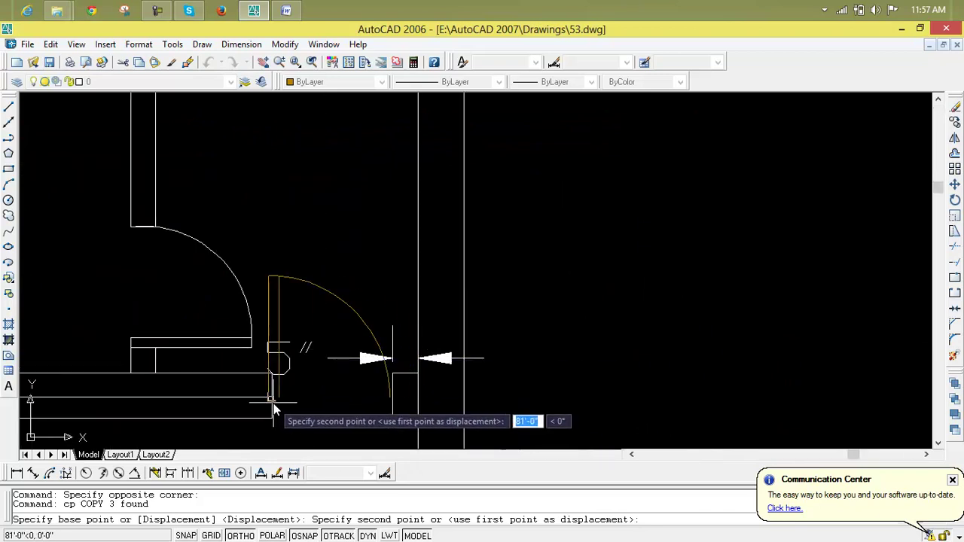
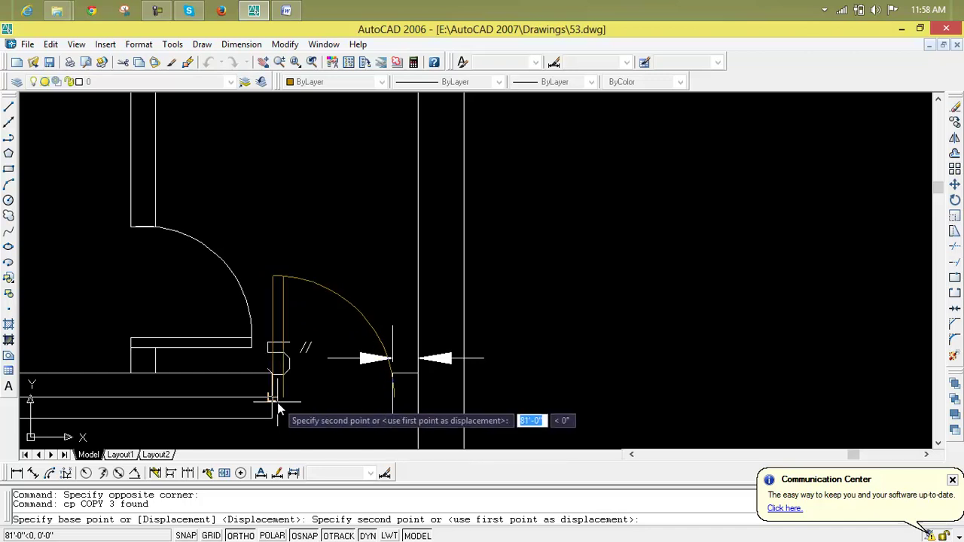
Step: Cancel the pending door copy and delete the 5" dimension beside the wall opening
key("Escape")
key("Escape")
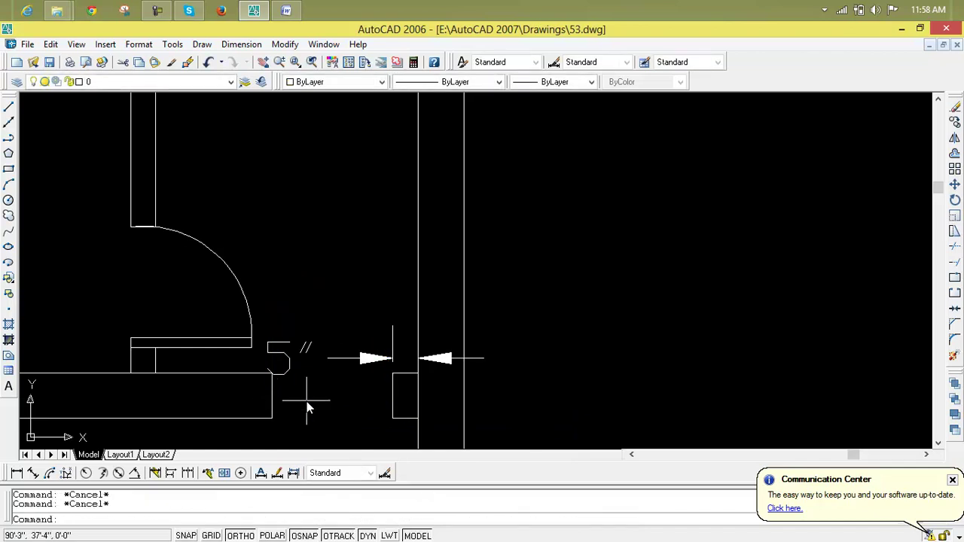
left_click(332, 356)
left_click(334, 356)
left_click(346, 358)
key("Delete")
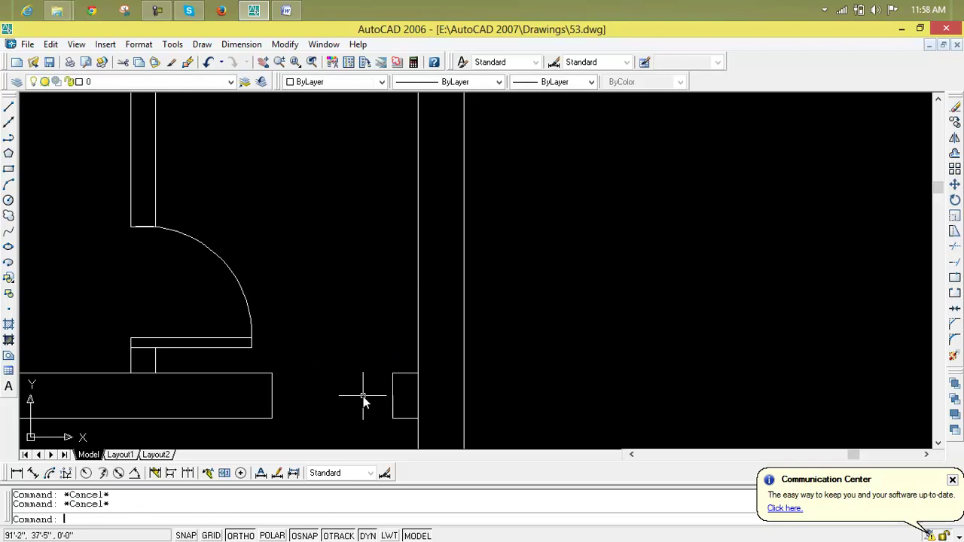
Step: Draw a 2' vertical line upward from the midpoint of the short wall stub's end at the door opening
type("l")
key("Return")
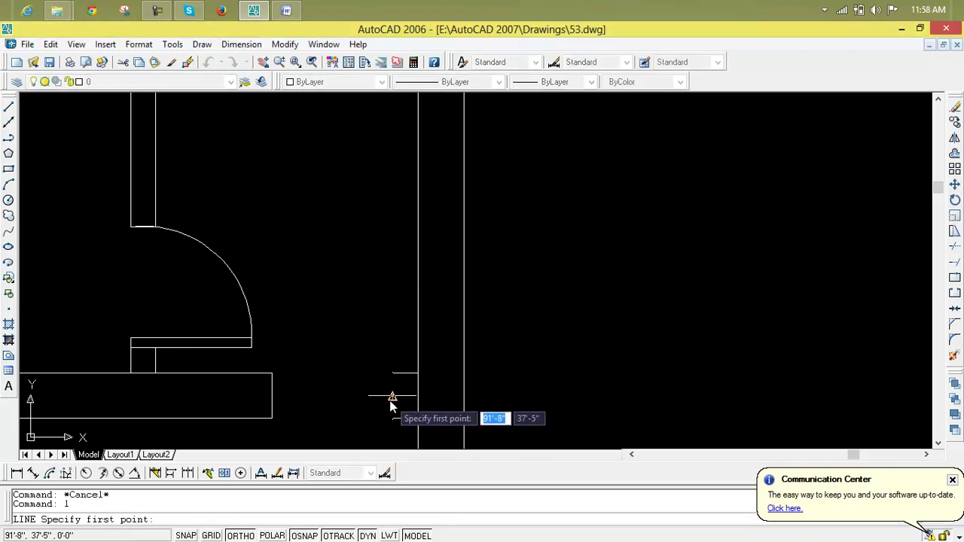
left_click(393, 397)
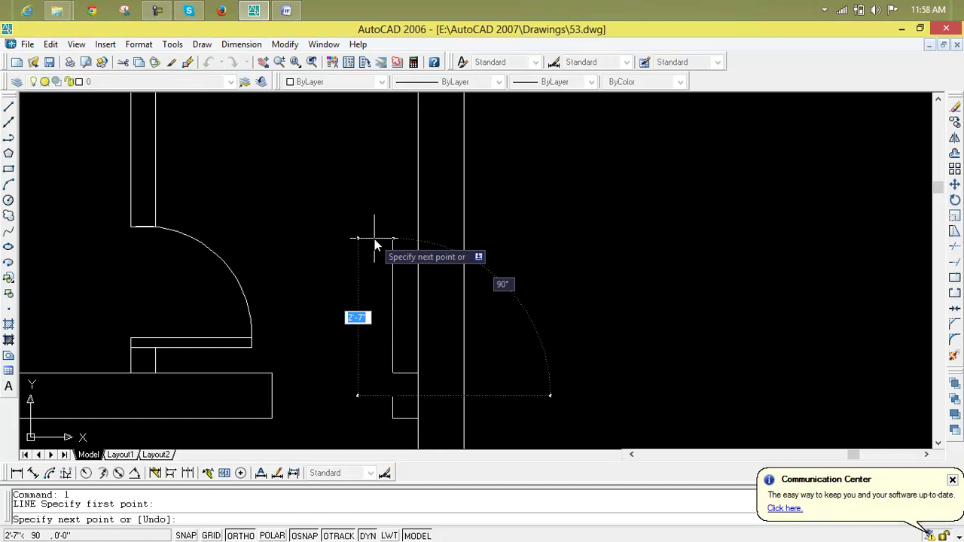
type("2")
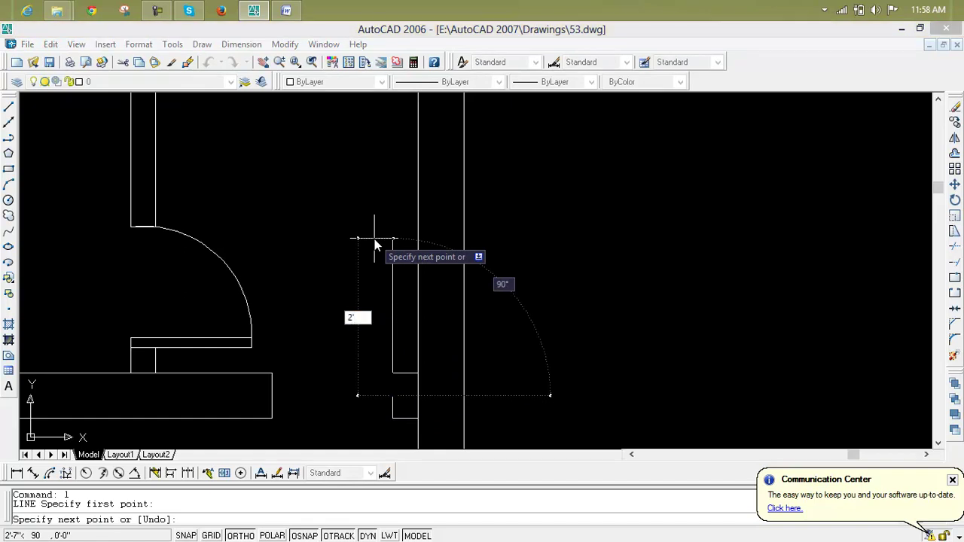
type("'")
key("Return")
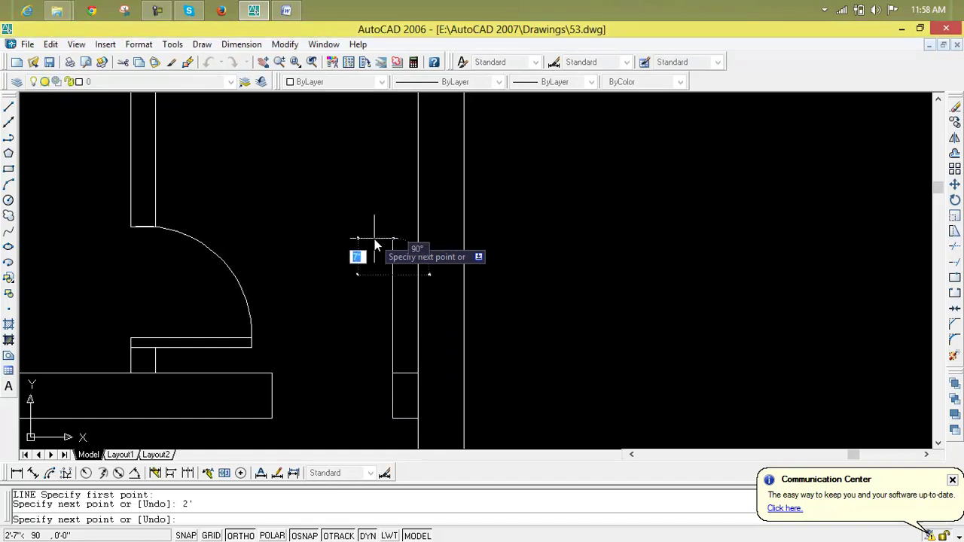
key("Escape")
key("Escape")
Step: Offset the new vertical door line by 2" toward the opening to give the door leaf its thickness
type("o")
key("Return")
type("2\"")
key("Return")
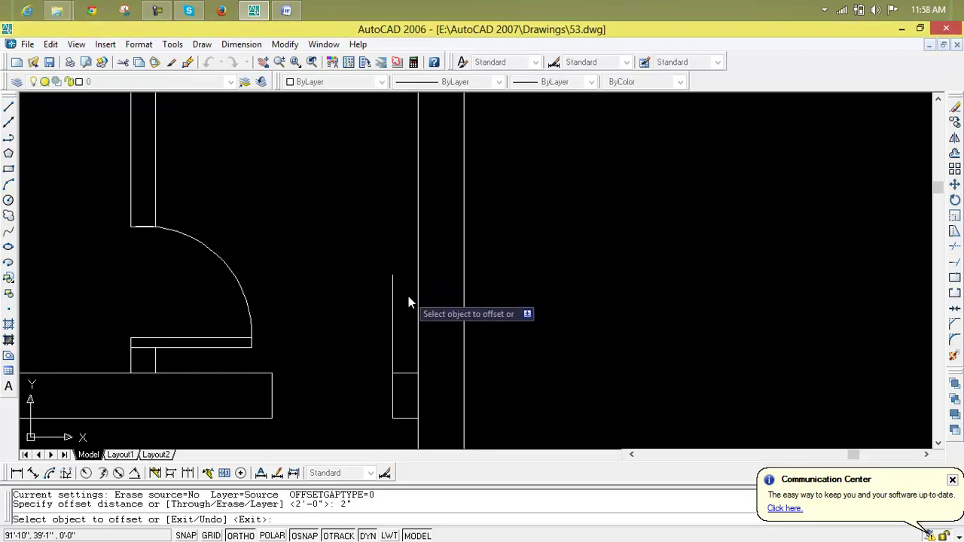
left_click(393, 302)
left_click(377, 317)
key("Escape")
key("Escape")
key("Escape")
Step: Draw a short horizontal line across the bottom of the door leaf, starting at the offset line's lower end
type("l")
key("Return")
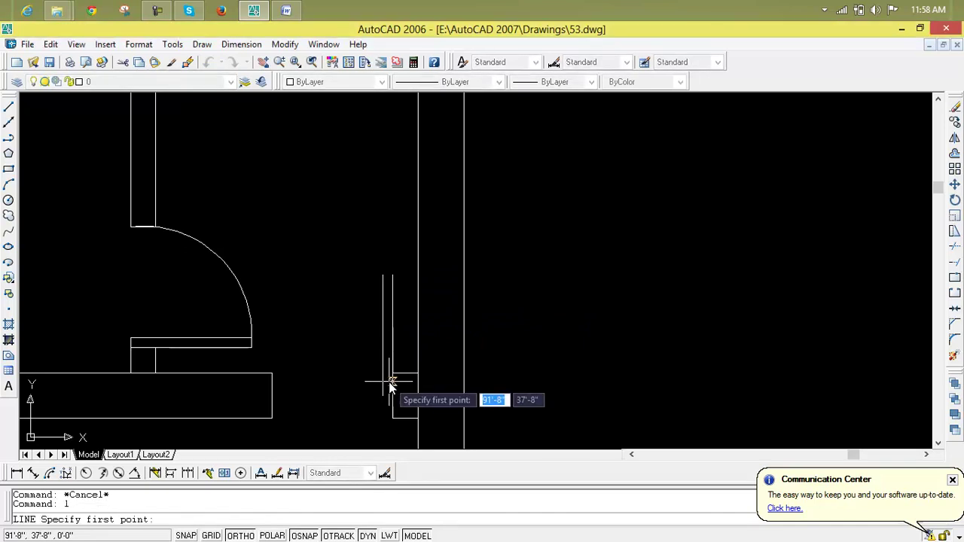
left_click(383, 393)
left_click(403, 394)
key("Return")
key("Escape")
key("Escape")
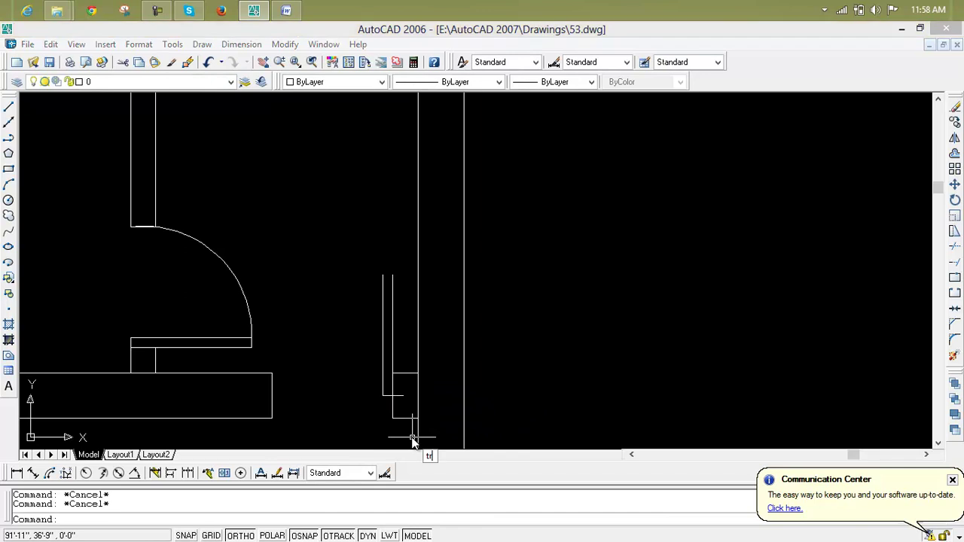
Step: Trim the part of the door leaf's bottom line that projects into the wall stub
type("tr")
key("Return")
key("Return")
left_click(399, 394)
key("Escape")
key("Escape")
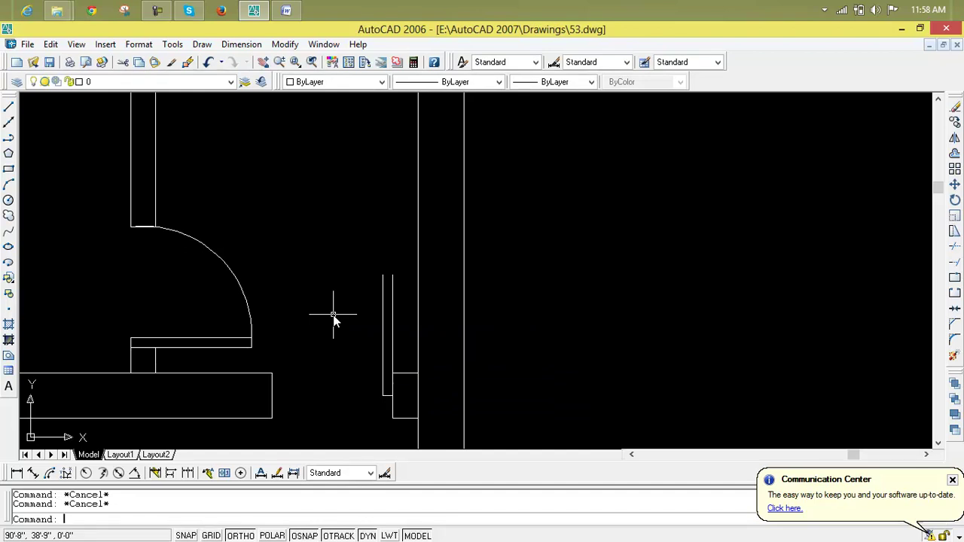
Step: Draw the door swing arc from the opposite wall end's lower corner through its upper corner to the top of the door leaf
type("arc")
key("Return")
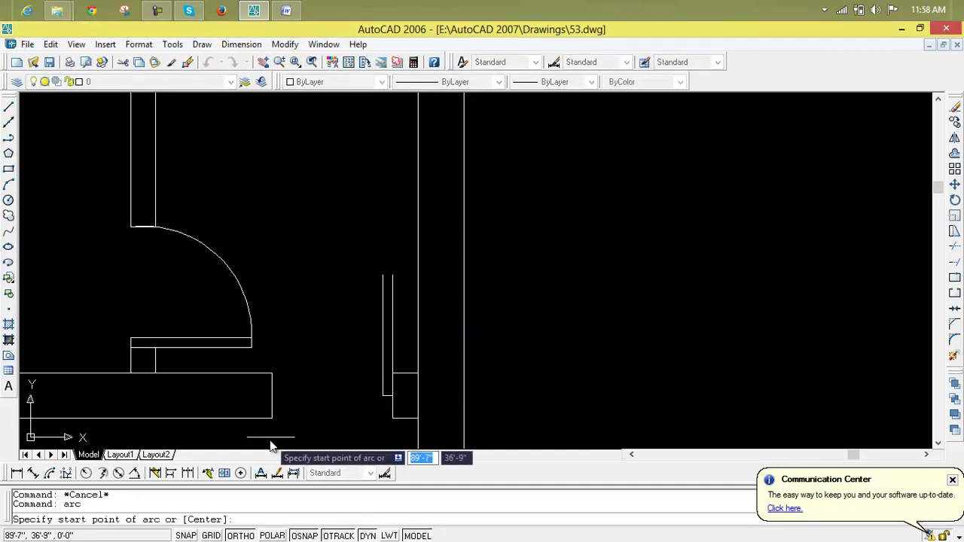
left_click(275, 422)
left_click(271, 374)
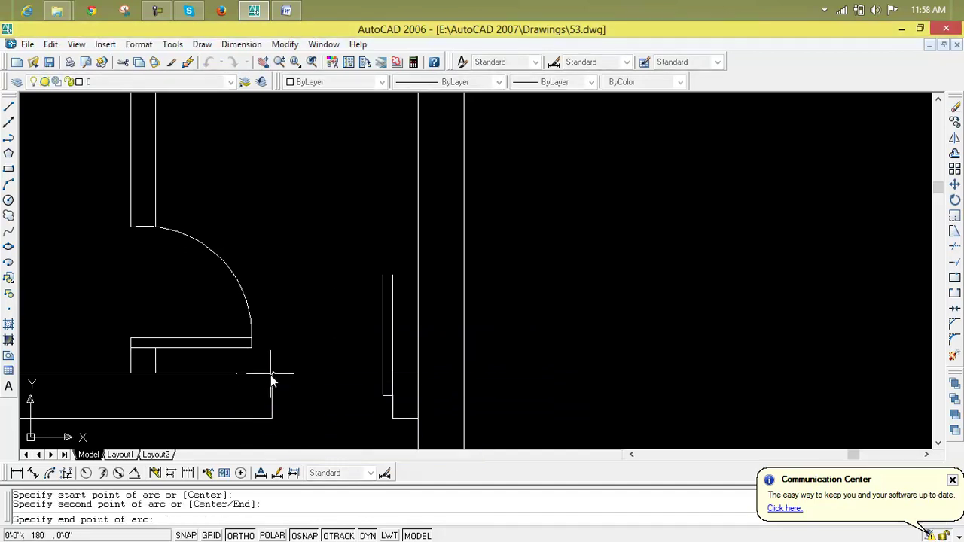
left_click(392, 274)
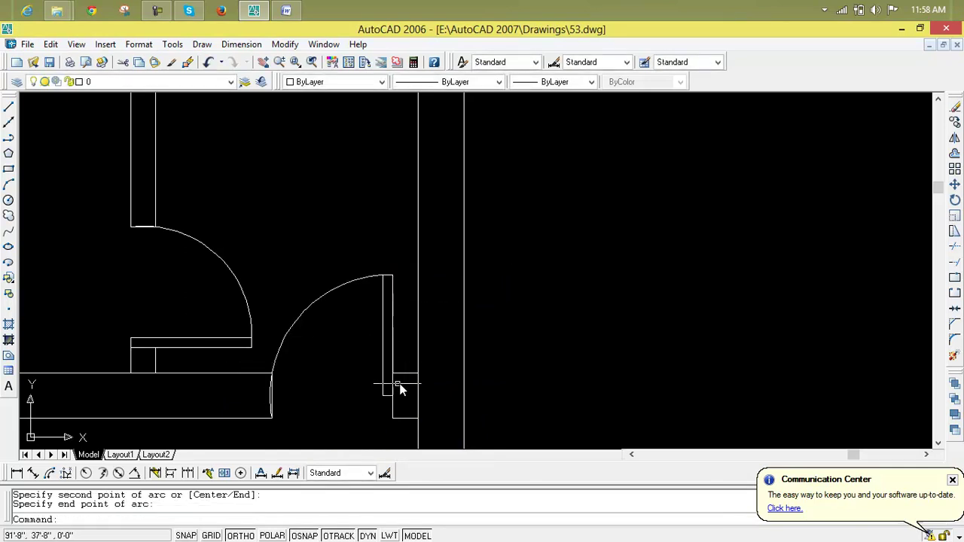
Step: Measure the lobby width between the lower ends of the two angled doors in the reference plan
scroll(355, 379, "down", 3)
scroll(355, 378, "down", 5)
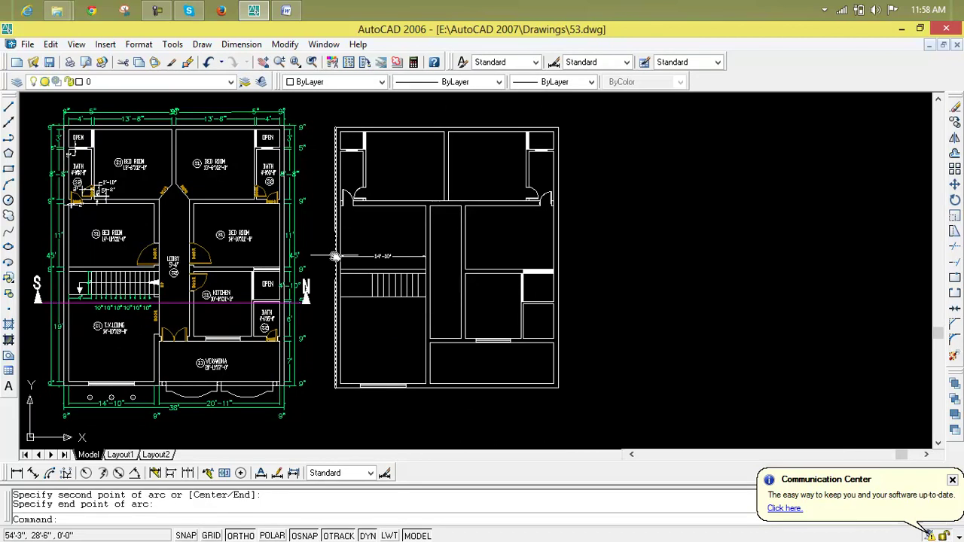
scroll(179, 194, "up", 4)
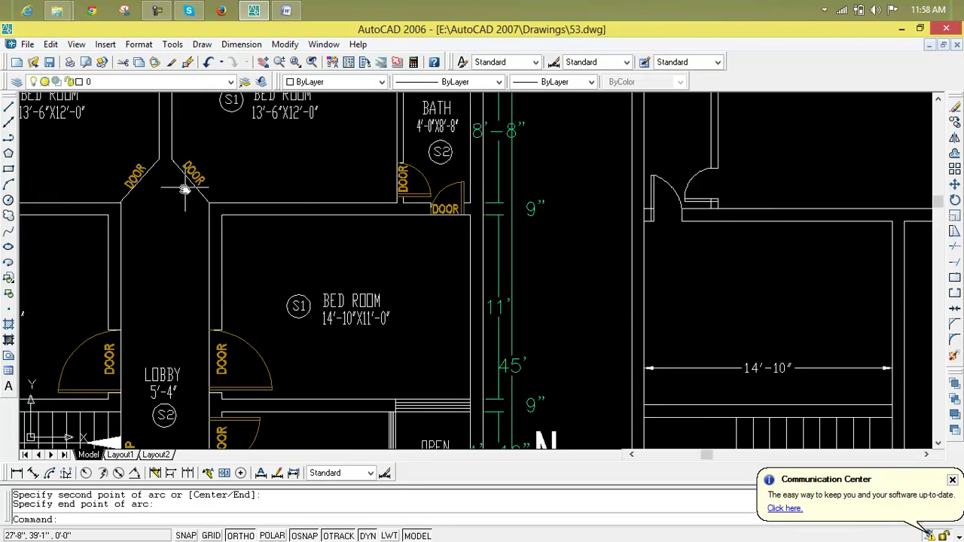
scroll(193, 177, "down", 4)
scroll(466, 335, "down", 1)
scroll(469, 336, "up", 2)
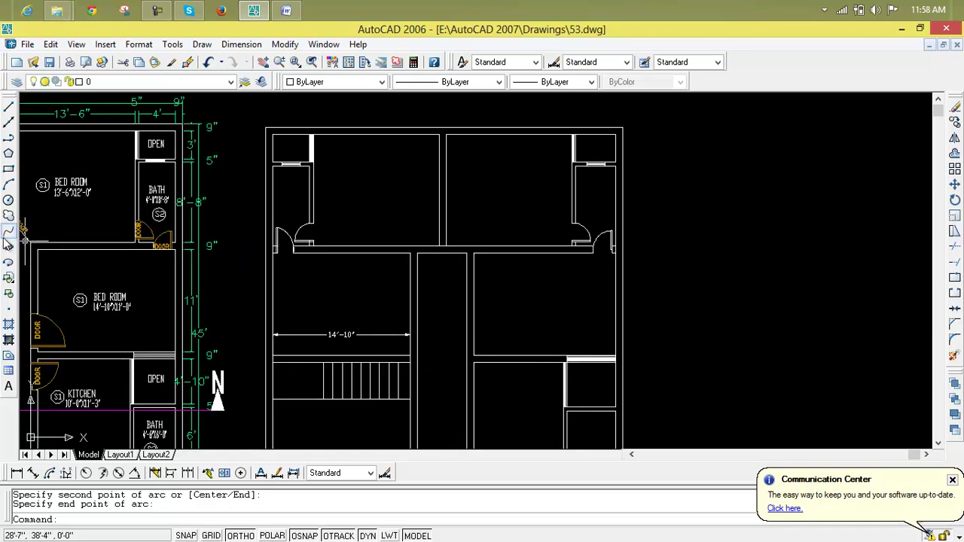
scroll(41, 193, "down", 2)
scroll(115, 221, "down", 2)
middle_click_drag(94, 216, 305, 217)
scroll(260, 221, "up", 6)
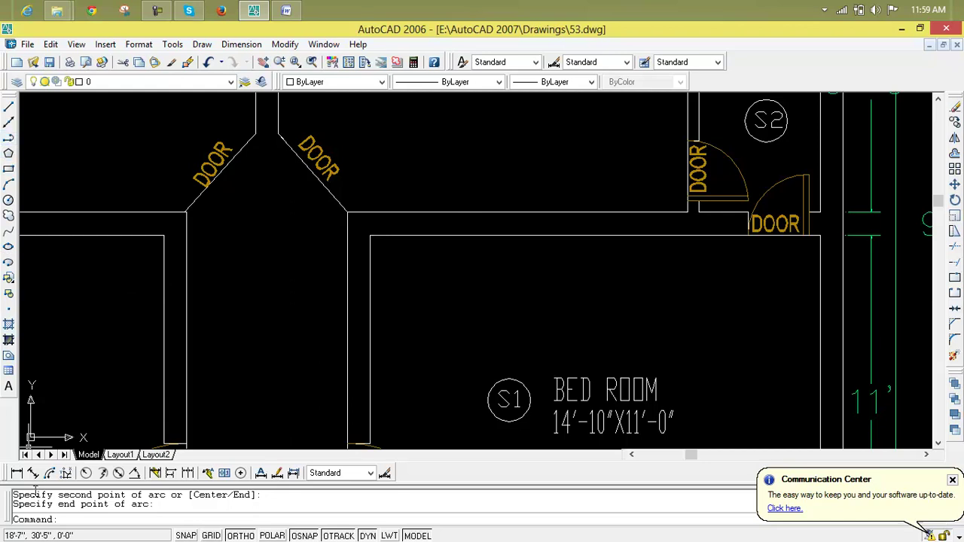
left_click(17, 473)
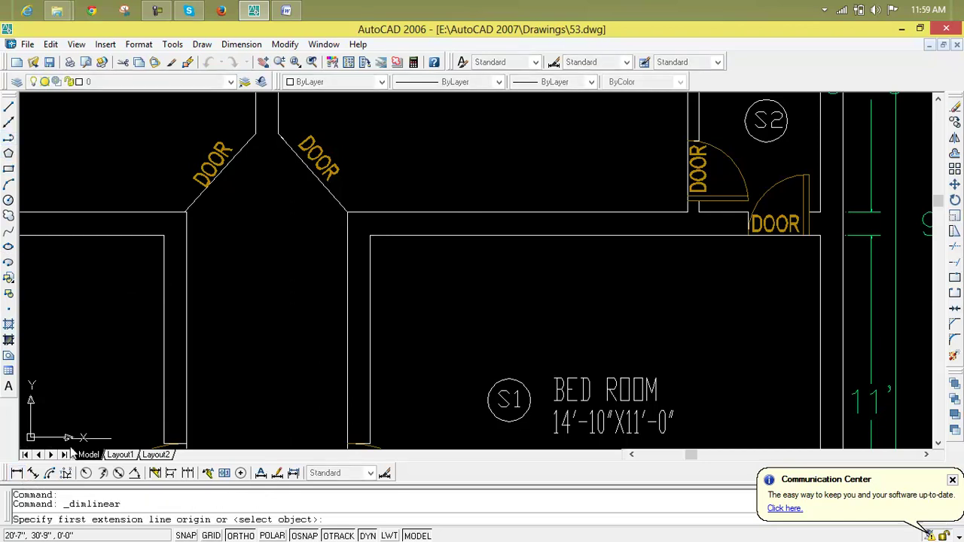
left_click(184, 213)
left_click(347, 213)
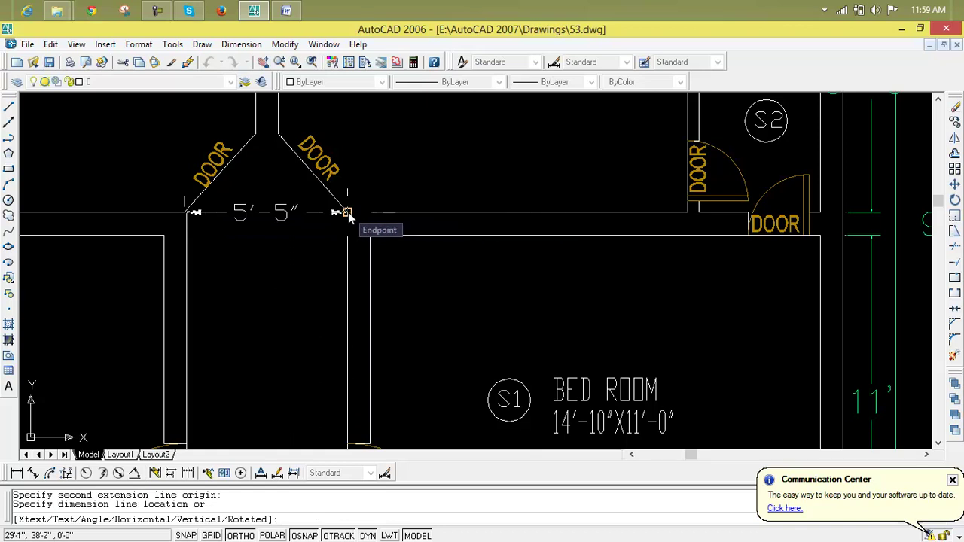
key("Escape")
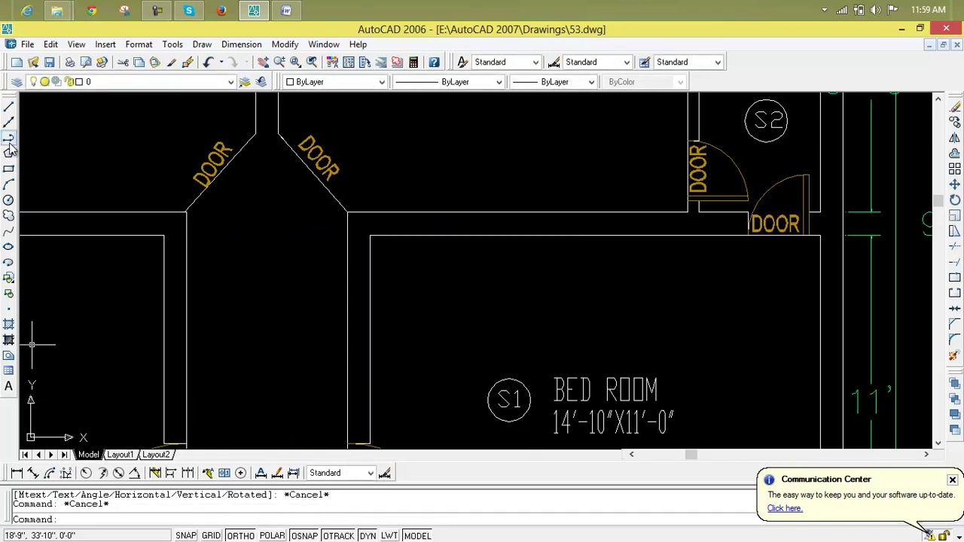
Step: Draw a helper line across the reference plan's lobby between the lower ends of the two angled doors
left_click(9, 107)
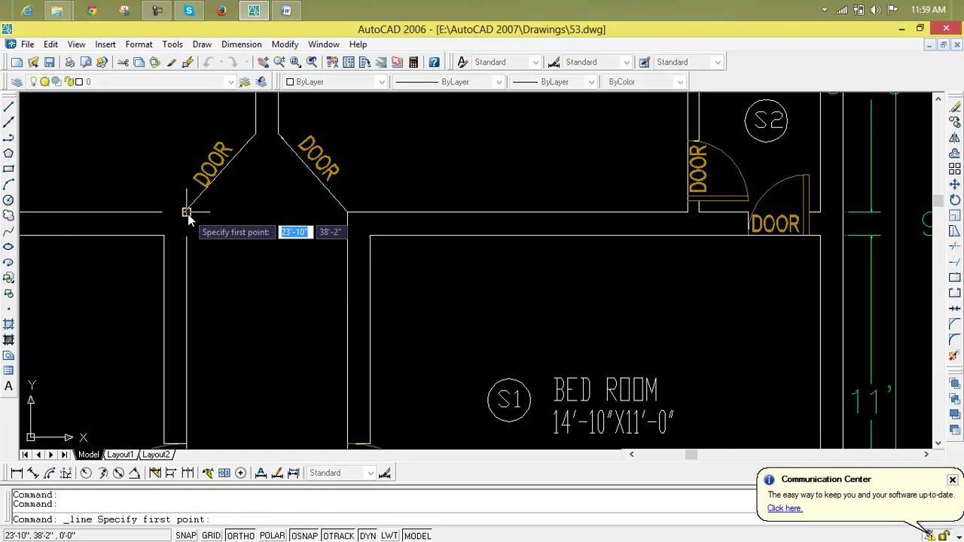
left_click(186, 212)
left_click(348, 214)
key("Return")
key("Return")
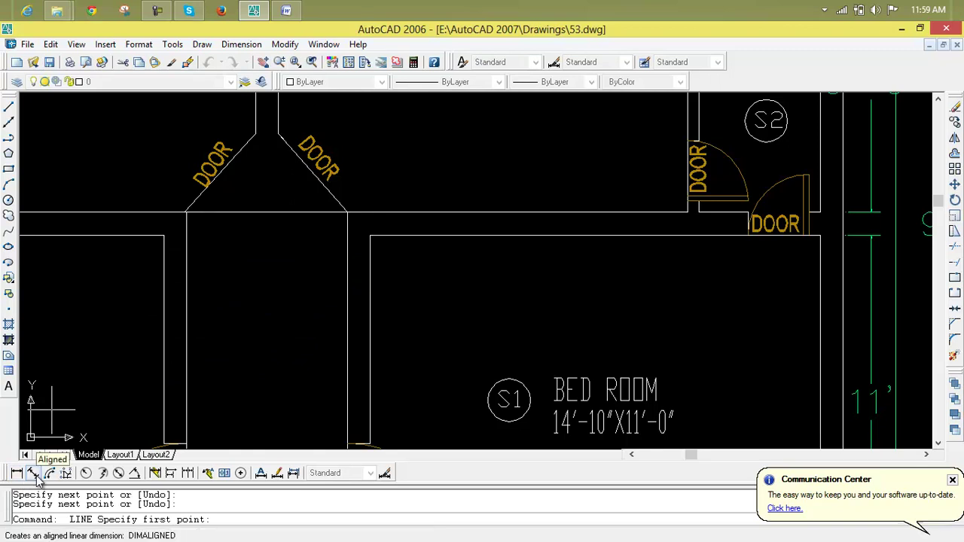
Step: Measure the aligned distance from the helper line's midpoint up to the partition wall's end, and delete the helper line
left_click(34, 474)
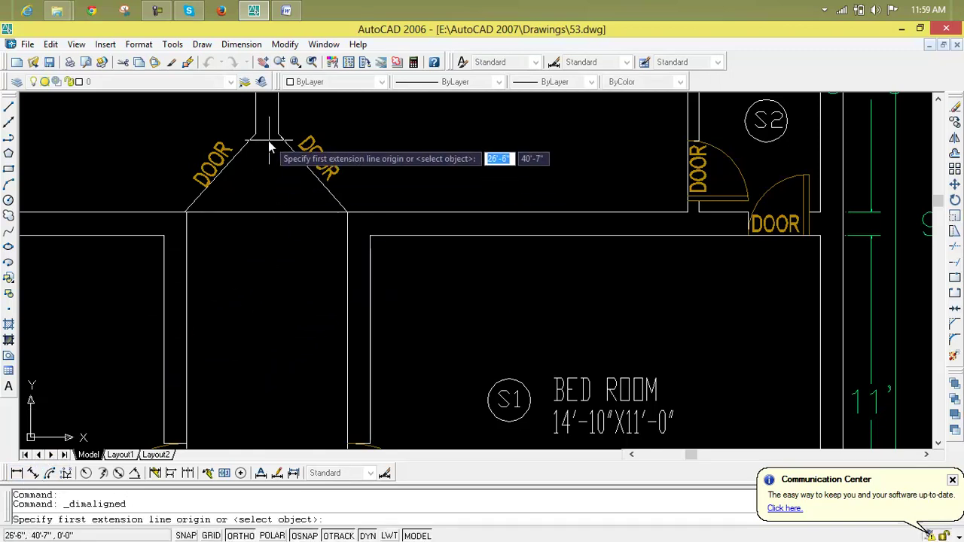
left_click(267, 214)
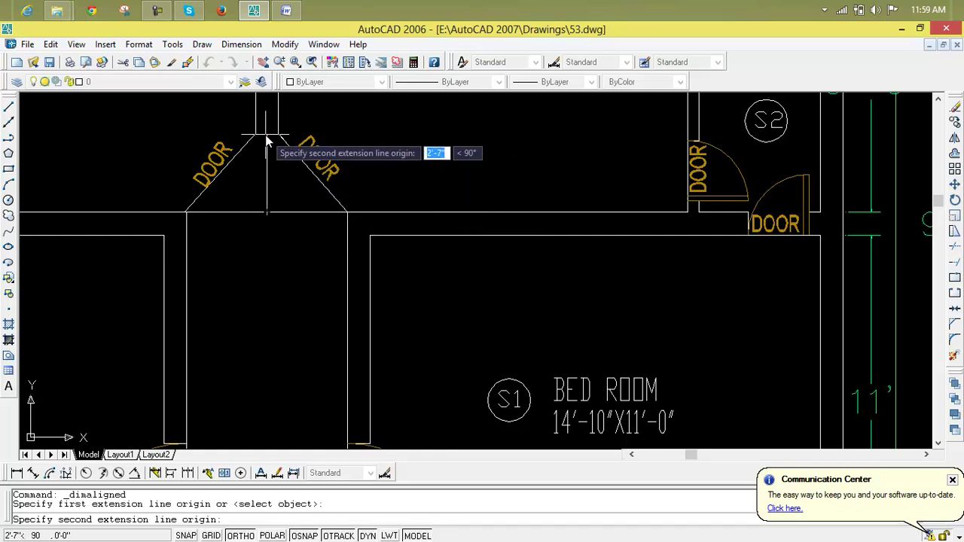
left_click(267, 141)
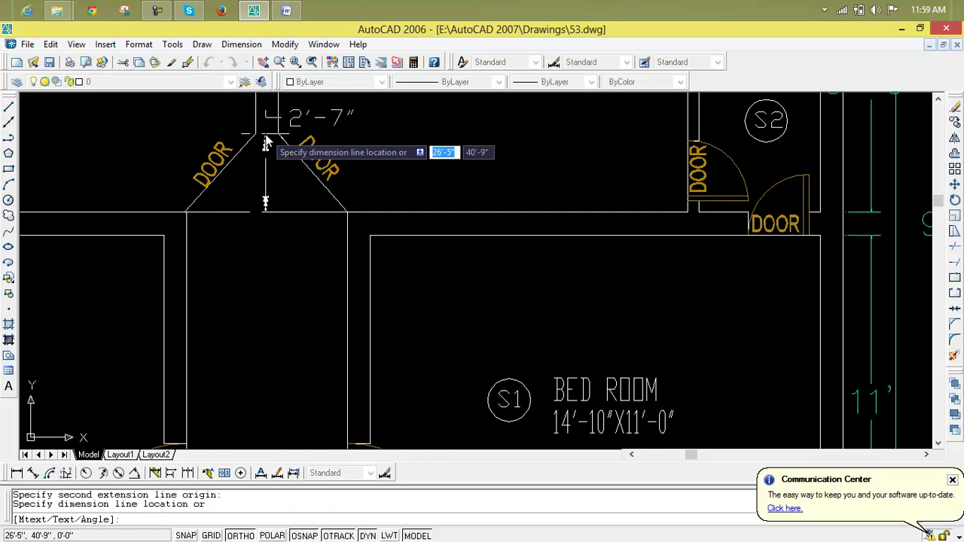
key("Escape")
key("Escape")
key("Escape")
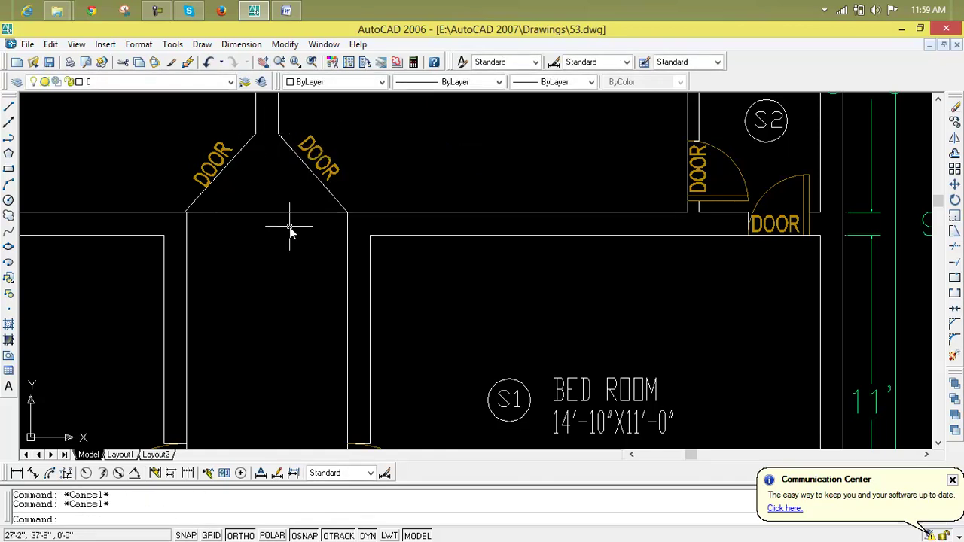
left_click(290, 214)
key("Delete")
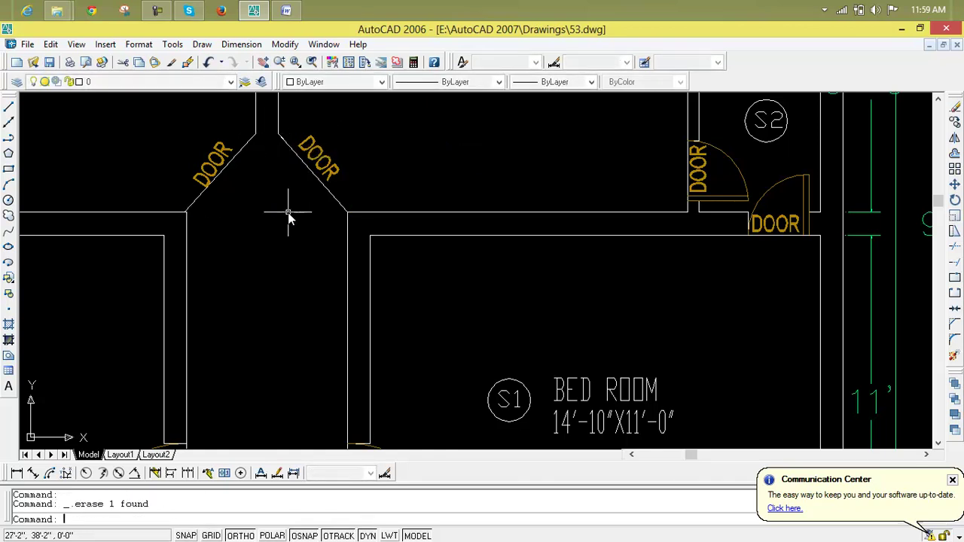
Step: Offset the short line at the base of the new plan's bedroom partition upward by 2'7"
scroll(290, 215, "down", 6)
scroll(343, 277, "up", 10)
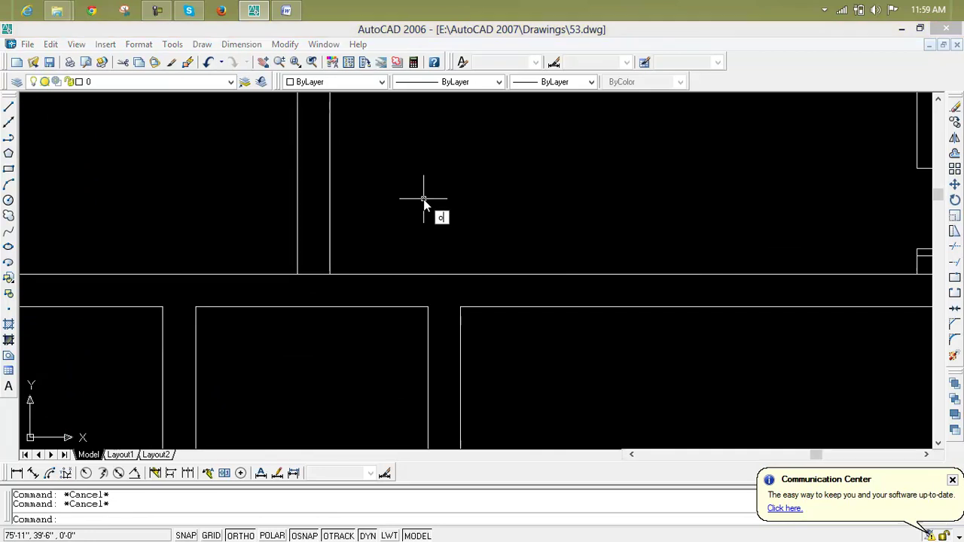
type("o")
key("Return")
type("2'7\"")
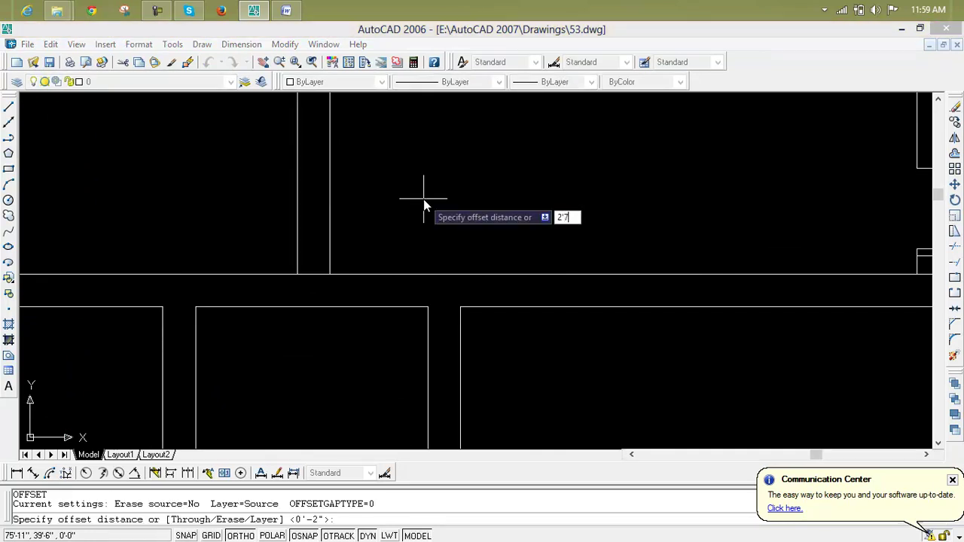
key("Return")
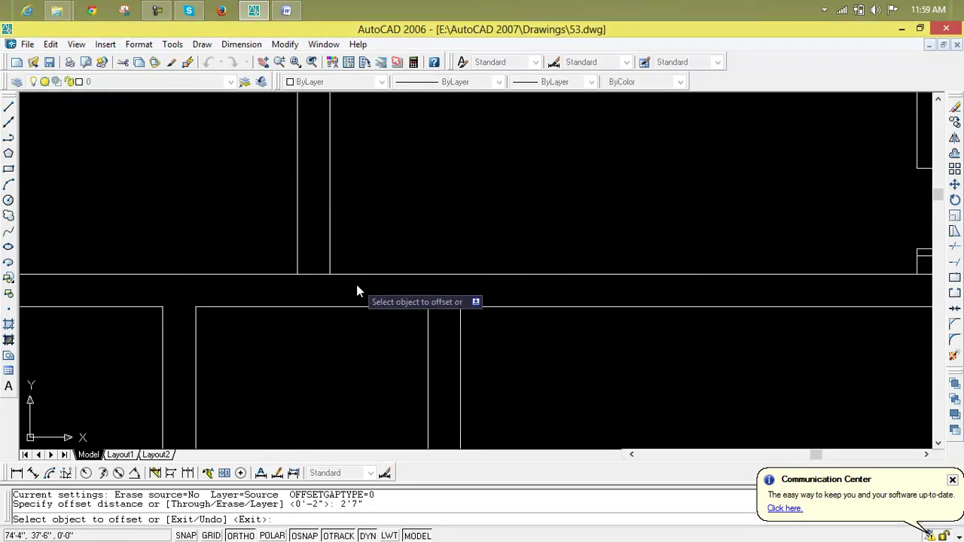
left_click(306, 274)
left_click(306, 173)
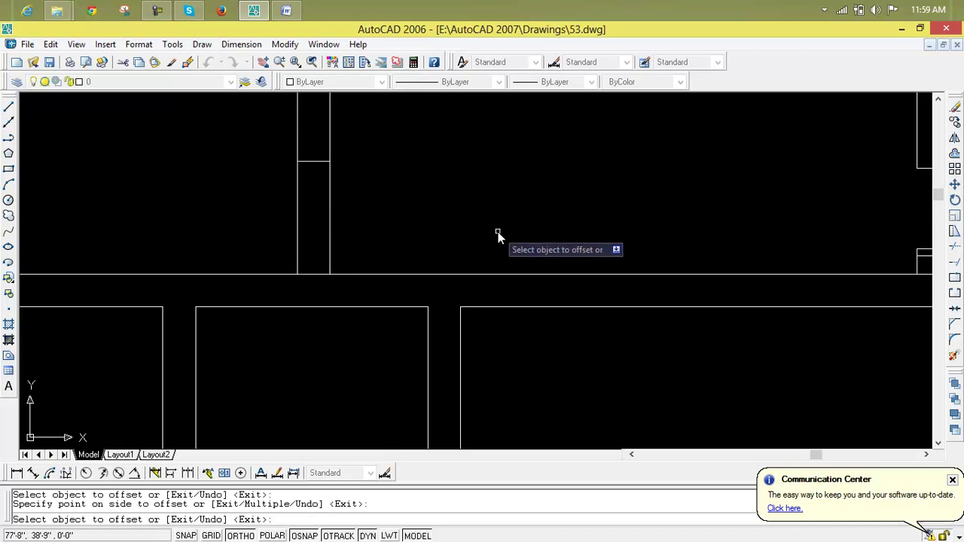
key("Escape")
key("Escape")
key("Escape")
Step: Trim away both partition wall lines below the offset line, between it and the horizontal wall
type("tr")
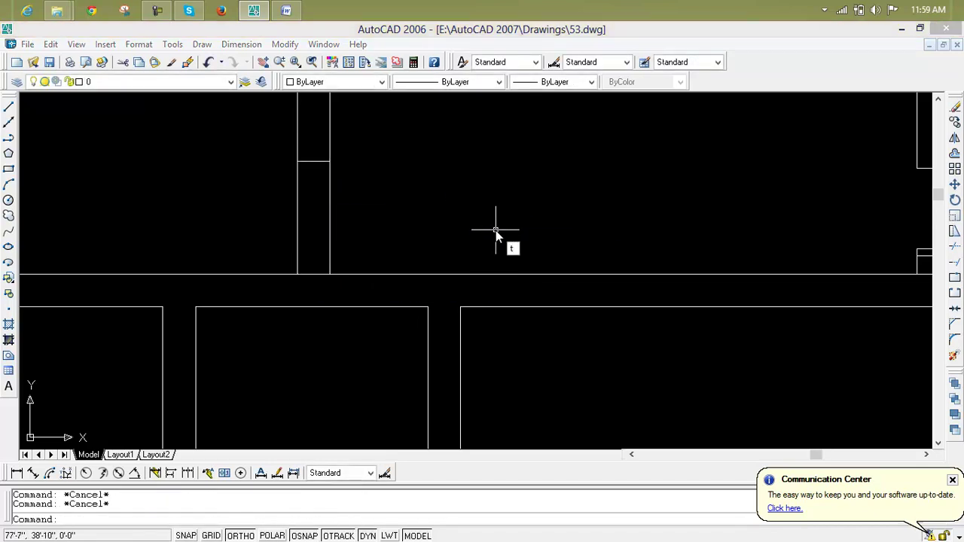
key("Return")
key("Return")
left_click(467, 227)
left_click(201, 226)
scroll(381, 451, "down", 4)
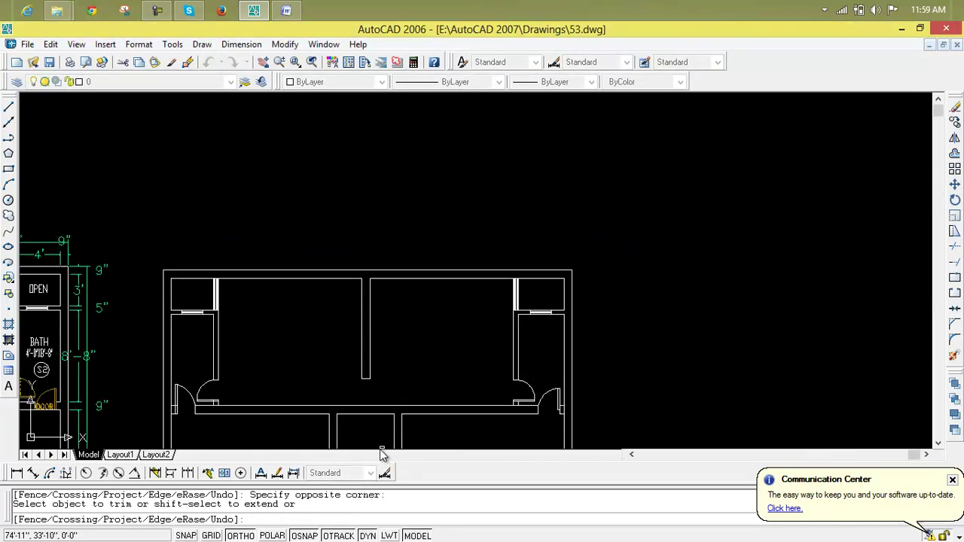
mouse_move(372, 441)
middle_mouse_down()
mouse_move(424, 306)
mouse_move(408, 346)
mouse_move(520, 299)
middle_mouse_up()
scroll(408, 346, "down", 2)
scroll(512, 316, "up", 5)
scroll(487, 253, "up", 2)
key("Escape")
key("Escape")
key("Escape")
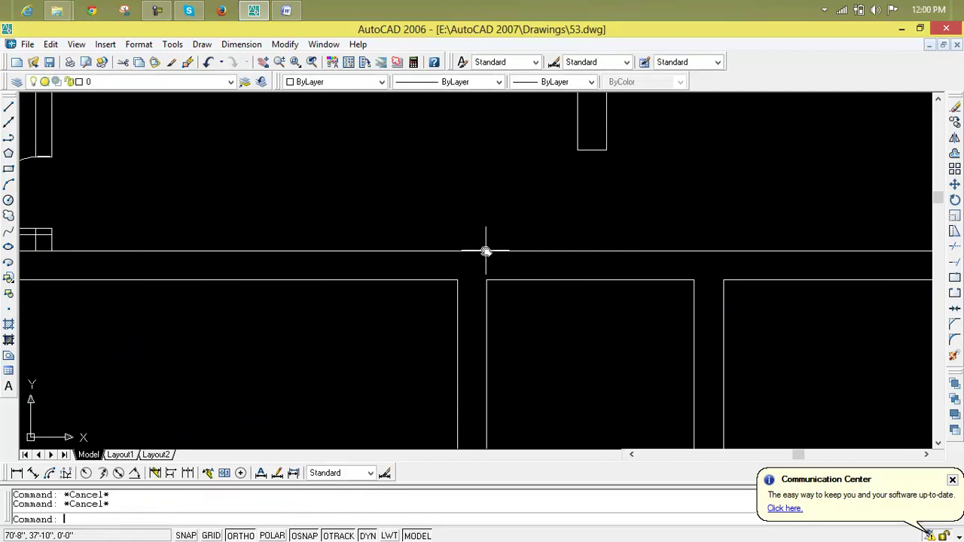
Step: Chamfer the new plan's left lobby wall line to the upper horizontal wall line with zero distances
type("chs")
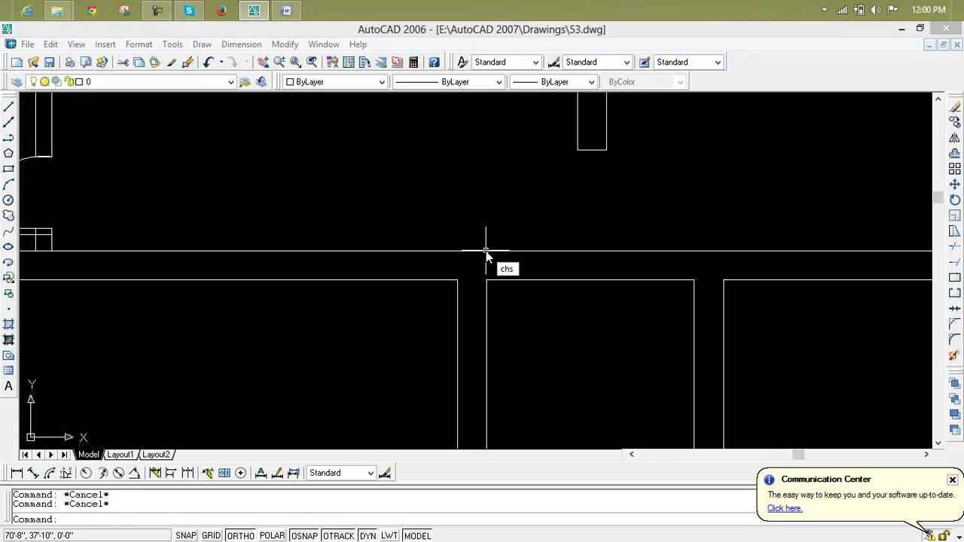
type("a")
key("Return")
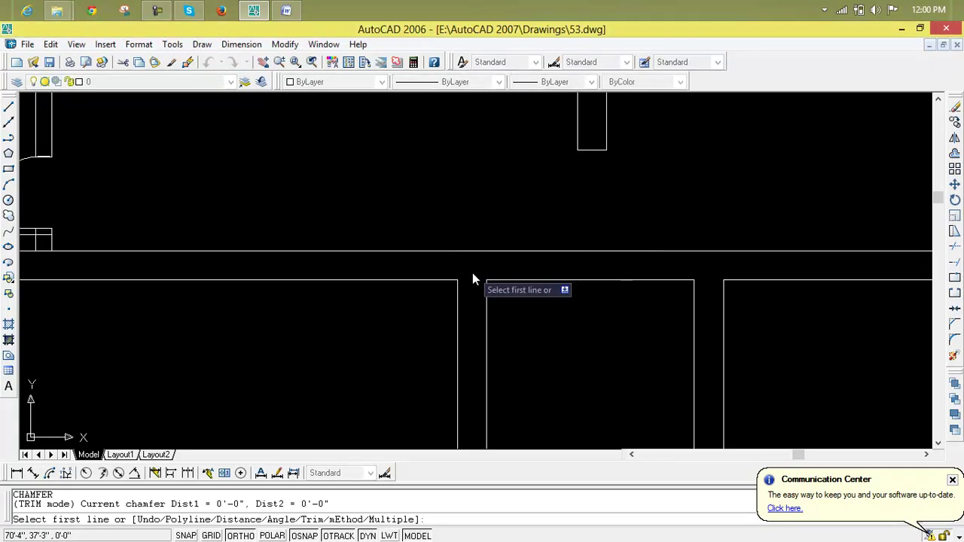
scroll(488, 323, "down", 2)
left_click(486, 331)
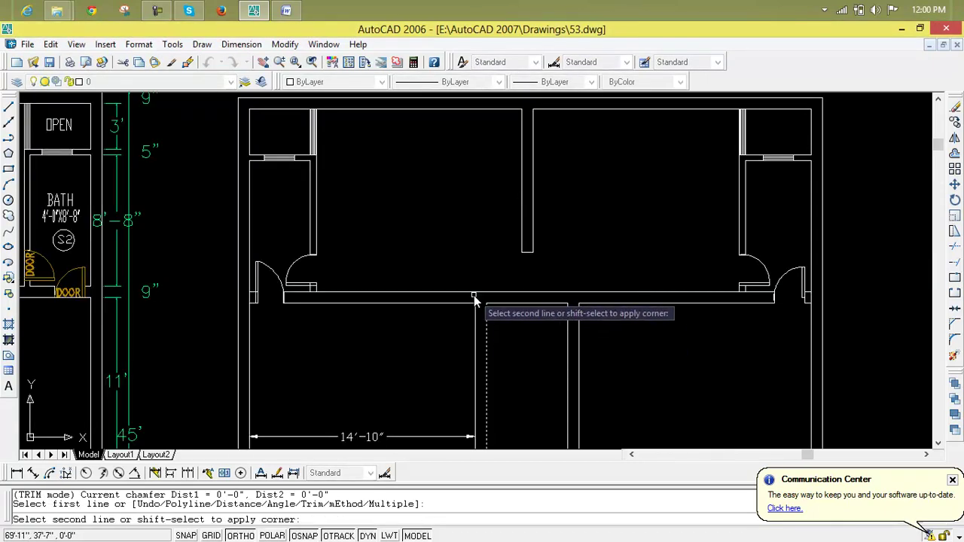
left_click(469, 295)
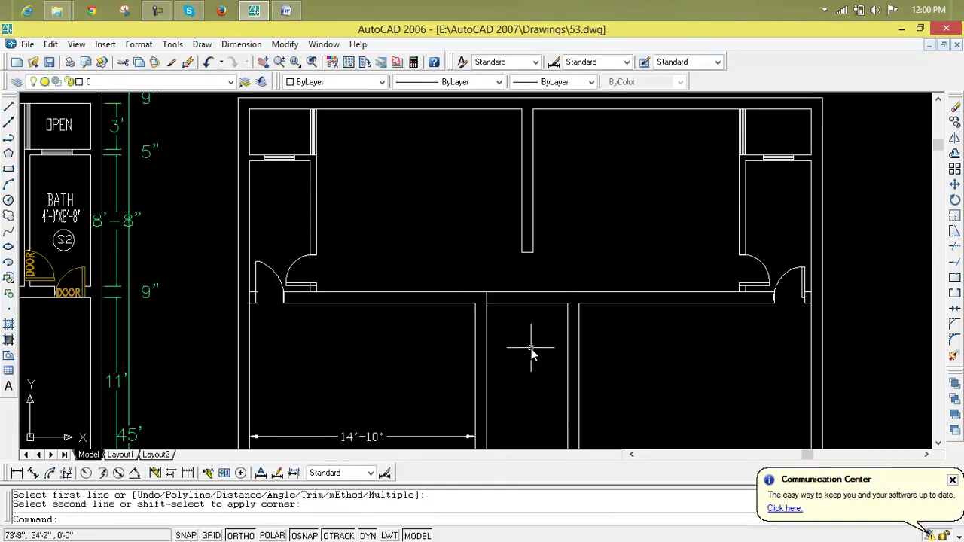
Step: Chamfer the right lobby wall line to the upper horizontal wall line with zero distances
key("Return")
left_click(579, 329)
left_click(569, 323)
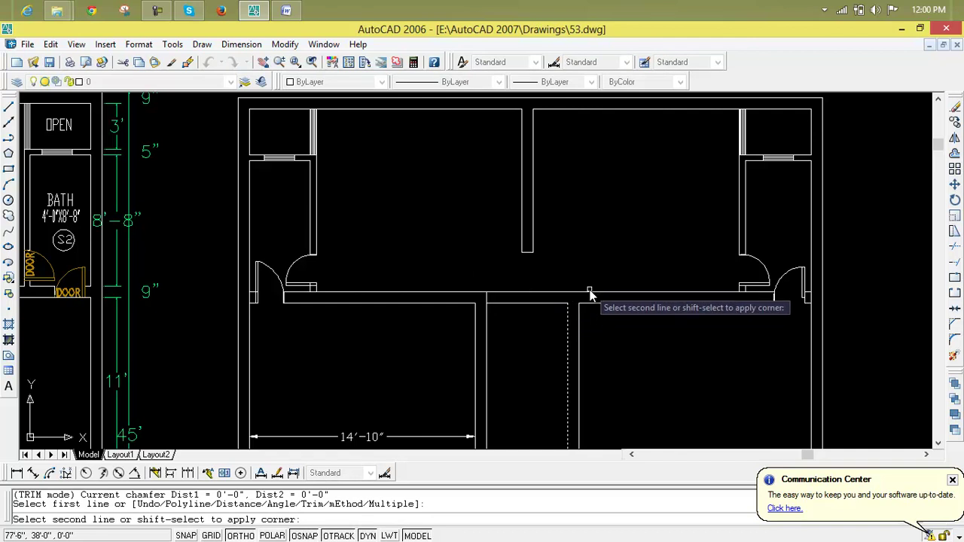
left_click(591, 294)
key("Return")
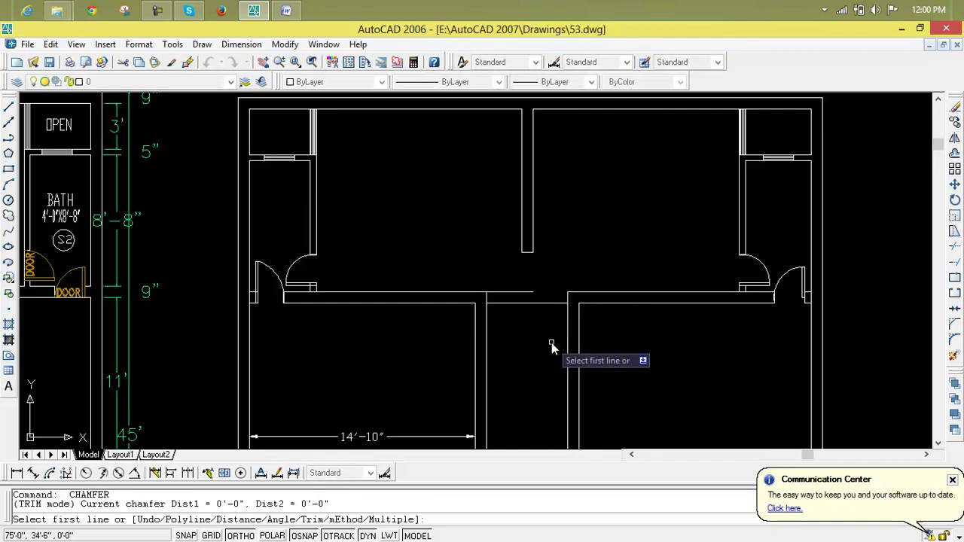
left_click(541, 303)
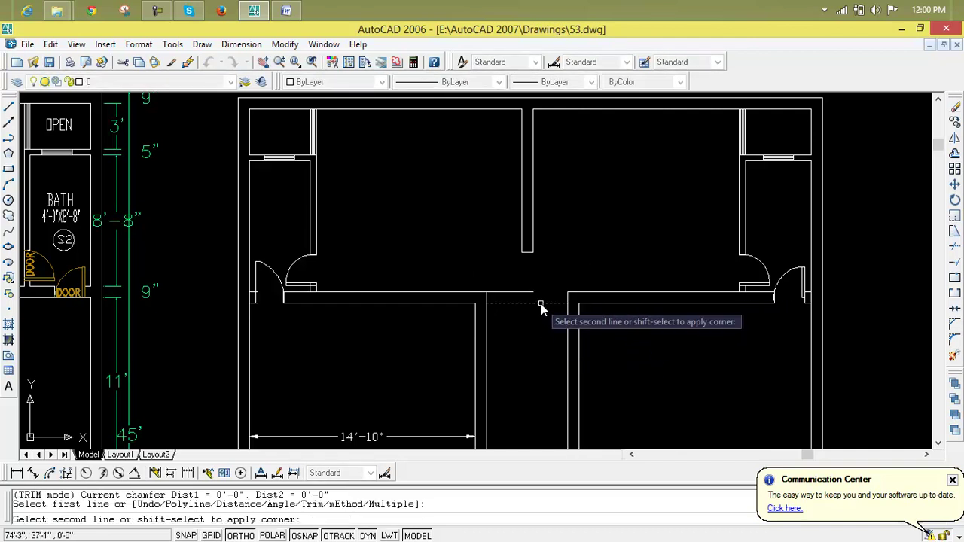
key("Escape")
key("Escape")
Step: Delete the lower horizontal wall line spanning the lobby's upper end
left_click(538, 303)
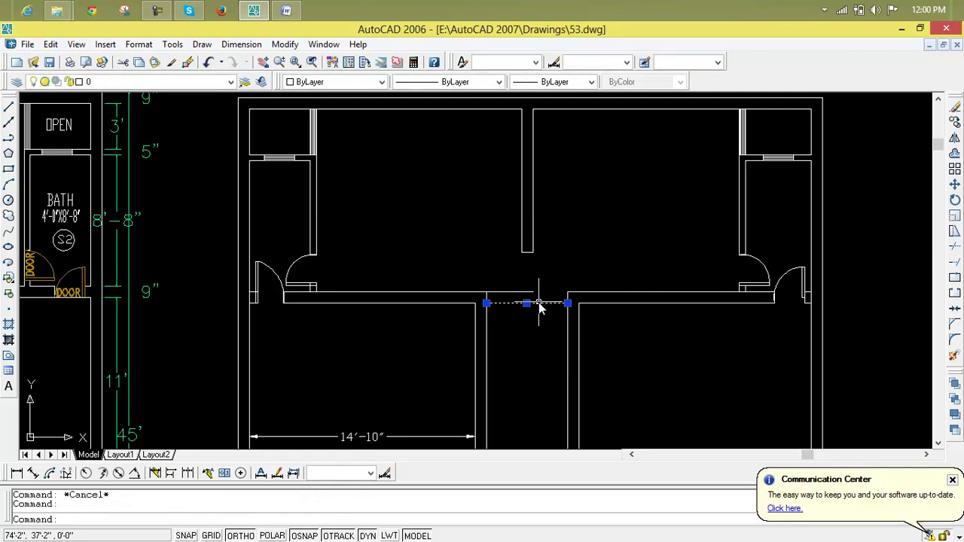
key("Delete")
left_click(517, 293)
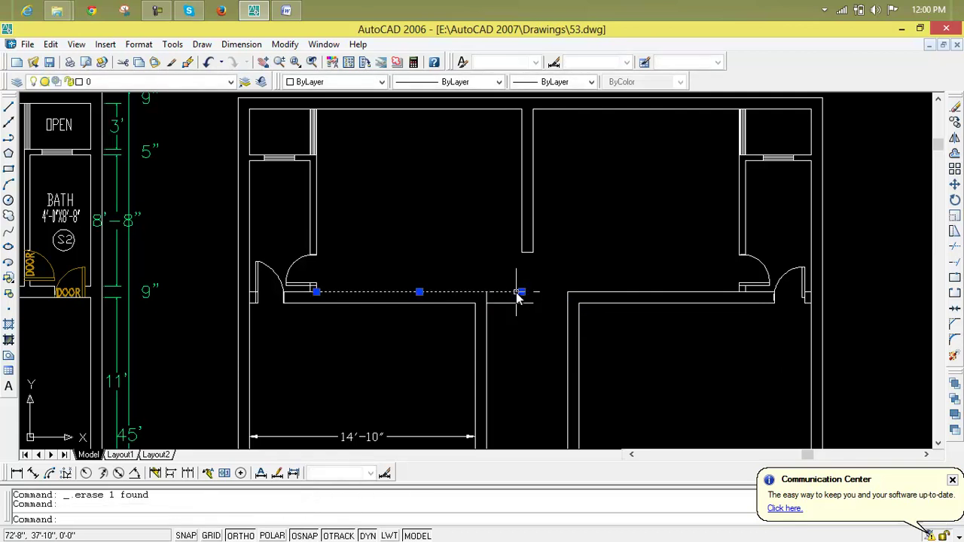
key("Escape")
key("Escape")
type("t")
key("Escape")
Step: Trim the leftover horizontal wall lines that cross the lobby opening below the bedroom partition
type("tr")
key("Return")
key("Return")
left_click(500, 277)
left_click(520, 337)
left_click(538, 283)
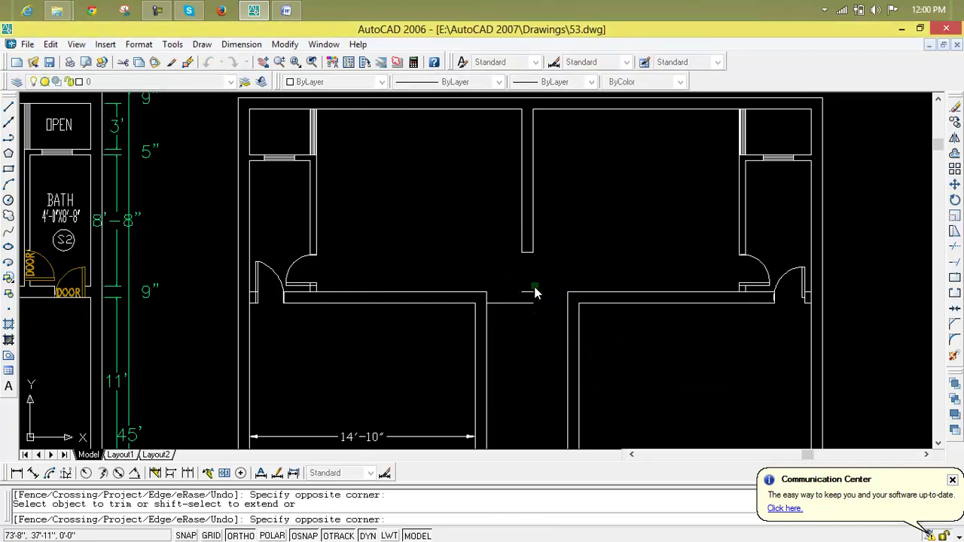
left_click(510, 318)
key("Escape")
key("Escape")
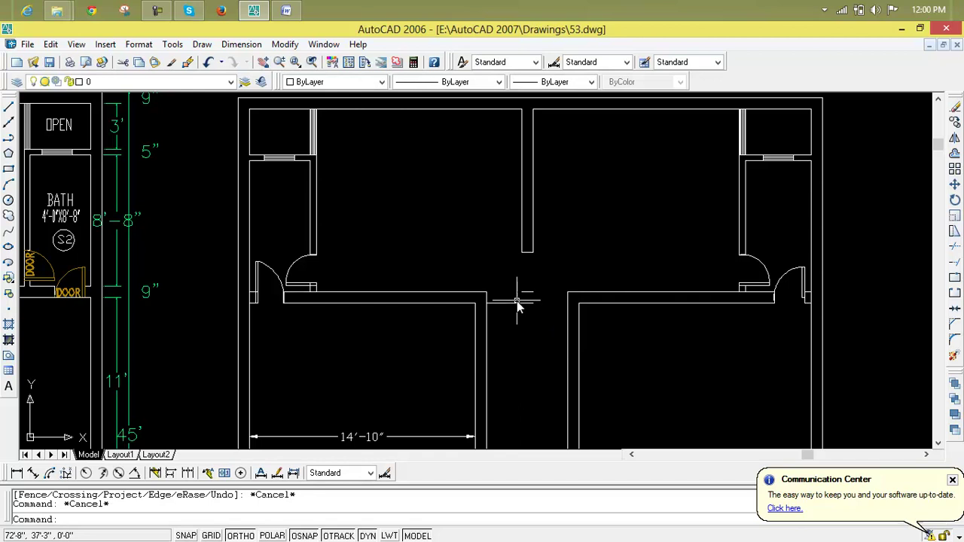
Step: Delete the remaining short line fragments in the lobby opening below the bedroom partition
left_click(517, 304)
key("Delete")
left_click(525, 278)
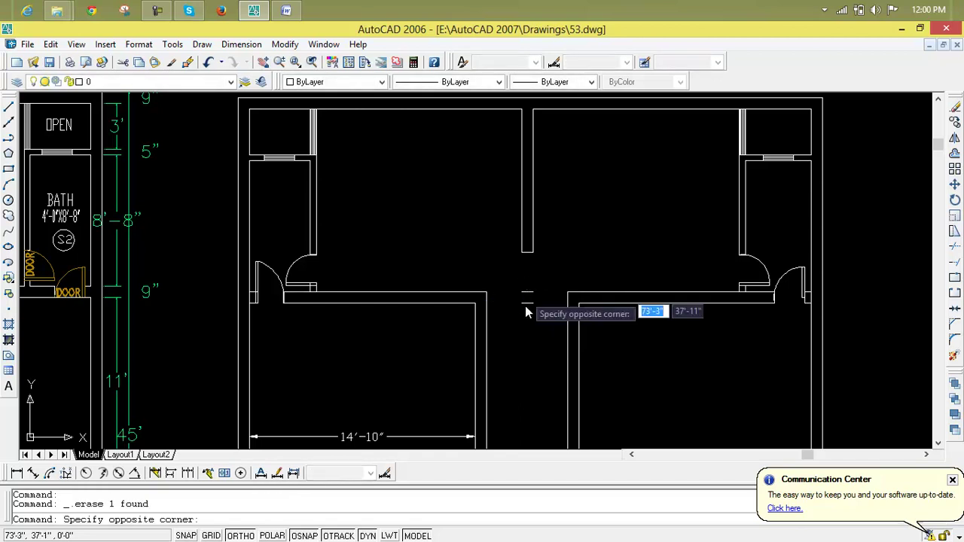
left_click(517, 314)
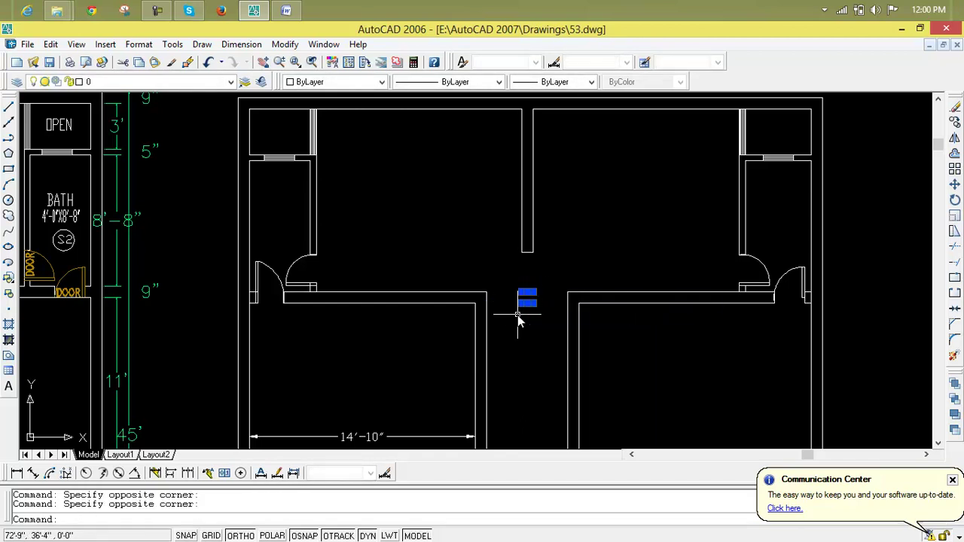
key("Delete")
Step: Draw a diagonal line from the bedroom partition's lower right corner to the corner of the right lobby wall
scroll(525, 321, "up", 3)
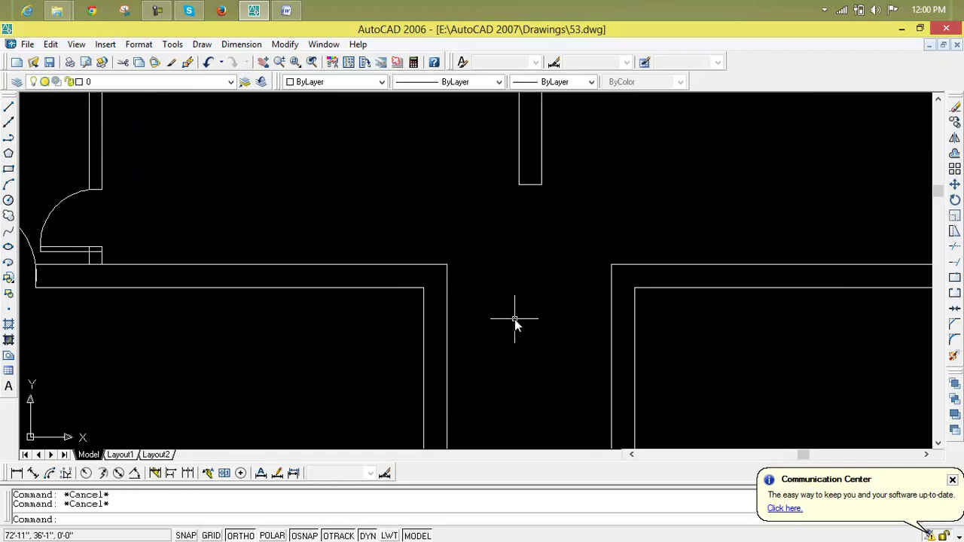
type("l")
key("Return")
left_click(542, 186)
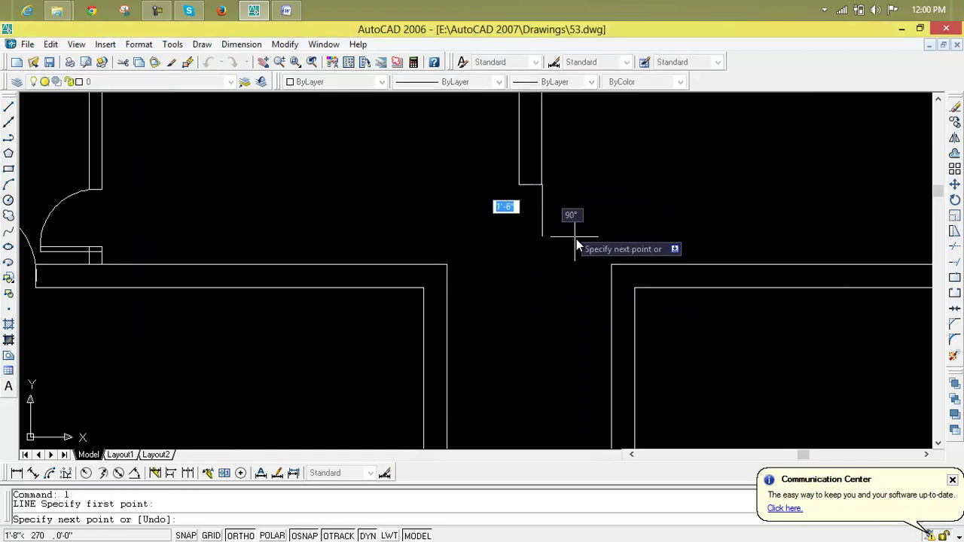
left_click(612, 265)
key("Return")
Step: Draw a diagonal line from the bedroom partition's lower left corner to the corner of the left lobby wall
key("Return")
left_click(518, 185)
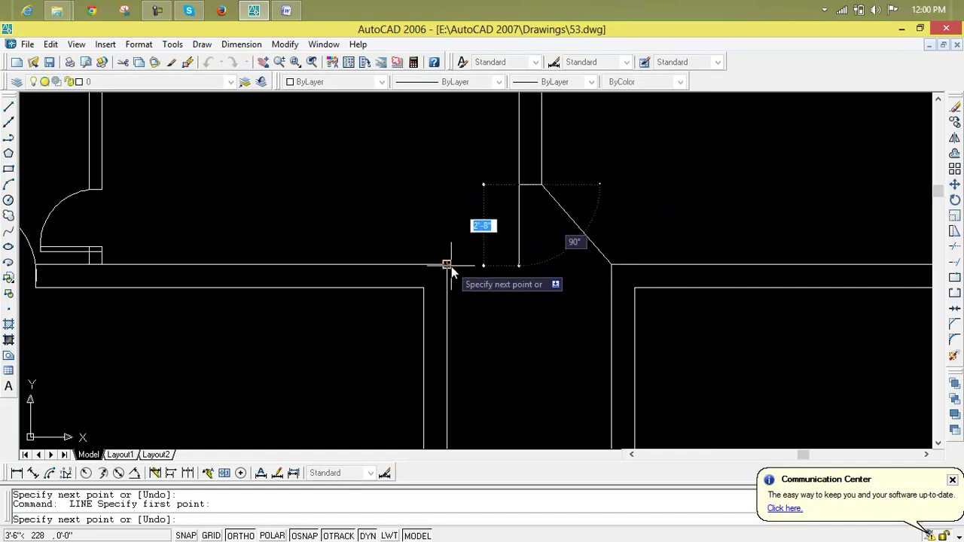
left_click(448, 266)
scroll(449, 266, "down", 3)
key("Escape")
key("Escape")
key("Escape")
Step: Trace the short vertical jamb edge below the reference plan's left bedroom door with a line
scroll(450, 281, "down", 2)
mouse_move(452, 276)
middle_mouse_down()
mouse_move(538, 123)
mouse_move(503, 183)
middle_mouse_up()
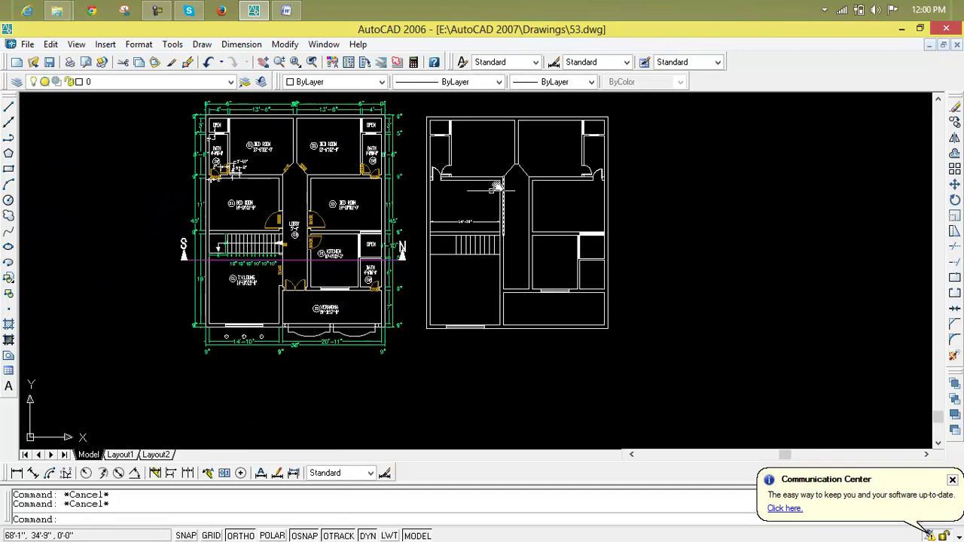
scroll(275, 223, "up", 2)
scroll(279, 223, "up", 2)
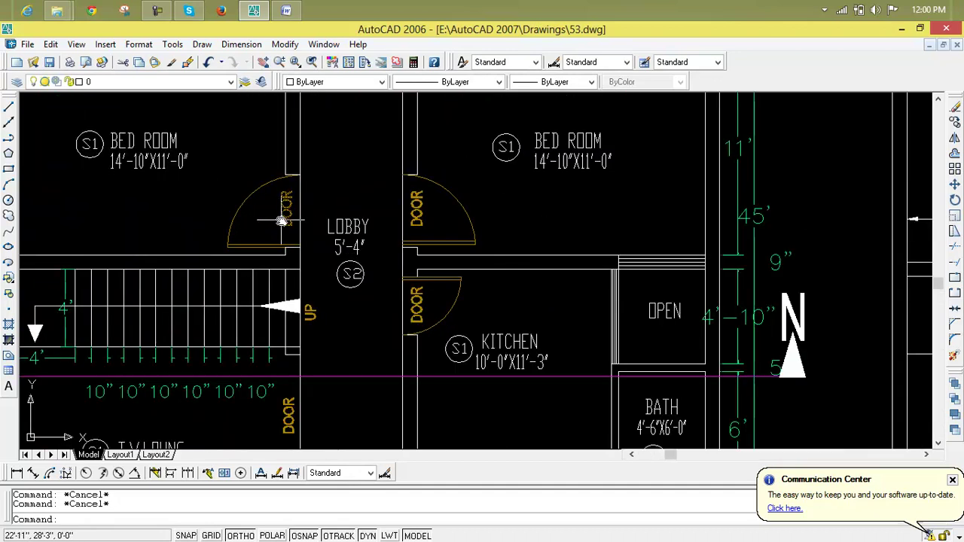
scroll(287, 253, "up", 4)
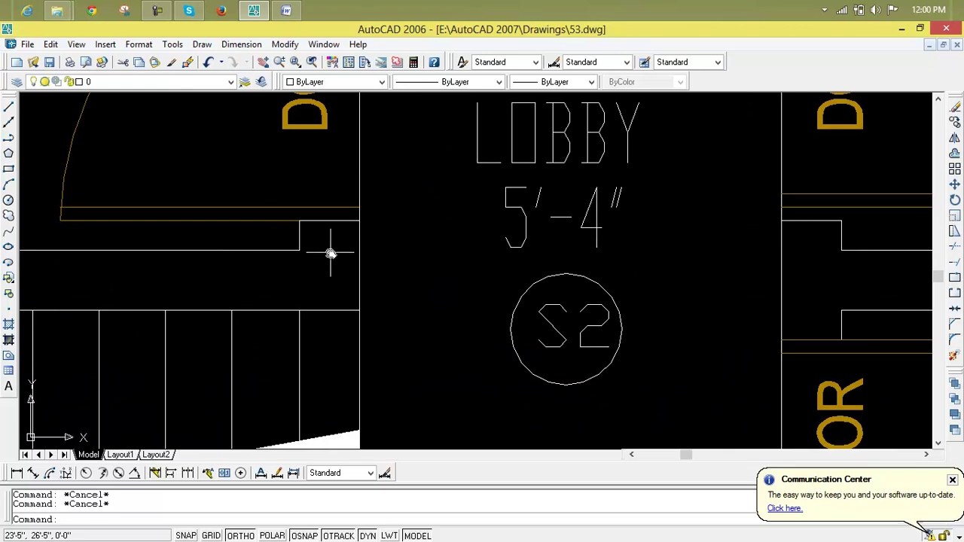
type("l")
key("Return")
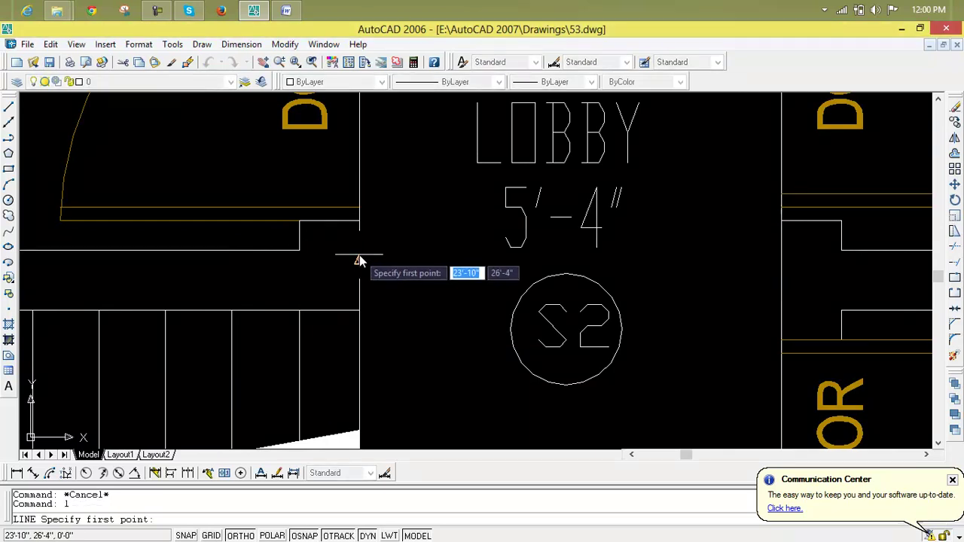
left_click(299, 251)
left_click(299, 221)
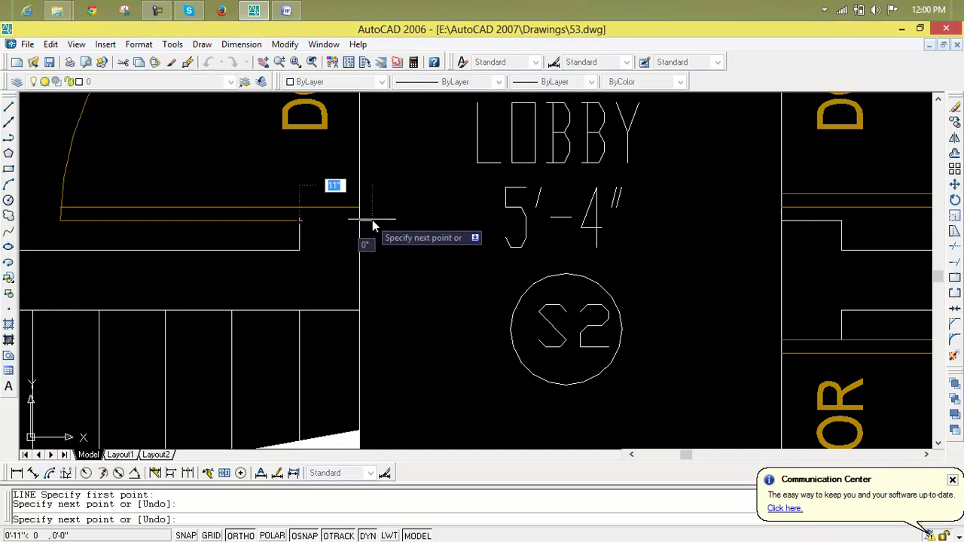
key("Escape")
key("Escape")
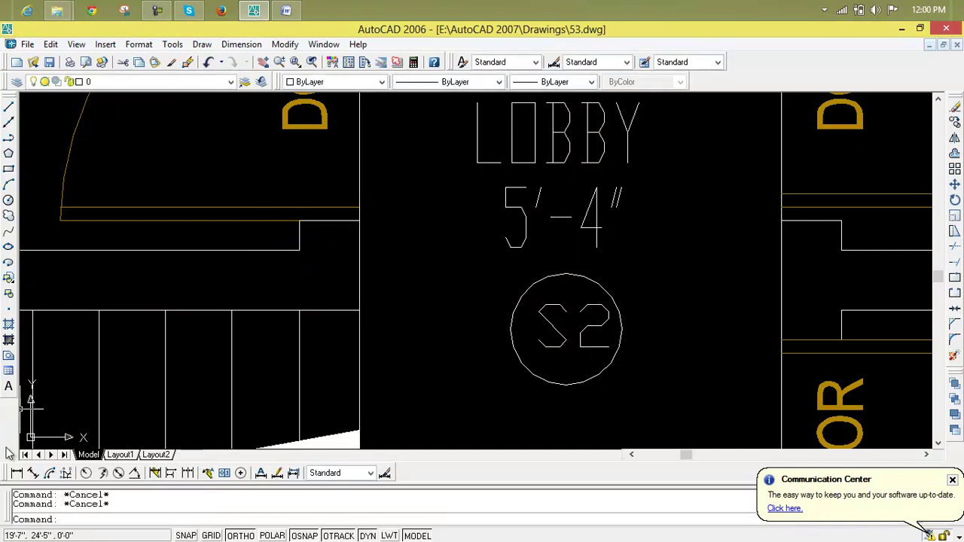
Step: Add an aligned dimension to the short vertical jamb edge below the reference plan's left bedroom door
left_click(33, 473)
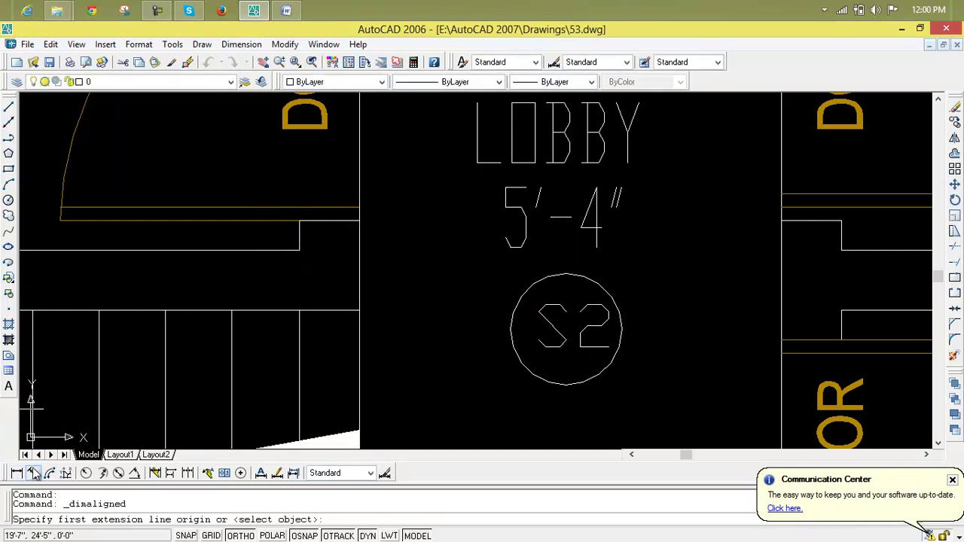
left_click(300, 250)
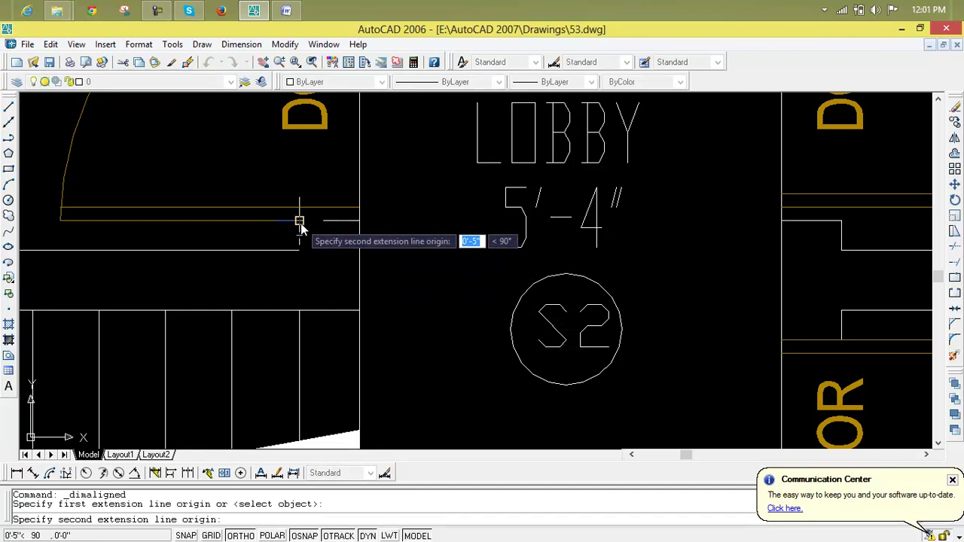
left_click(299, 219)
left_click(367, 235)
key("Escape")
key("Escape")
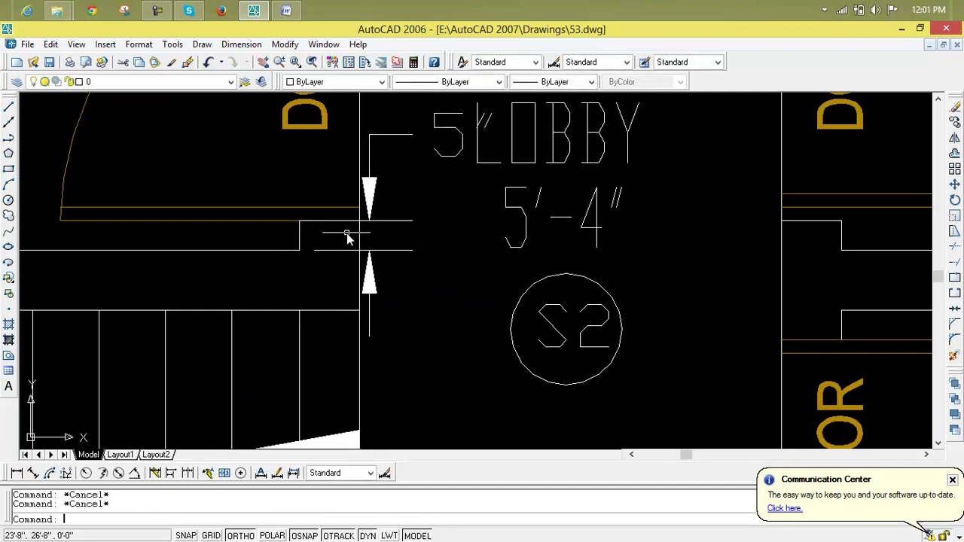
Step: Trace the lower edge of the reference plan's left bedroom door leaf with a line to its far end
type("l")
key("Return")
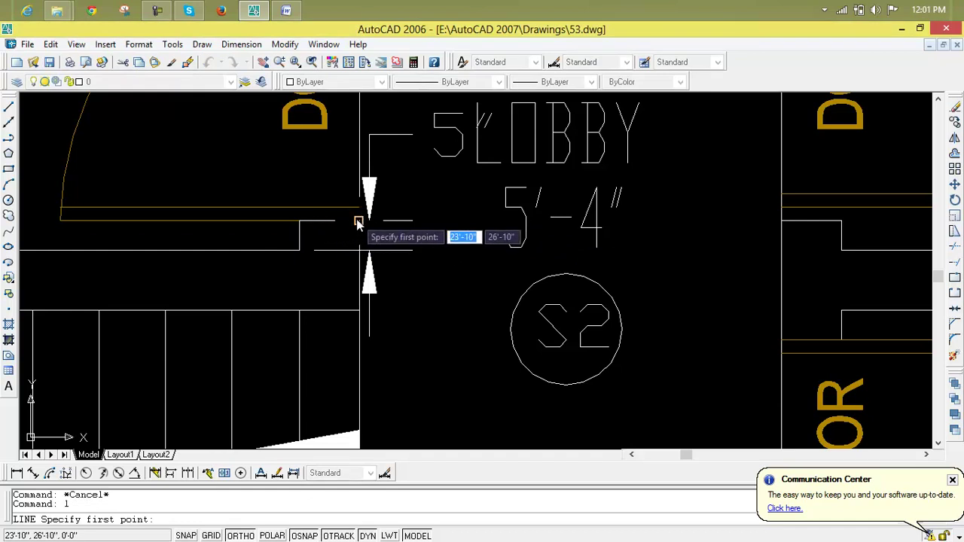
left_click(299, 221)
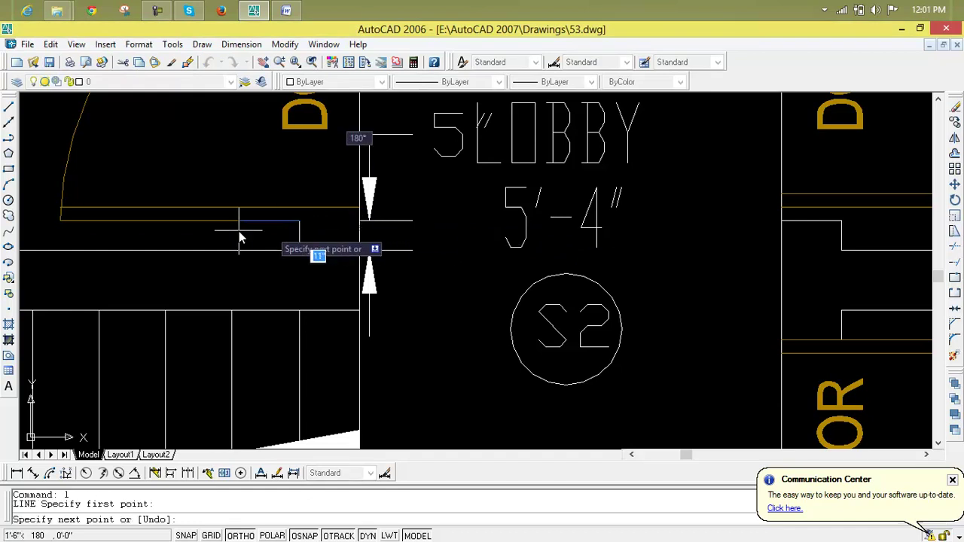
left_click(61, 226)
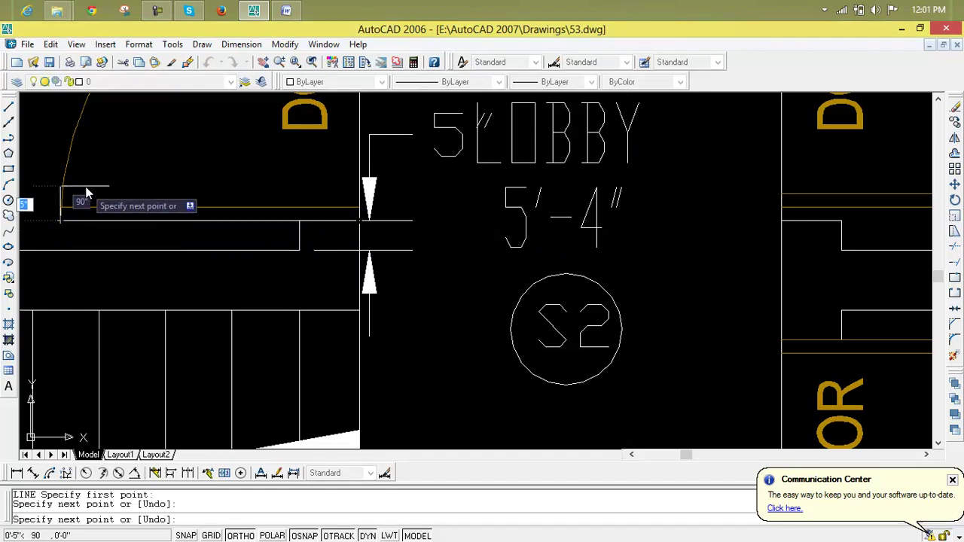
key("Escape")
key("Escape")
key("Escape")
Step: Add a linear dimension from the left bedroom door leaf's far end to the lobby wall face
left_click(16, 473)
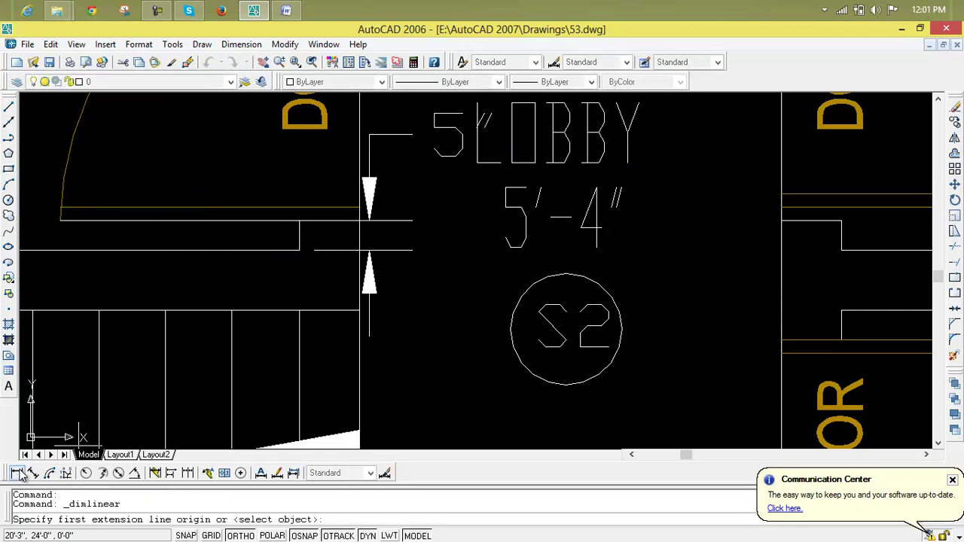
left_click(60, 220)
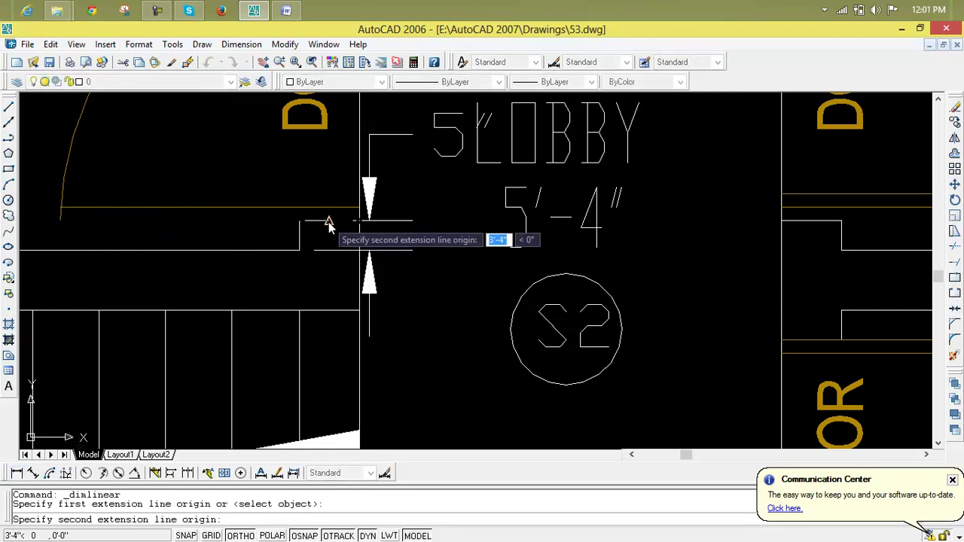
left_click(360, 221)
left_click(366, 179)
Step: Draw a horizontal line from the wall corner above the new plan's staircase across the wall into the lobby
scroll(382, 292, "down", 6)
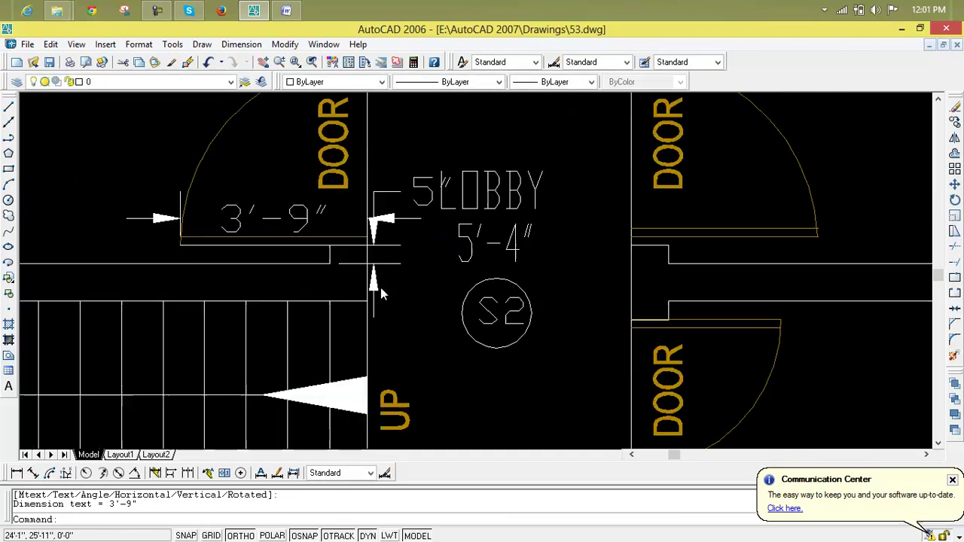
middle_click_drag(303, 275, 205, 292)
scroll(753, 292, "down", 2)
middle_click_drag(753, 292, 680, 247)
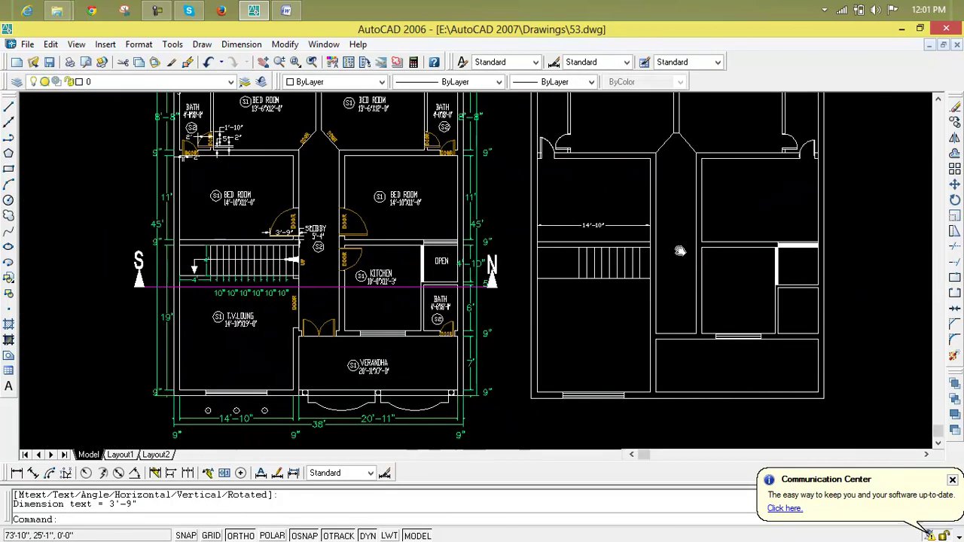
scroll(658, 250, "up", 4)
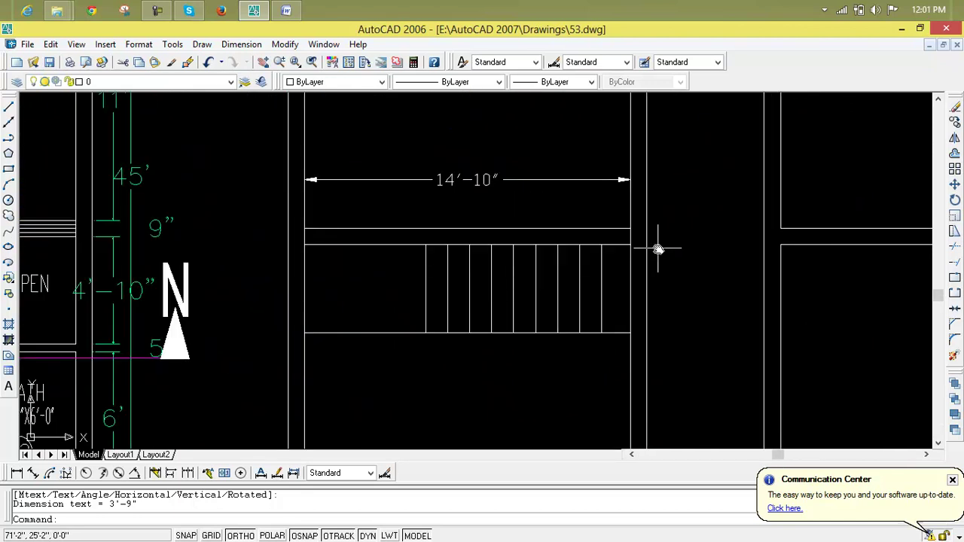
key("Escape")
key("Escape")
type("l")
key("Return")
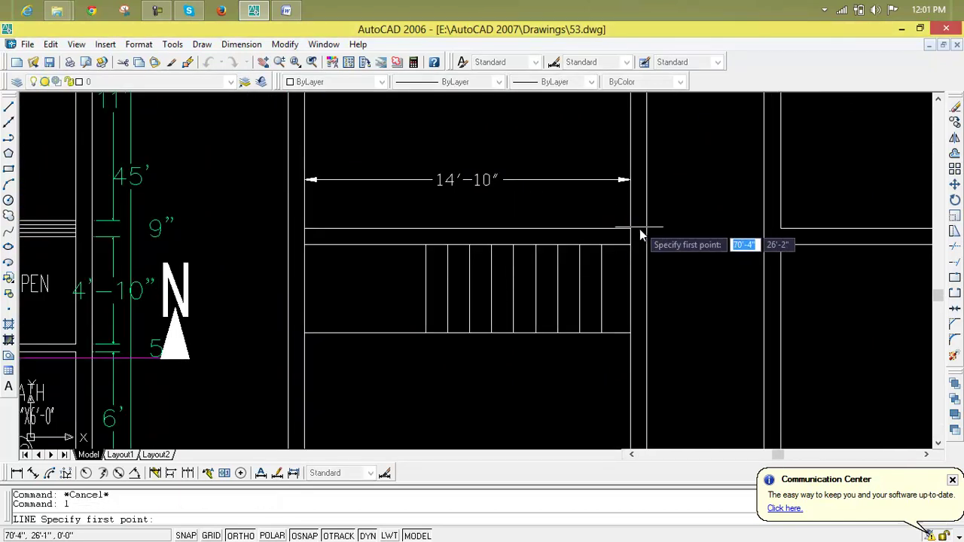
left_click(631, 229)
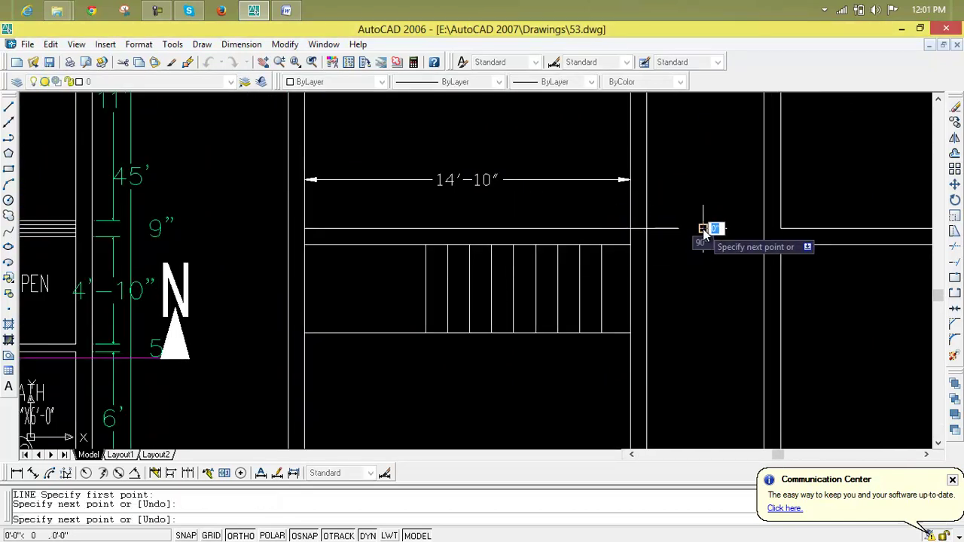
left_click(703, 228)
key("Escape")
key("Escape")
Step: Erase the 14'-10" dimension from the new plan's bedroom above the staircase
key("Escape")
left_click(573, 179)
key("Delete")
Step: Offset the short lobby line beside the new plan's staircase 5" upward
type("o")
key("Return")
type("5'")
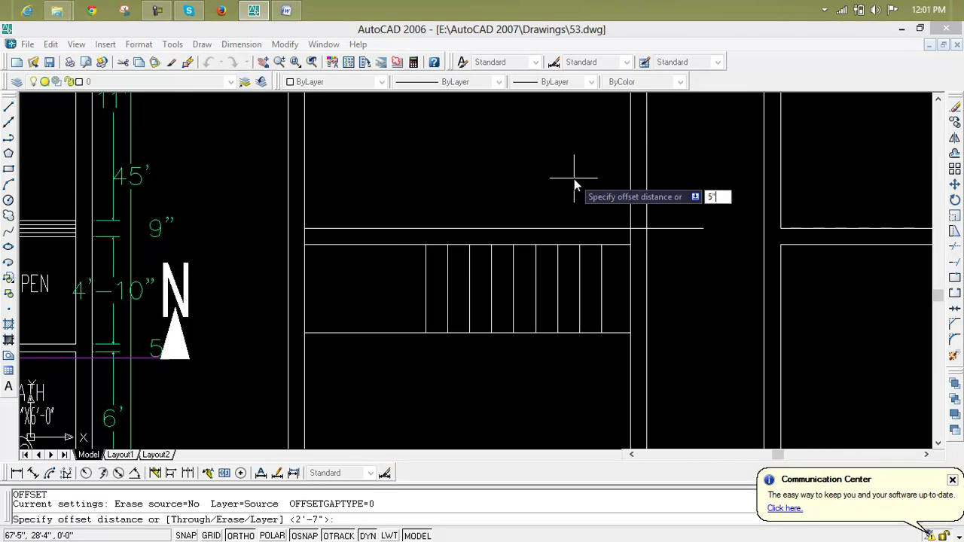
key("Return")
left_click(694, 229)
left_click(679, 194)
key("Escape")
key("Escape")
type("l")
key("Return")
left_click(630, 223)
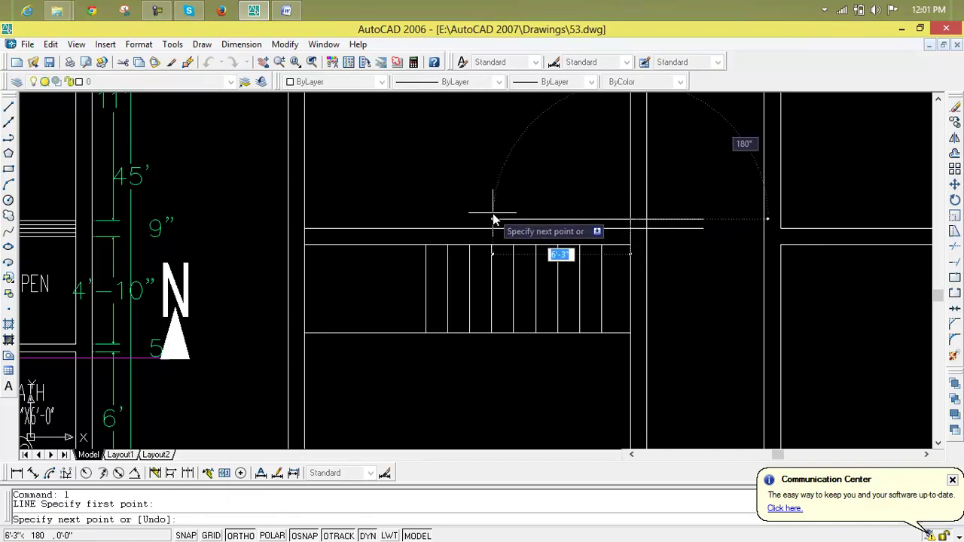
key("Escape")
key("Escape")
Step: Add an aligned dimension across the reference plan's left bedroom door opening, along the lobby wall face
scroll(493, 218, "down", 5)
scroll(405, 238, "up", 6)
scroll(479, 254, "up", 2)
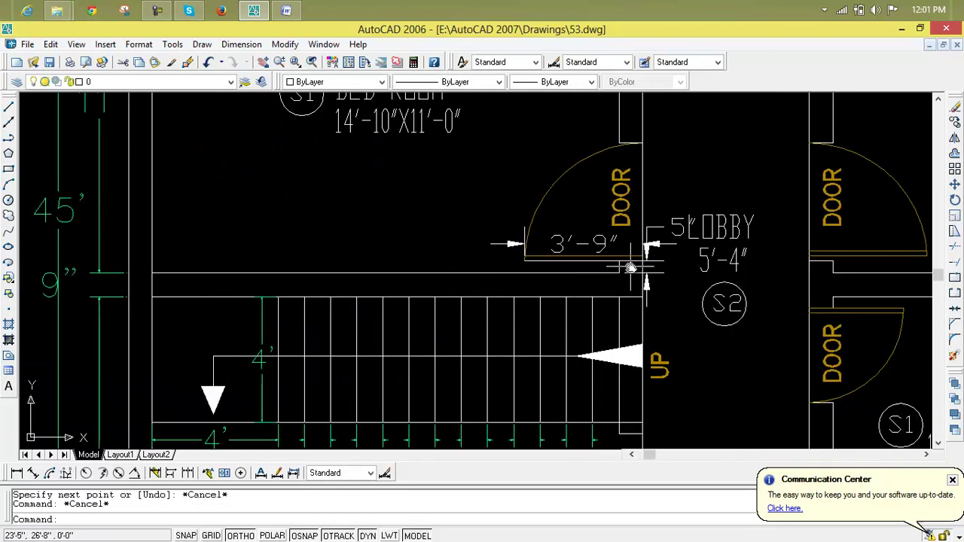
scroll(631, 267, "down", 4)
middle_click_drag(738, 264, 286, 271)
scroll(393, 275, "up", 3)
scroll(452, 276, "up", 2)
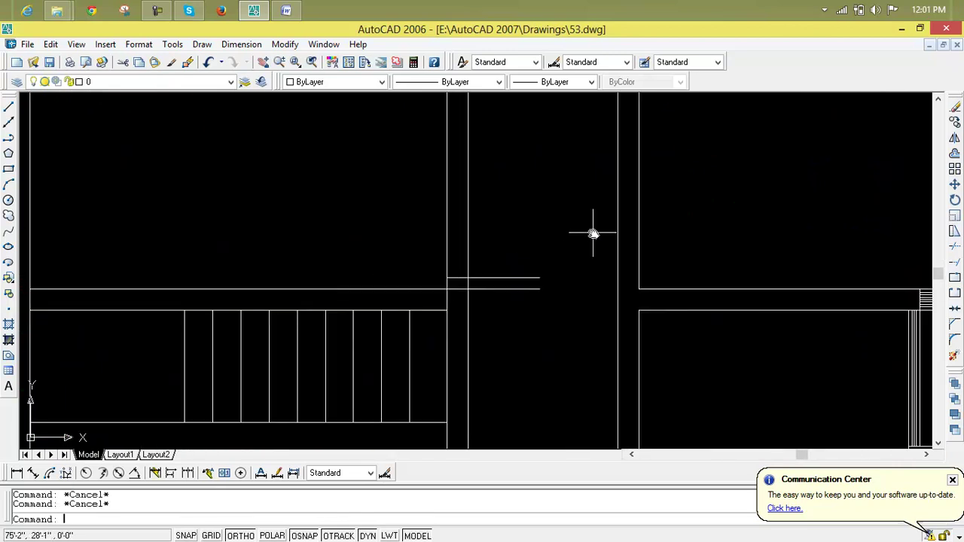
scroll(542, 207, "down", 4)
scroll(324, 219, "up", 5)
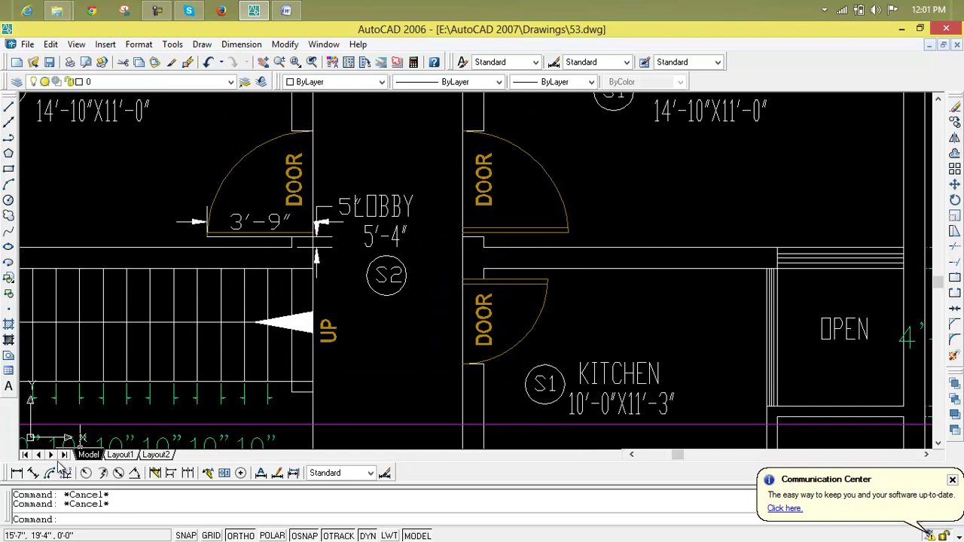
left_click(32, 473)
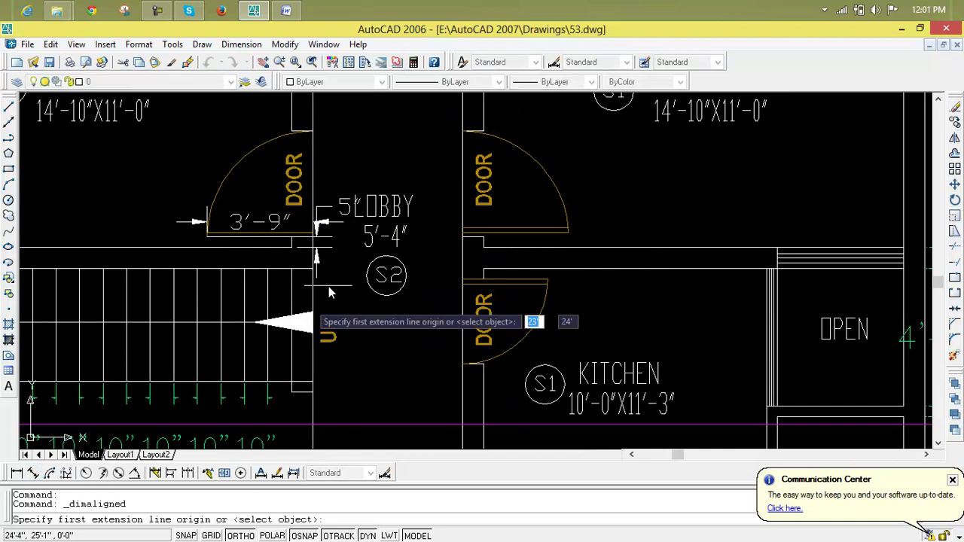
left_click(316, 234)
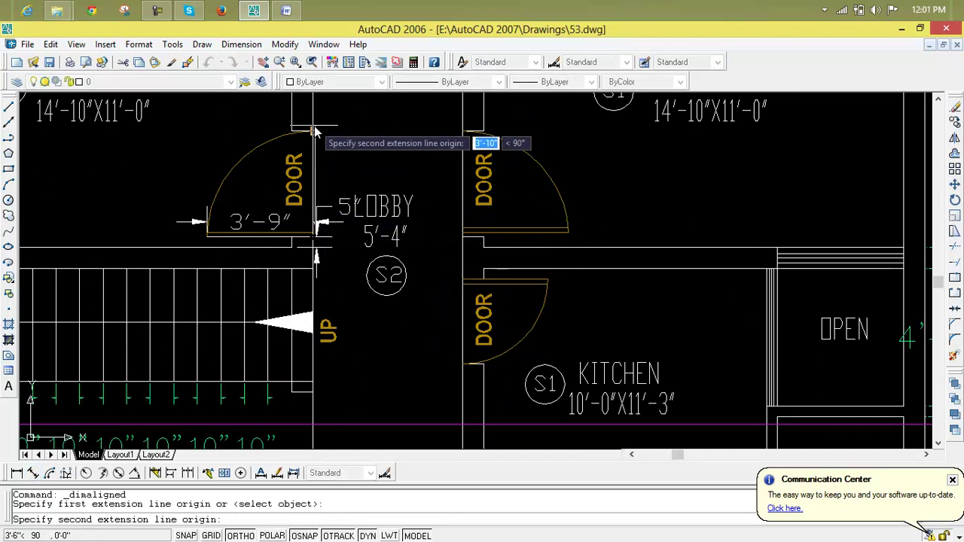
left_click(317, 132)
left_click(328, 185)
Step: Draw a 3'6" horizontal door line from the upper lobby line's wall end toward the new plan's left bedroom
scroll(421, 190, "down", 5)
middle_click_drag(338, 239, 142, 297)
scroll(525, 291, "up", 5)
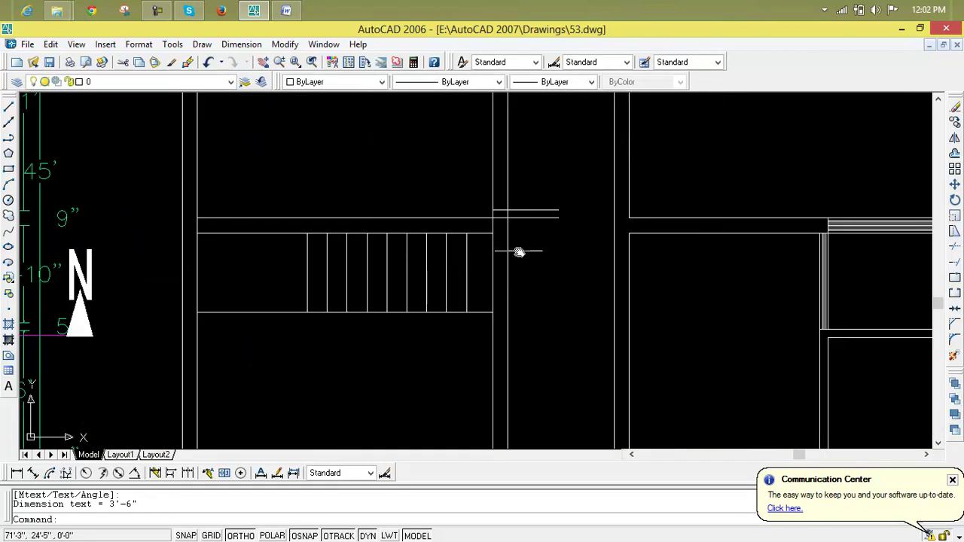
key("Escape")
key("Escape")
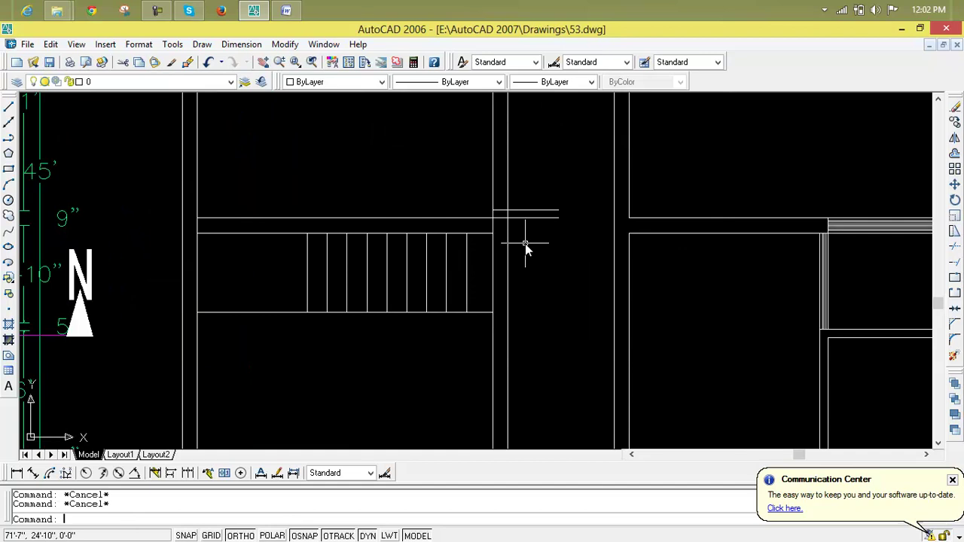
type("l")
key("Return")
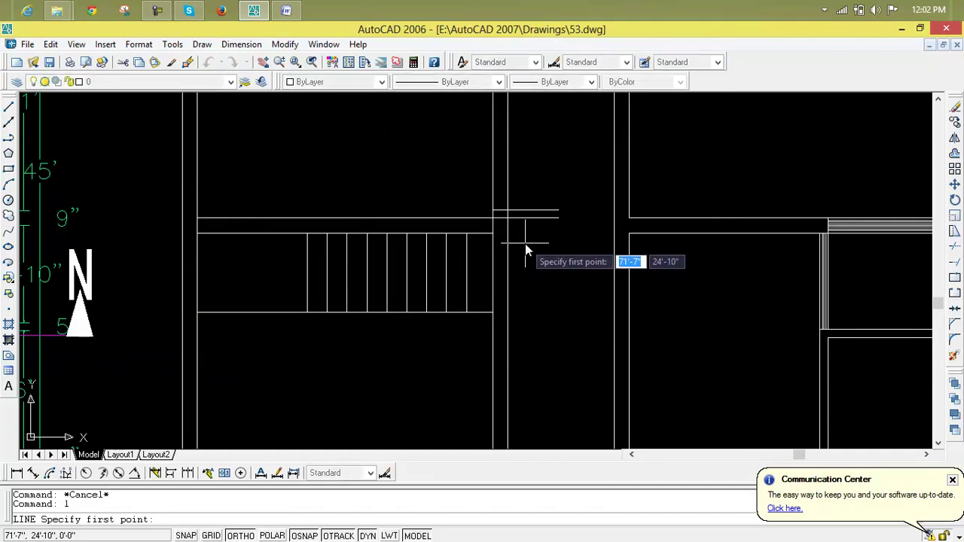
left_click(492, 211)
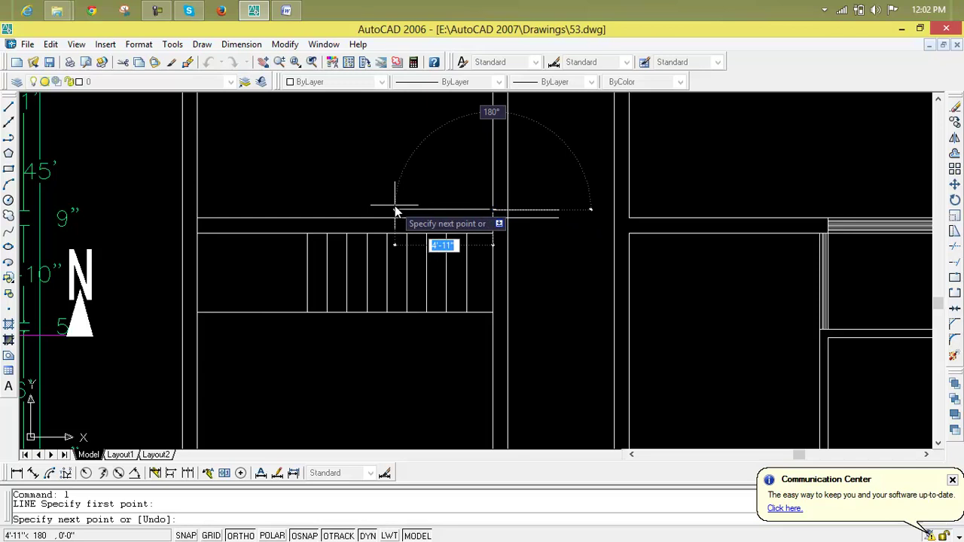
type("3")
key("Return")
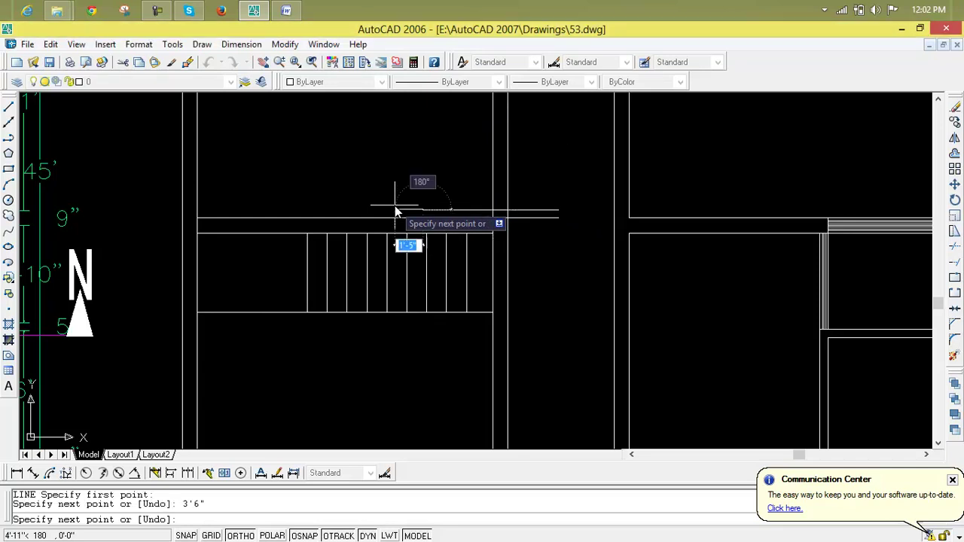
key("Escape")
key("Escape")
Step: Offset the 3'6" door line 2" upward
type("o")
key("Return")
type("2")
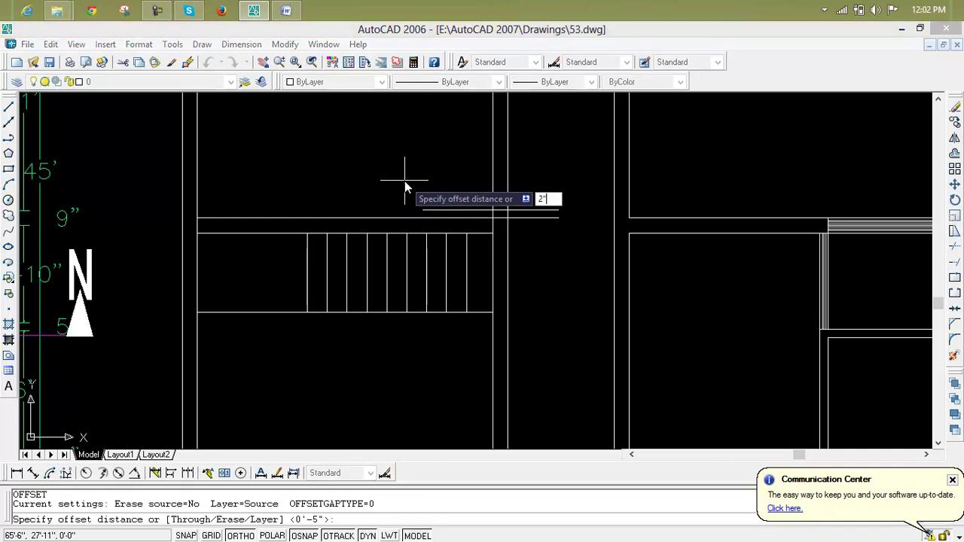
key("Return")
left_click(452, 210)
left_click(451, 190)
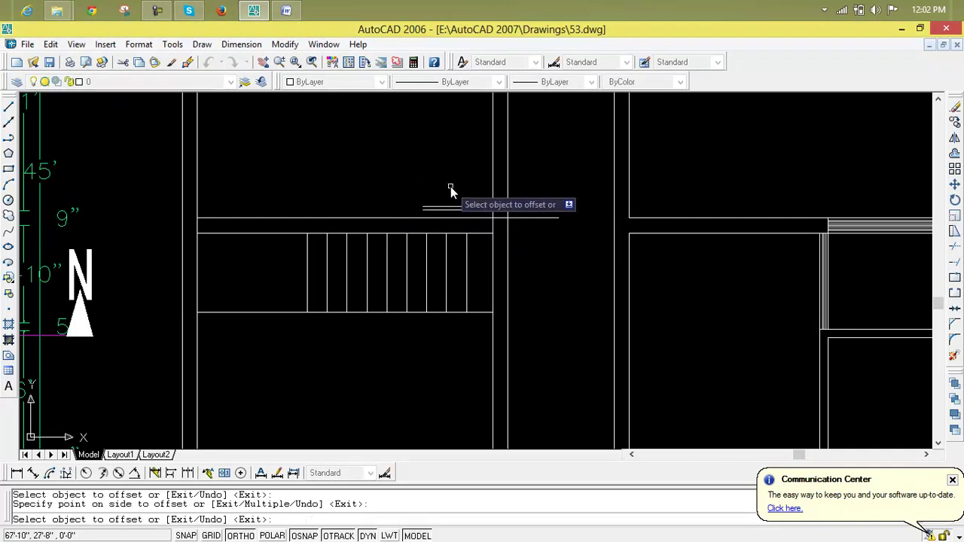
key("Escape")
key("Escape")
key("Escape")
Step: Offset the upper door line 3'6" upward to mark the other side of the door opening
type("o")
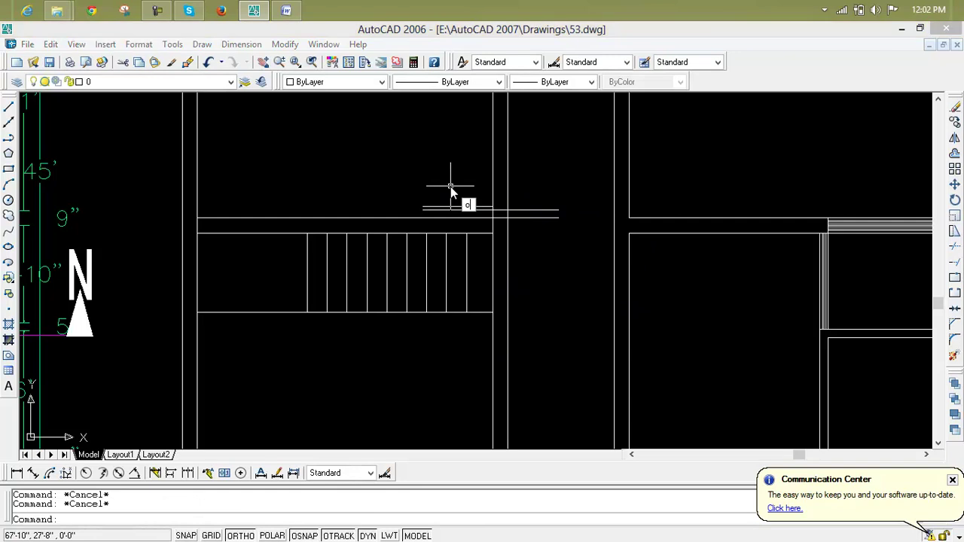
key("Return")
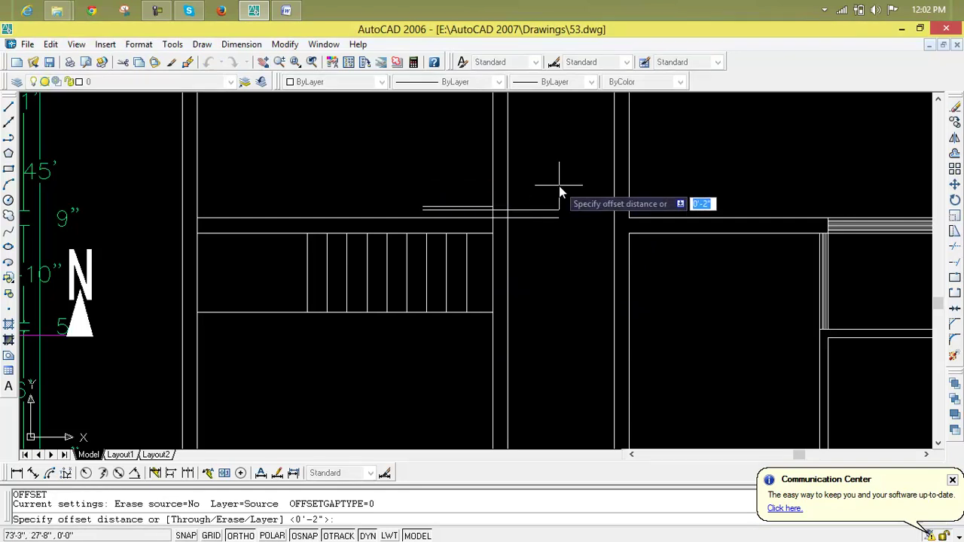
type("3'6\"")
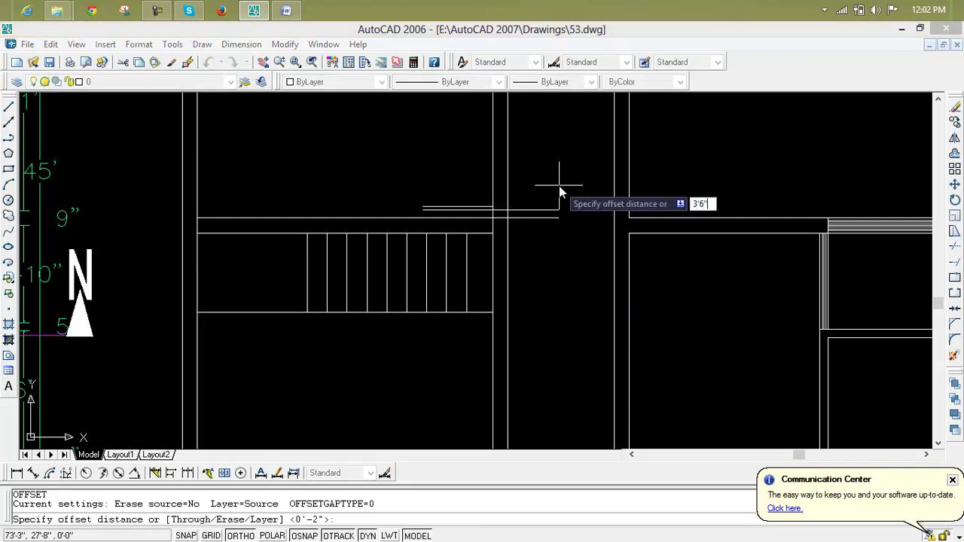
key("Return")
left_click(484, 207)
left_click(474, 172)
Step: Erase the offset copies above the 3'6" door line
key("Escape")
key("Escape")
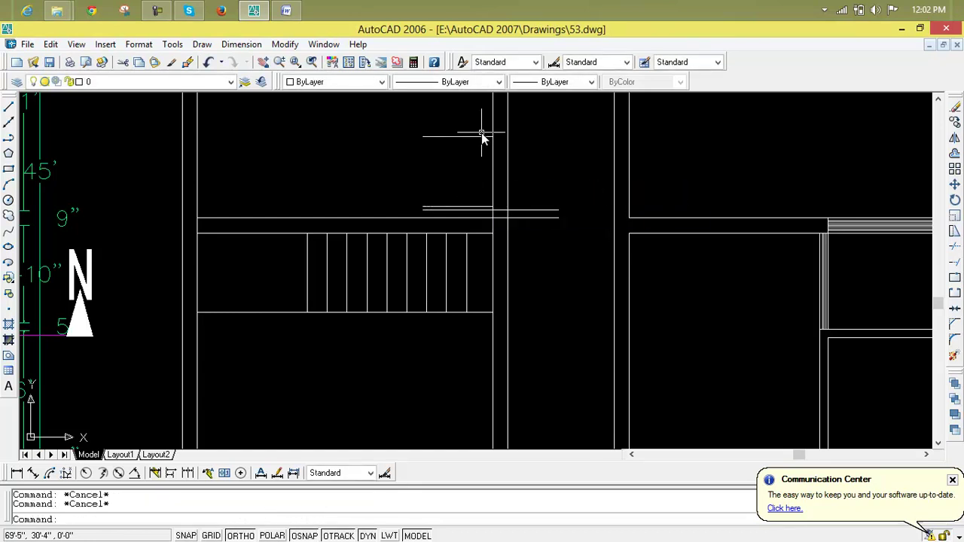
key("Delete")
Step: Erase the lobby-side segment that continues the 3'6" door line through the wall
scroll(475, 216, "up", 5)
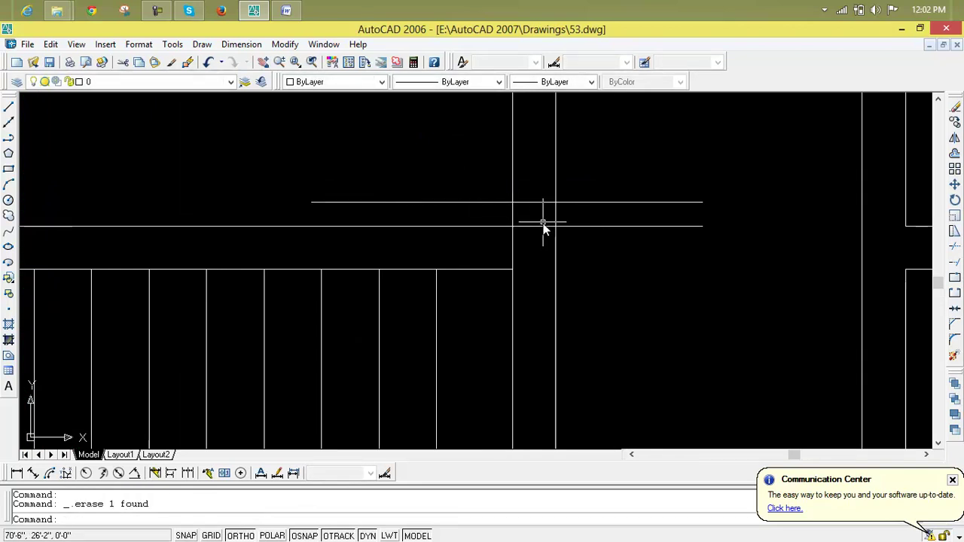
left_click(483, 204)
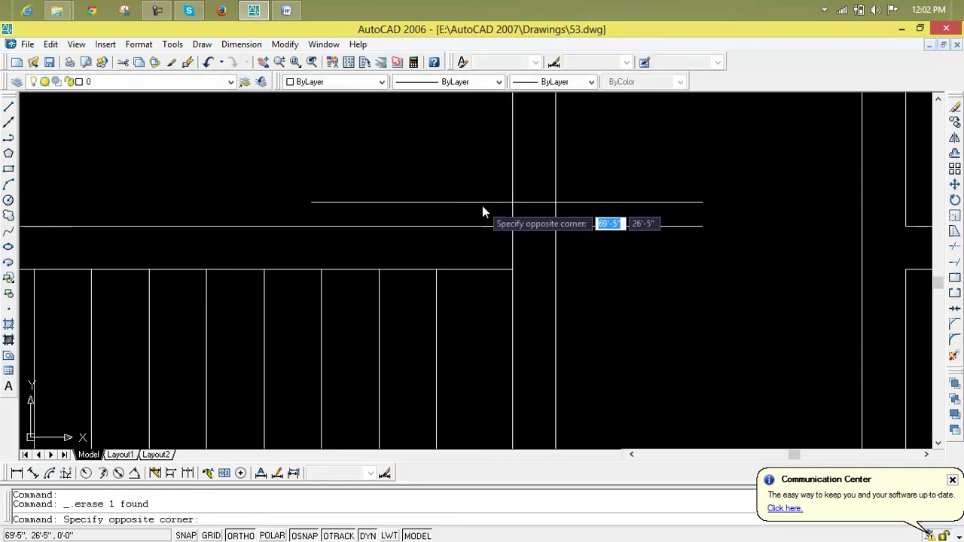
left_click(480, 201)
key("Escape")
key("Escape")
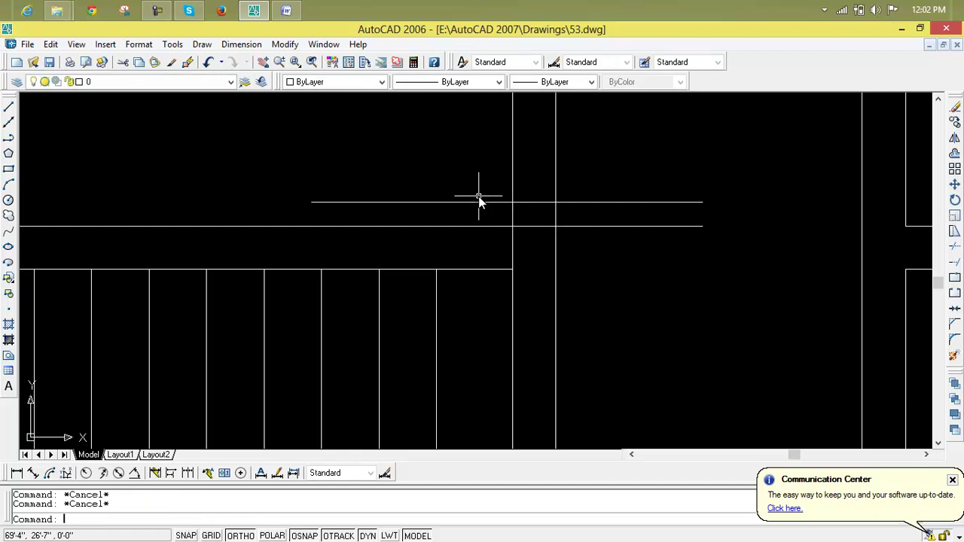
left_click(526, 202)
key("Delete")
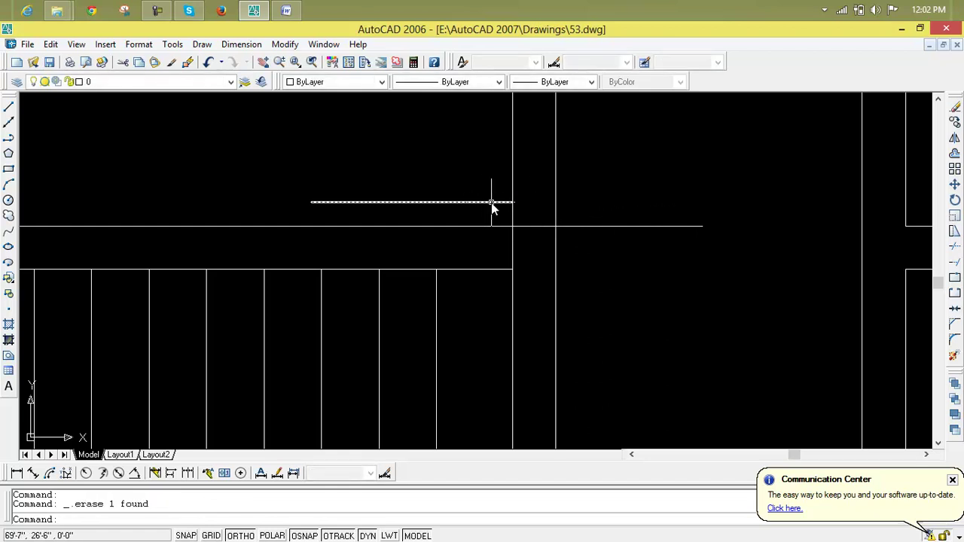
left_click(490, 202)
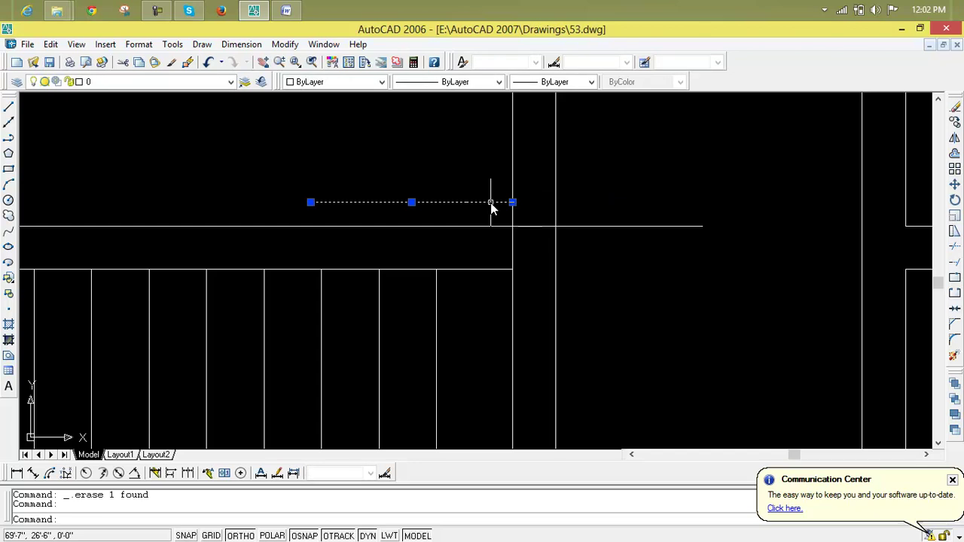
key("Escape")
Step: Draw a shorter horizontal line from the 3'6" door line's wall end across the wall into the lobby
type("l")
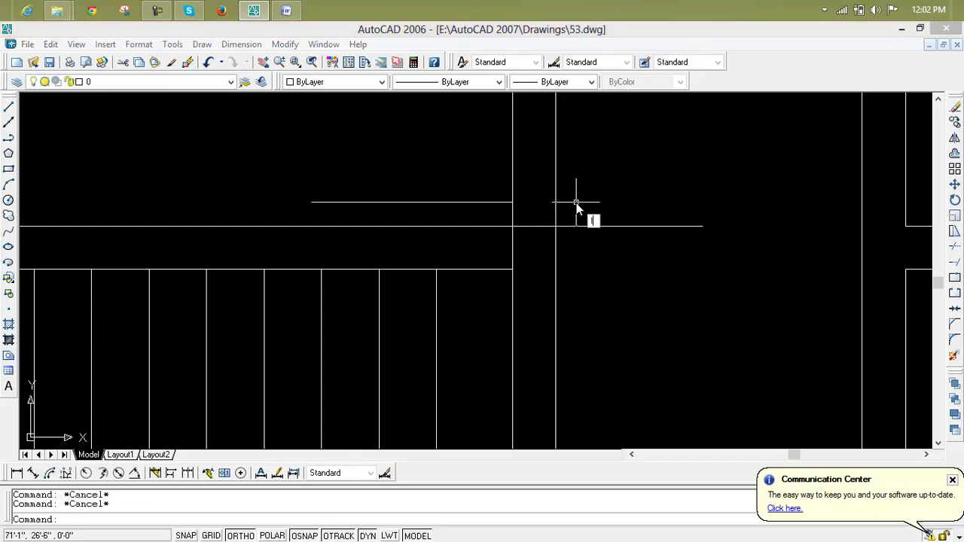
key("Return")
left_click(511, 203)
left_click(602, 201)
key("Escape")
key("Escape")
key("Escape")
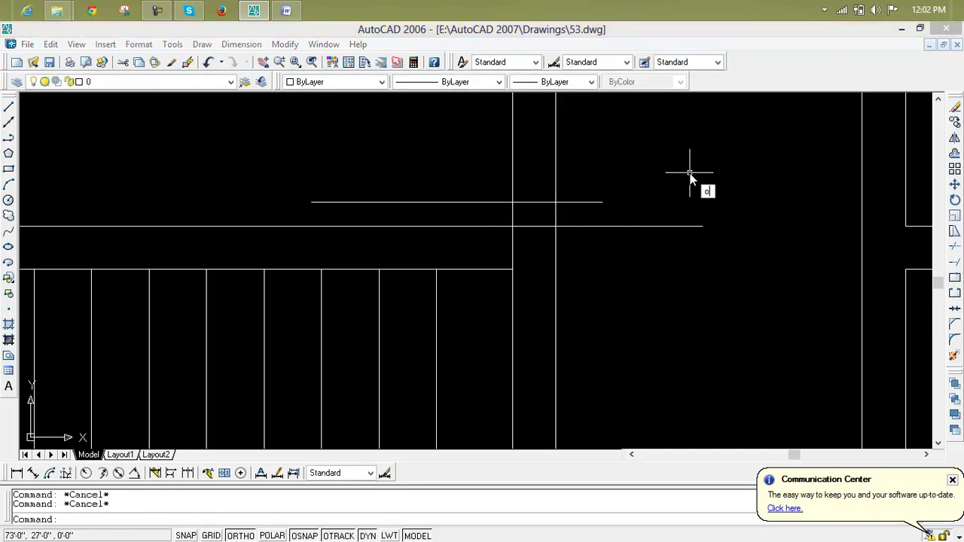
Step: Offset the short line crossing the lobby wall 2" upward
type("o")
key("Return")
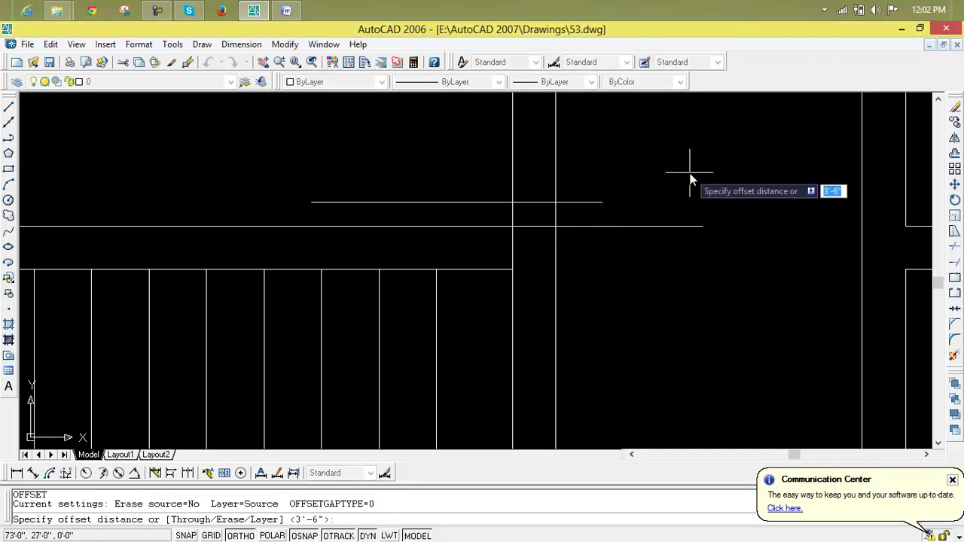
type("2")
key("Return")
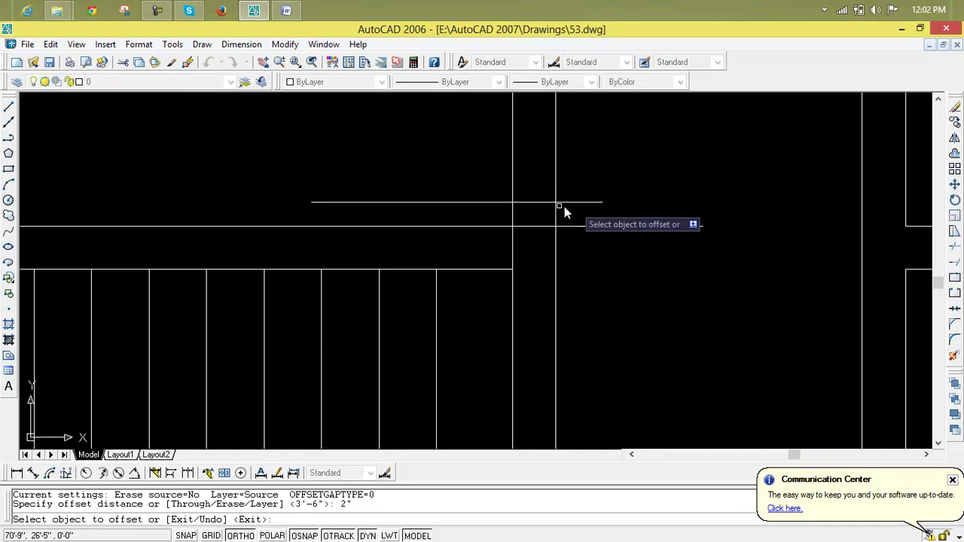
left_click(526, 203)
left_click(509, 173)
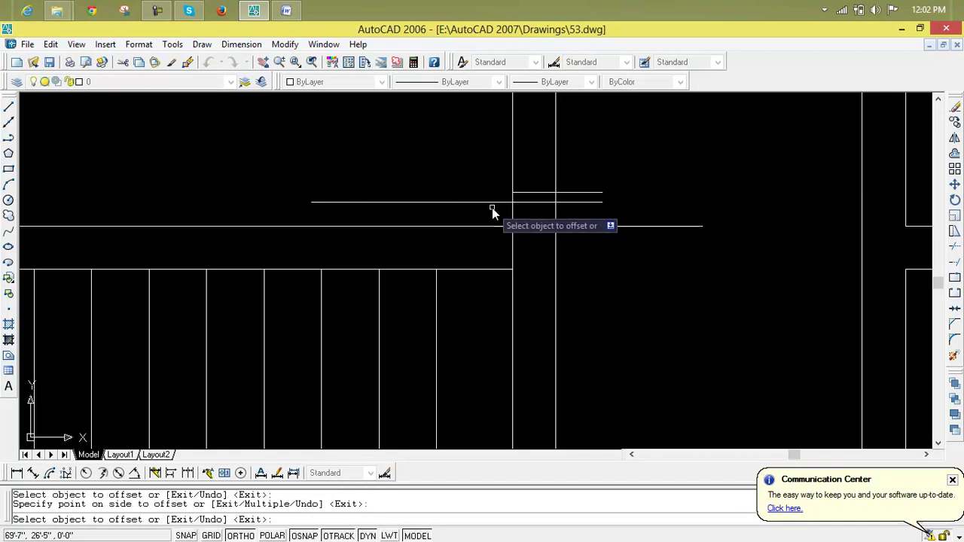
Step: Offset the 3'6" door line 2" both downward and upward, and erase the lower copy
left_click(490, 203)
left_click(490, 212)
left_click(467, 202)
left_click(467, 197)
key("Escape")
key("Escape")
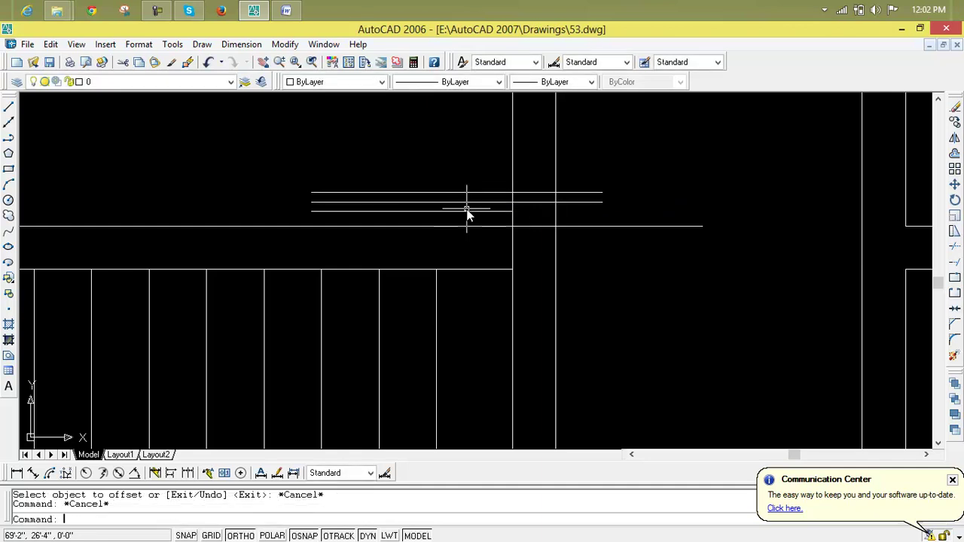
left_click(467, 211)
key("Delete")
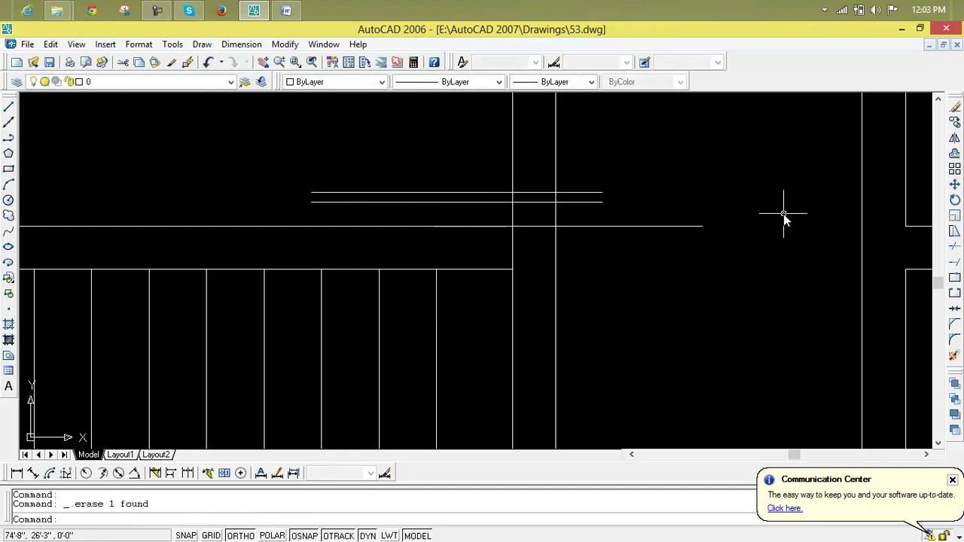
Step: Offset the upper of the two closely spaced door lines 3'6" upward across the wall
type("o")
key("Return")
type("3'6")
key("Return")
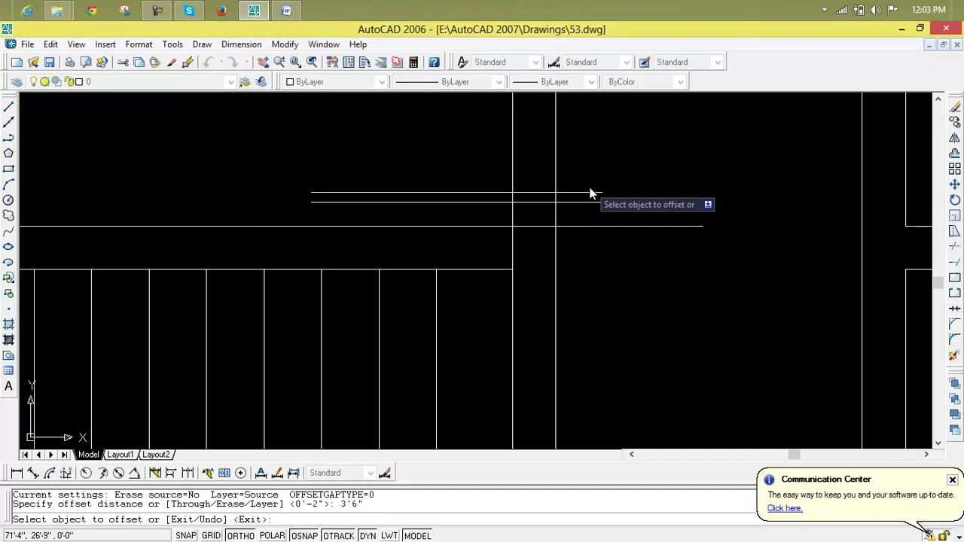
left_click(590, 192)
left_click(587, 198)
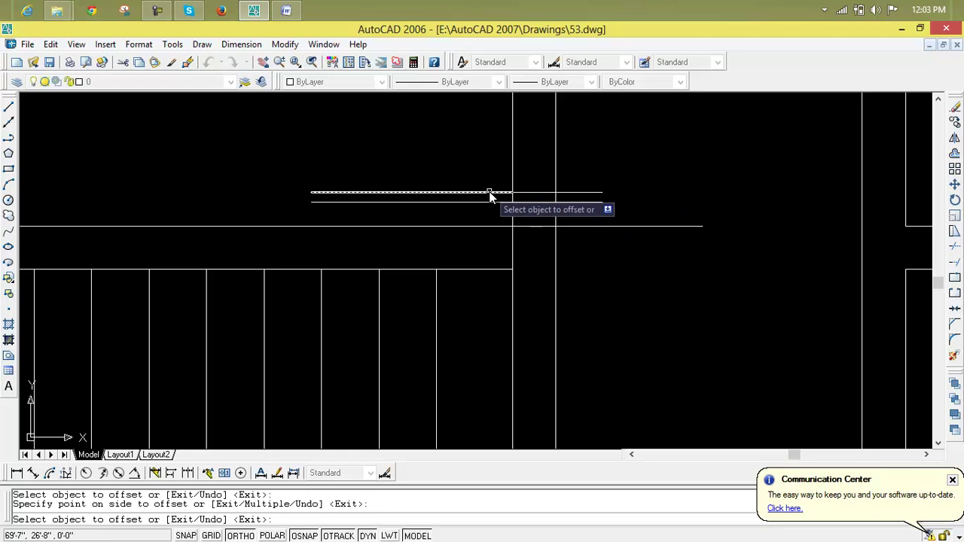
scroll(483, 150, "down", 3)
scroll(490, 243, "up", 2)
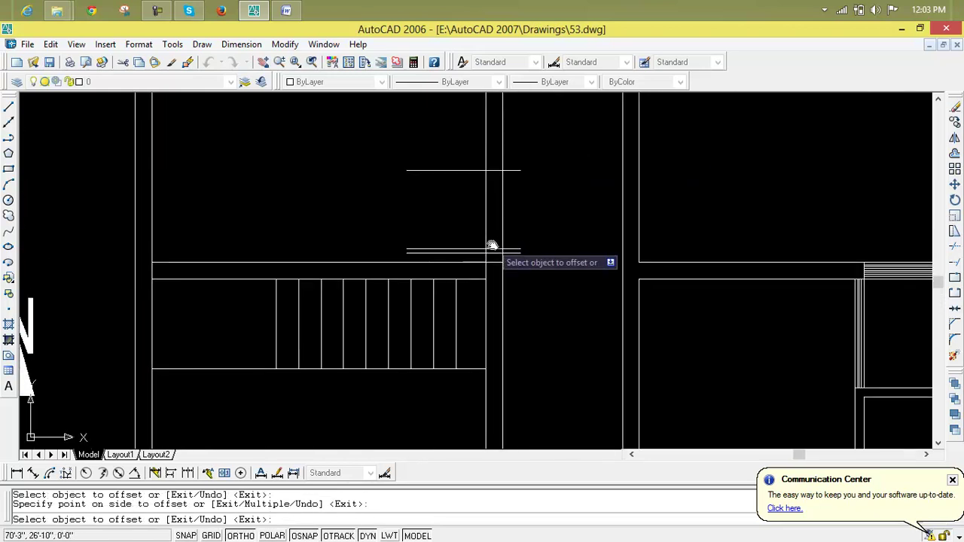
Step: Trim the wall lines within the door opening and the overhanging ends of the three door lines on the lobby side
key("Escape")
key("Escape")
type("tr")
key("Return")
key("Return")
left_click(459, 215)
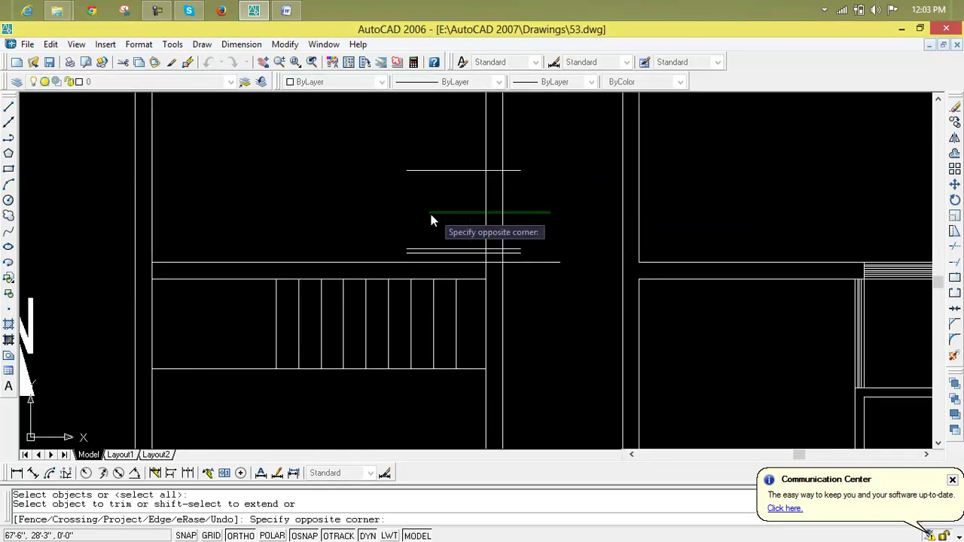
left_click(518, 167)
left_click(514, 171)
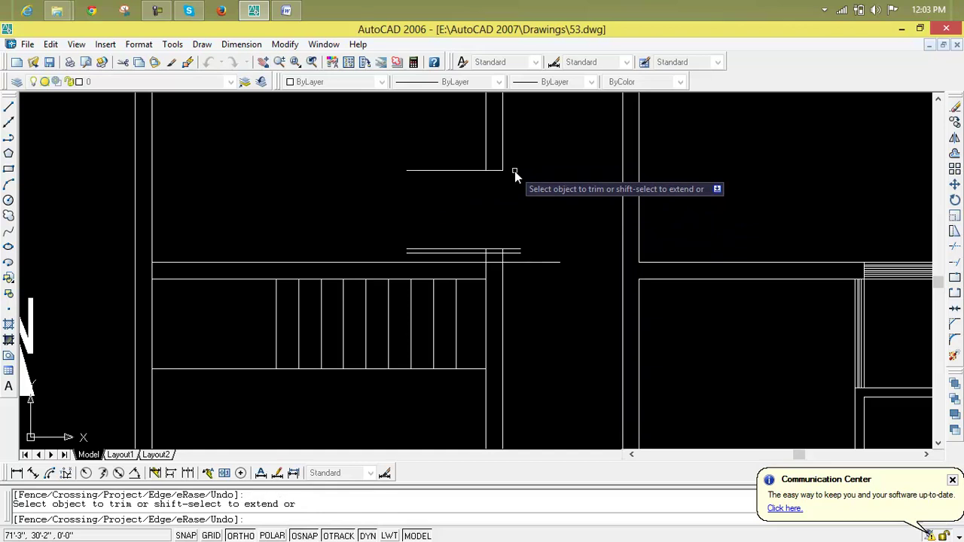
left_click(519, 252)
left_click(518, 250)
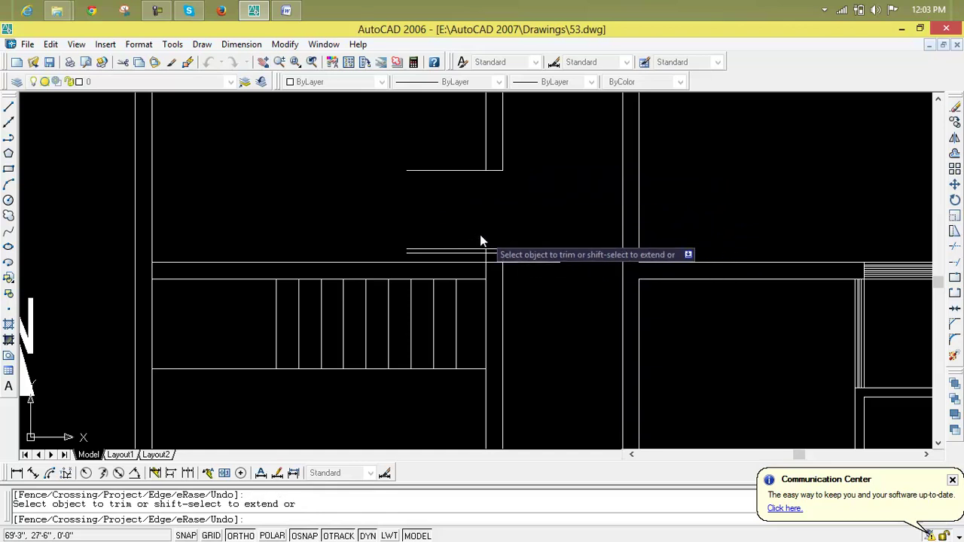
scroll(401, 236, "up", 1)
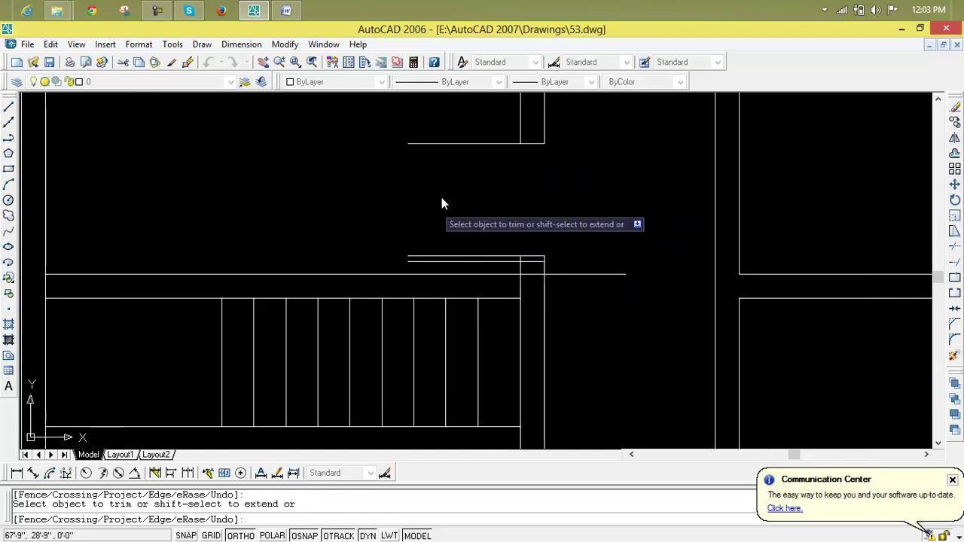
Step: Erase the leftover segment of the opening's upper line inside the left bedroom
key("Escape")
left_click(468, 144)
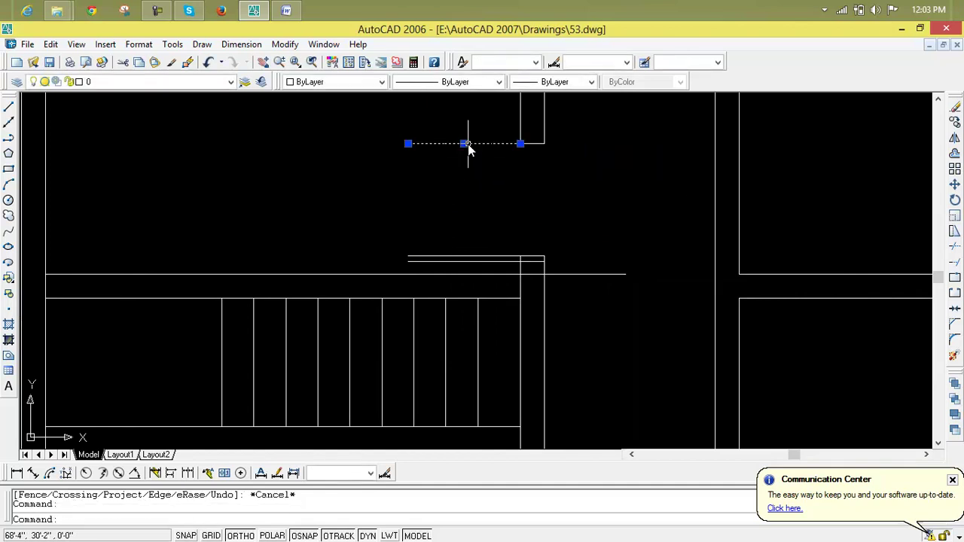
key("Delete")
scroll(454, 189, "down", 1)
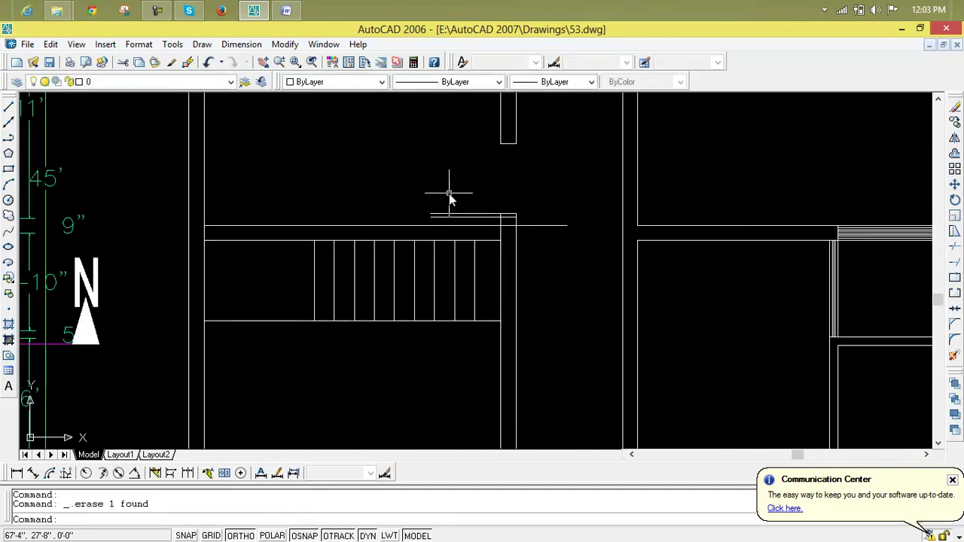
scroll(474, 203, "up", 2)
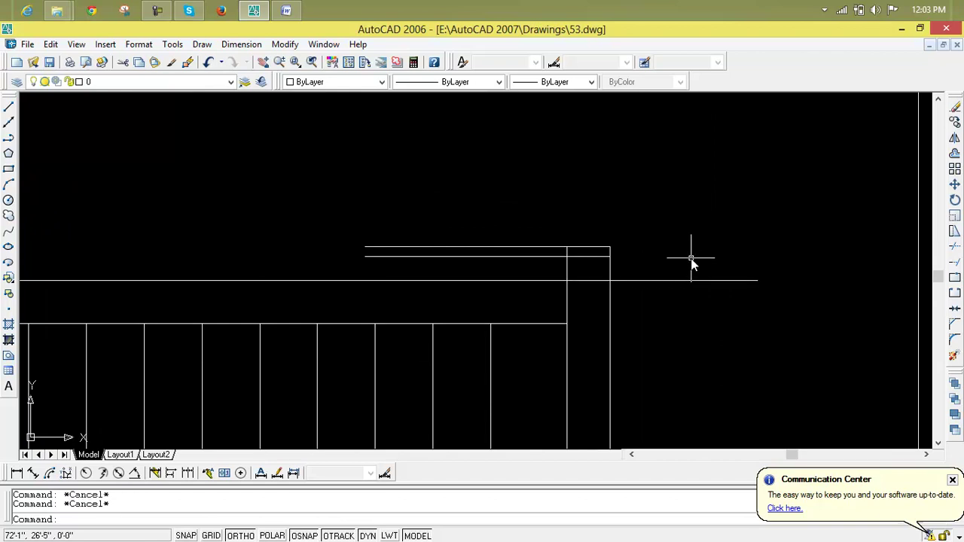
type("tr")
key("Return")
left_click(683, 280)
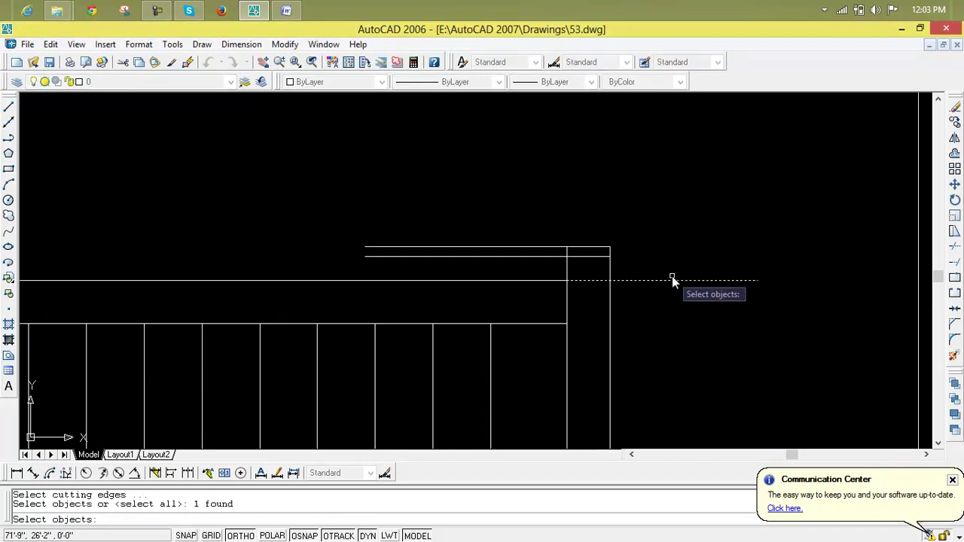
key("Escape")
key("Escape")
key("Escape")
Step: Trim the bedroom wall line's overhang where it extends past the lobby face of the wall
type("tr")
key("Return")
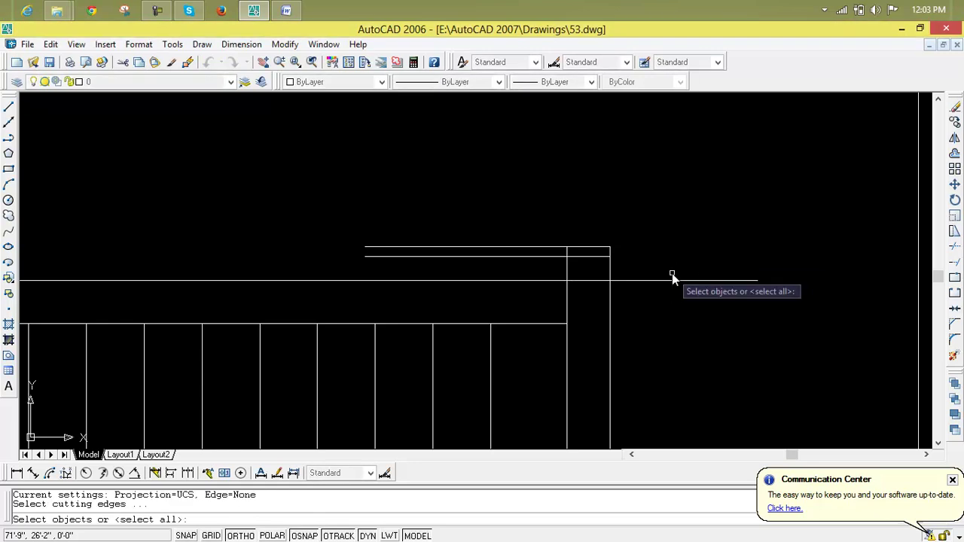
key("Return")
left_click(673, 279)
key("Escape")
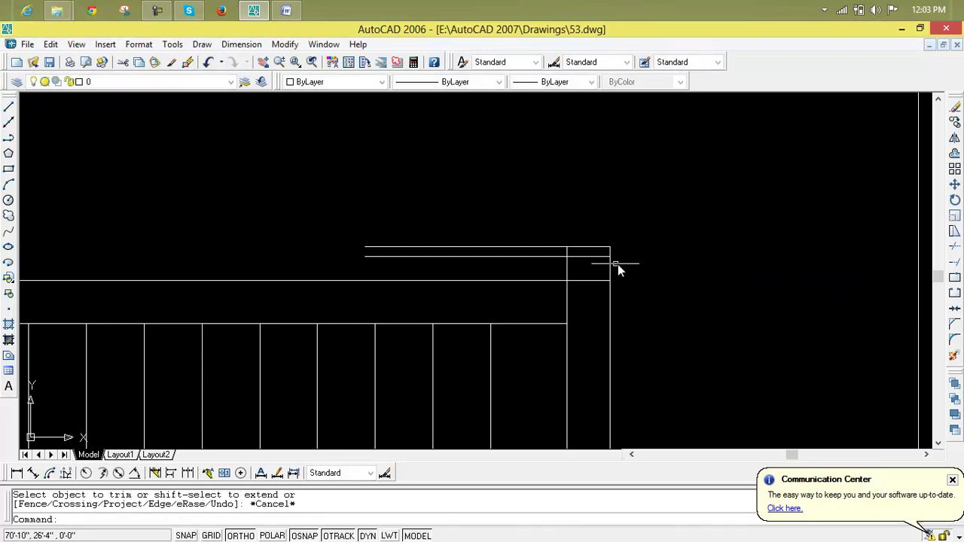
key("Escape")
key("Escape")
Step: Draw a short vertical line closing the free end of the door leaf
scroll(585, 262, "up", 2)
type("l")
key("Return")
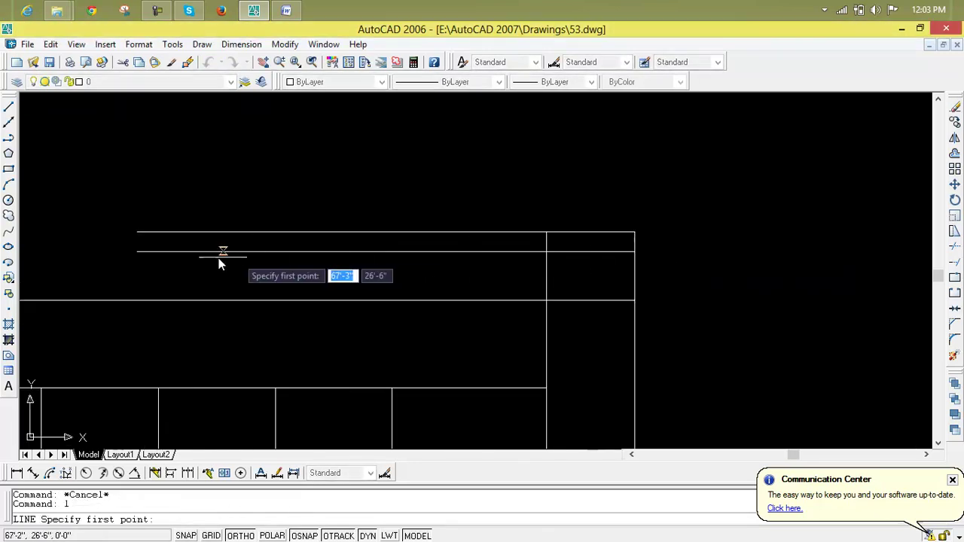
left_click(136, 235)
left_click(139, 235)
key("Escape")
key("Escape")
scroll(184, 220, "down", 3)
key("Escape")
middle_click_drag(190, 219, 323, 339)
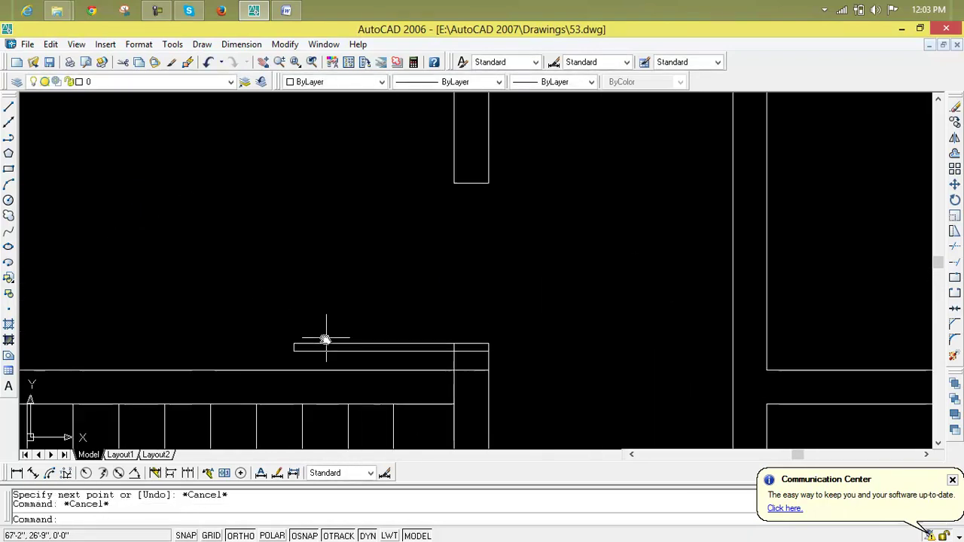
Step: Draw the door swing as a three-point arc from the upper jamb's lobby corner through its bedroom corner to the leaf's free end
type("arc")
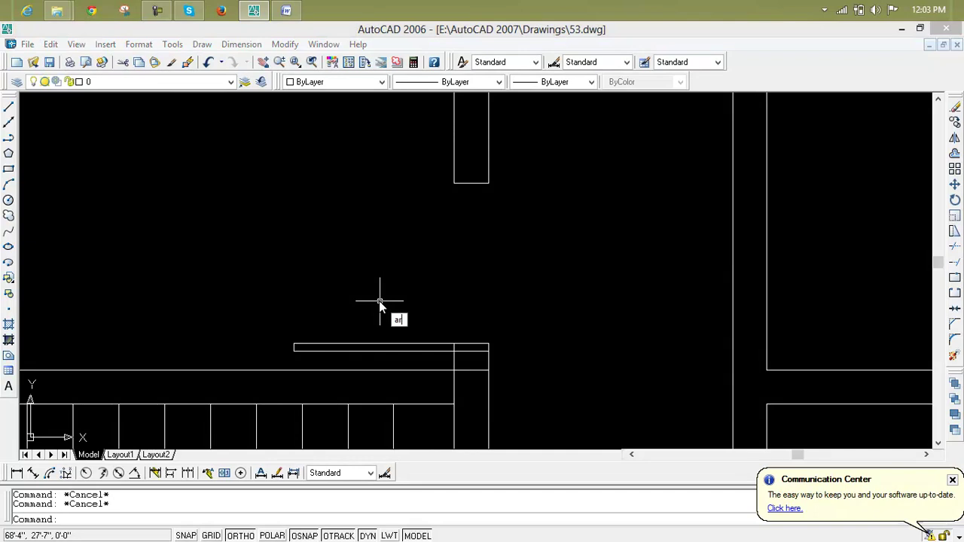
key("Return")
left_click(485, 181)
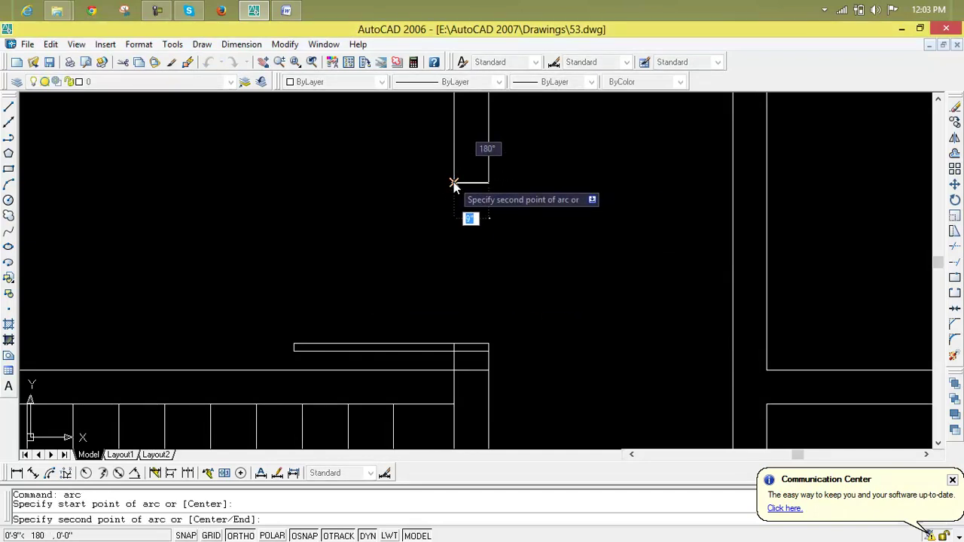
left_click(454, 182)
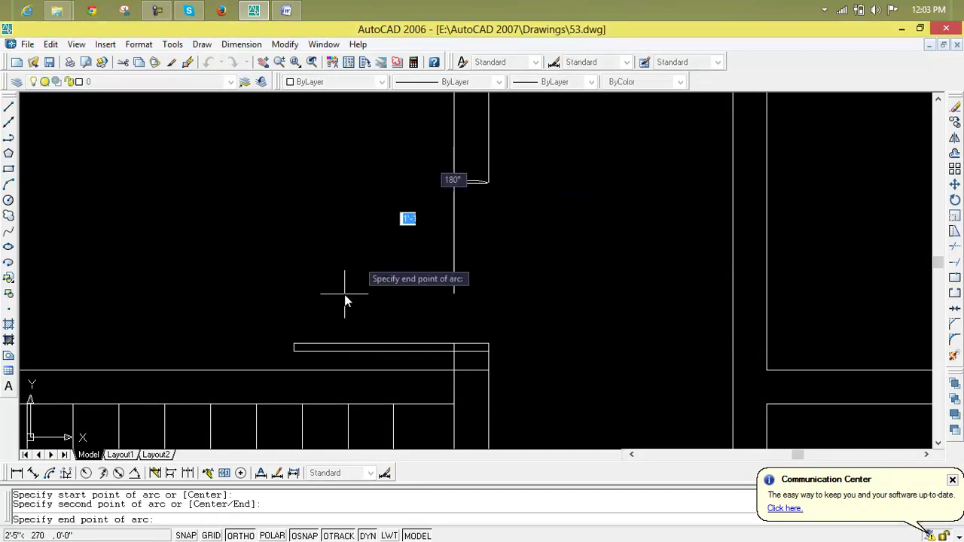
left_click(295, 350)
scroll(473, 306, "down", 4)
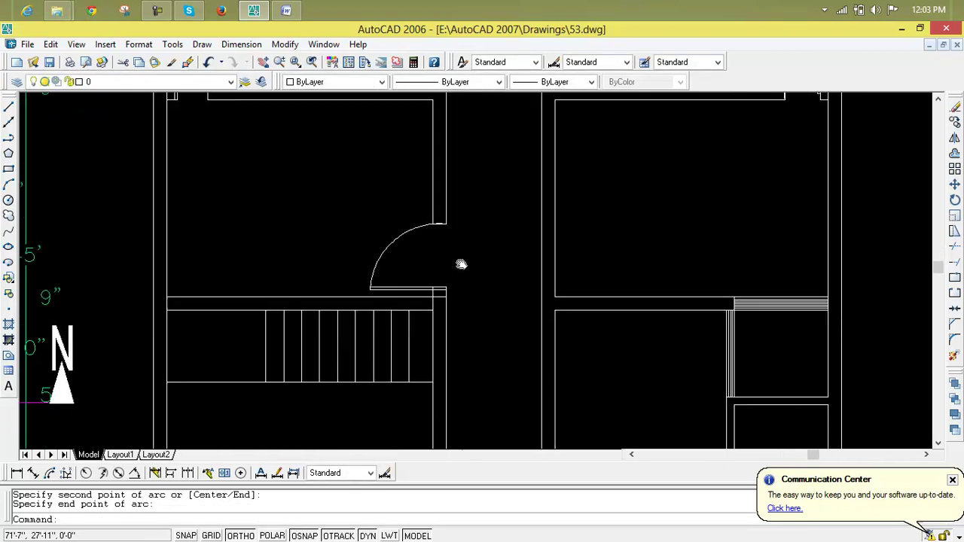
key("Escape")
key("Escape")
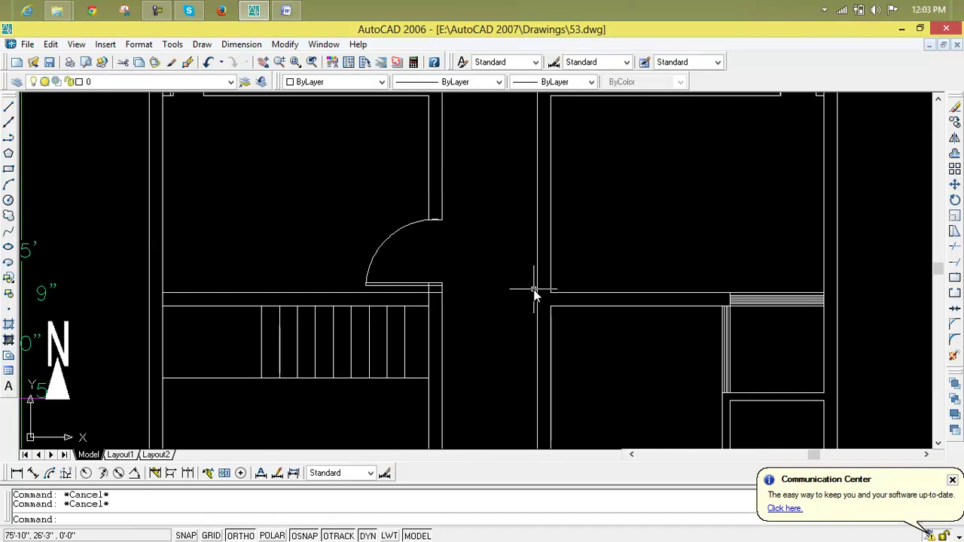
Step: Draw a horizontal line from the lower leaf line's lobby end across the lobby and past the opposite wall
type("l")
key("Return")
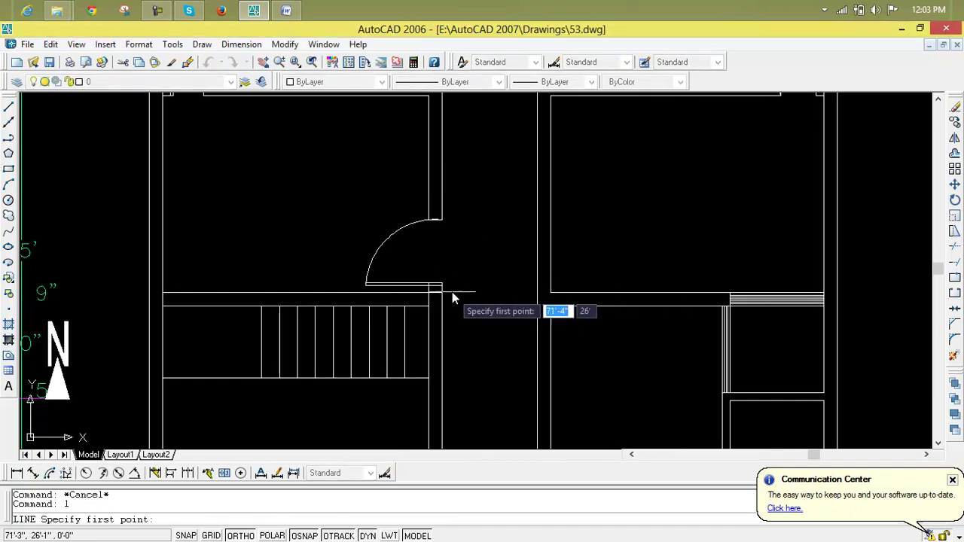
scroll(450, 289, "up", 3)
left_click(431, 287)
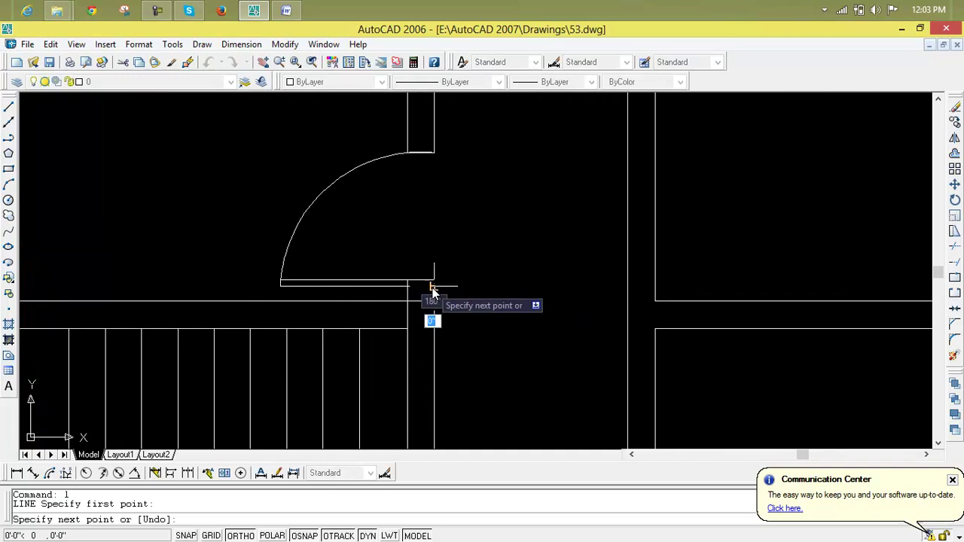
left_click(717, 287)
key("Escape")
key("Escape")
Step: Try to draw a second line from the leaf's upper lobby corner across the lobby, and erase it
key("Return")
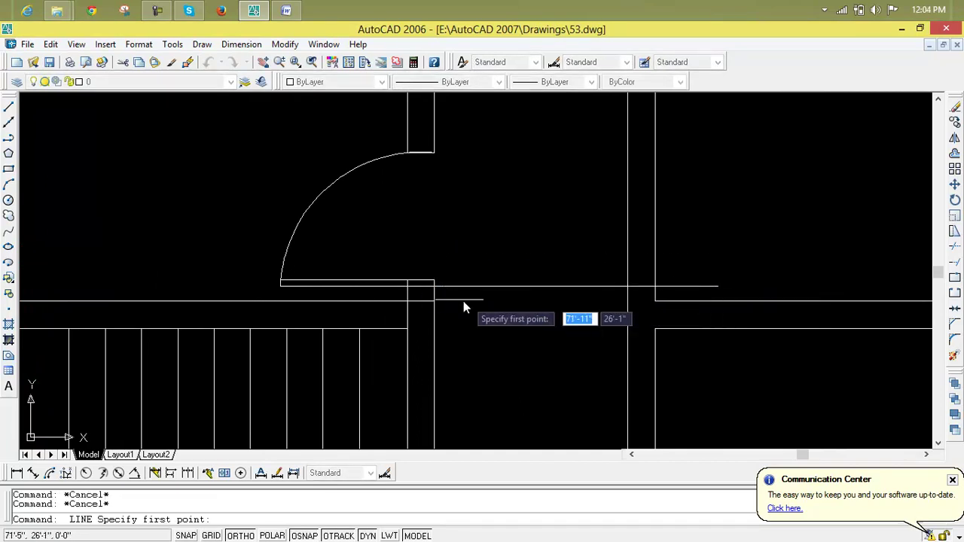
left_click(434, 284)
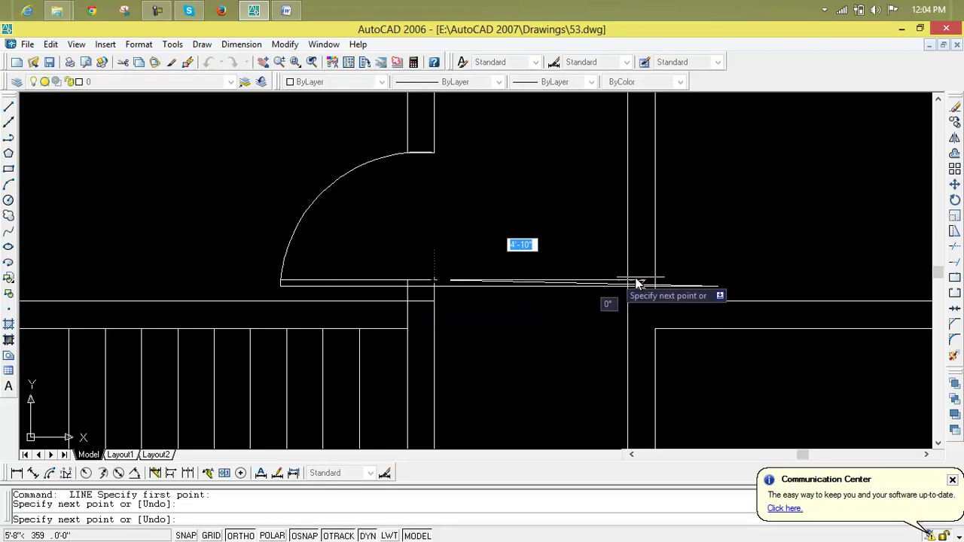
key("Escape")
key("Escape")
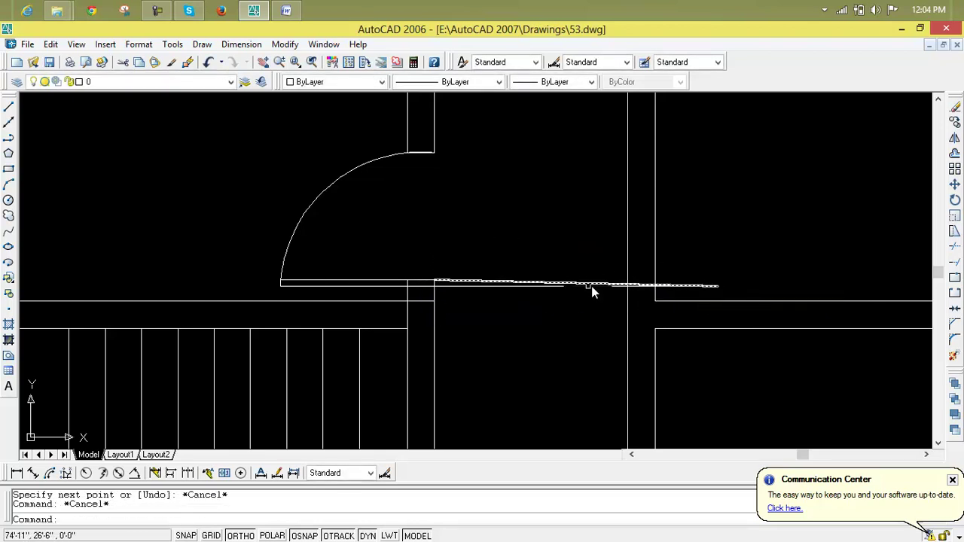
left_click(552, 284)
key("Delete")
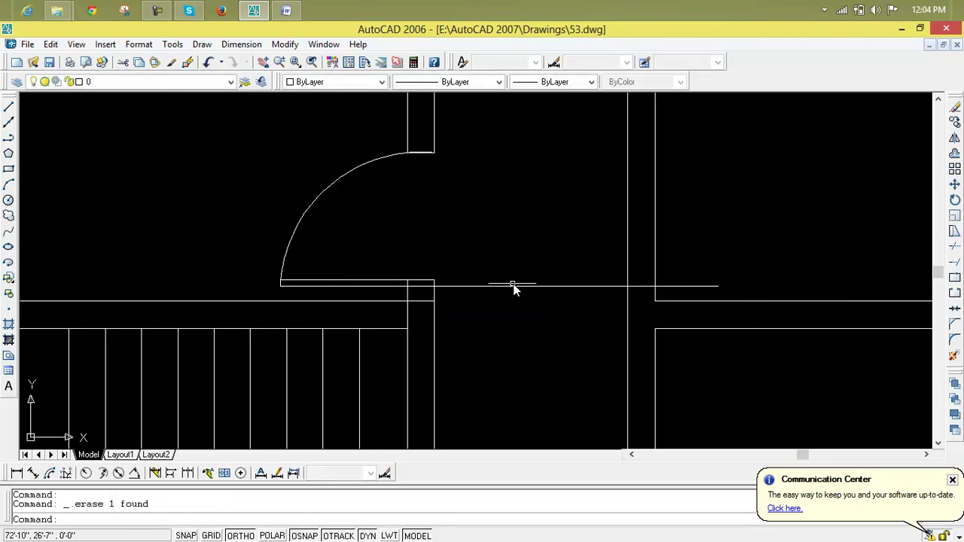
Step: Draw a horizontal line from the leaf's upper lobby corner across the lobby and past the opposite wall
type("l")
key("Return")
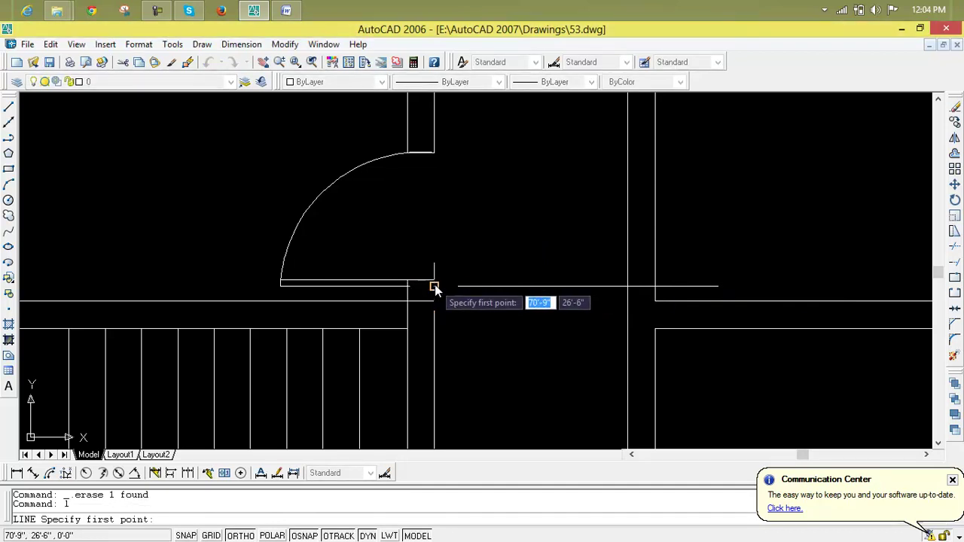
left_click(434, 282)
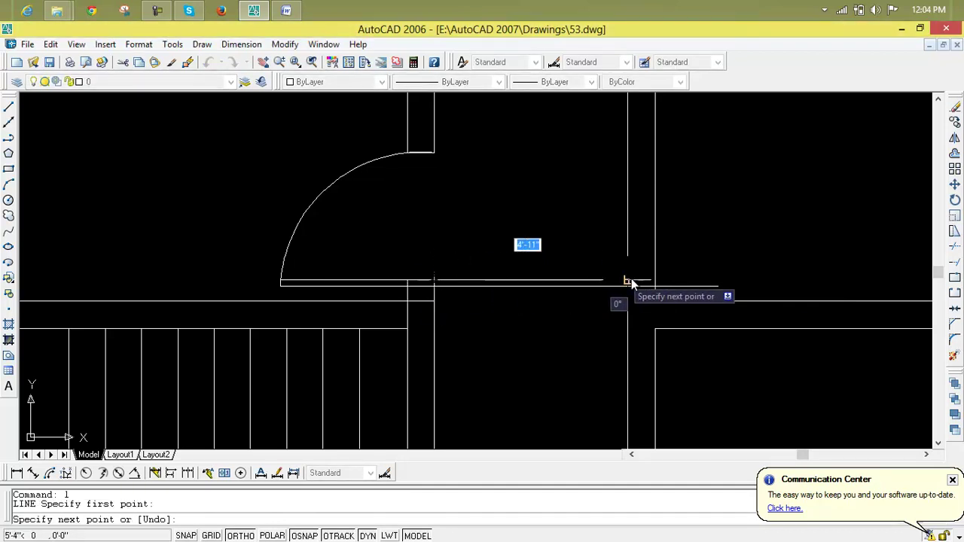
left_click(701, 281)
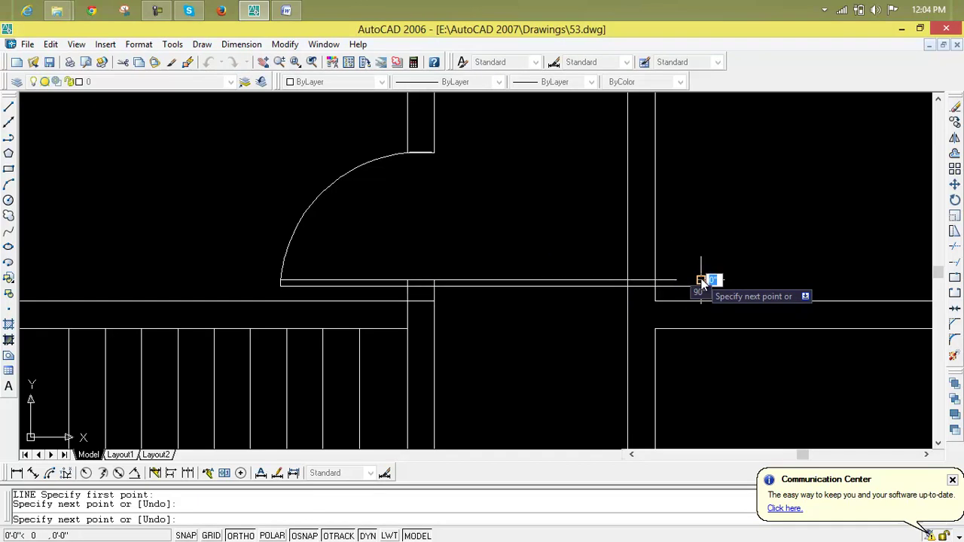
key("Return")
Step: Draw a horizontal line from the upper door jamb across the lobby and past the opposite wall
key("Return")
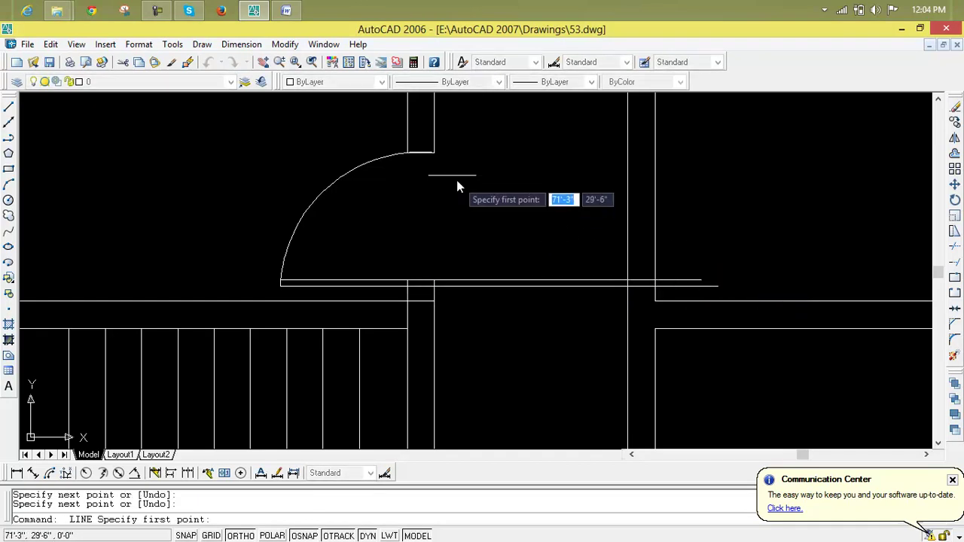
left_click(407, 153)
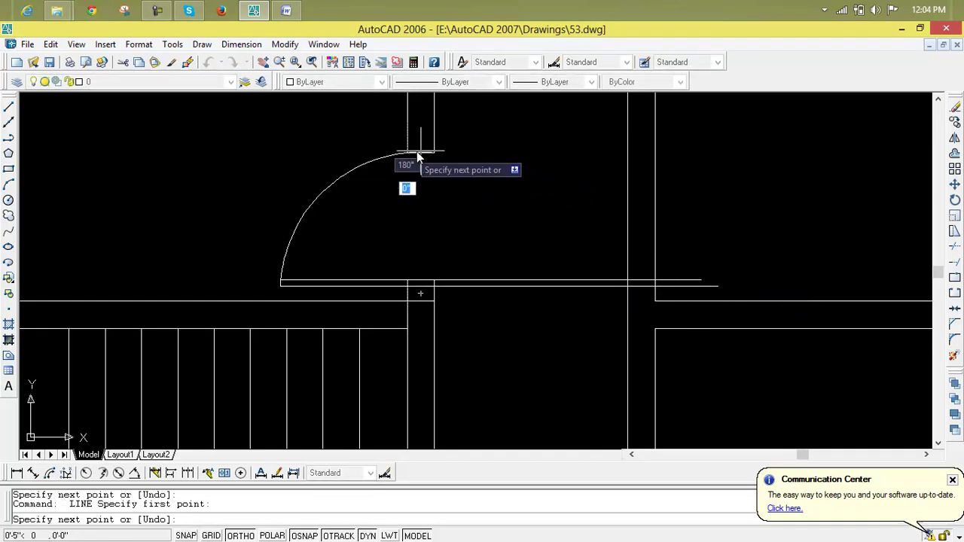
left_click(777, 159)
key("Return")
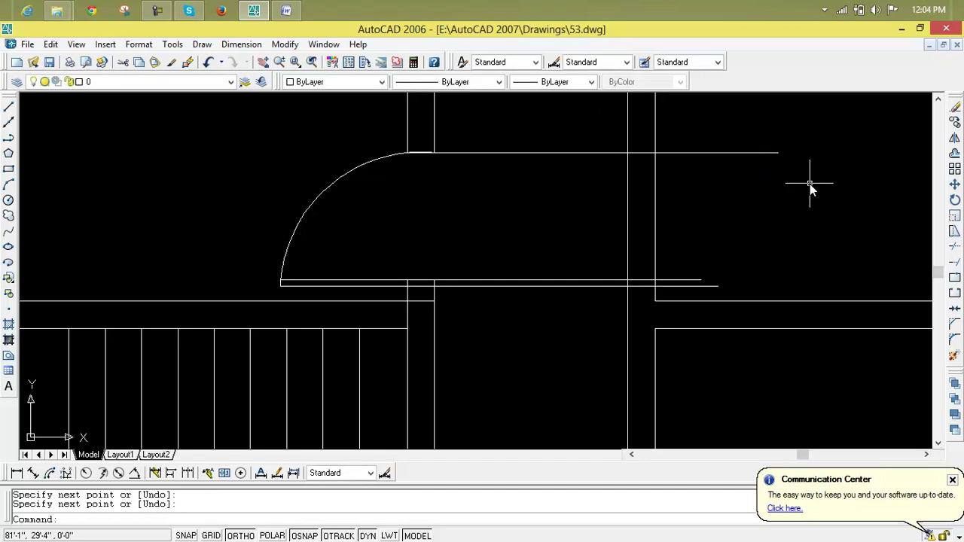
Step: Trim the opposite lobby wall between the projected door lines, and cut off the three lines' overhangs beyond that wall
type("tr")
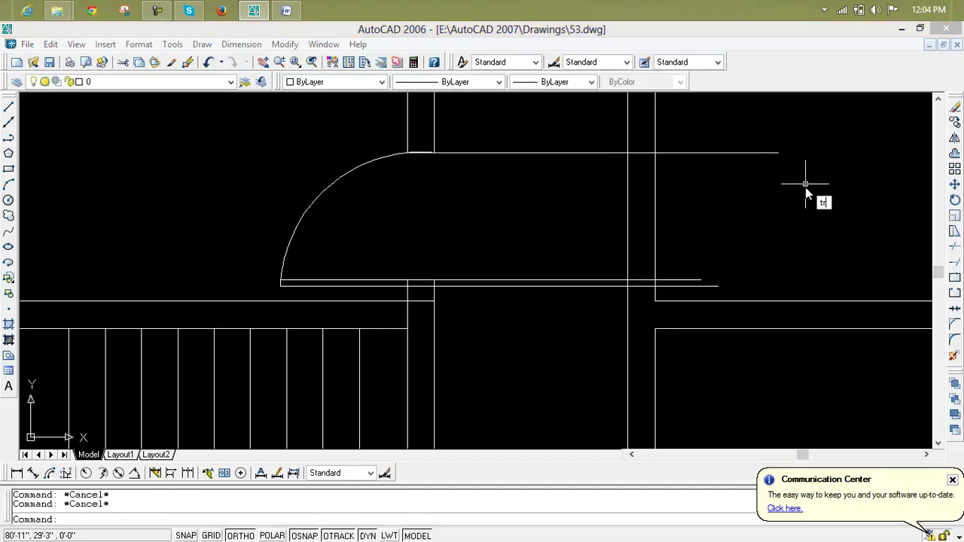
key("Return")
key("Return")
left_click(750, 175)
left_click(628, 218)
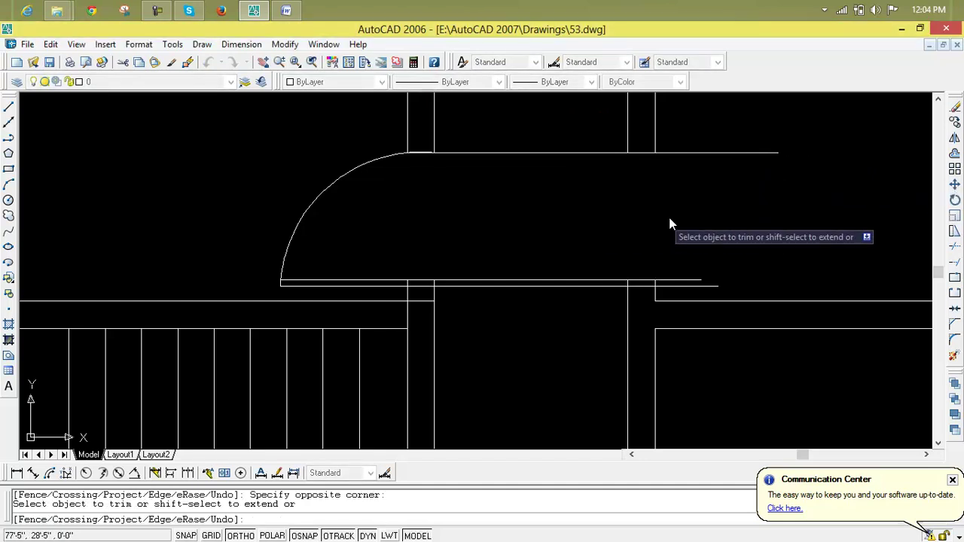
left_click(701, 153)
left_click(701, 293)
left_click(686, 274)
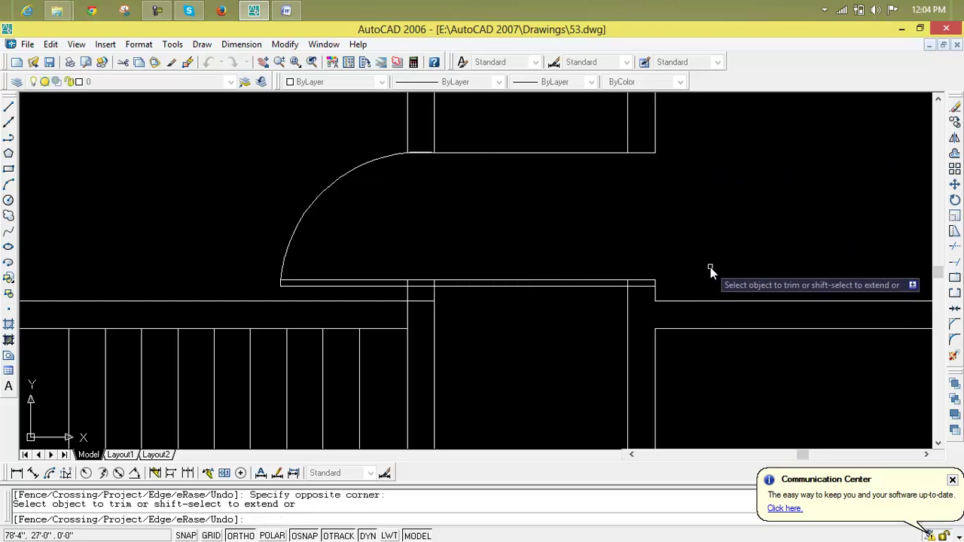
key("Escape")
key("Escape")
key("Escape")
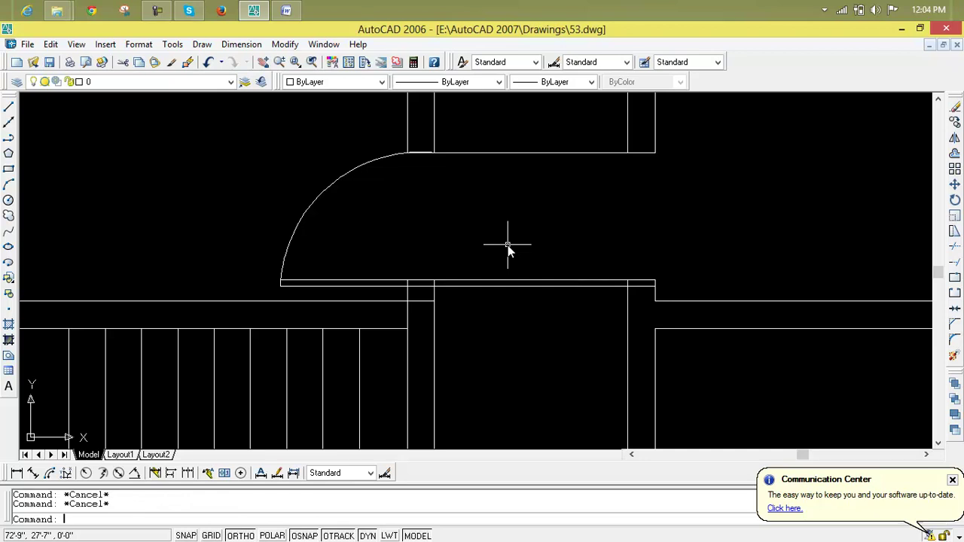
type("tr")
key("Return")
left_click(558, 393)
left_click(559, 394)
left_click(541, 338)
left_click(501, 137)
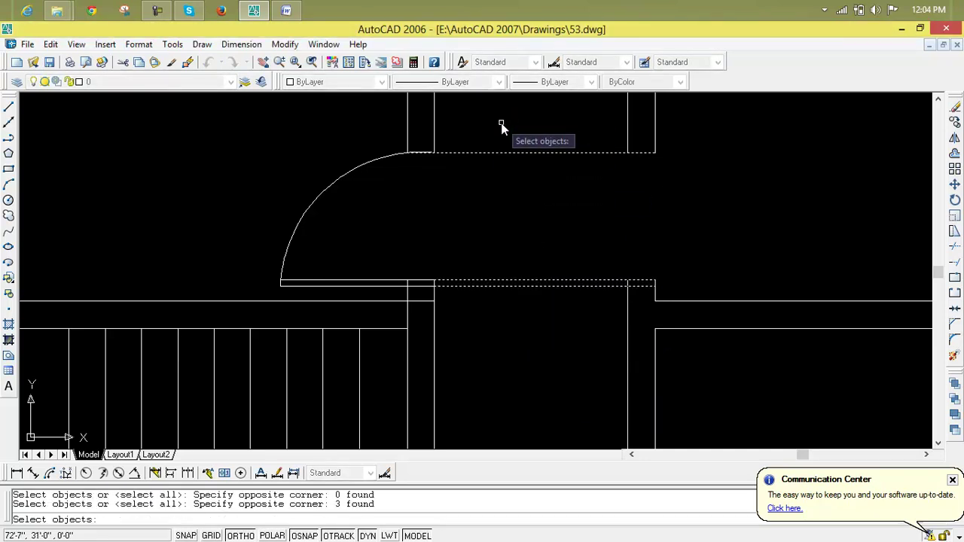
key("Escape")
key("Escape")
Step: Trim away the three projected door lines where they cross the lobby between its two walls
type("tr")
key("Return")
key("Return")
left_click(501, 125)
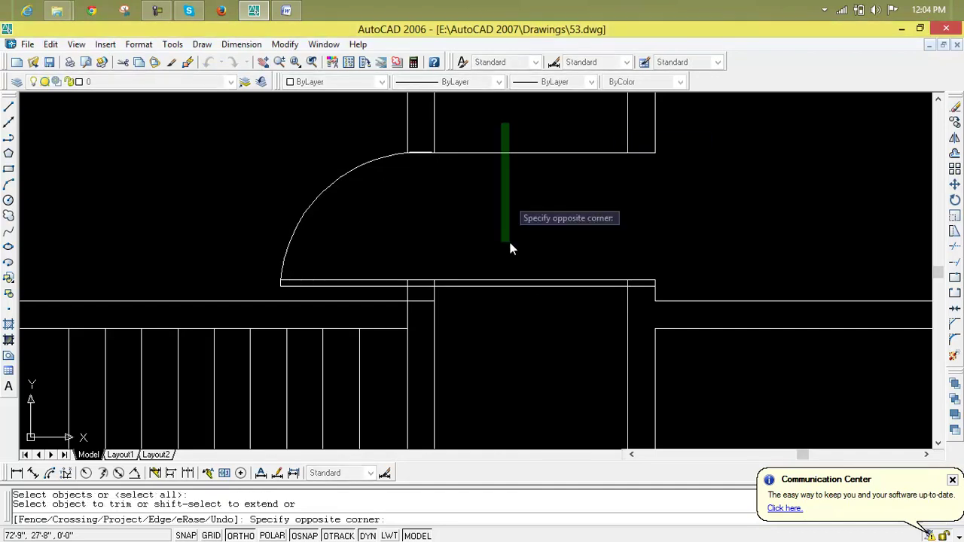
left_click(542, 366)
key("Escape")
key("Escape")
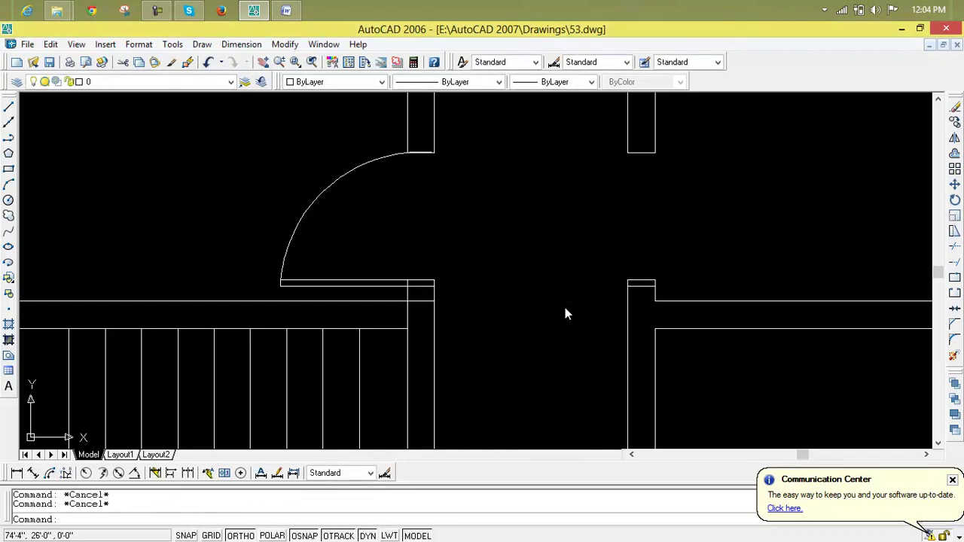
type("m")
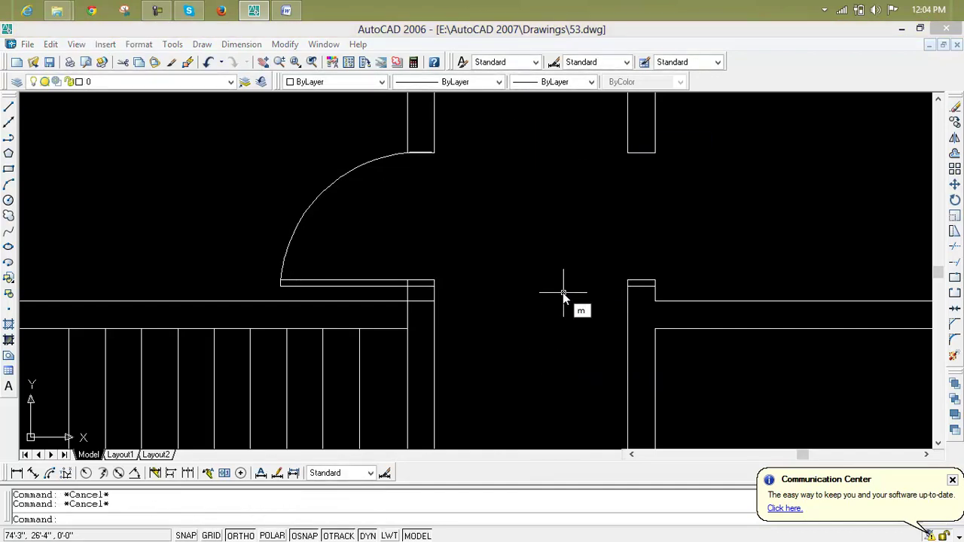
type("i")
key("Return")
left_click(366, 148)
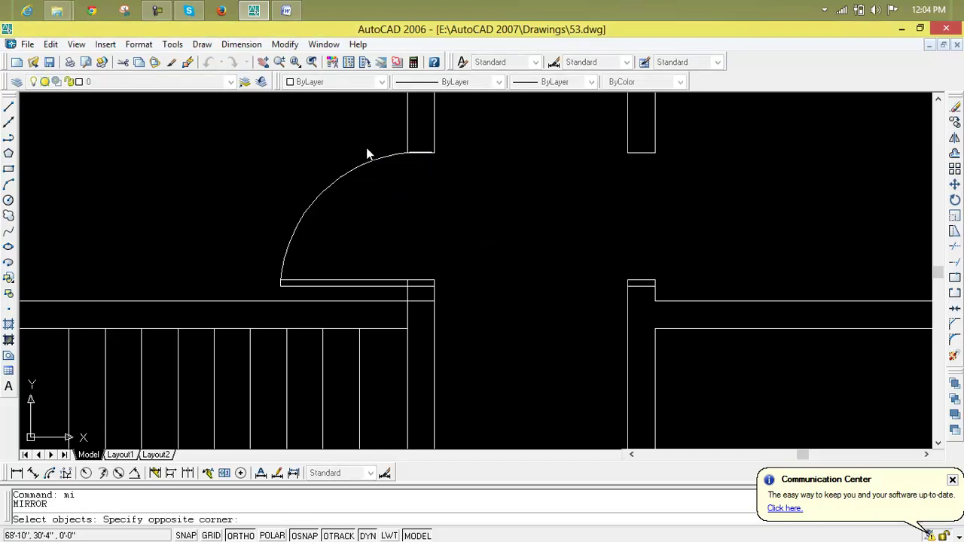
left_click(339, 291)
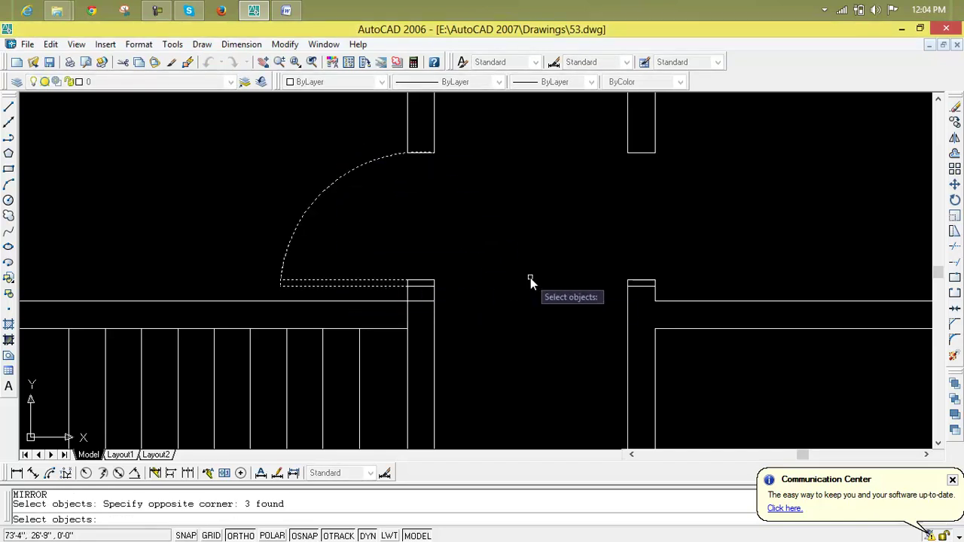
key("Return")
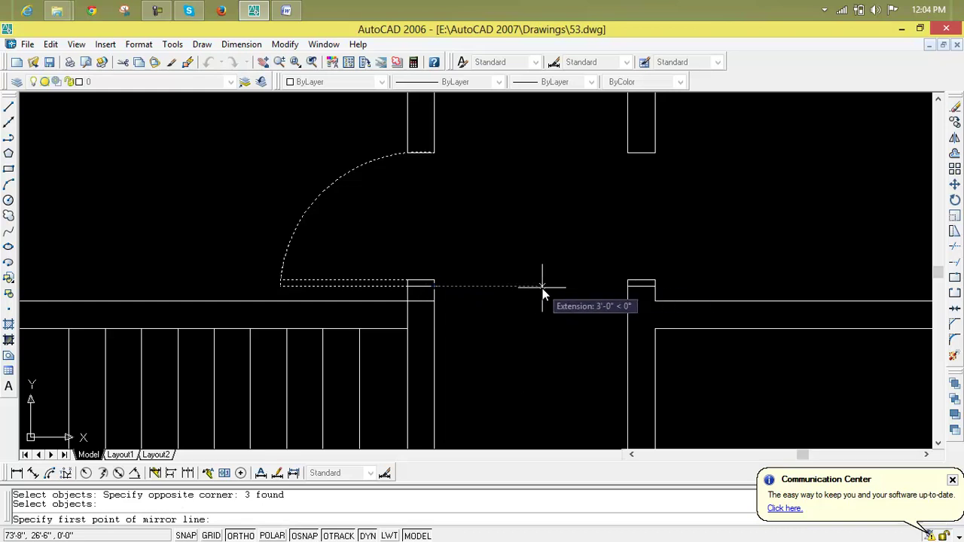
key("Escape")
key("Escape")
key("Escape")
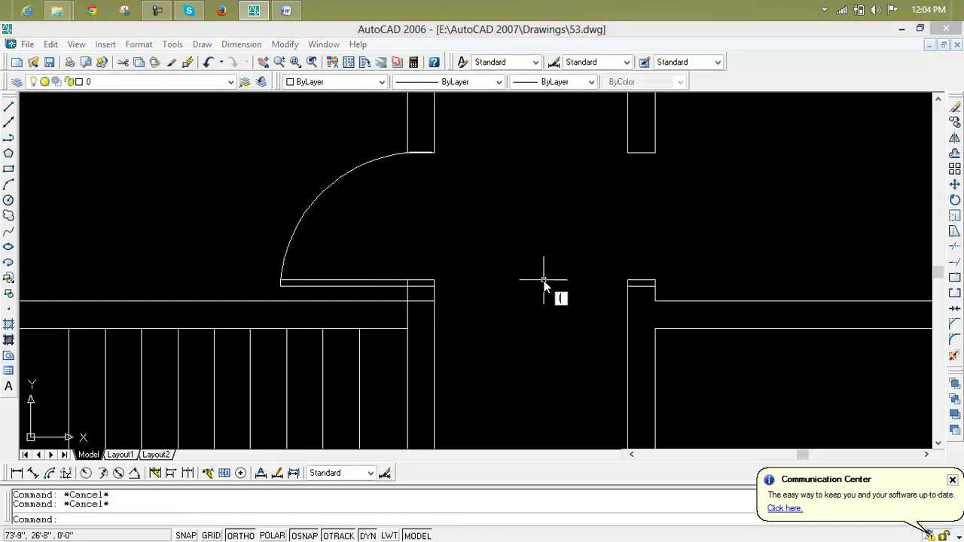
Step: Draw a horizontal helper line across the lobby from the door leaf's lower lobby corner to the opposite wall
type("l")
key("Return")
left_click(434, 285)
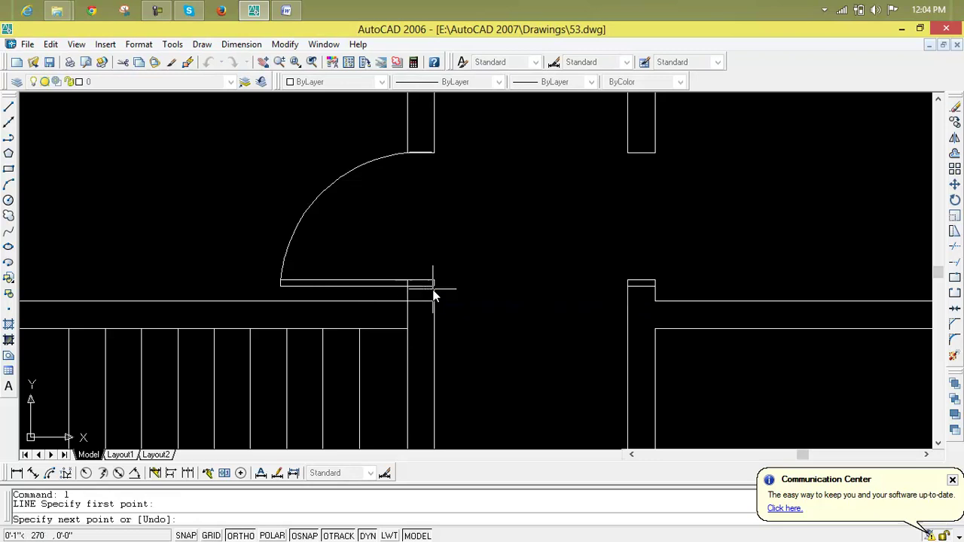
left_click(629, 293)
key("Escape")
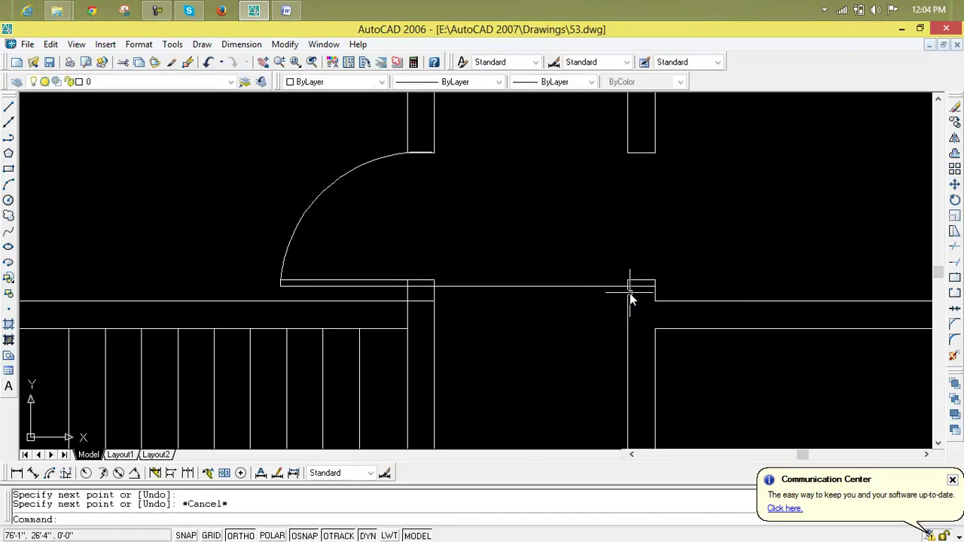
key("Escape")
key("Escape")
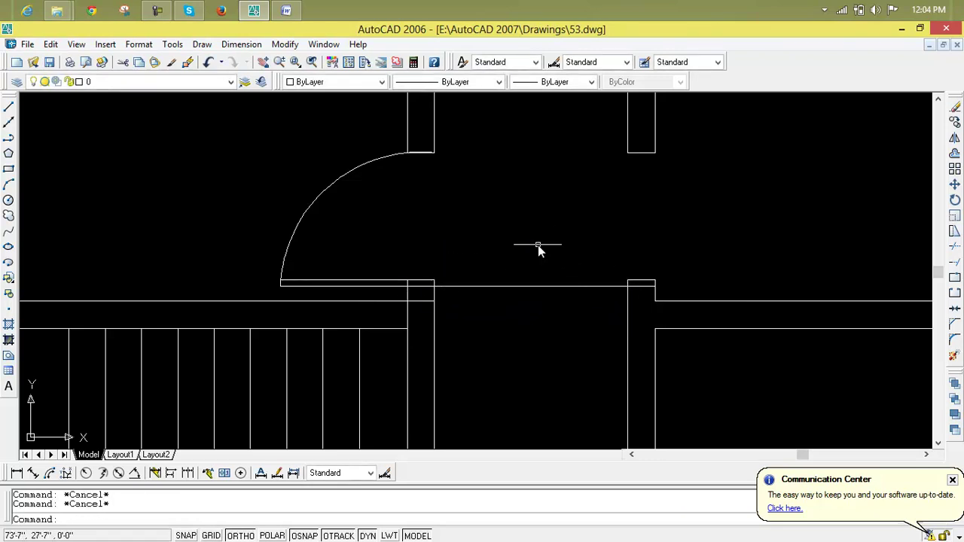
Step: Mirror the left bedroom door about a vertical axis through the helper line's midpoint, keeping the original, and erase the helper line
type("mi")
key("Return")
left_click(336, 142)
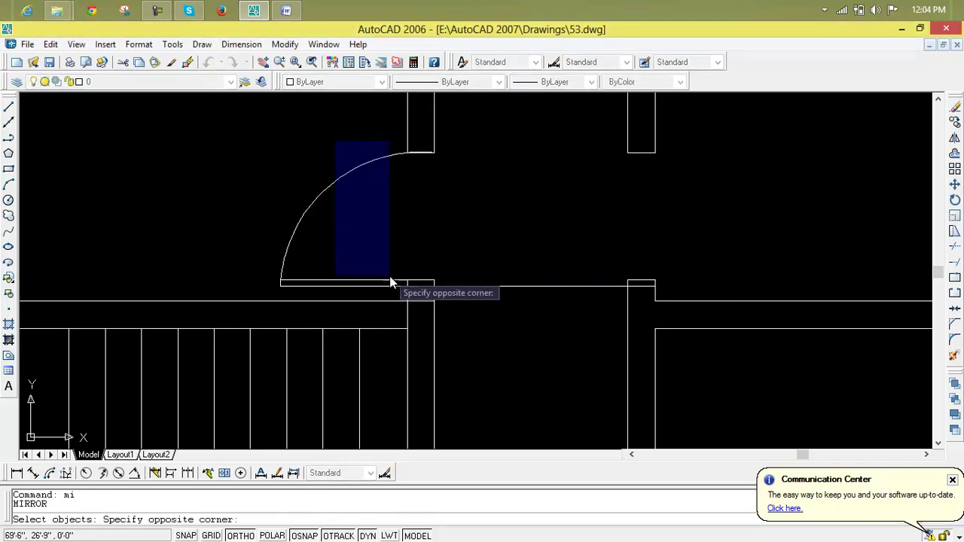
left_click(388, 289)
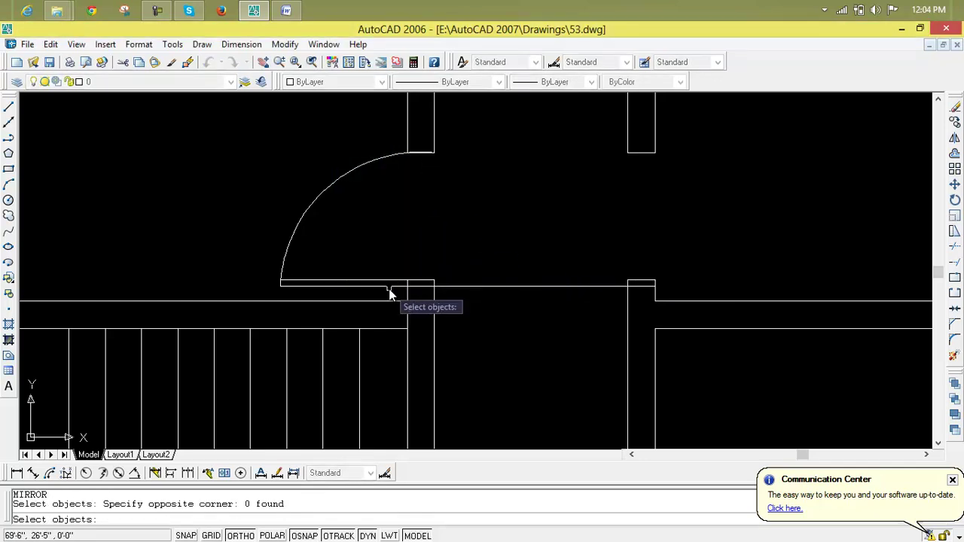
left_click(332, 182)
key("Return")
left_click(530, 285)
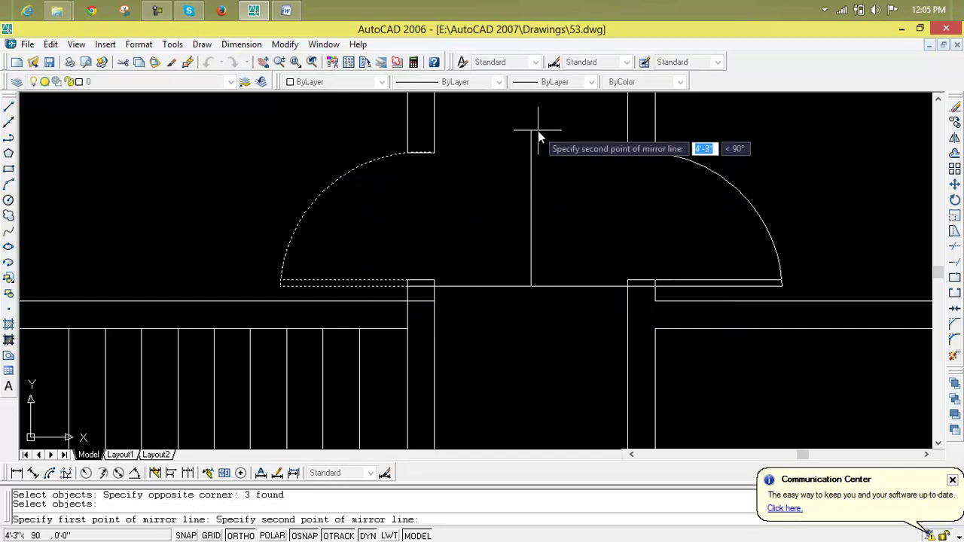
key("Return")
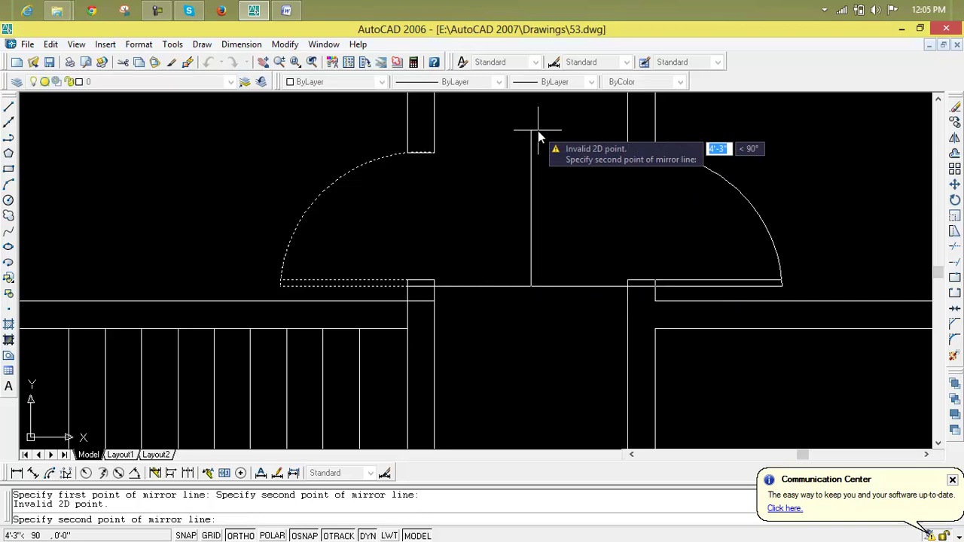
left_click(538, 130)
key("Return")
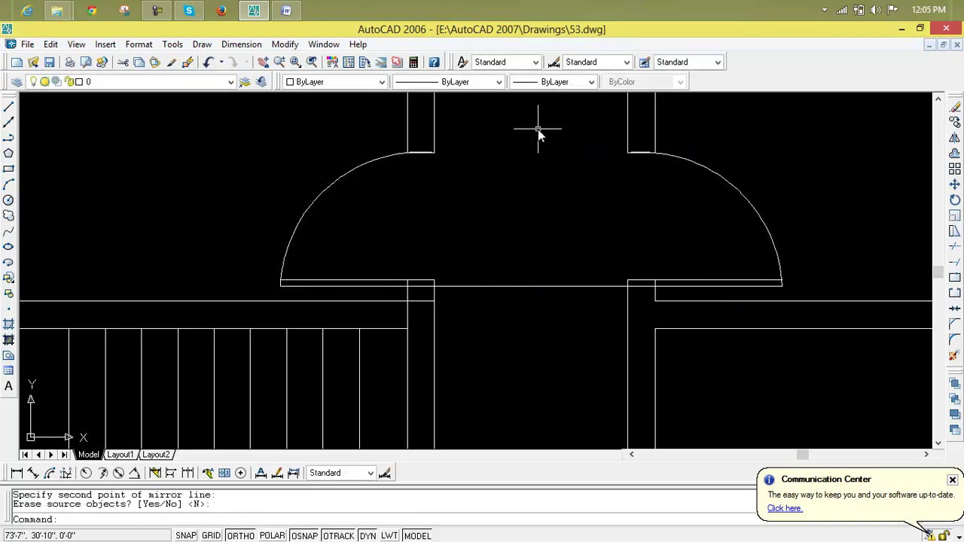
key("Escape")
key("Escape")
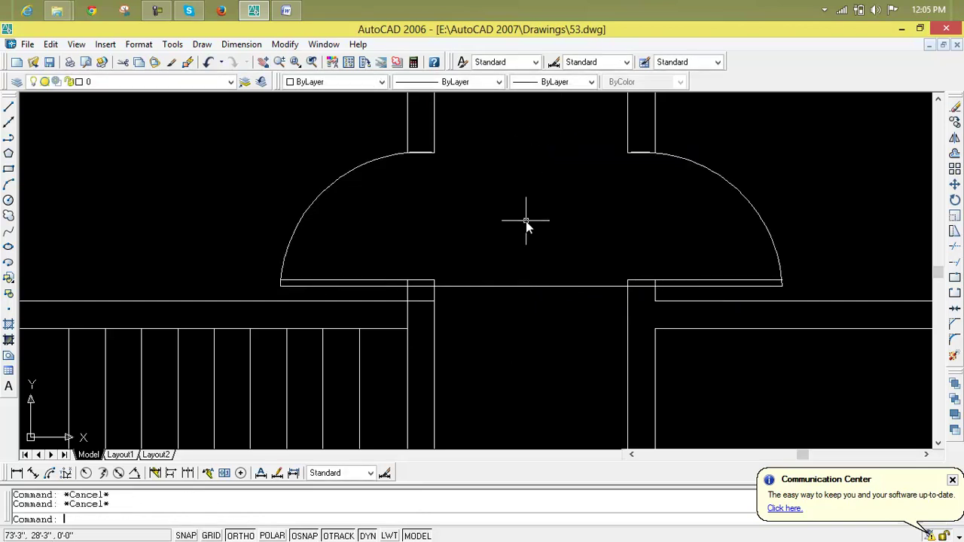
left_click(522, 285)
key("Delete")
Step: Check the reference kitchen door and mirror the right bedroom door into the kitchen about the dividing wall's horizontal centre line, keeping the original
scroll(522, 291, "down", 8)
scroll(522, 294, "down", 4)
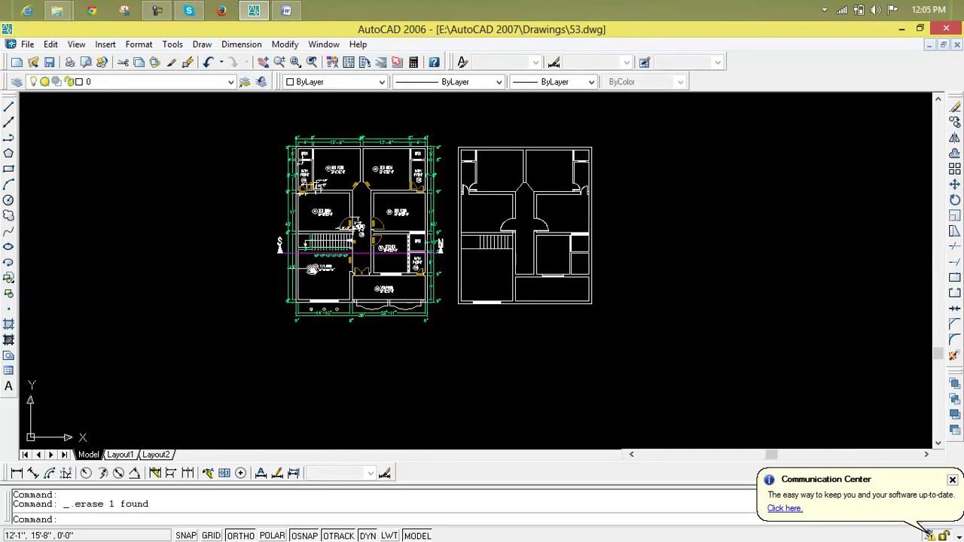
scroll(378, 239, "up", 10)
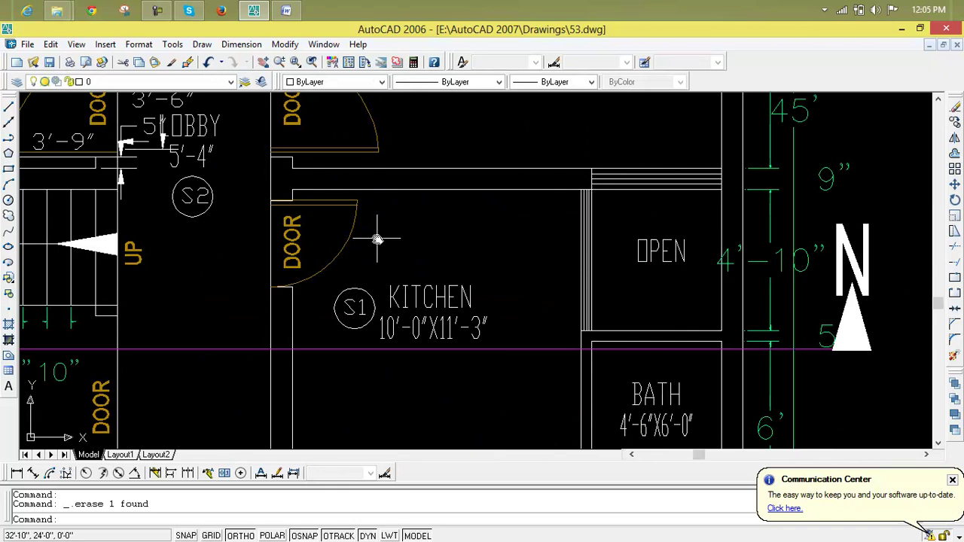
scroll(376, 239, "down", 2)
mouse_move(372, 240)
middle_mouse_down()
mouse_move(367, 256)
mouse_move(198, 222)
middle_mouse_up()
scroll(352, 250, "down", 4)
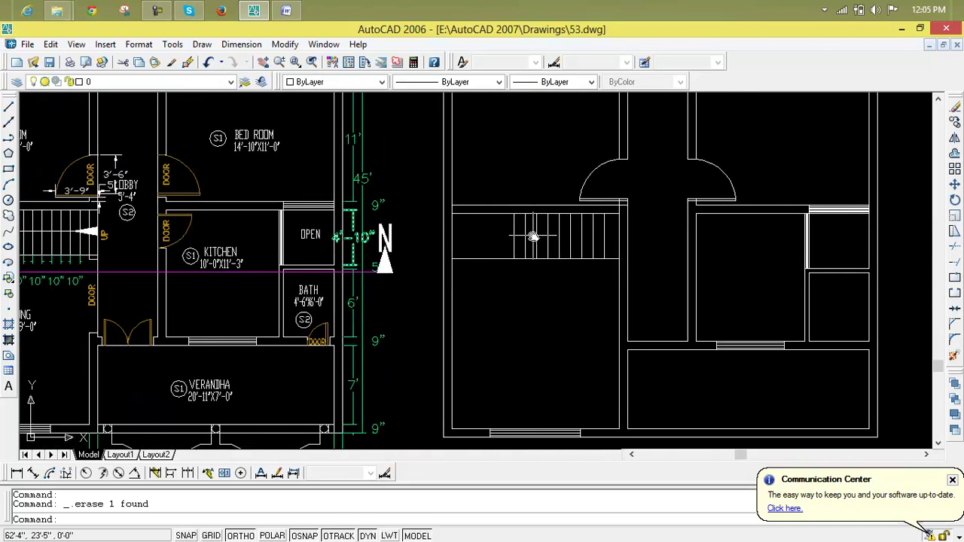
scroll(691, 199, "up", 3)
scroll(691, 199, "up", 3)
left_click(837, 120)
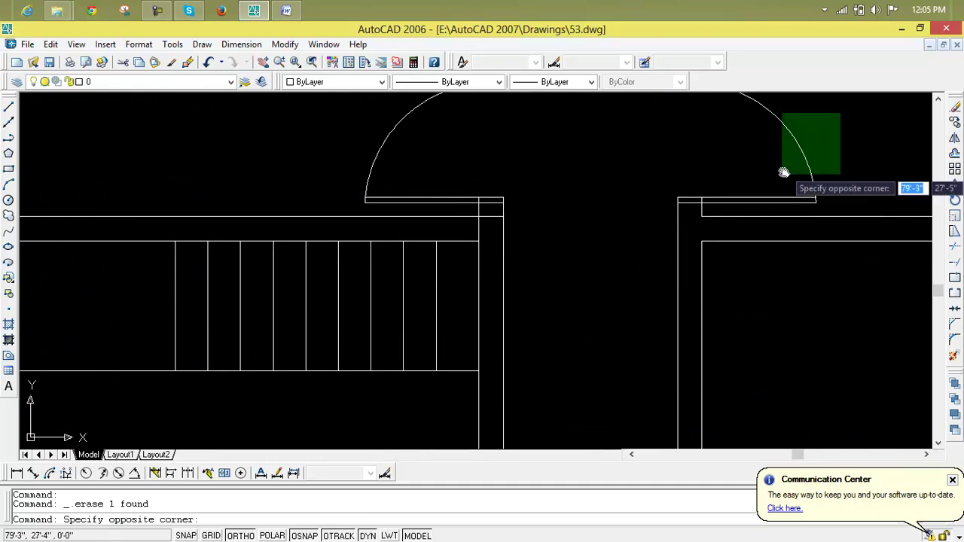
left_click(763, 205)
scroll(922, 158, "down", 2)
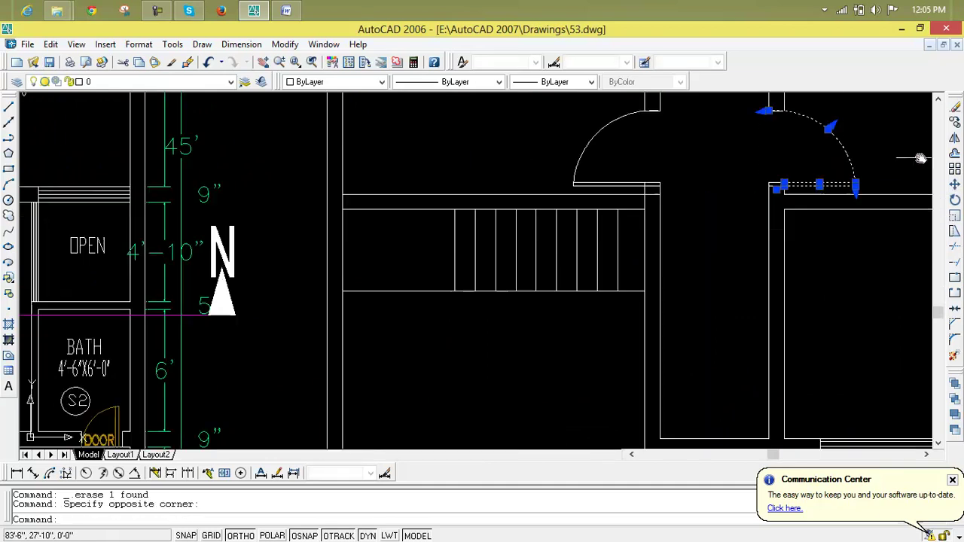
scroll(860, 170, "down", 2)
middle_click_drag(860, 170, 761, 204)
type("mi")
key("Return")
scroll(714, 230, "up", 5)
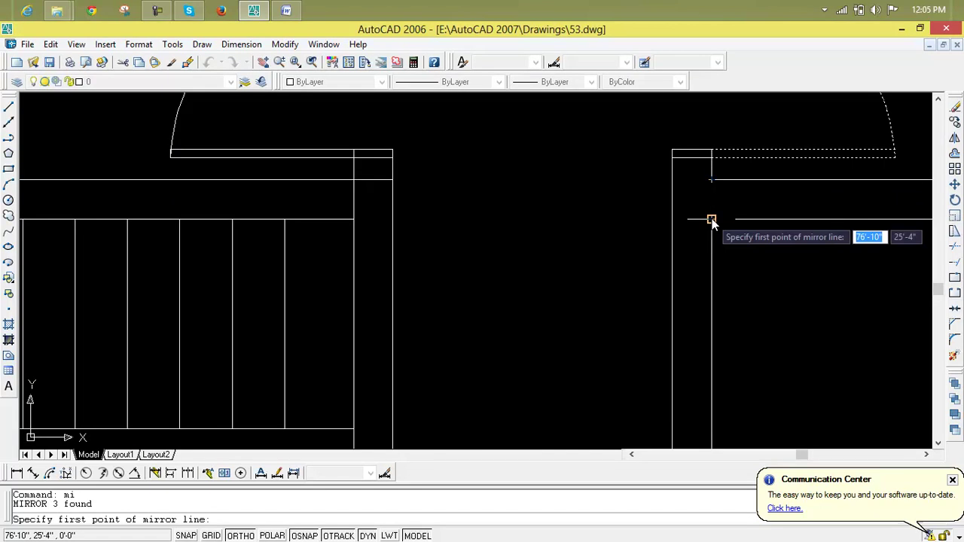
left_click(711, 200)
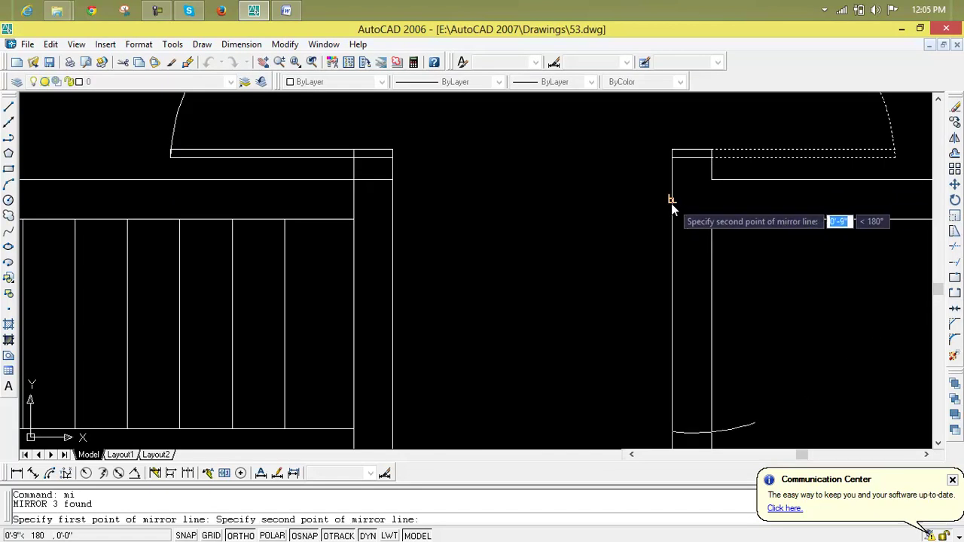
left_click(600, 206)
key("Return")
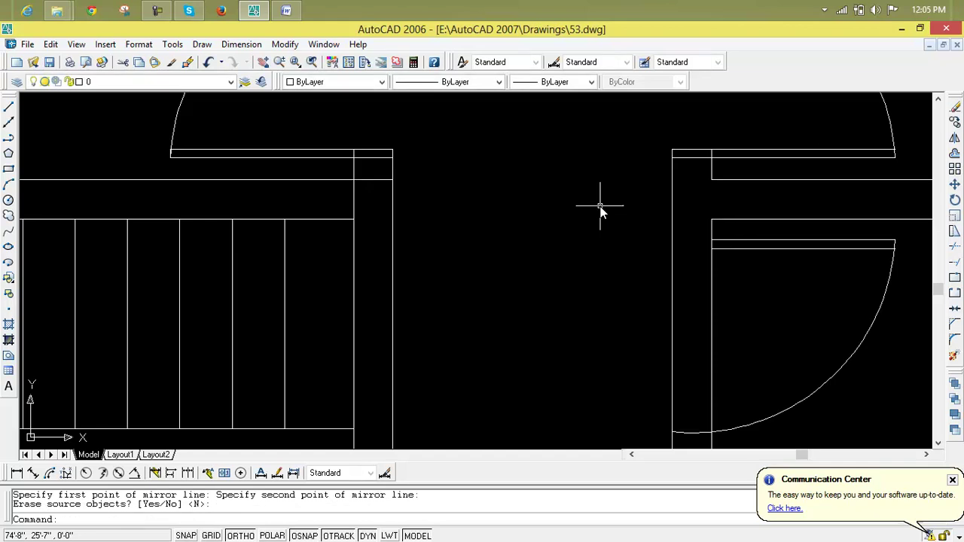
Step: Try to trim the kitchen's lobby wall lines above the mirrored door arc, and undo the trim
scroll(600, 207, "down", 2)
scroll(645, 258, "up", 2)
scroll(632, 299, "up", 2)
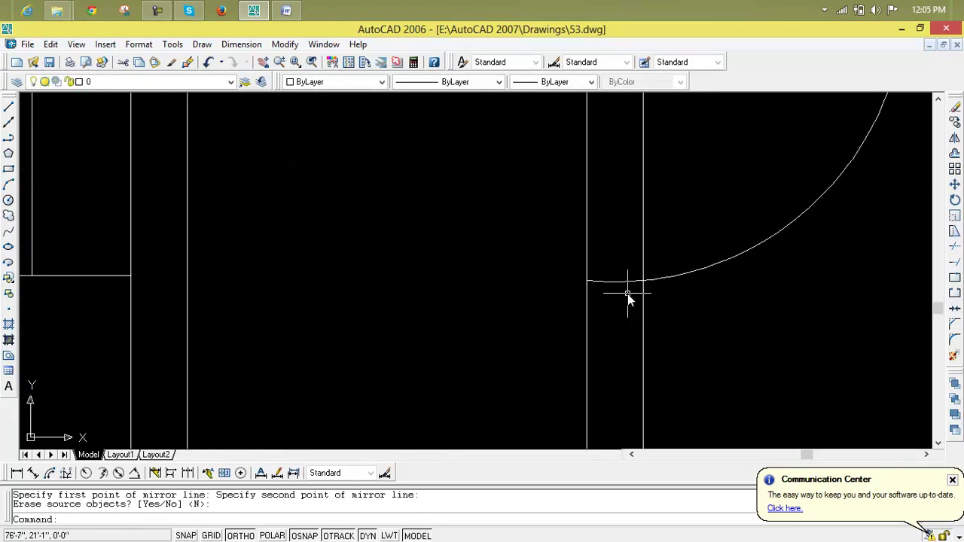
key("Escape")
key("Escape")
type("tr")
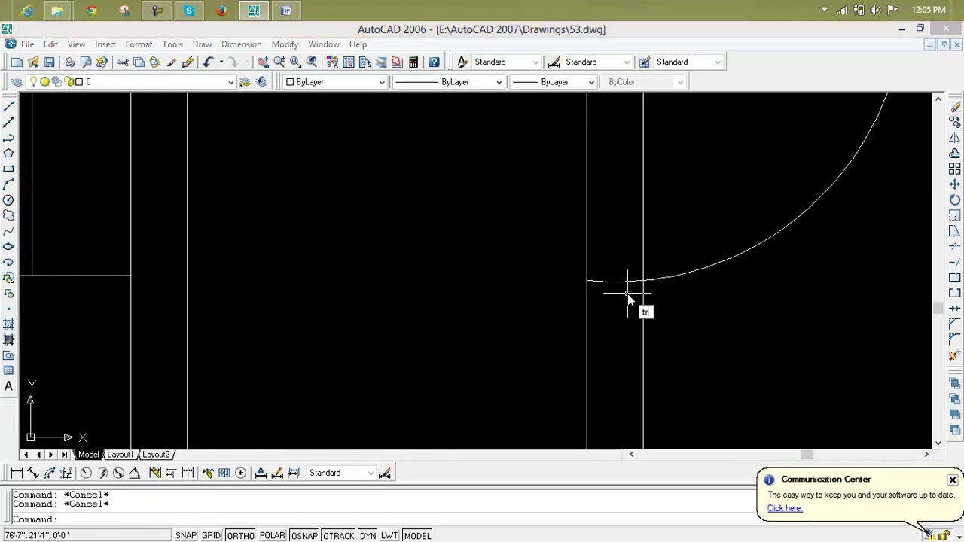
key("Return")
key("Return")
left_click(725, 219)
left_click(496, 211)
scroll(604, 283, "down", 3)
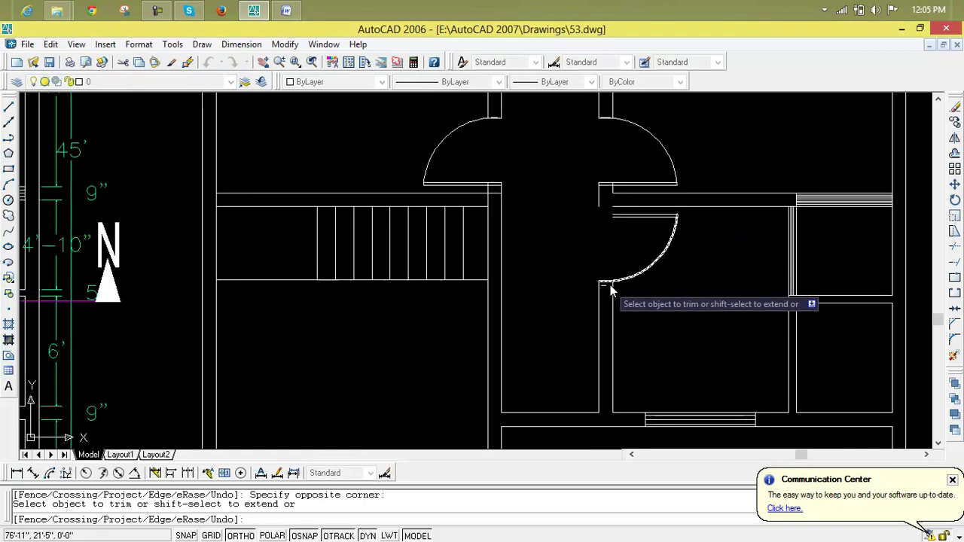
key("ctrl+z")
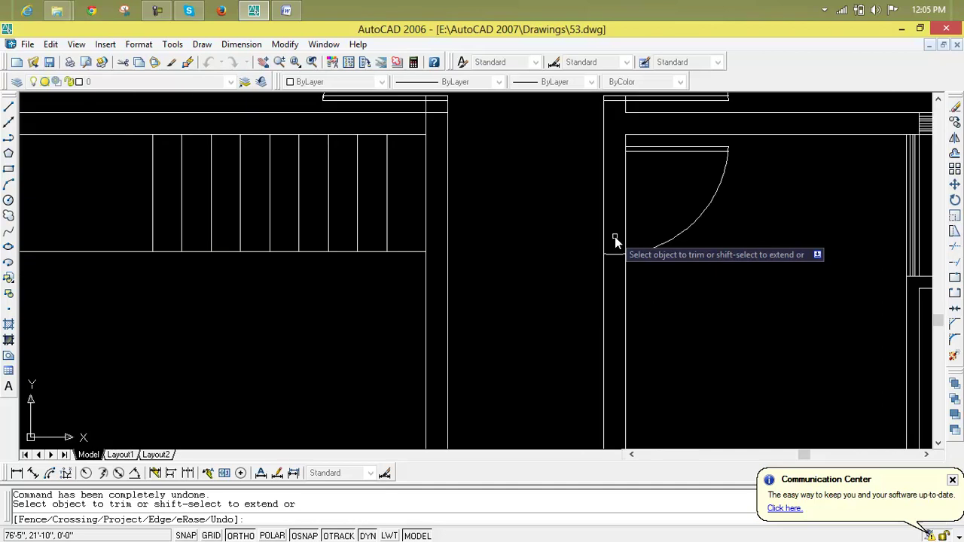
Step: Leave the Trim command and undo the mirroring of the bedroom door into the kitchen
scroll(615, 236, "down", 5)
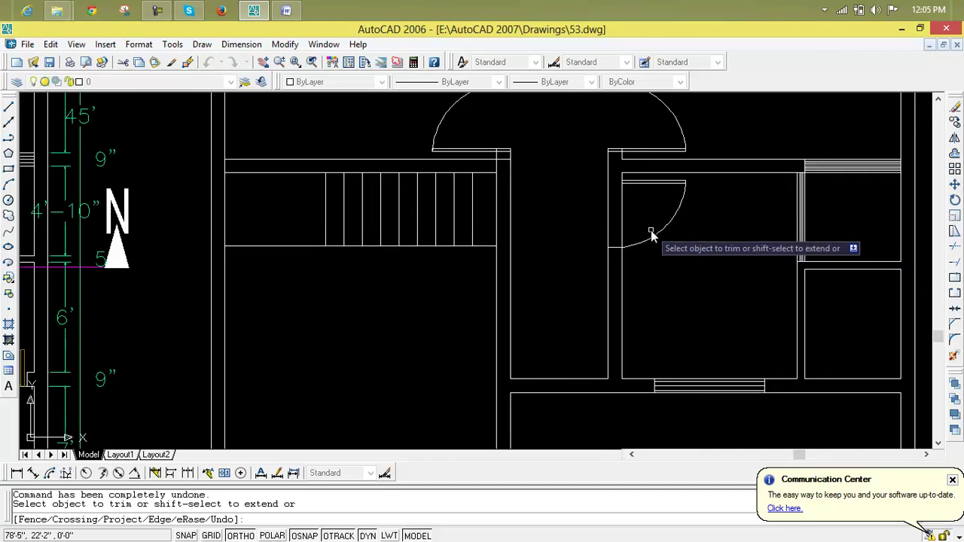
scroll(651, 234, "up", 4)
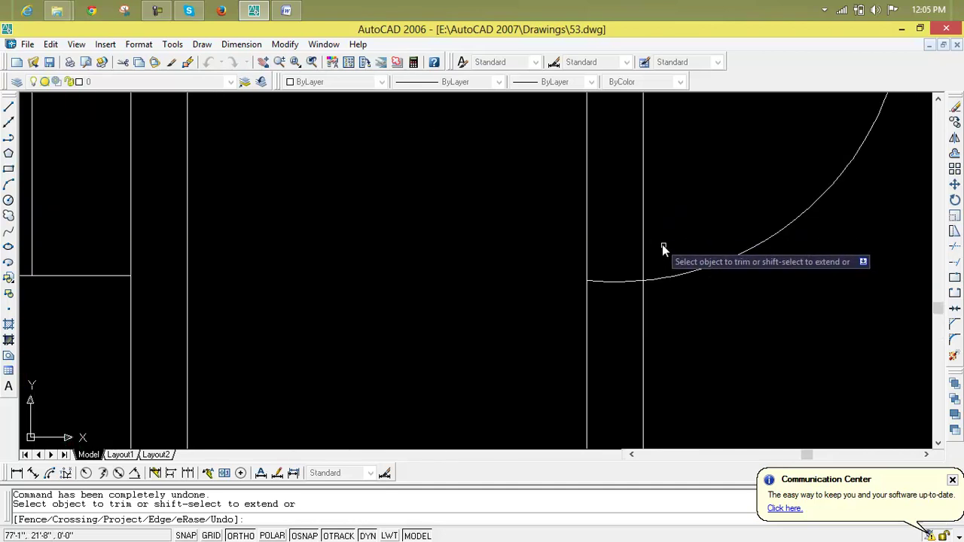
key("Escape")
key("Escape")
key("ctrl+z")
key("ctrl+z")
key("ctrl+z")
key("ctrl+z")
scroll(681, 256, "down", 8)
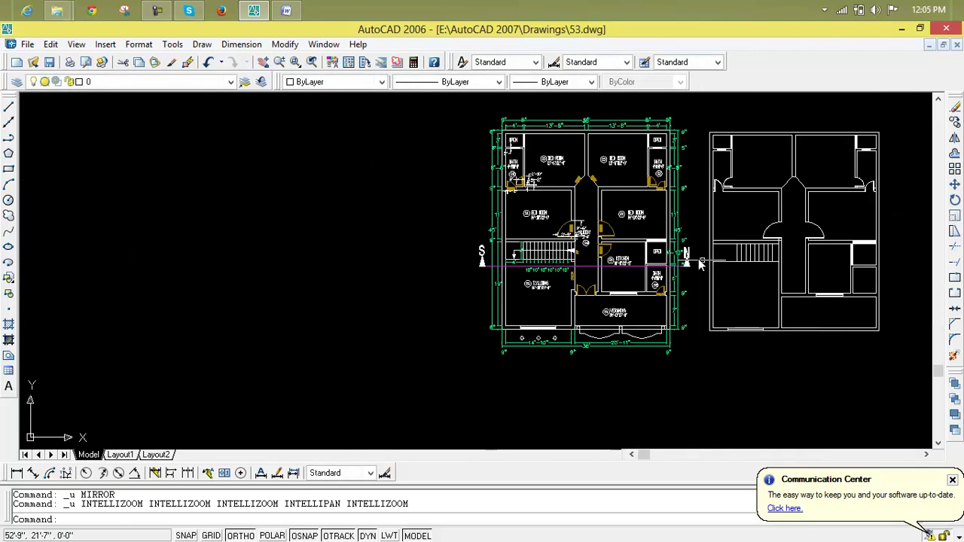
middle_click_drag(762, 270, 608, 273)
scroll(642, 254, "up", 8)
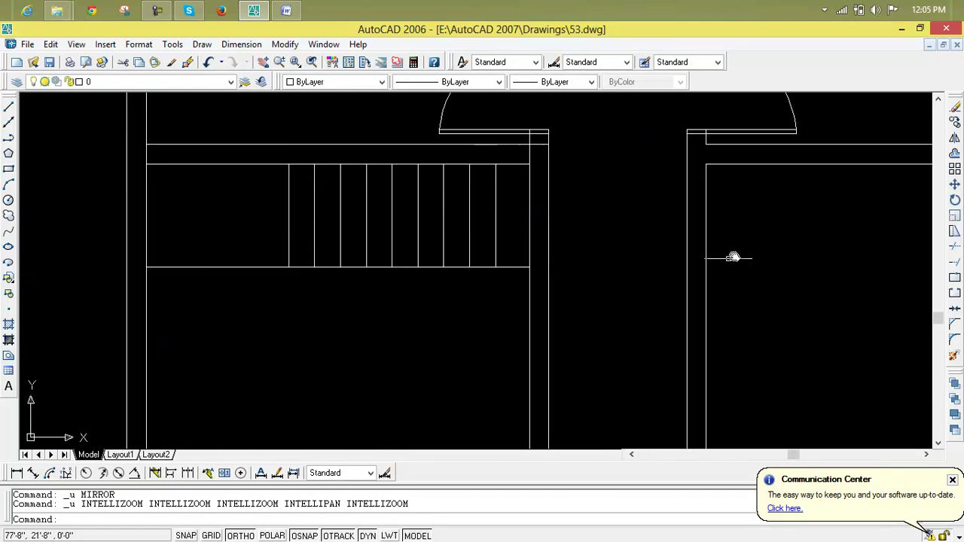
scroll(565, 316, "down", 6)
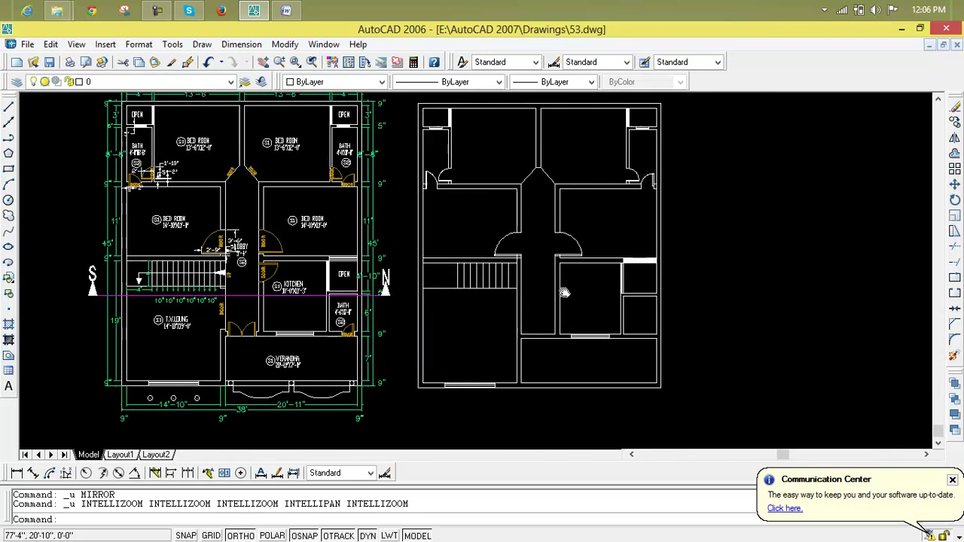
Step: Draw a horizontal helper line from the kitchen's upper inner corner at the lobby wall across into the lobby
scroll(564, 279, "up", 8)
key("Escape")
key("Escape")
type("l")
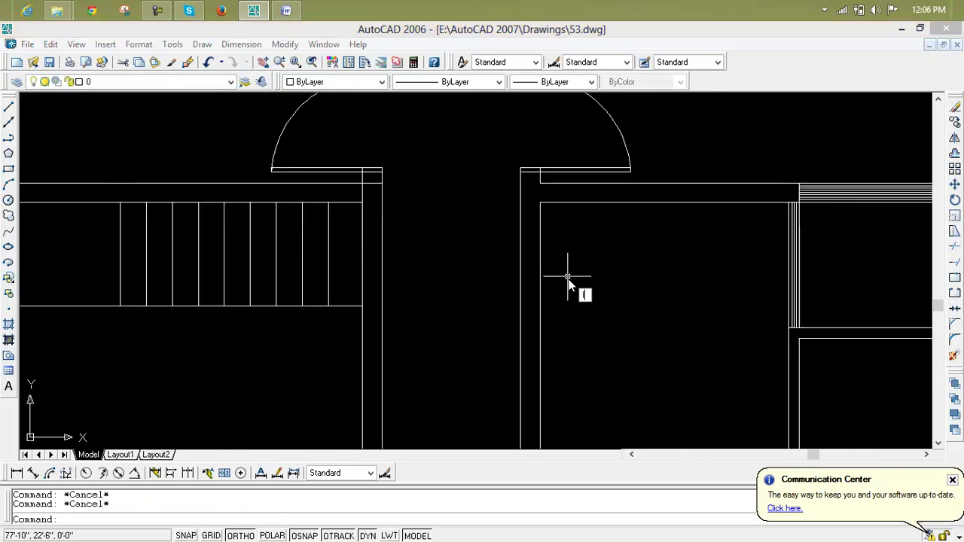
key("Return")
left_click(540, 202)
left_click(468, 201)
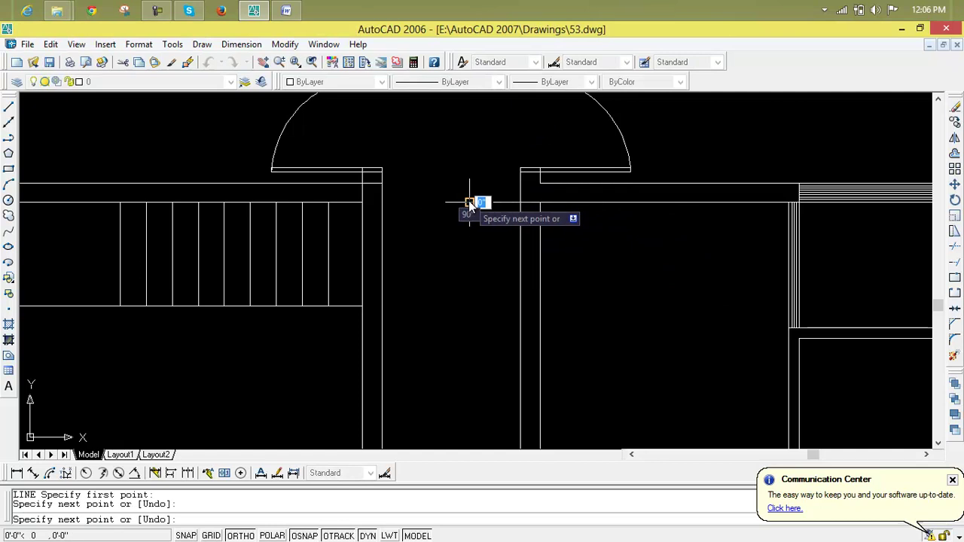
key("Escape")
key("Escape")
Step: Offset the helper line 5" downward into the kitchen's lobby wall
type("o")
key("Return")
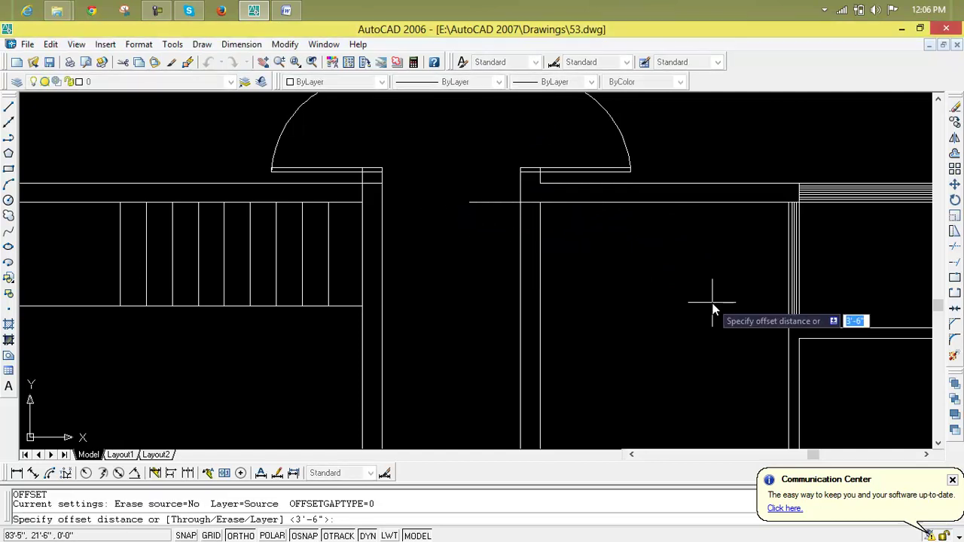
type("5")
key("Return")
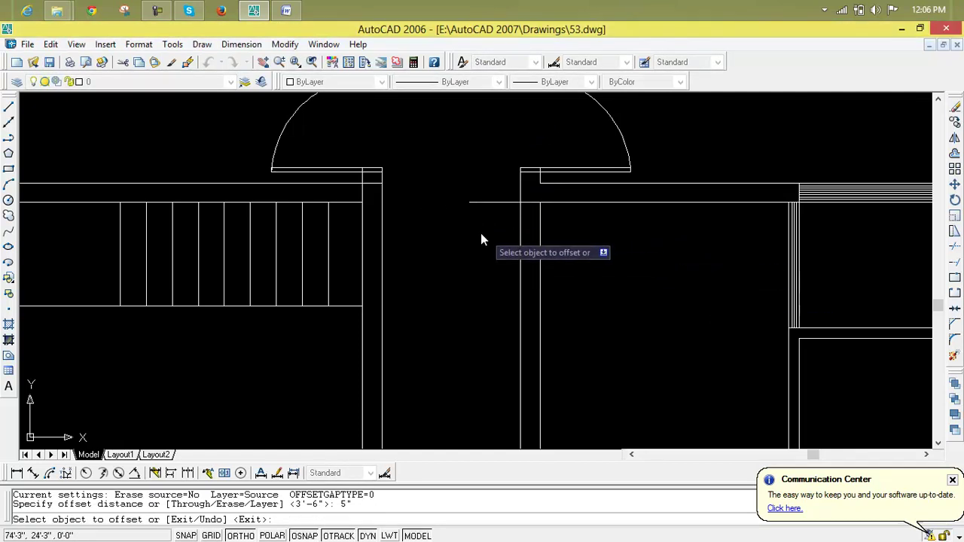
left_click(487, 204)
left_click(486, 262)
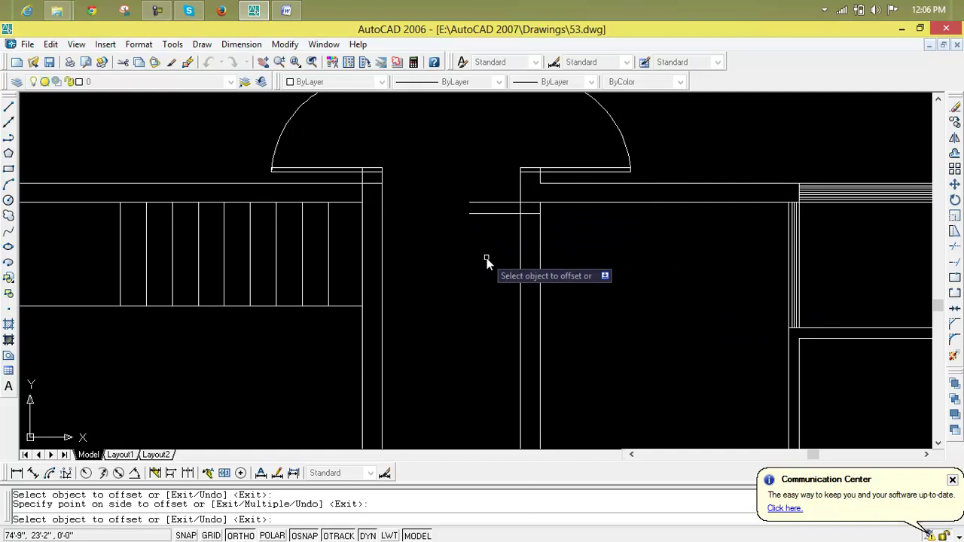
key("Escape")
key("Escape")
Step: Offset the lower helper line another 2" downward to set the upper jamb of the kitchen door
type("o")
key("Return")
type("2")
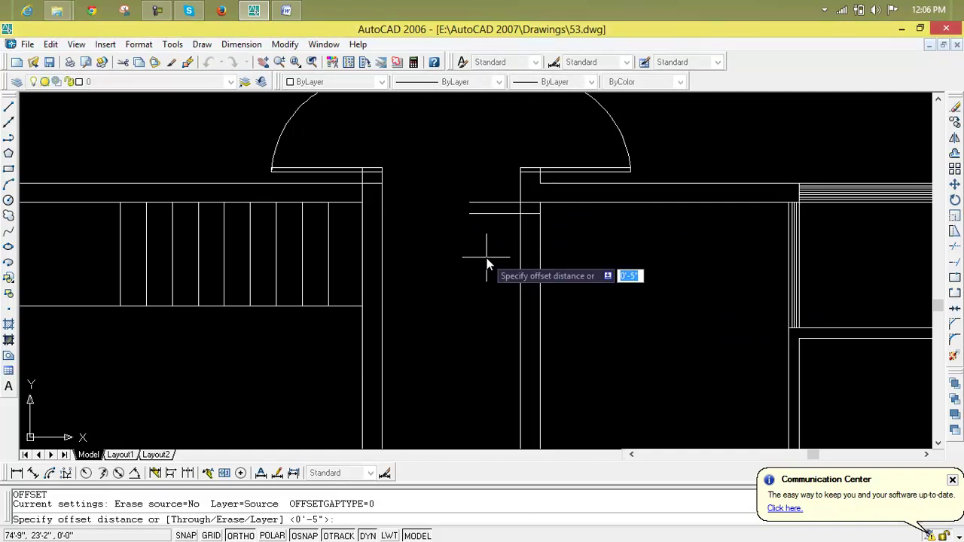
key("Return")
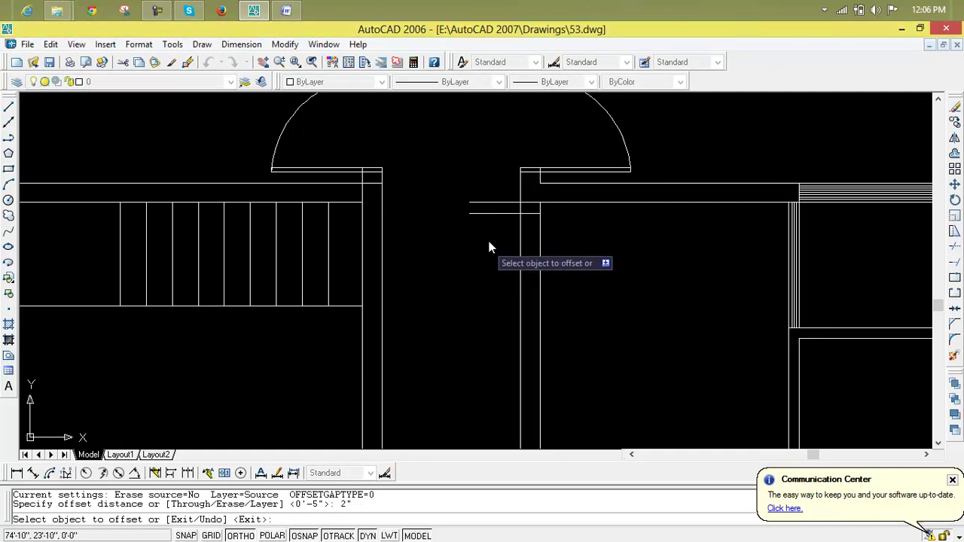
left_click(492, 215)
left_click(492, 257)
key("Escape")
key("Escape")
key("Escape")
Step: Offset the upper jamb line 3'6" downward to mark the kitchen door opening's lower jamb
type("o")
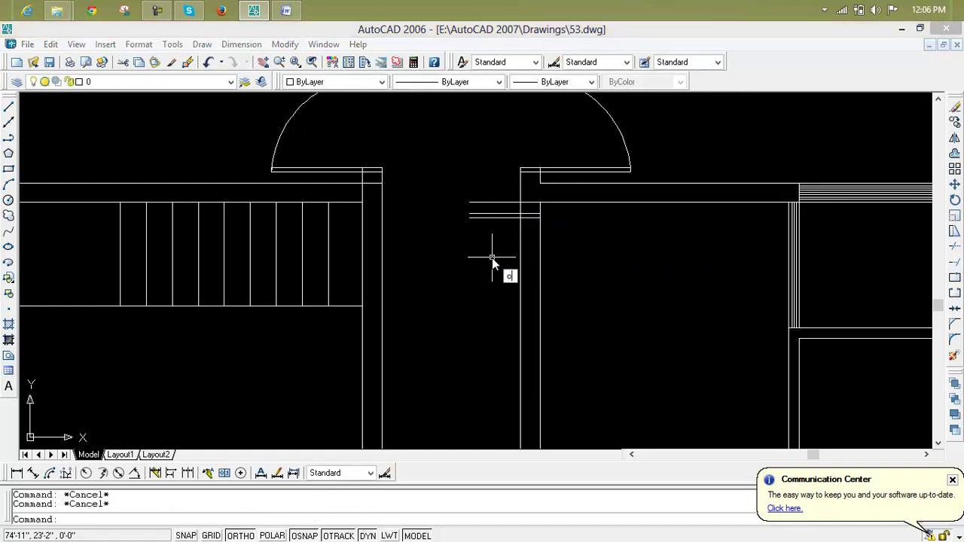
key("Return")
type("3'6\"")
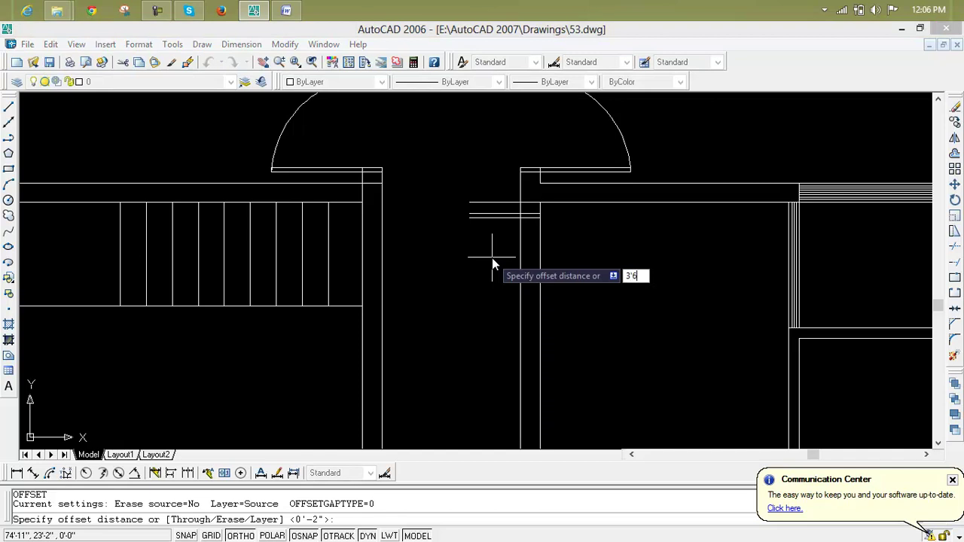
key("Return")
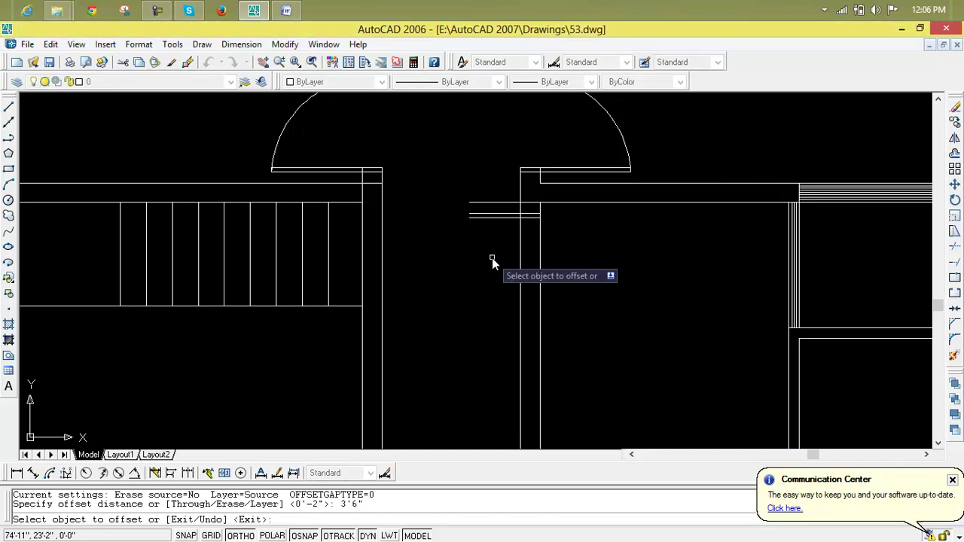
left_click(492, 219)
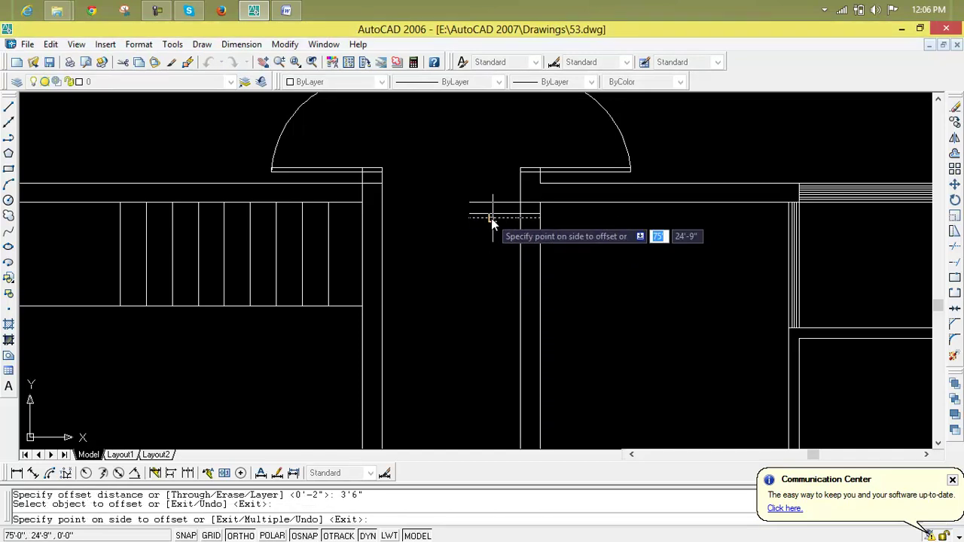
left_click(490, 295)
key("Escape")
key("Escape")
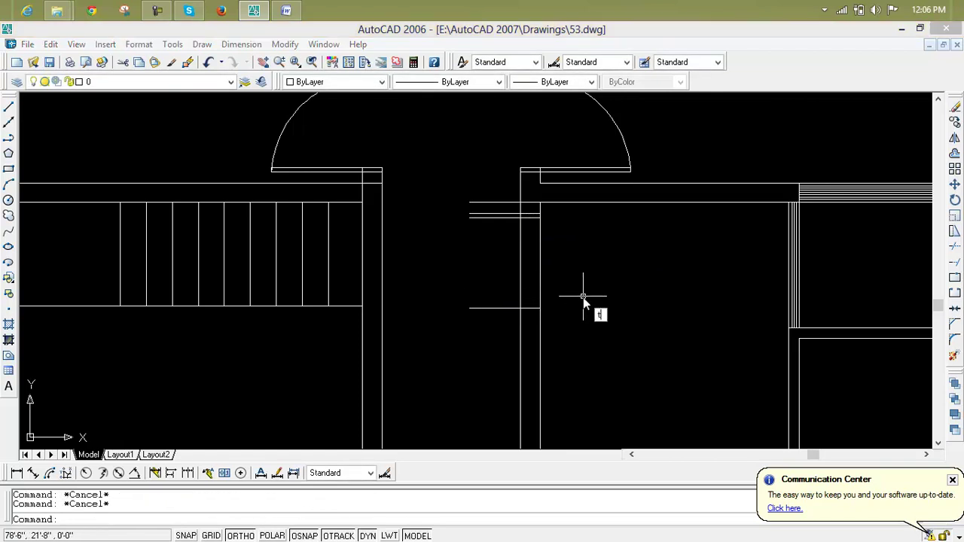
Step: Trim the lobby wall lines between the kitchen door jambs and the helper line ends protruding into the lobby
type("tr")
key("Return")
key("Return")
left_click(608, 248)
left_click(408, 281)
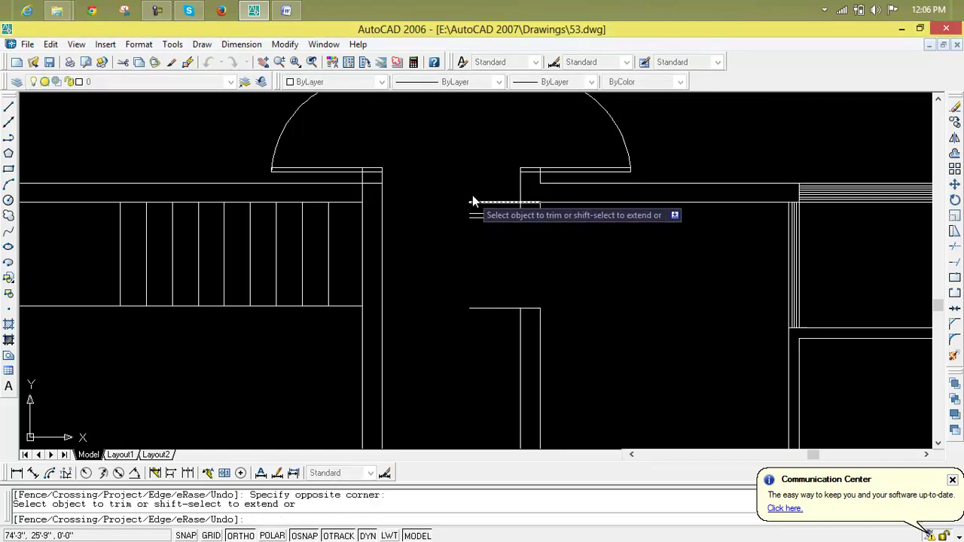
left_click(488, 218)
left_click(510, 401)
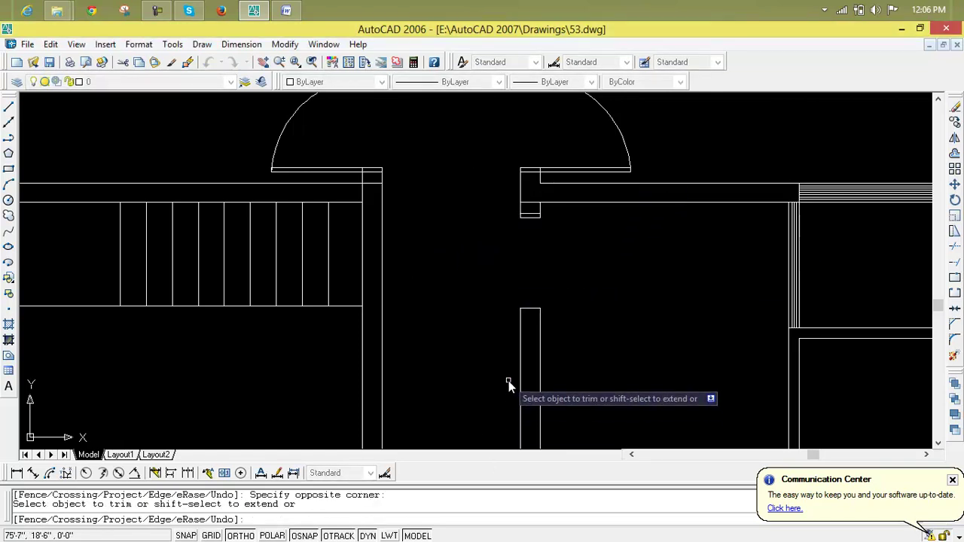
key("Escape")
key("Escape")
left_click(645, 119)
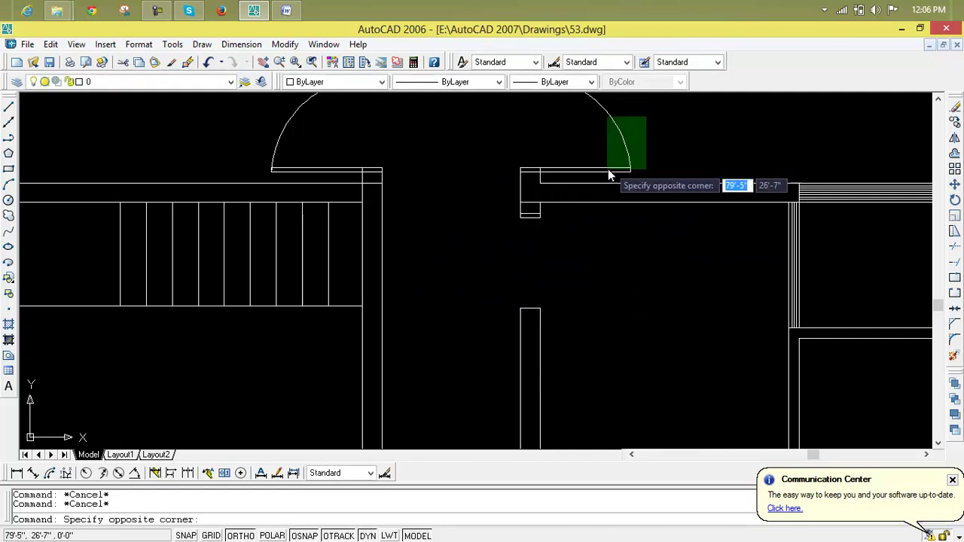
left_click(593, 175)
type("mi")
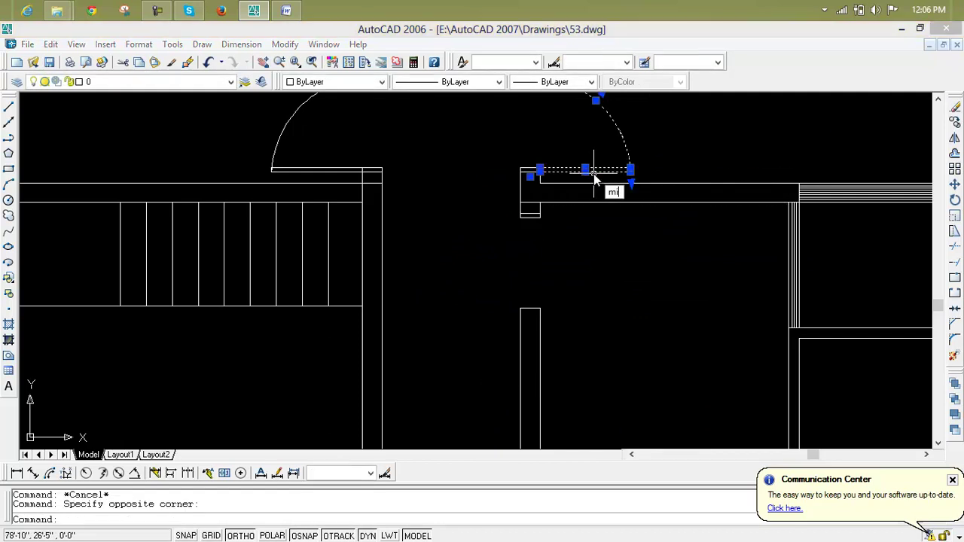
key("Return")
key("Return")
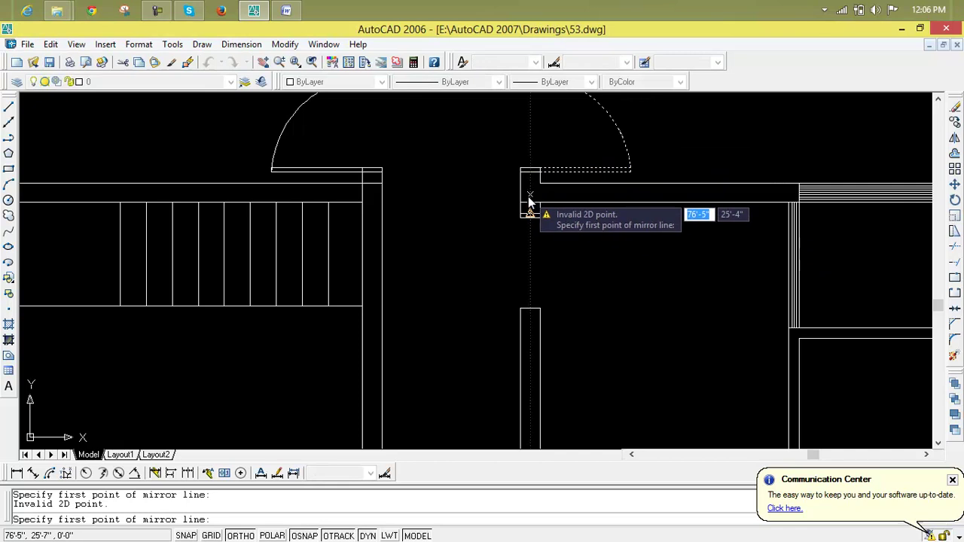
left_click(520, 187)
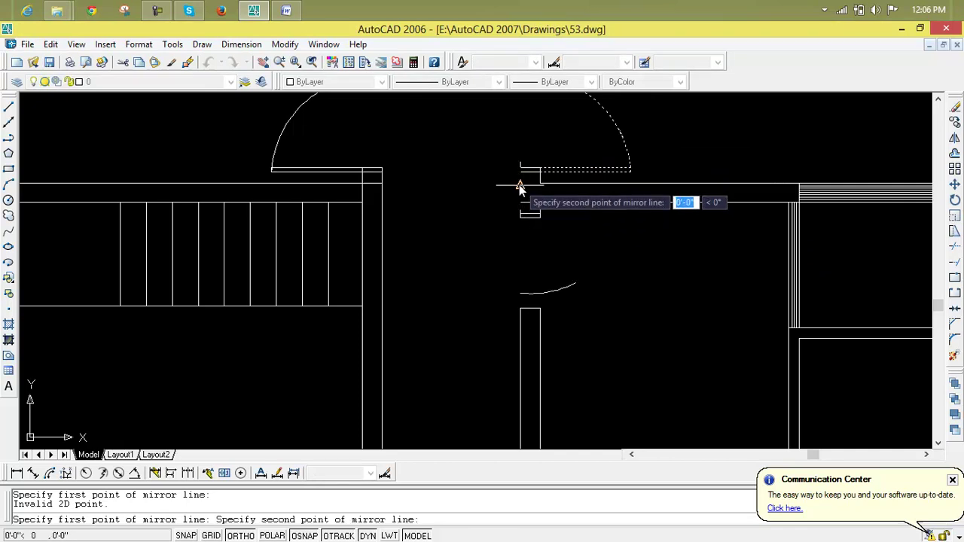
key("Escape")
key("Escape")
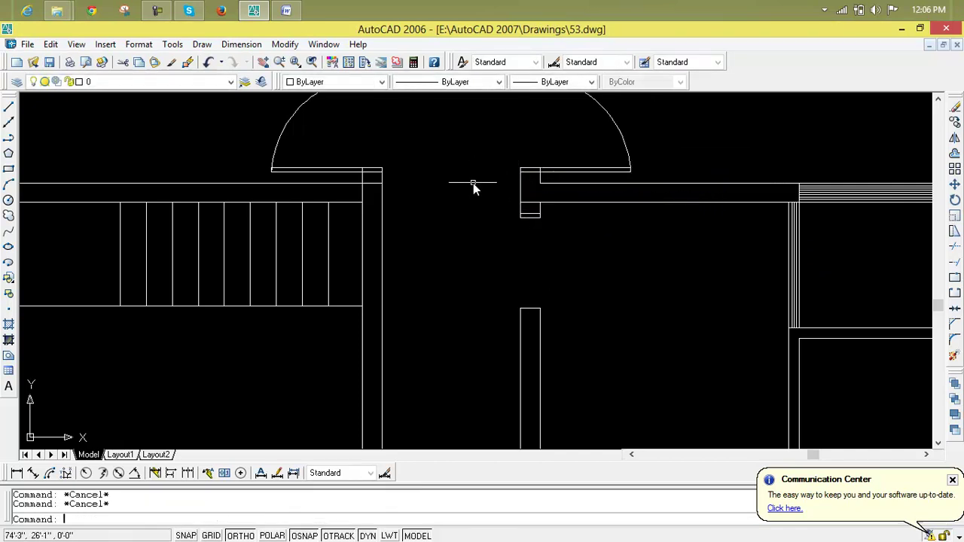
Step: Erase the extra line above the kitchen's upper jamb and draw a line along the wall's lobby face from the bedroom door jamb to the kitchen jamb
left_click(527, 214)
key("Delete")
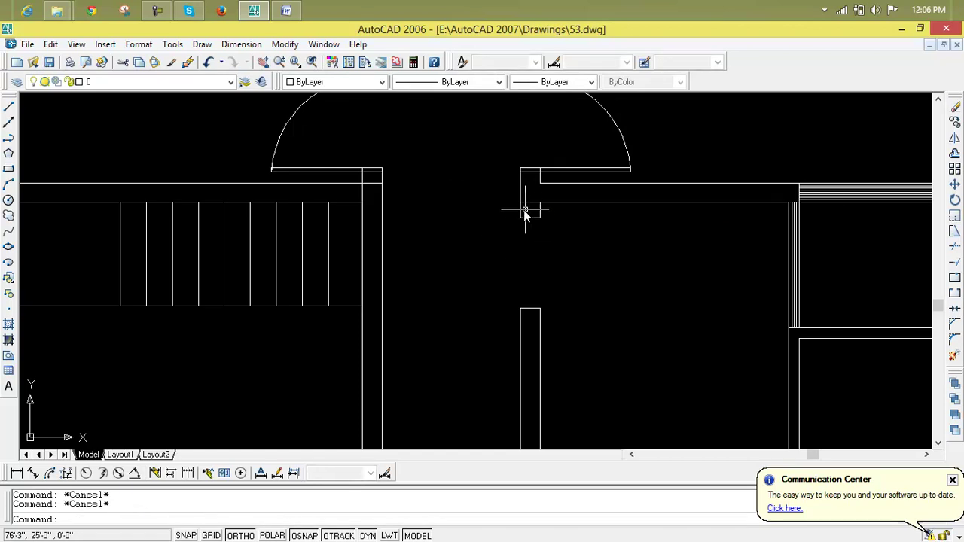
type("l")
key("Return")
scroll(515, 166, "up", 3)
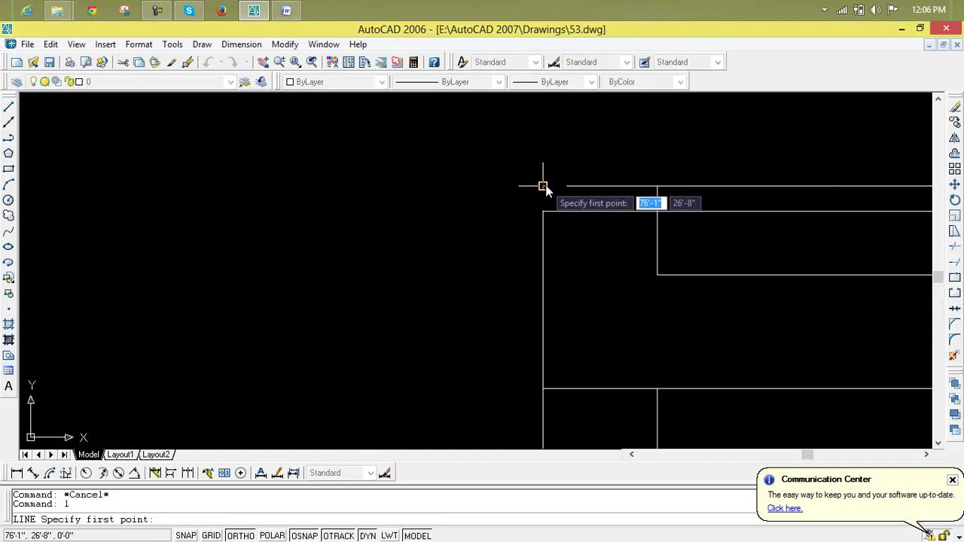
left_click(543, 186)
scroll(537, 308, "down", 2)
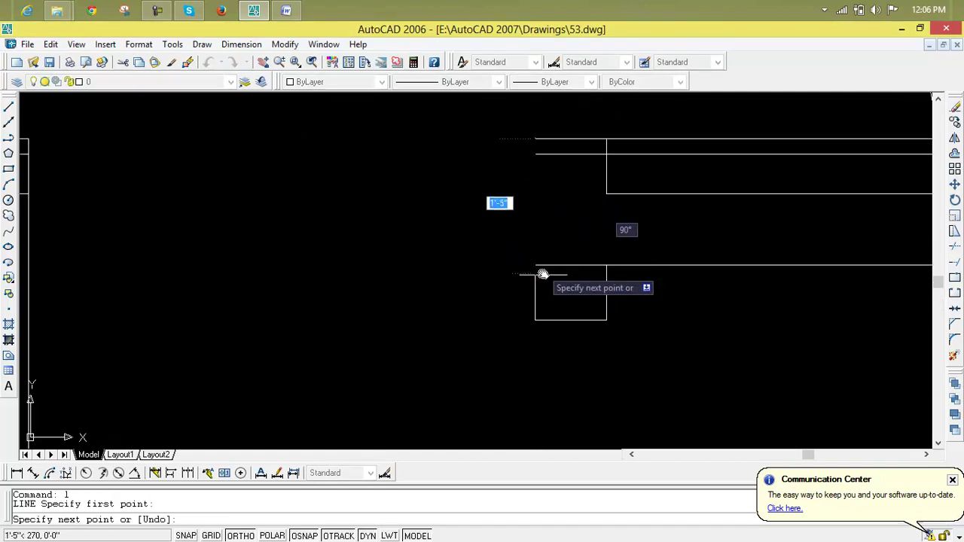
left_click(534, 320)
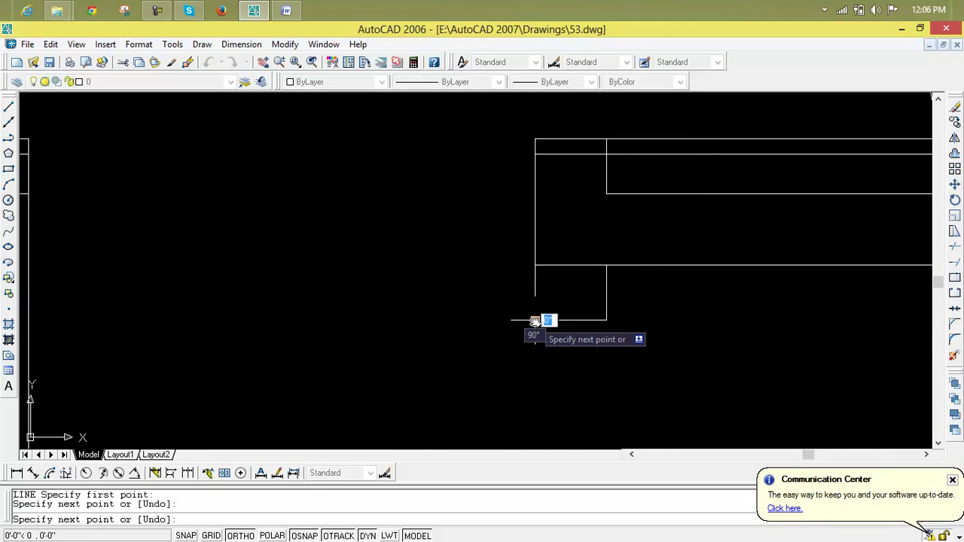
key("Return")
scroll(670, 320, "down", 2)
middle_click_drag(670, 320, 545, 242)
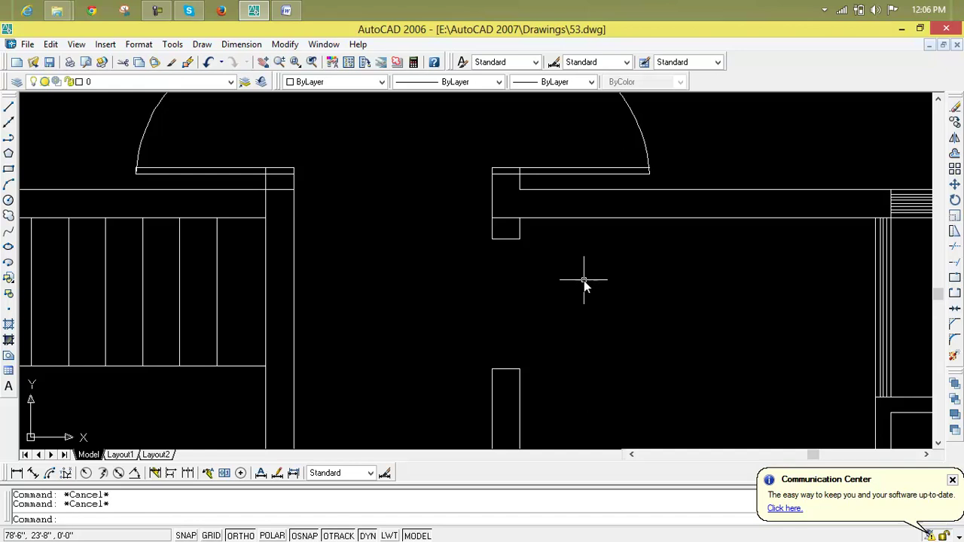
Step: Erase the short line crossing the lobby wall at the kitchen's upper wall face
type("tr")
key("Return")
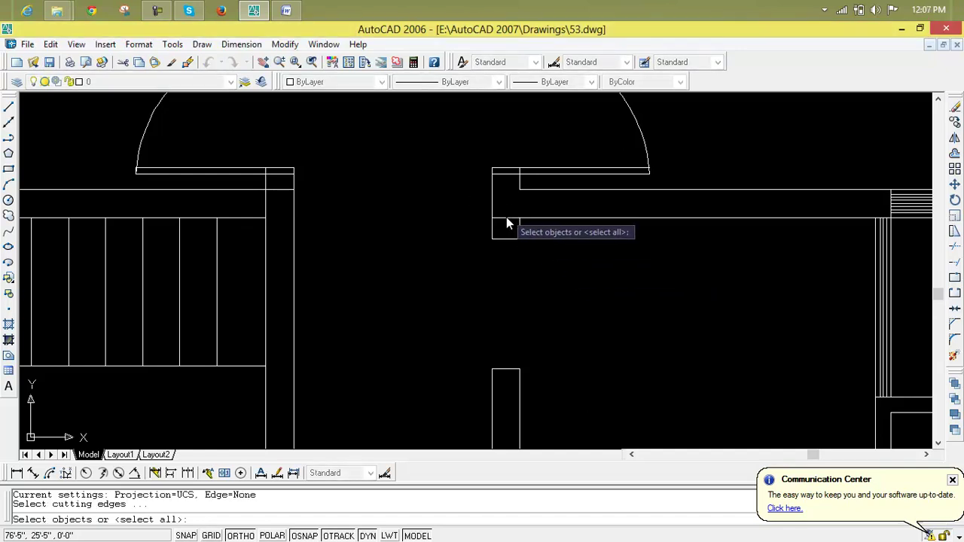
left_click(505, 218)
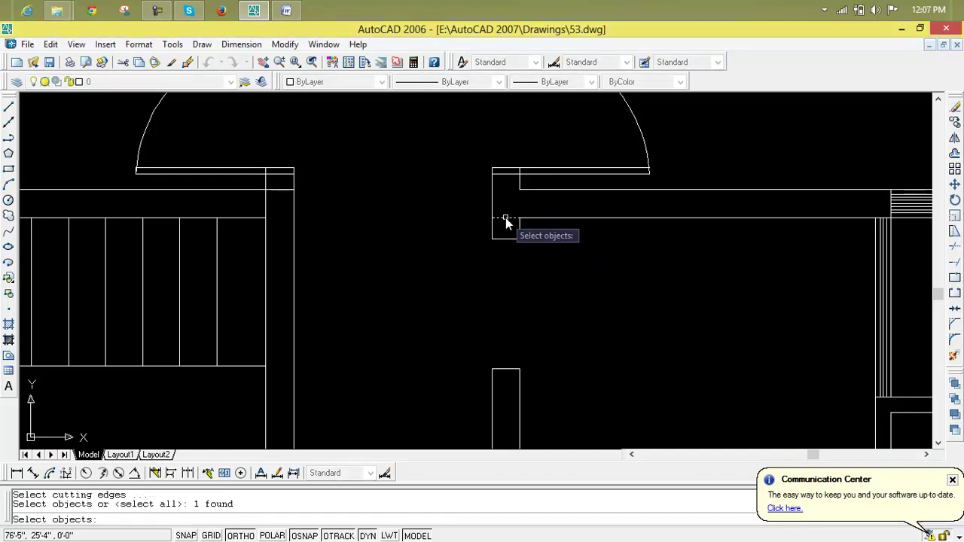
key("Escape")
left_click(506, 218)
key("Delete")
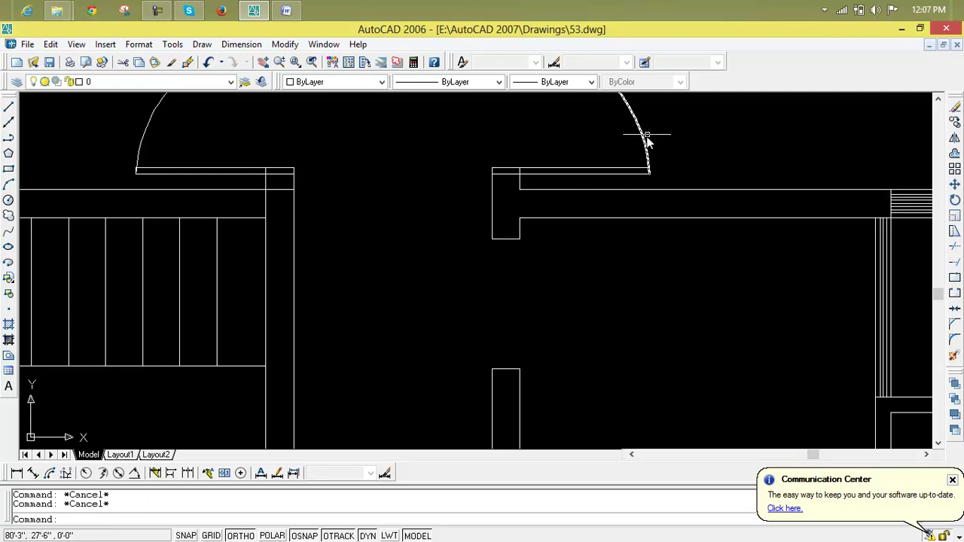
Step: Mirror the right bedroom door into the kitchen about a horizontal axis through the new wall line's midpoint, keeping the original
left_click(625, 181)
type("mi")
key("Return")
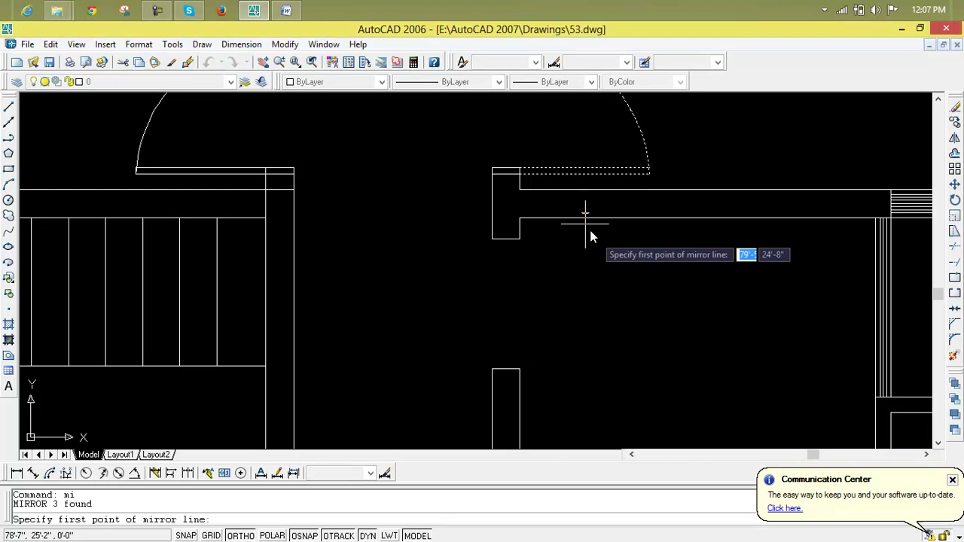
left_click(494, 212)
left_click(433, 208)
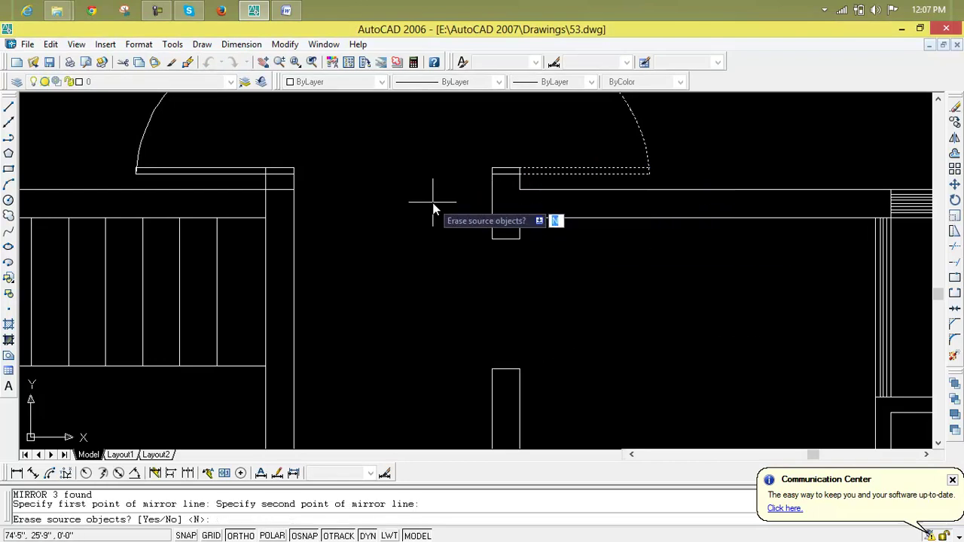
key("Return")
scroll(440, 201, "down", 4)
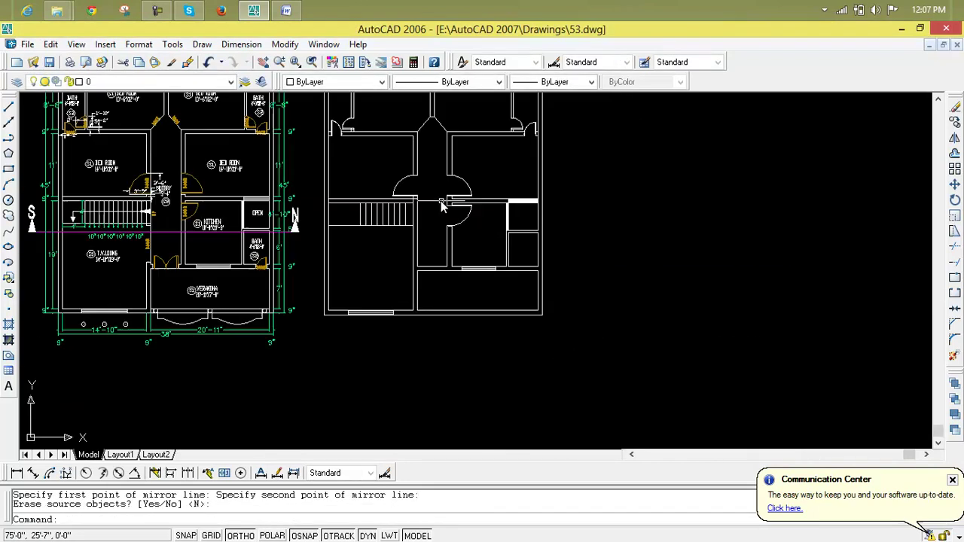
Step: Examine the reference plan's double lobby door and bath door on the verandah wall against the same wall in the redrawn plan
middle_click_drag(456, 203, 511, 201)
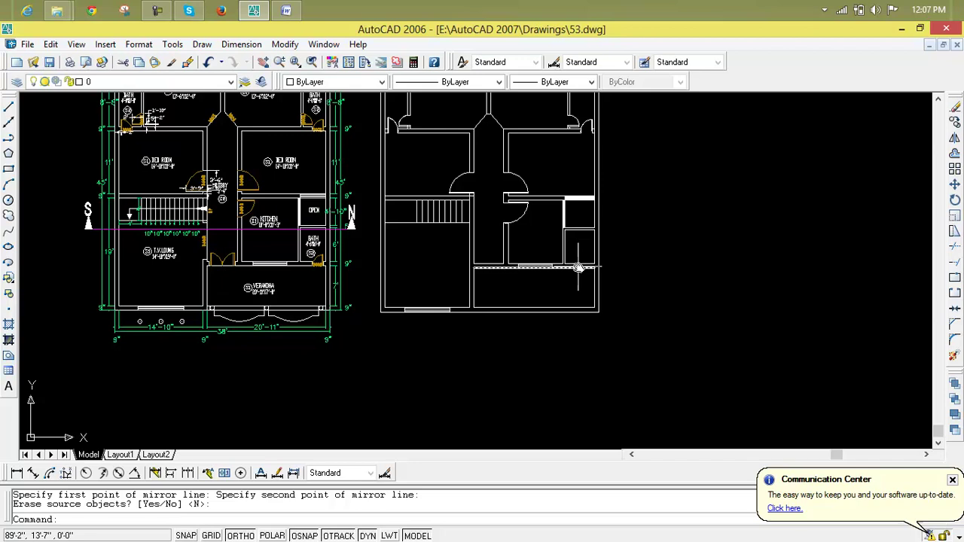
scroll(577, 265, "up", 5)
scroll(577, 262, "down", 3)
middle_click_drag(579, 262, 828, 256)
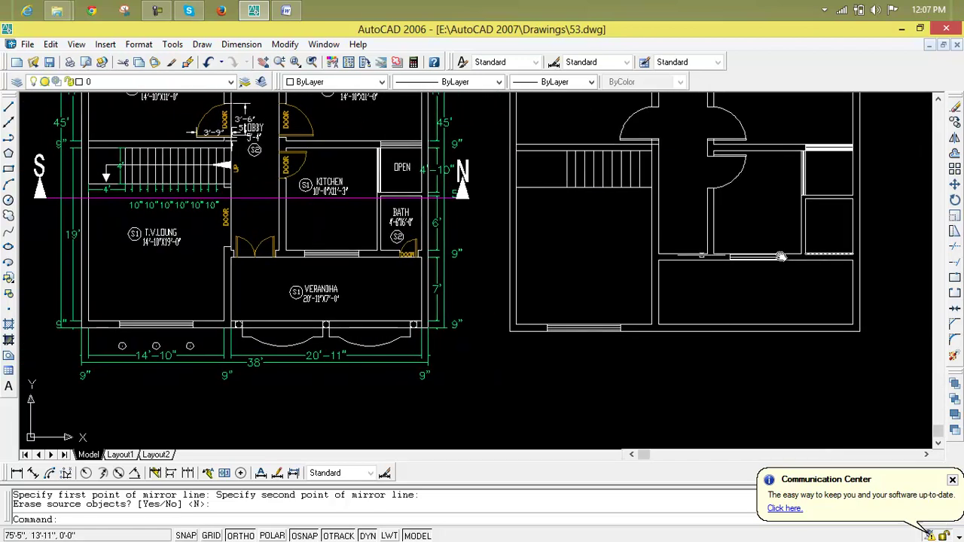
scroll(374, 257, "up", 6)
scroll(381, 256, "down", 6)
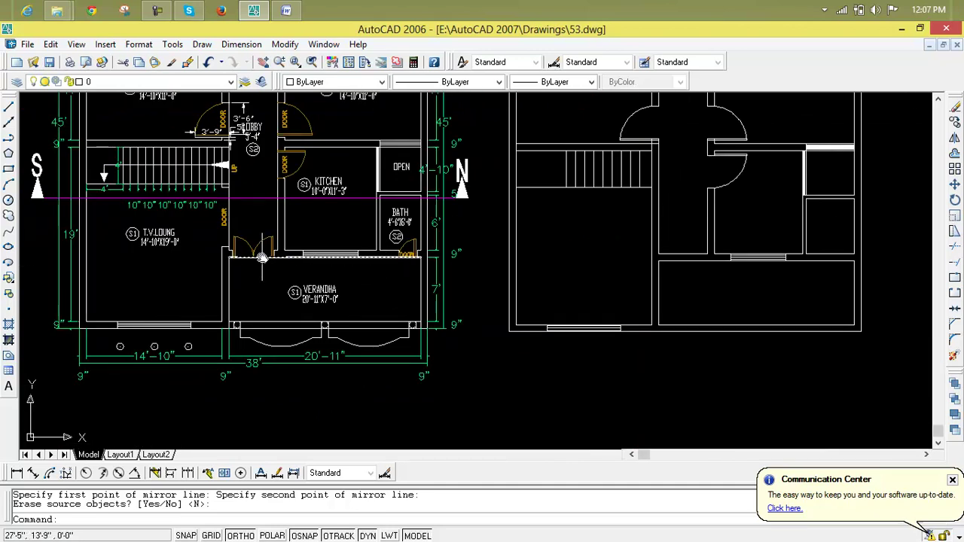
scroll(256, 256, "up", 4)
middle_click_drag(254, 255, 278, 235)
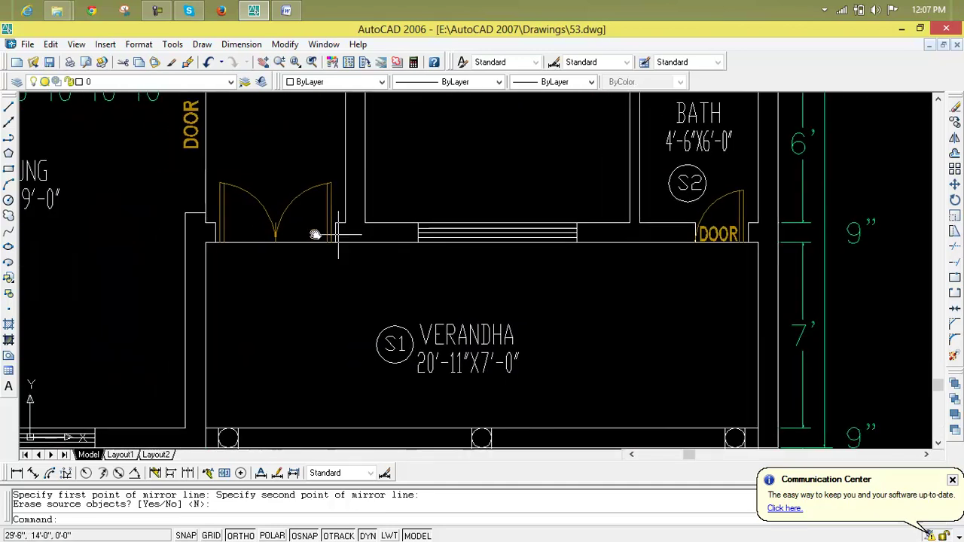
scroll(617, 235, "down", 4)
middle_click_drag(624, 239, 372, 264)
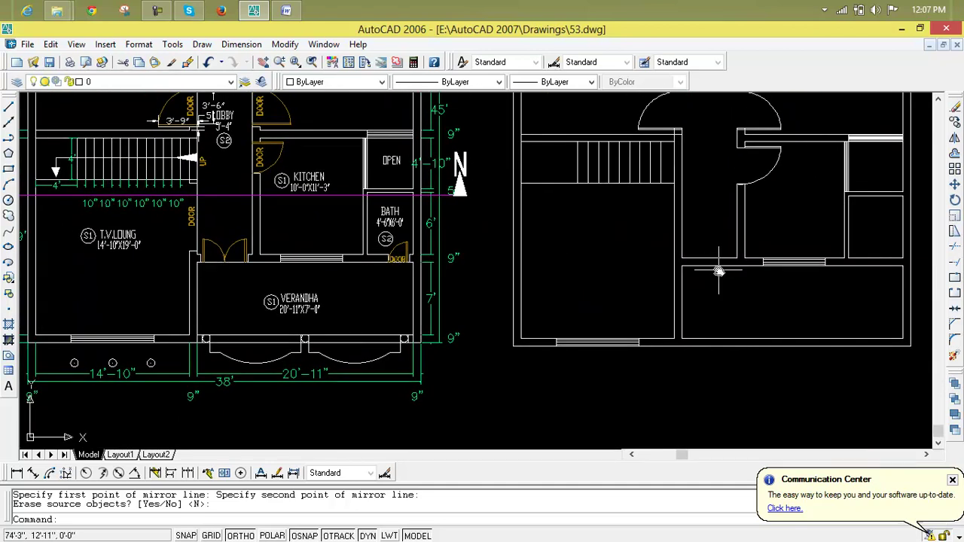
Step: Examine how the reference plan's double lobby door is built: its leaves, swing arcs, centre line and wall jambs
scroll(168, 264, "up", 8)
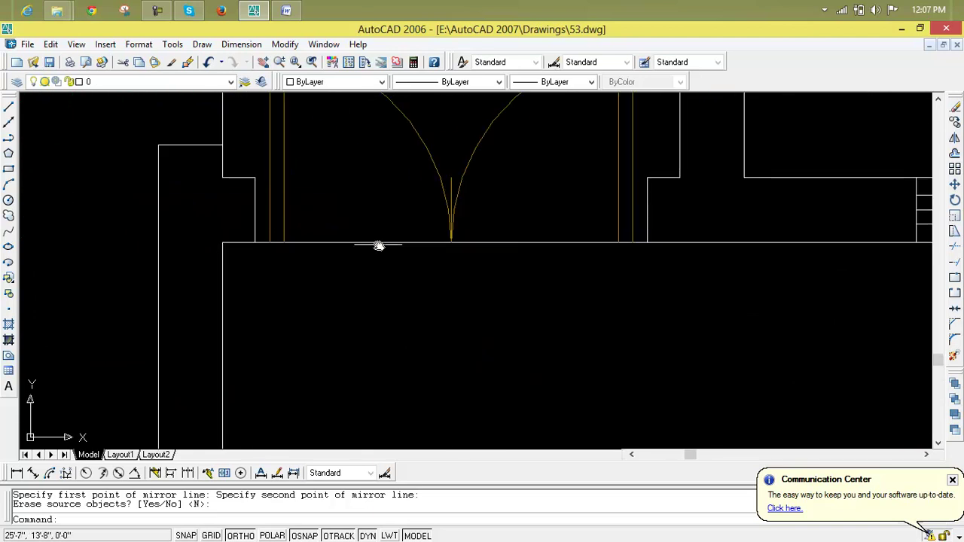
scroll(377, 243, "down", 3)
key("Escape")
key("Escape")
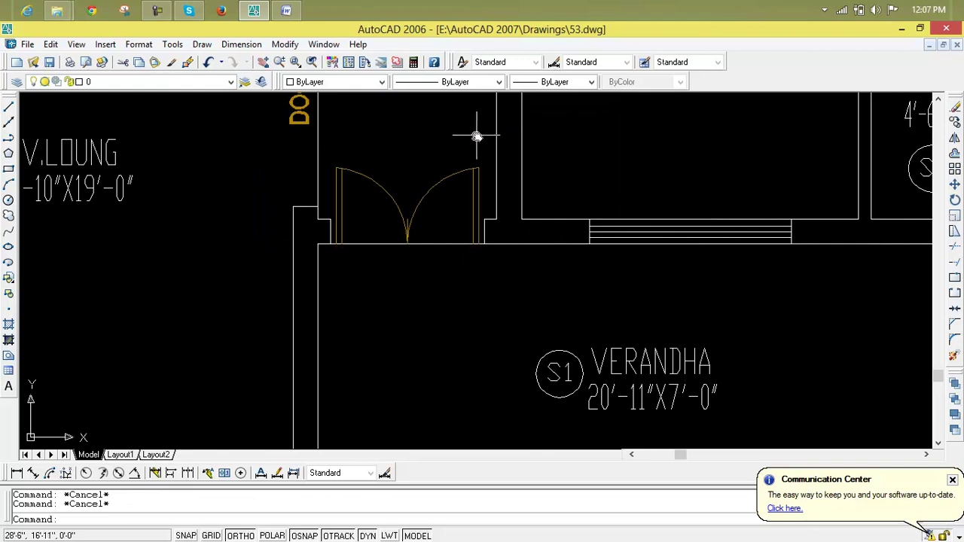
scroll(471, 269, "down", 2)
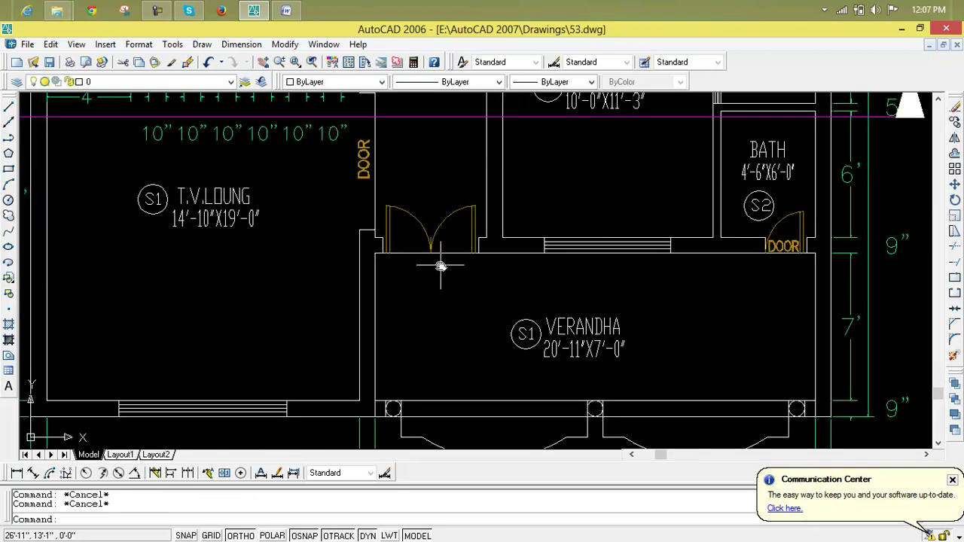
scroll(429, 265, "up", 3)
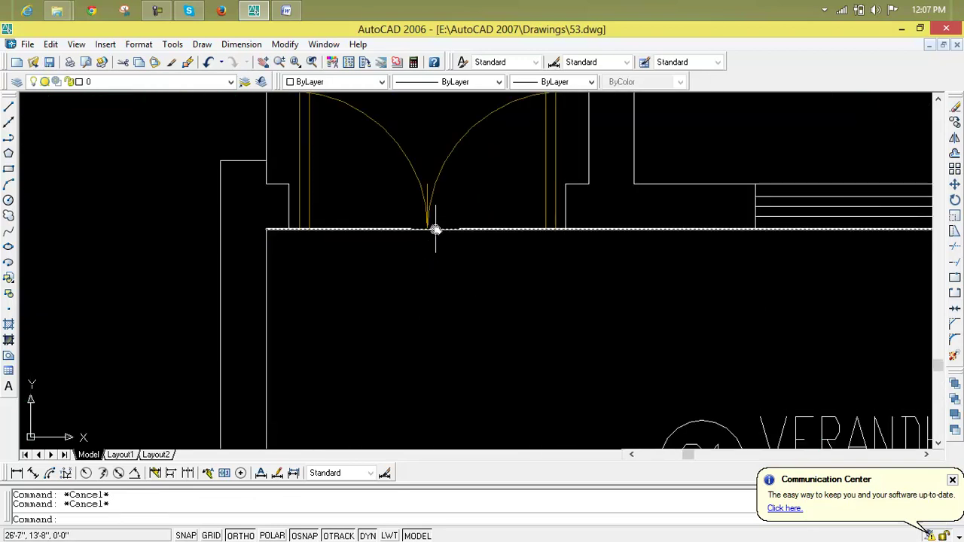
scroll(432, 274, "down", 2)
scroll(433, 285, "down", 3)
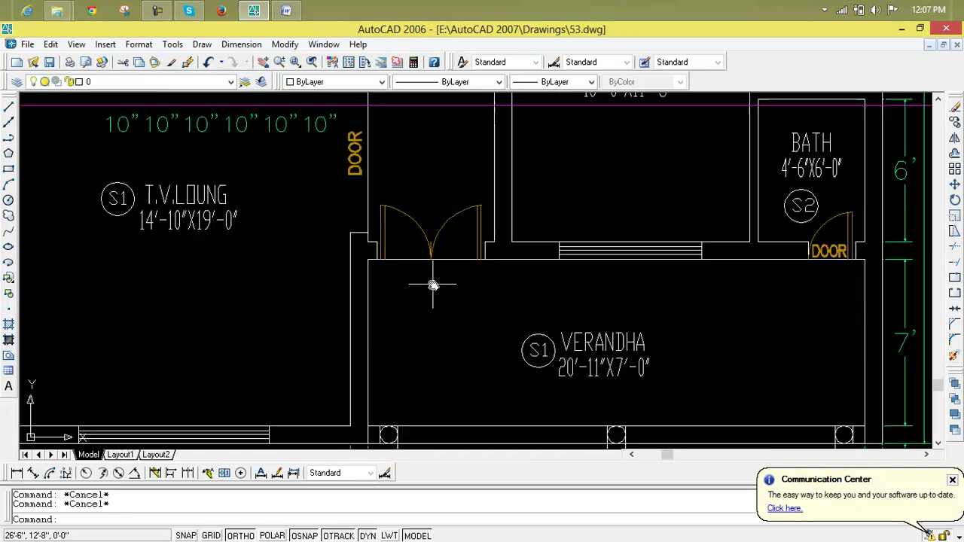
middle_click_drag(433, 295, 405, 240)
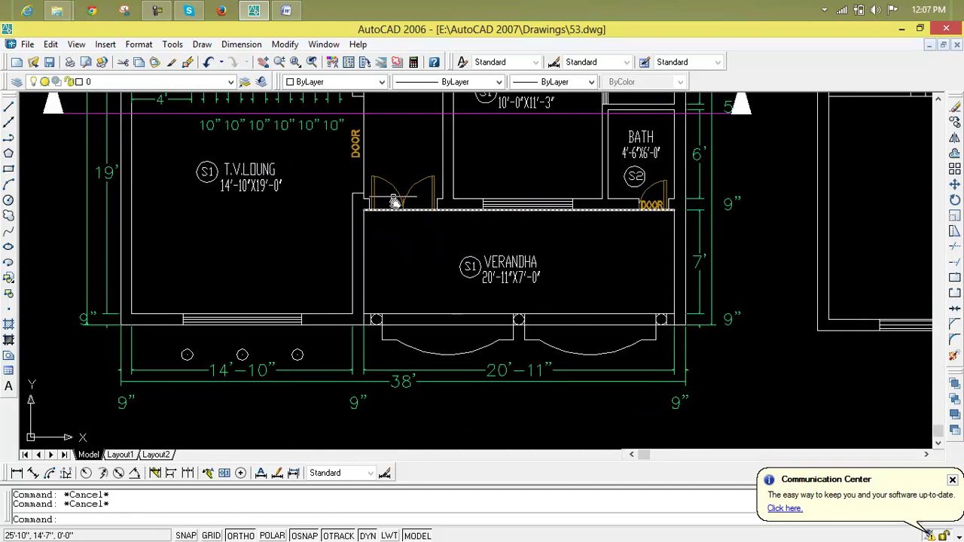
scroll(395, 238, "down", 2)
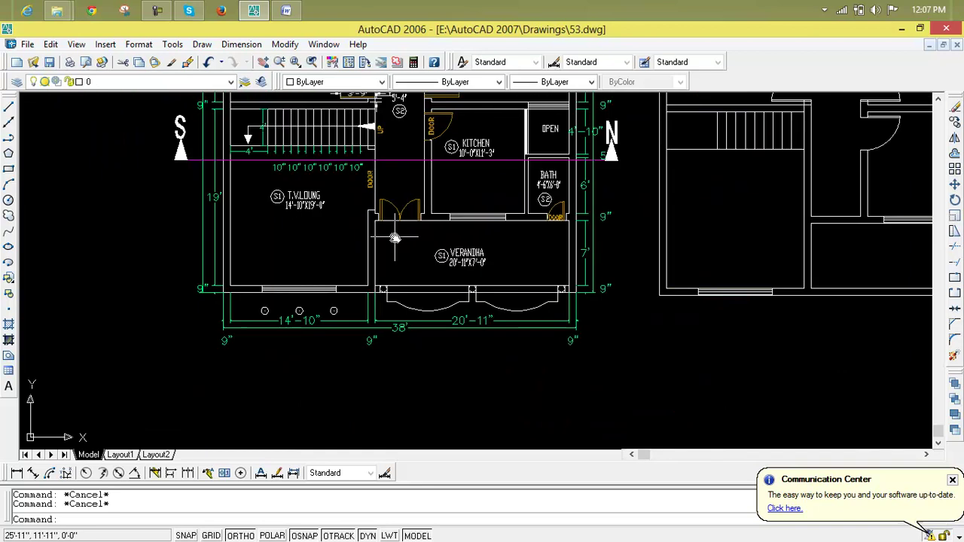
middle_click_drag(394, 238, 263, 170)
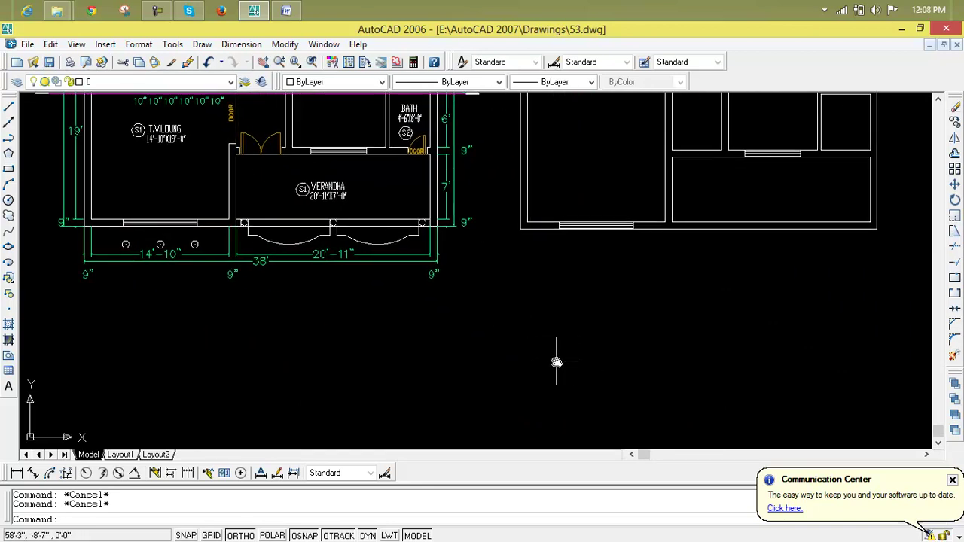
Step: Draw a tall, narrow closed door leaf with lines in the empty area below the two plans
type("l")
key("Return")
left_click(497, 296)
left_click(497, 352)
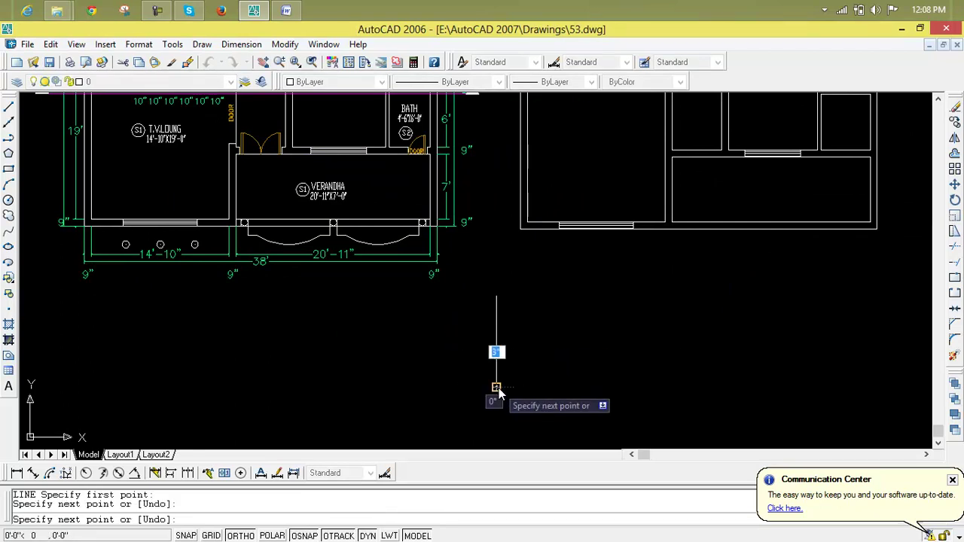
left_click(497, 386)
left_click(512, 386)
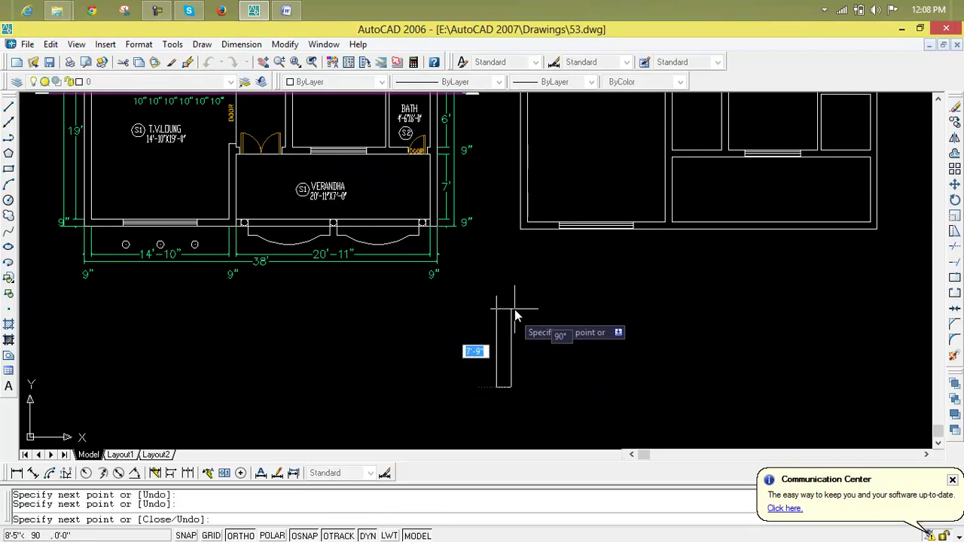
left_click(511, 296)
left_click(497, 297)
key("Return")
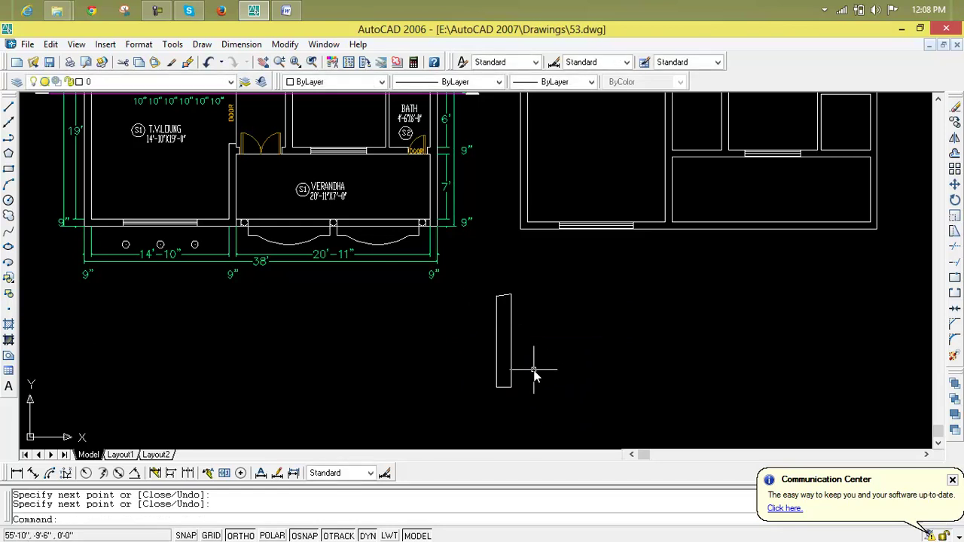
Step: Draw a horizontal base line running right from the leaf's lower inner corner across the door opening
type("l")
key("Return")
left_click(512, 387)
left_click(672, 387)
key("Return")
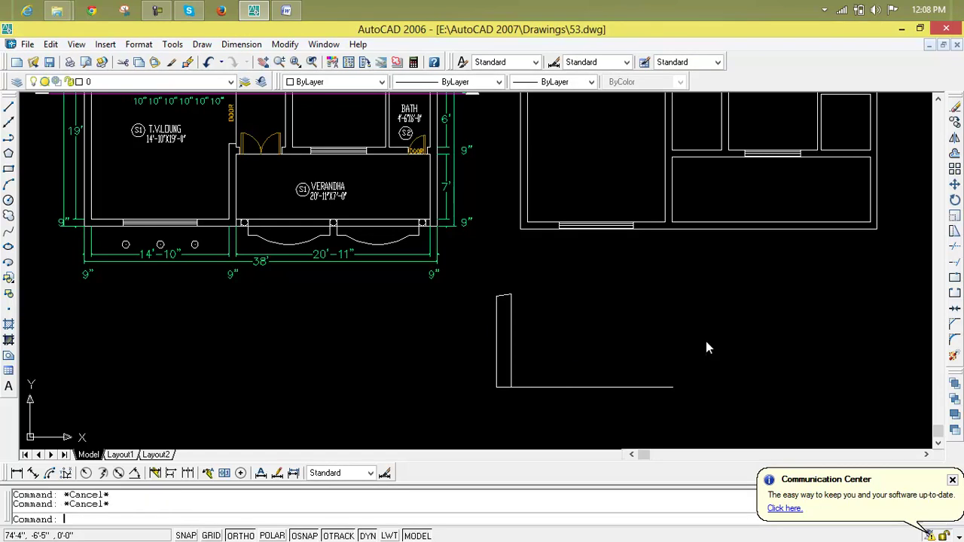
Step: Mirror the leaf's two long sides about a vertical axis through the base line's midpoint, keeping the originals
type("mi")
key("Return")
left_click(520, 320)
left_click(471, 340)
key("Return")
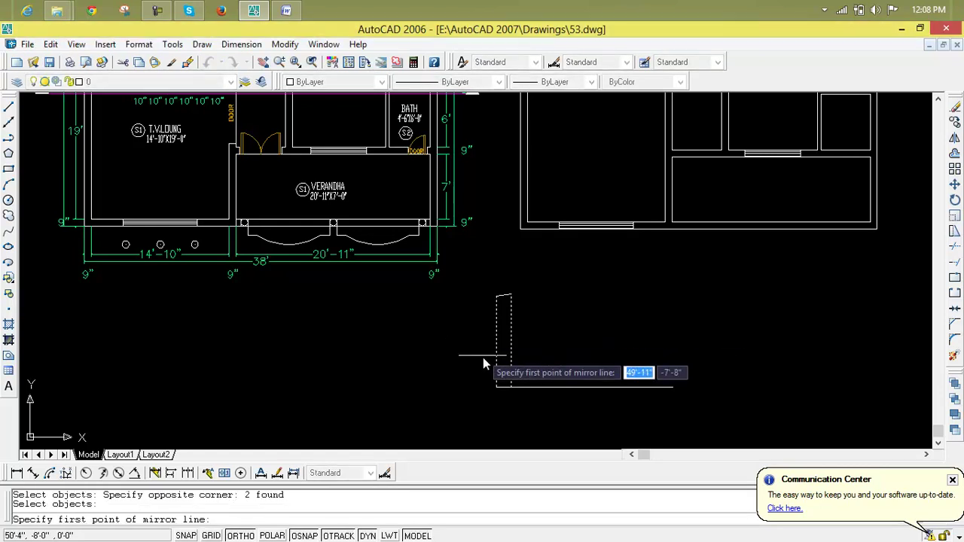
left_click(592, 387)
key("Return")
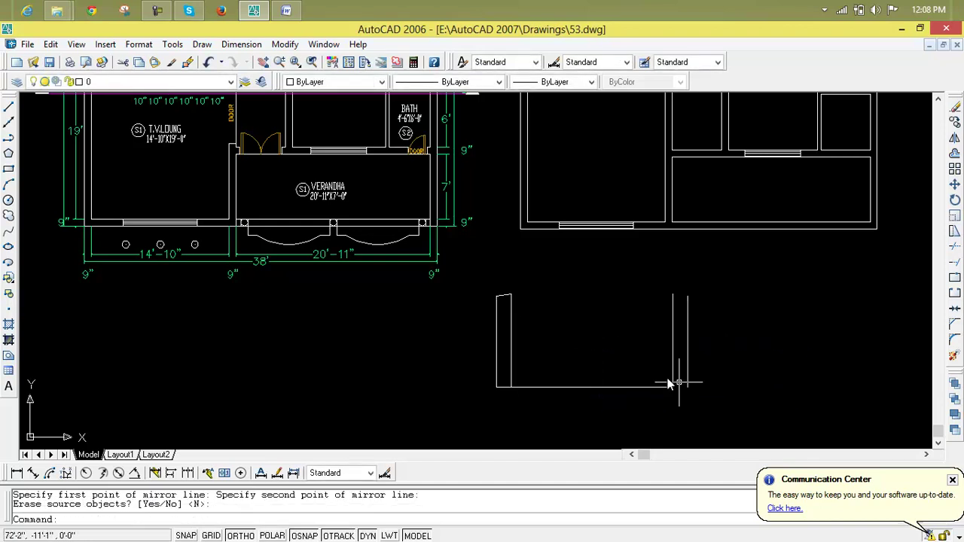
Step: Close the mirrored right leaf with short lines across its lower and upper ends
type("l")
key("Return")
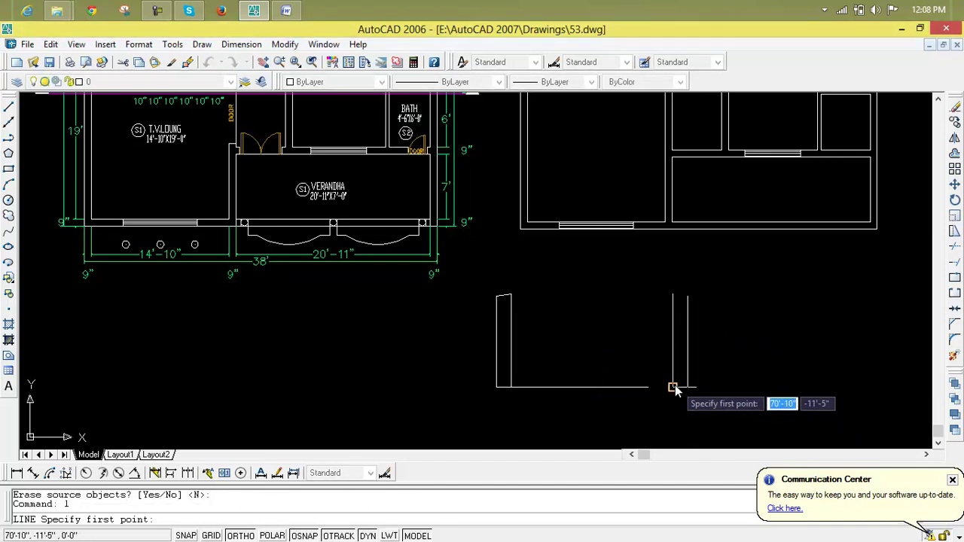
left_click(673, 387)
left_click(686, 386)
key("Return")
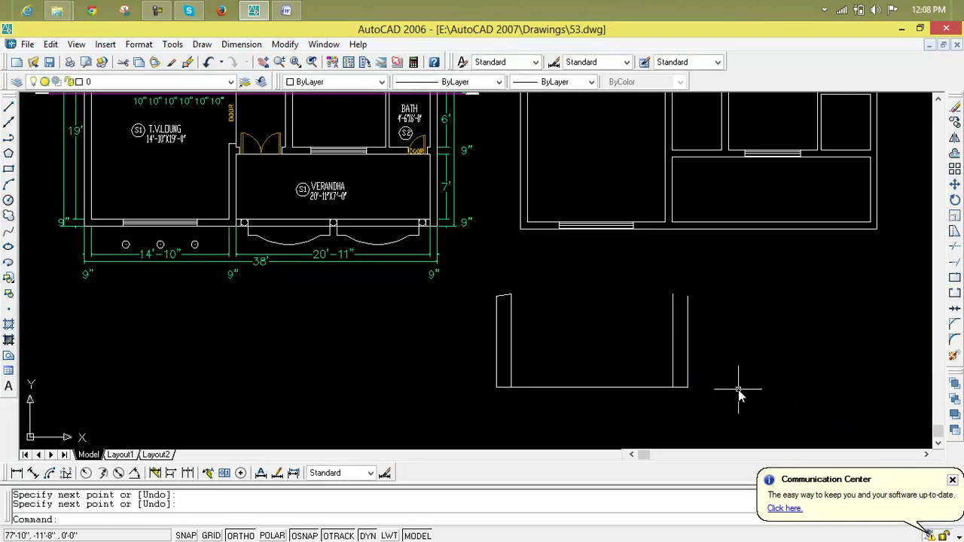
type("l")
key("Return")
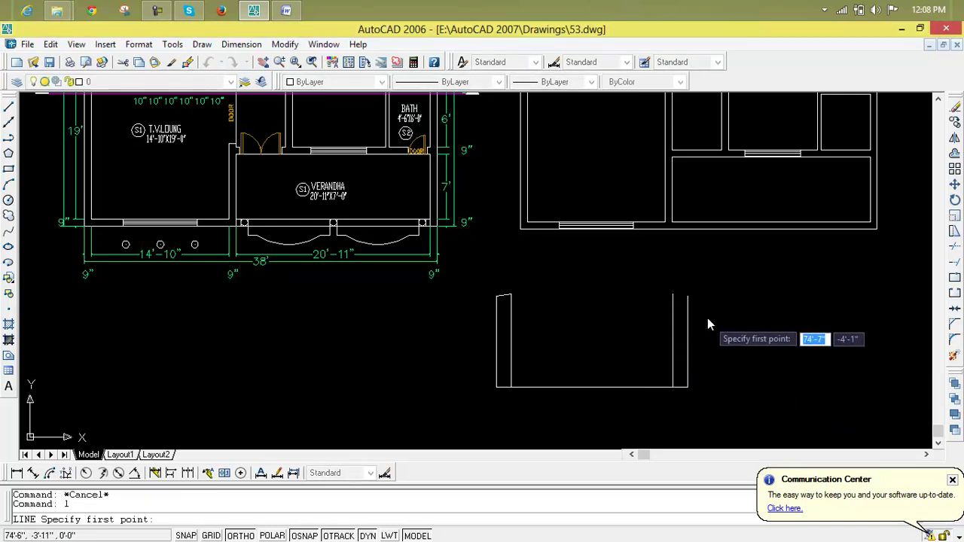
left_click(687, 297)
left_click(674, 296)
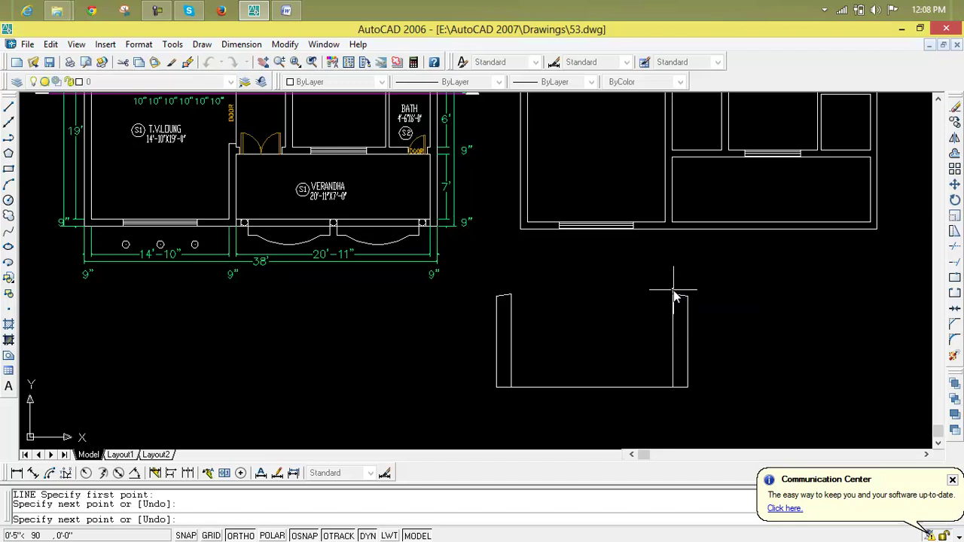
key("Escape")
key("Escape")
key("Escape")
Step: Check the reference double door and draw a vertical centre line about 1'-7" high from the base line's midpoint
scroll(728, 318, "down", 4)
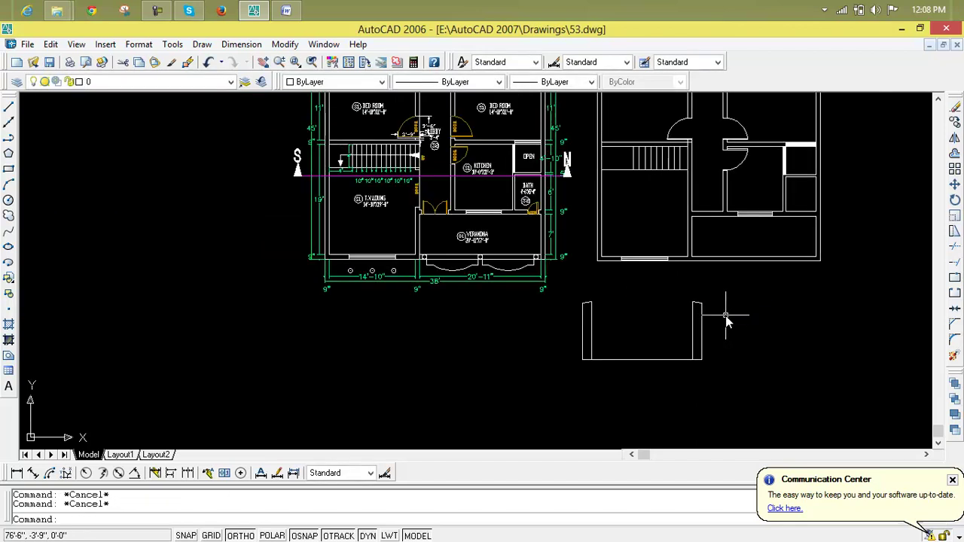
scroll(625, 387, "up", 2)
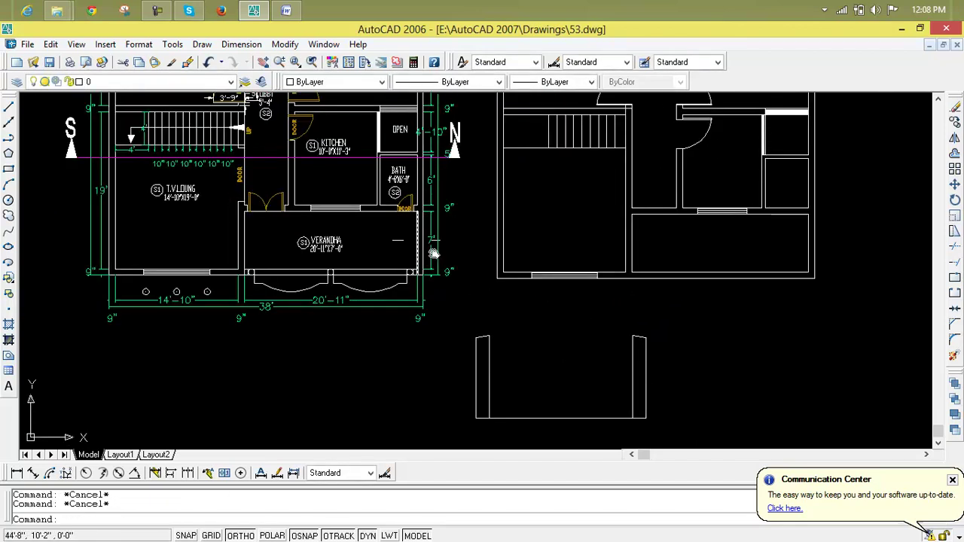
scroll(316, 208, "up", 5)
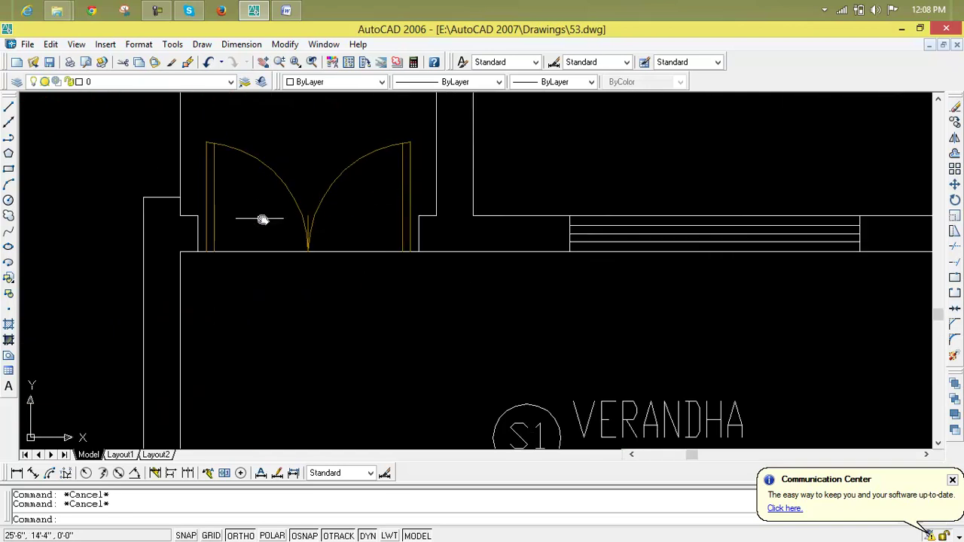
scroll(349, 208, "down", 5)
middle_click_drag(686, 423, 458, 285)
scroll(526, 447, "down", 3)
middle_click_drag(526, 448, 481, 279)
scroll(480, 279, "up", 6)
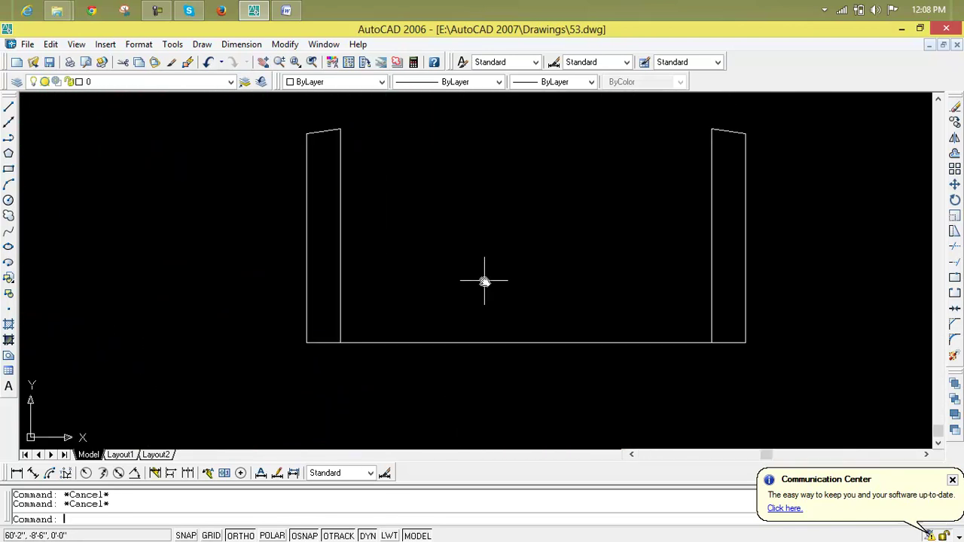
type("l")
key("Return")
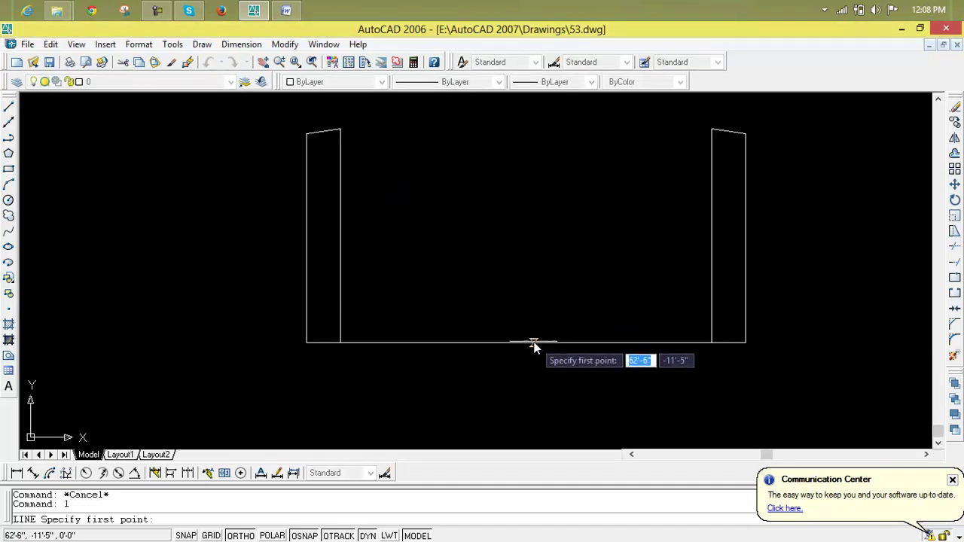
left_click(525, 343)
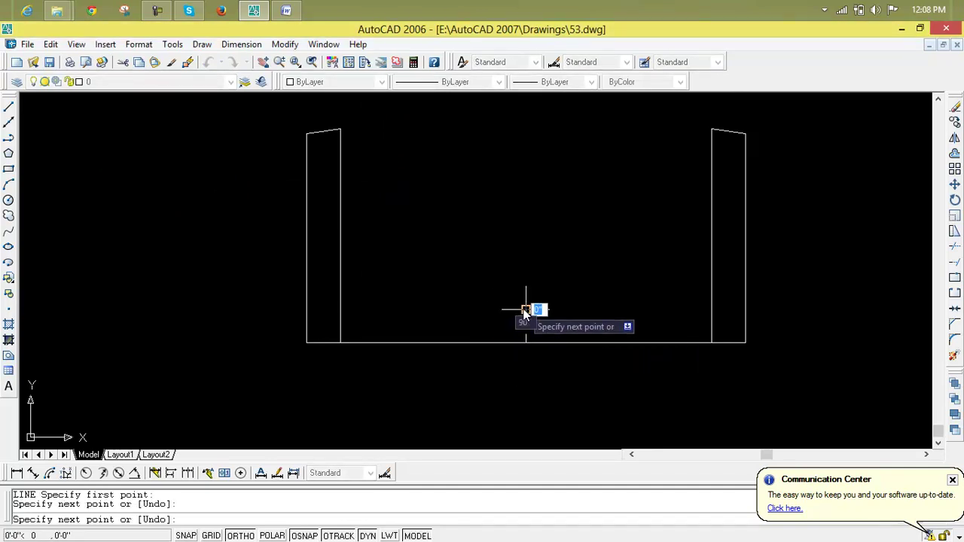
left_click(526, 310)
key("Escape")
key("Escape")
key("Escape")
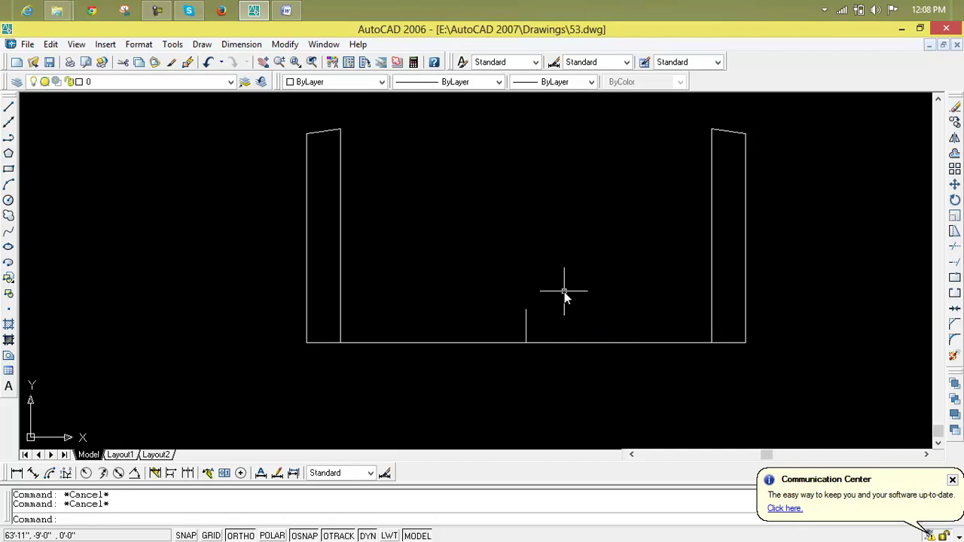
Step: Draw the right swing arc from the centre line's base through its upper end to the right leaf's upper inner corner
type("arc")
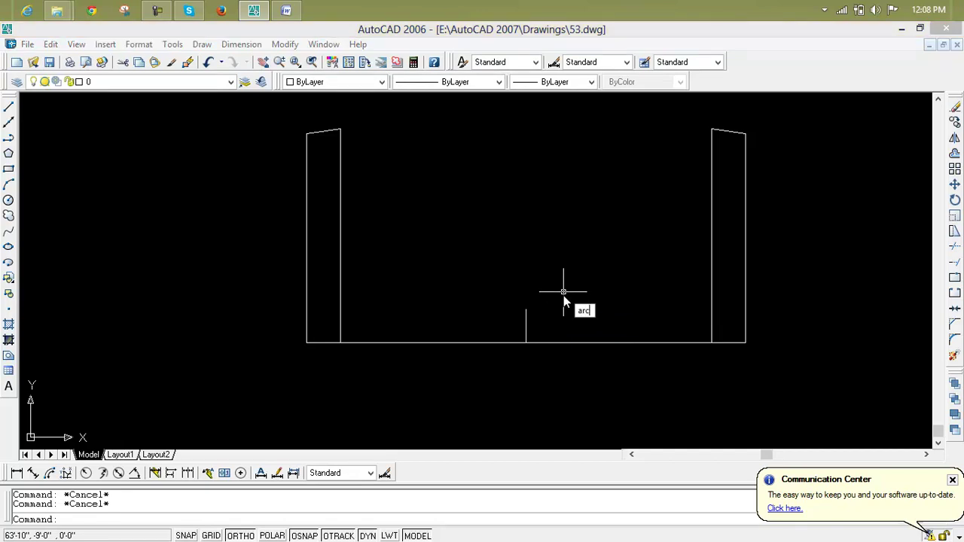
key("Return")
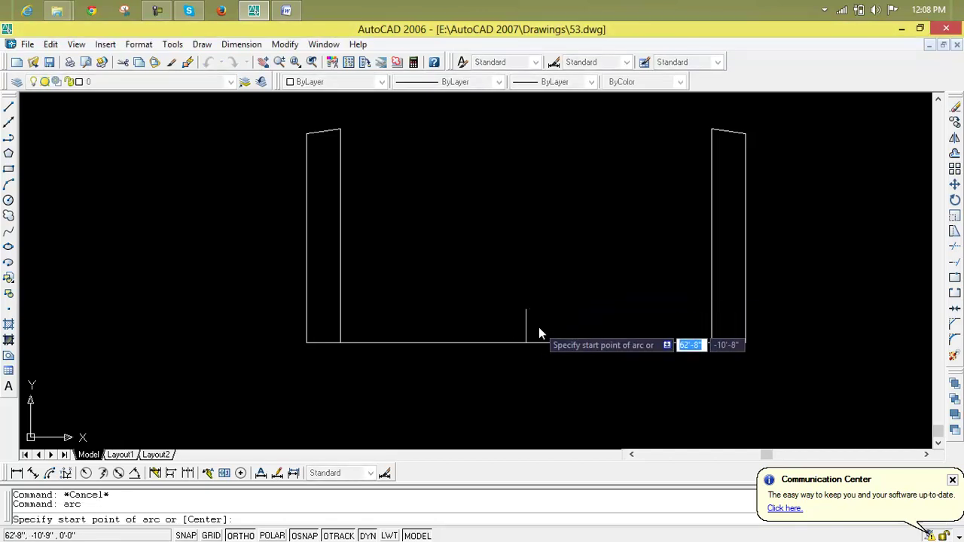
left_click(526, 343)
left_click(526, 309)
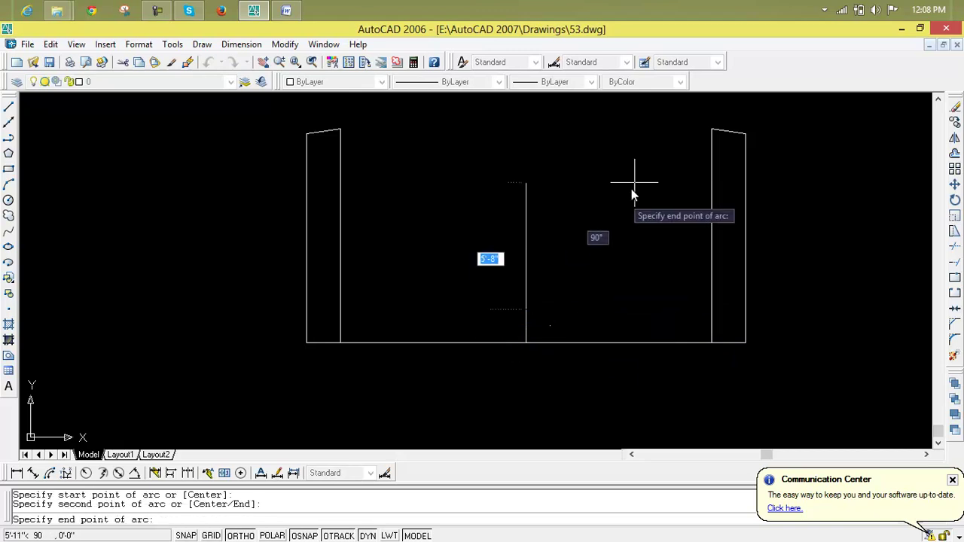
left_click(712, 130)
key("Return")
key("Return")
key("Escape")
key("Escape")
key("Escape")
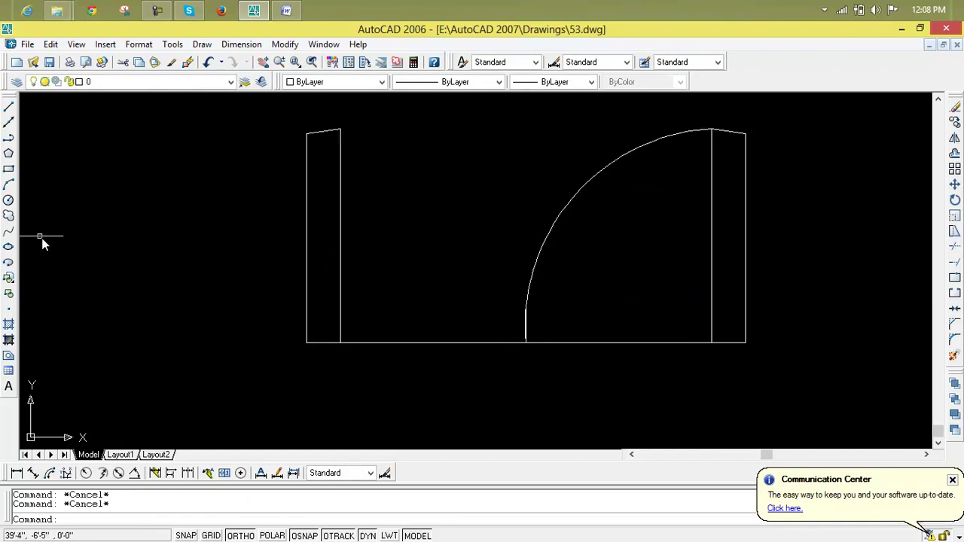
Step: Draw the left swing arc from the centre line's base through its upper end to the left leaf's upper inner corner
left_click(8, 186)
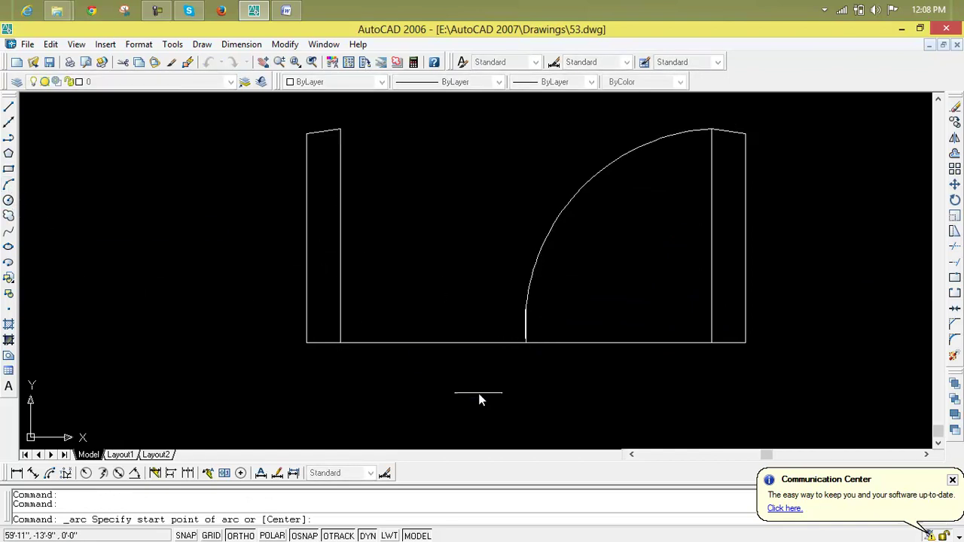
left_click(525, 345)
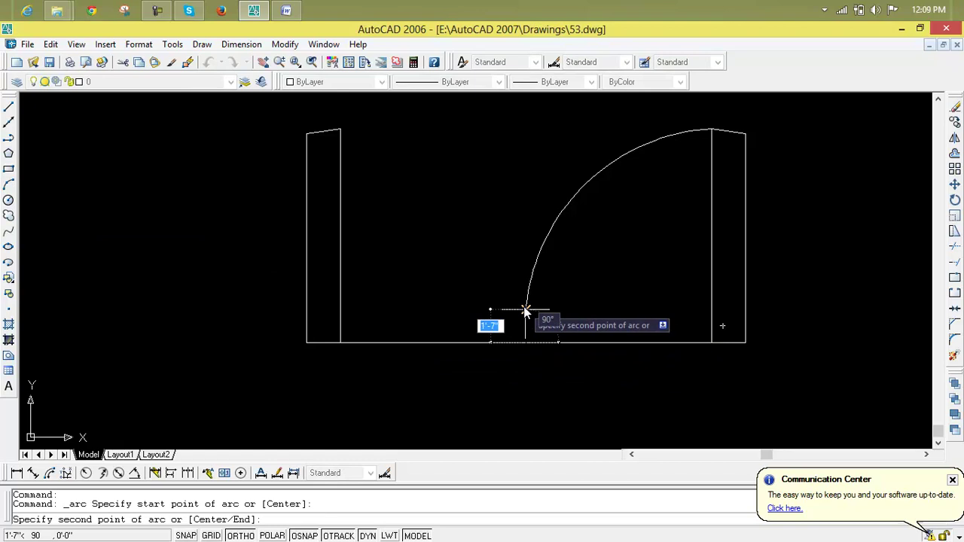
left_click(525, 310)
left_click(339, 130)
Step: Erase the whole double-door sketch below the plans, including its leftover end lines
scroll(512, 376, "down", 6)
scroll(512, 377, "down", 2)
scroll(427, 239, "up", 4)
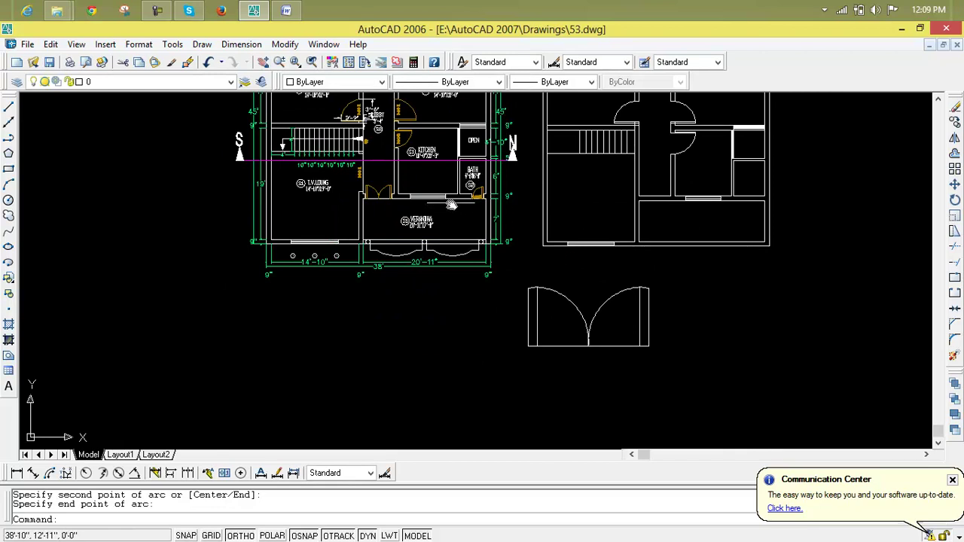
scroll(665, 205, "up", 2)
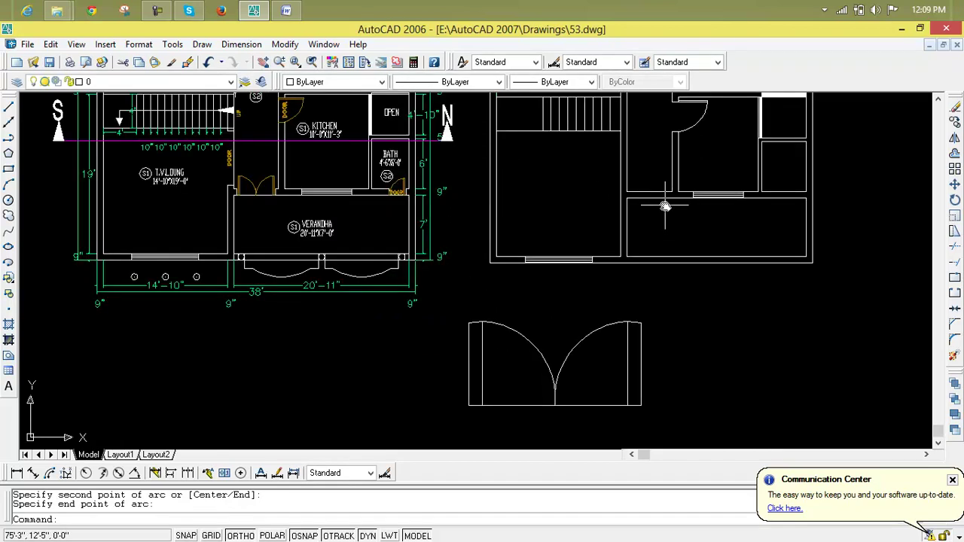
left_click(710, 333)
left_click(433, 435)
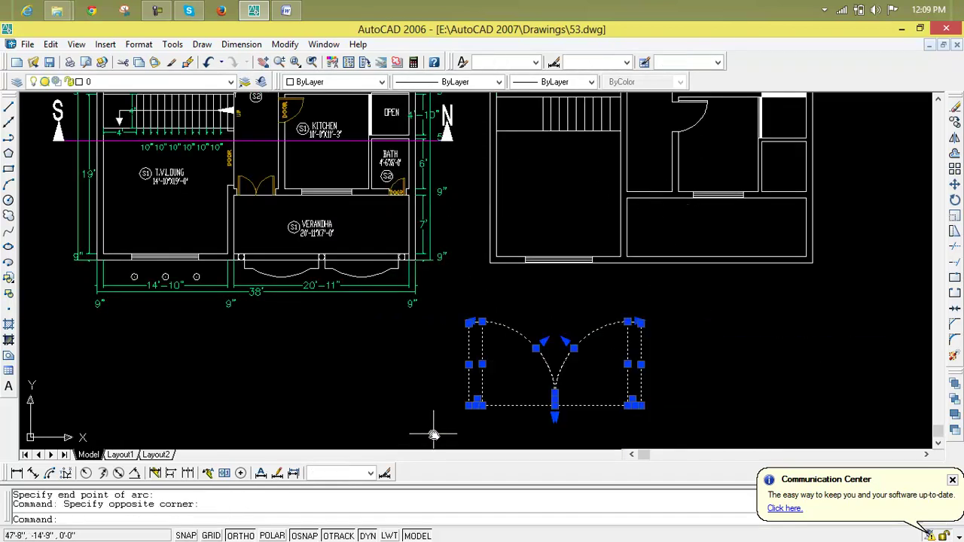
key("Delete")
left_click(672, 307)
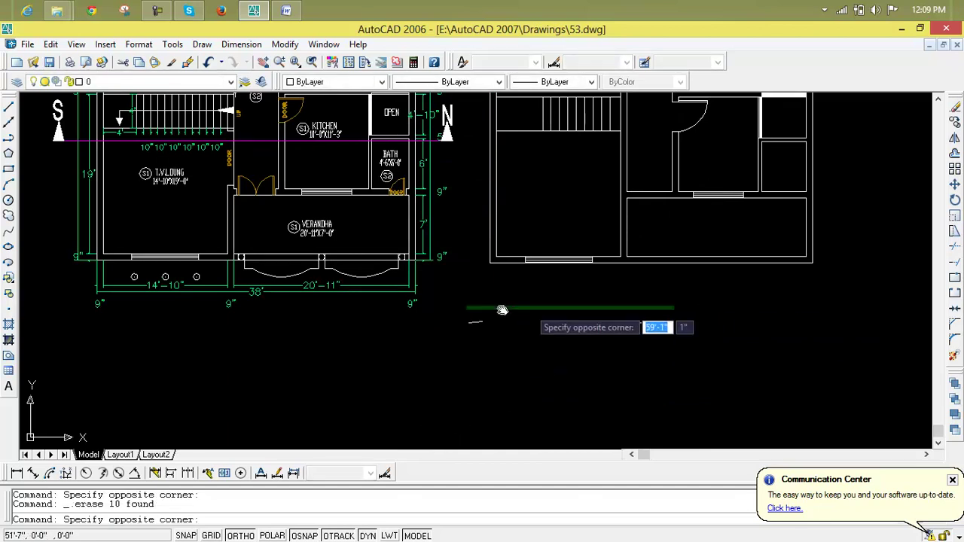
left_click(431, 372)
key("Delete")
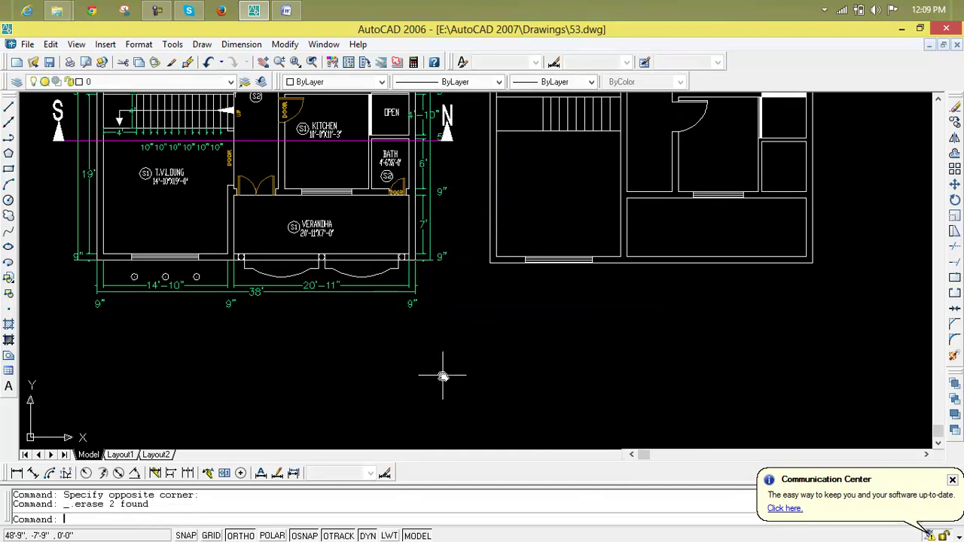
scroll(443, 376, "down", 2)
middle_click_drag(478, 364, 525, 384)
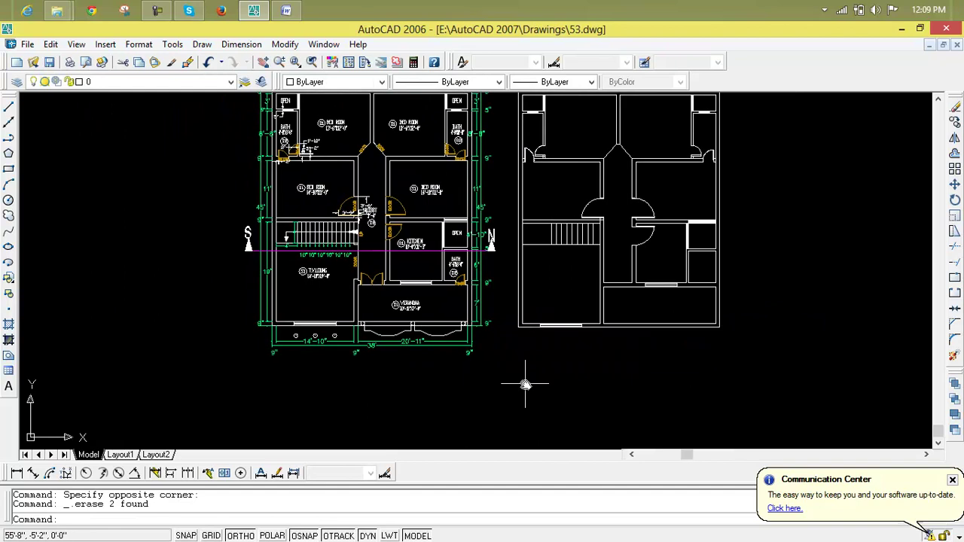